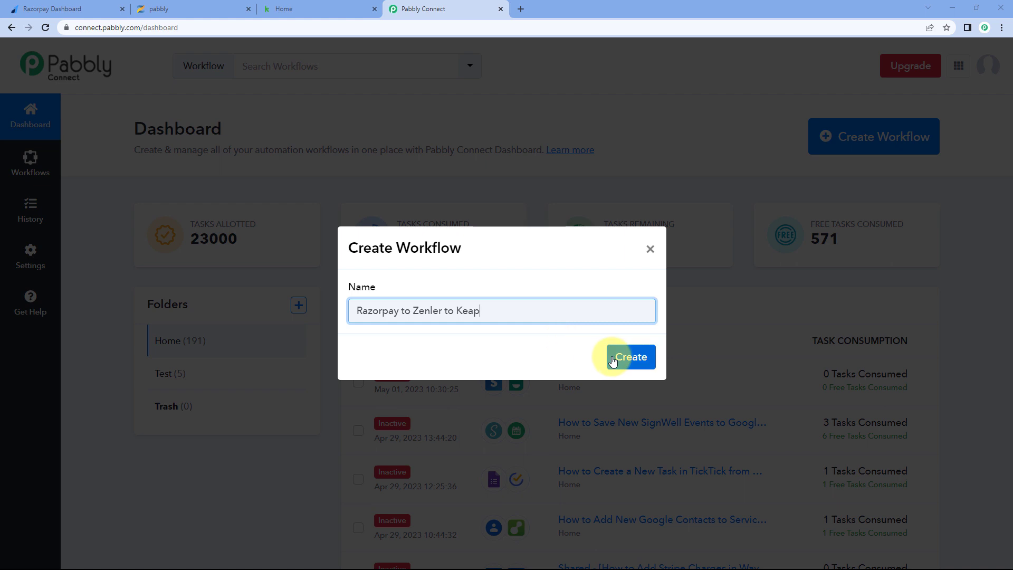
- Create the workflow named 'Razorpay to Zenler to Keap'
click(612, 362)
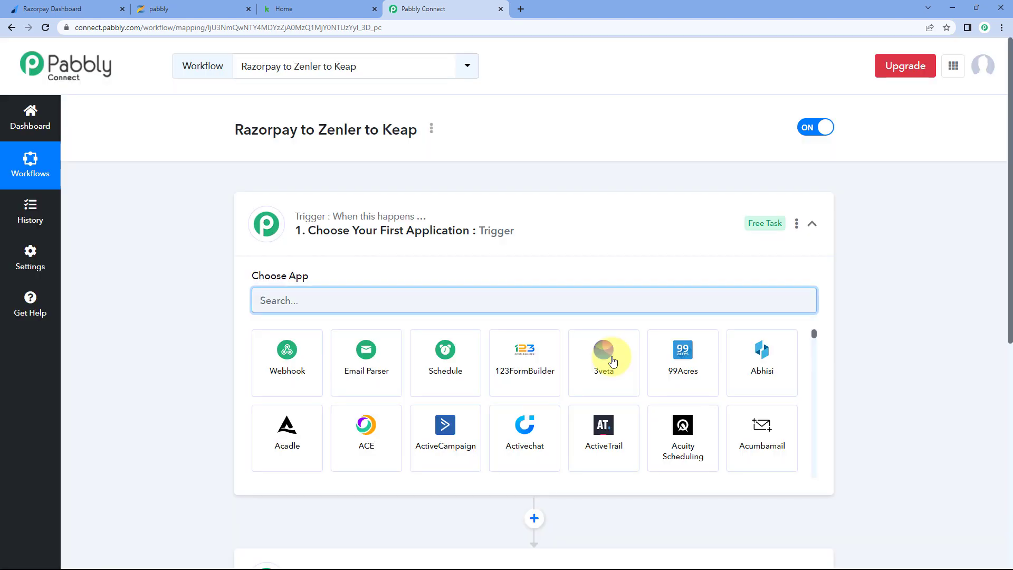
click(469, 214)
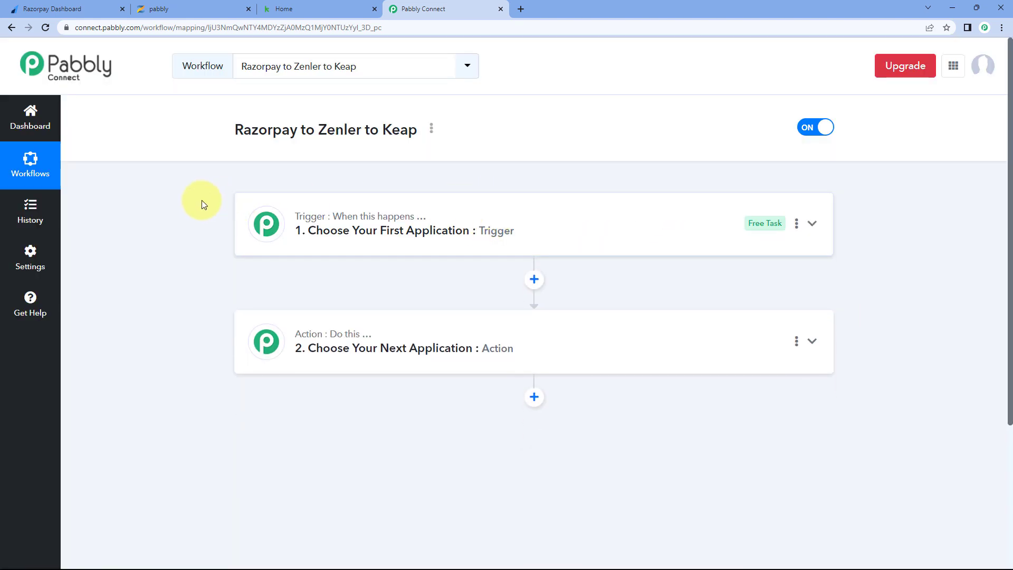
scroll(195, 200, down, 1)
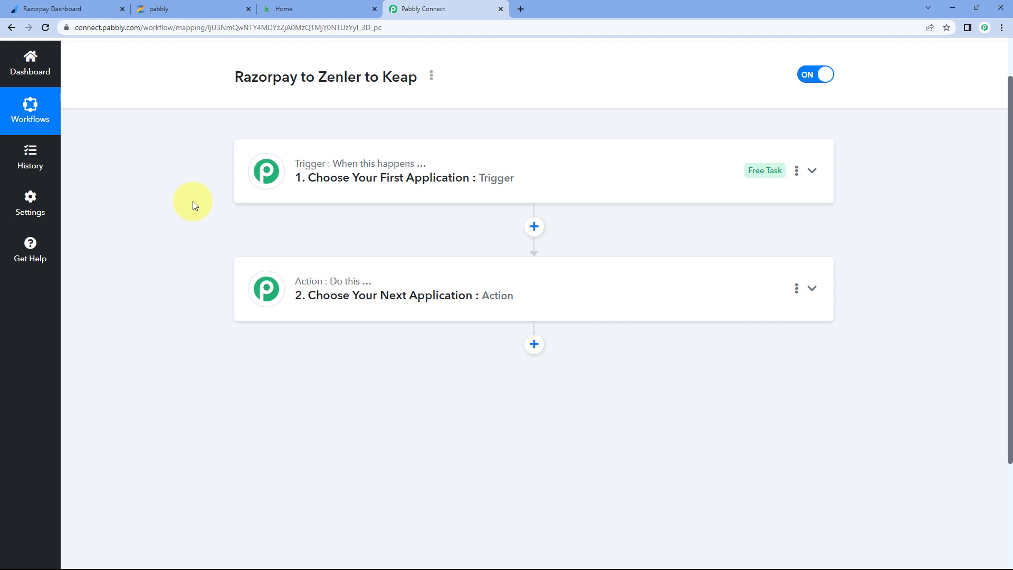
- Re-expand the trigger step so the Choose App grid is visible
mouse_move(345, 169)
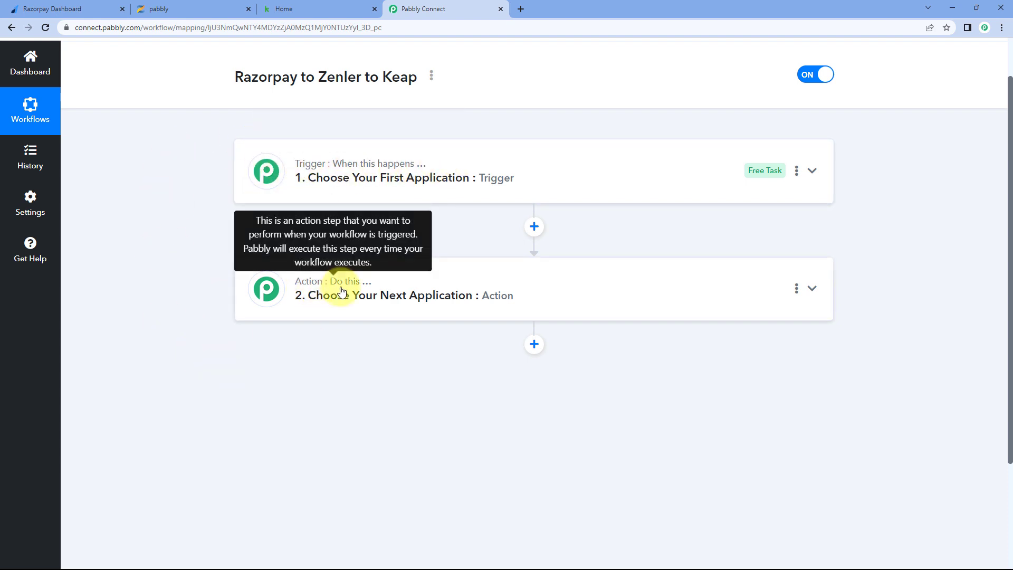
click(526, 174)
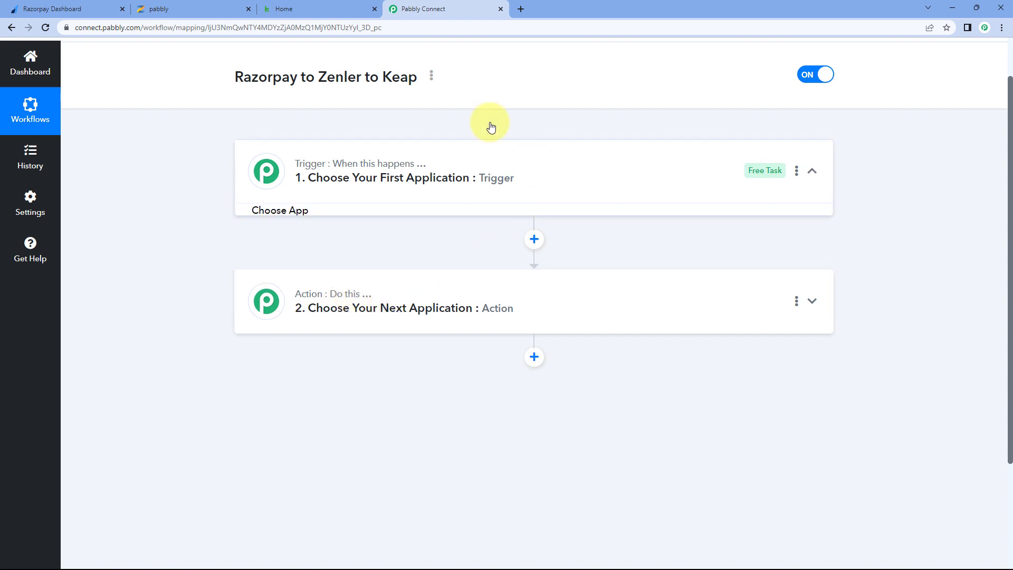
scroll(209, 220, down, 2)
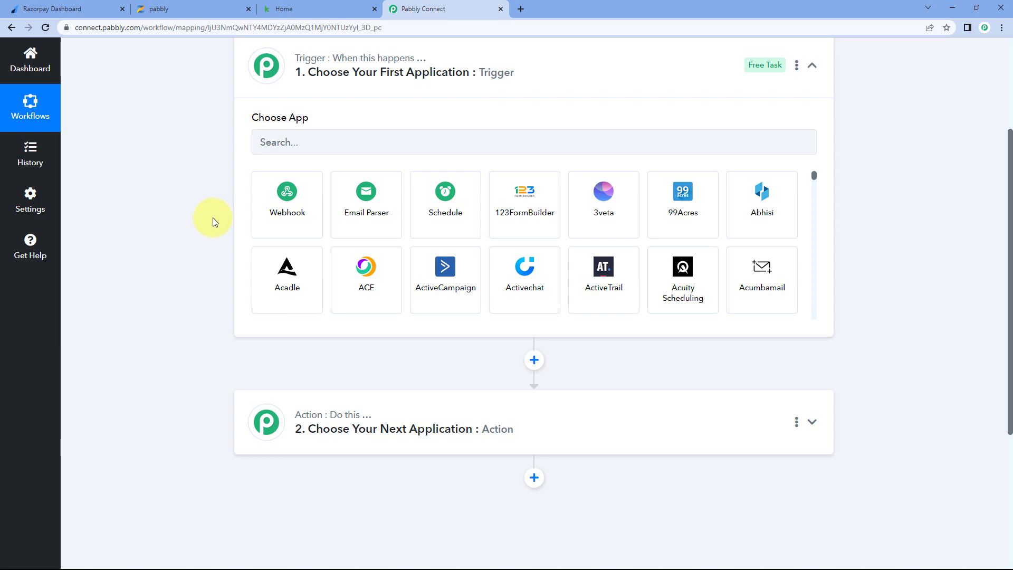
click(47, 9)
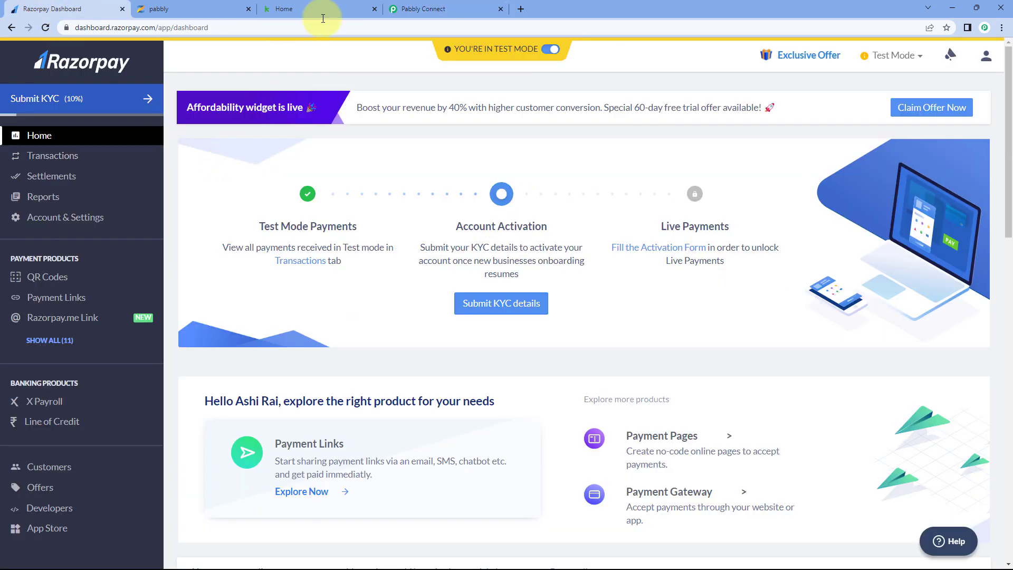
click(424, 11)
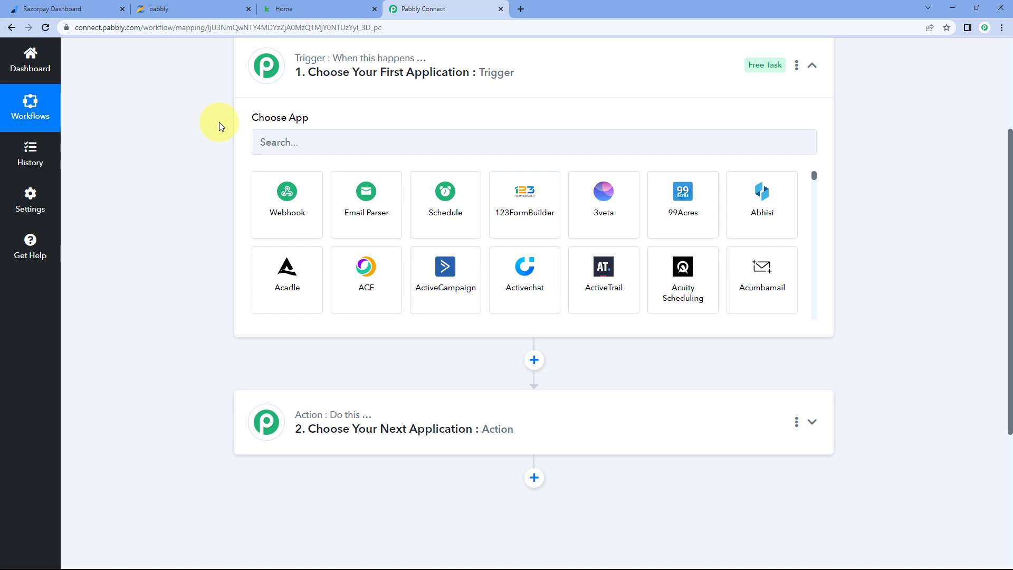
scroll(220, 122, down, 3)
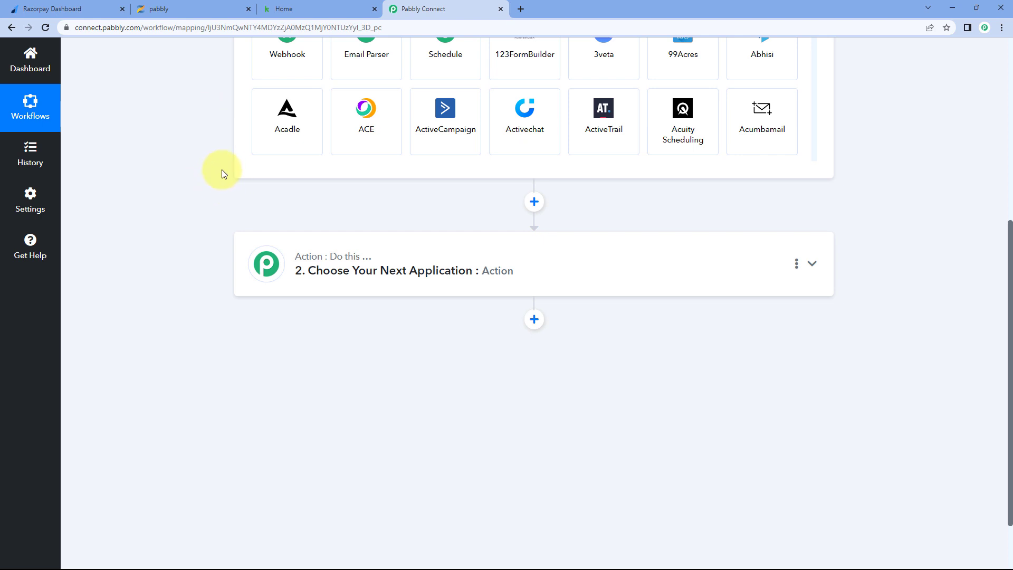
click(224, 8)
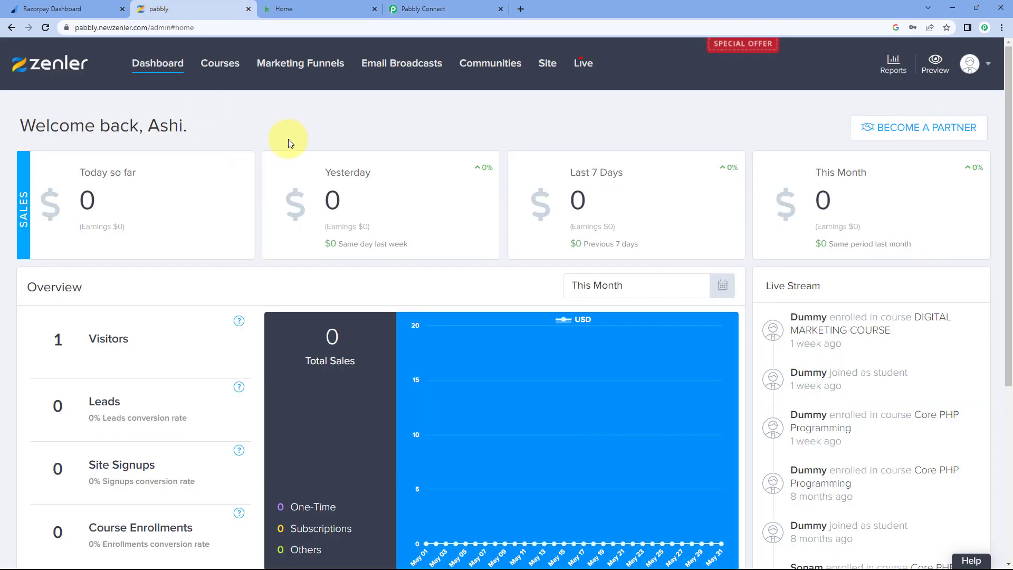
click(317, 9)
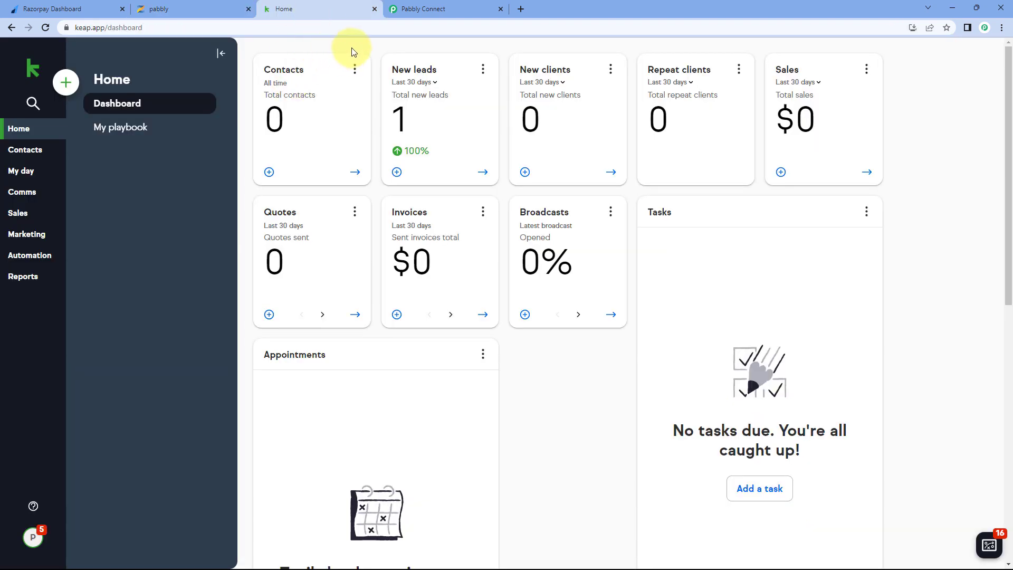
click(454, 10)
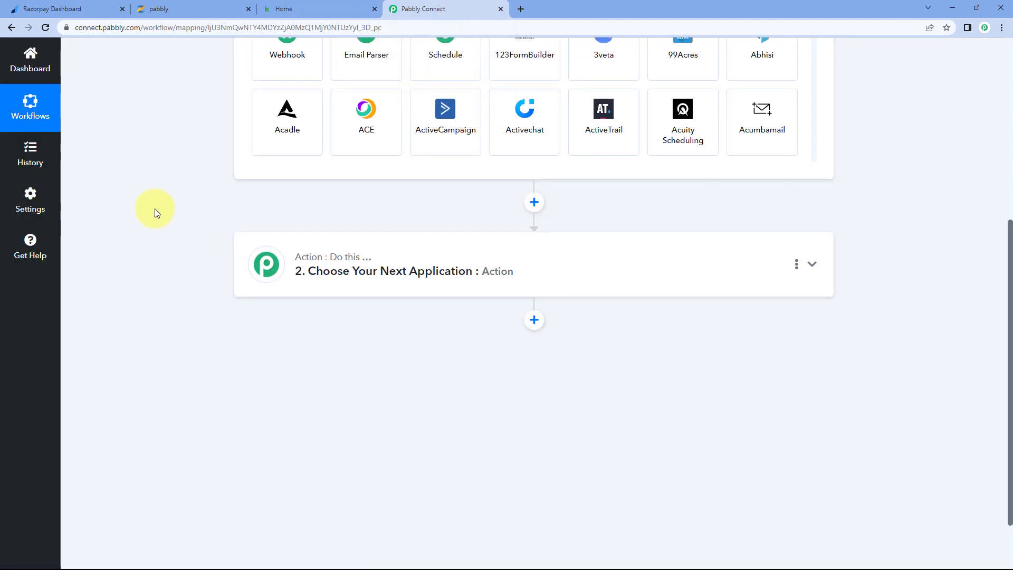
- Set the trigger to Razorpay with the Payment Captured event
scroll(157, 213, up, 4)
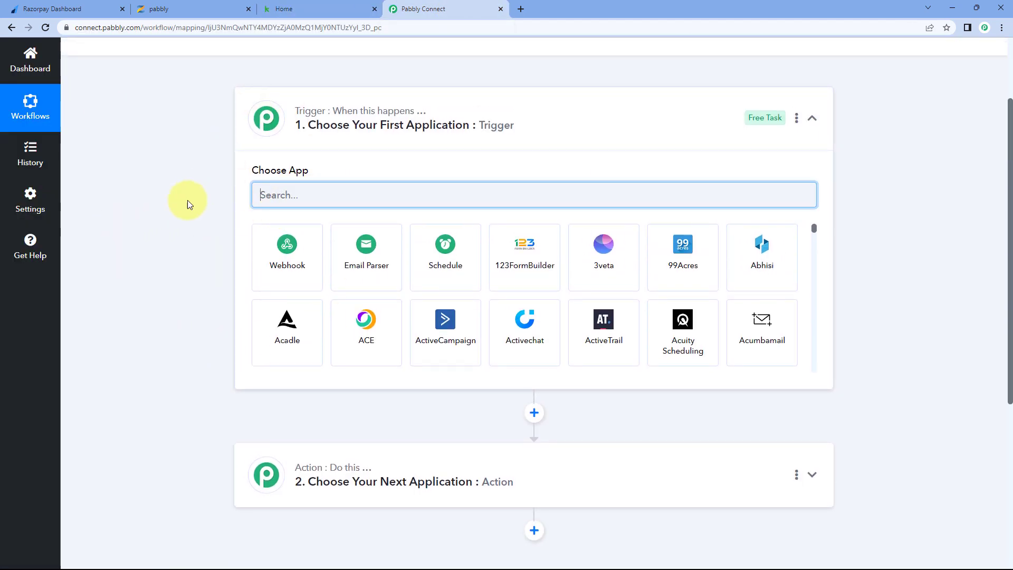
text(Razo)
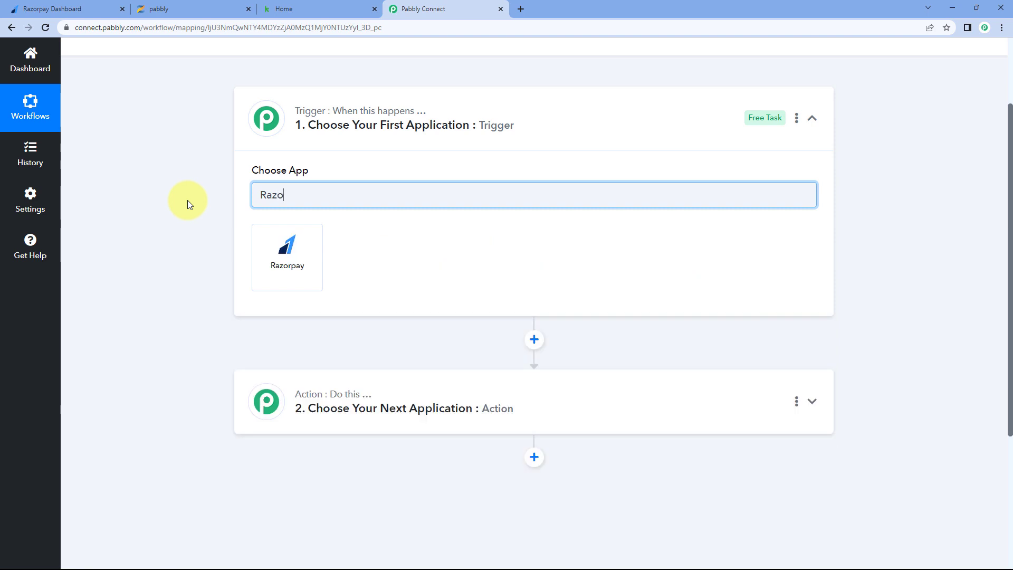
click(265, 262)
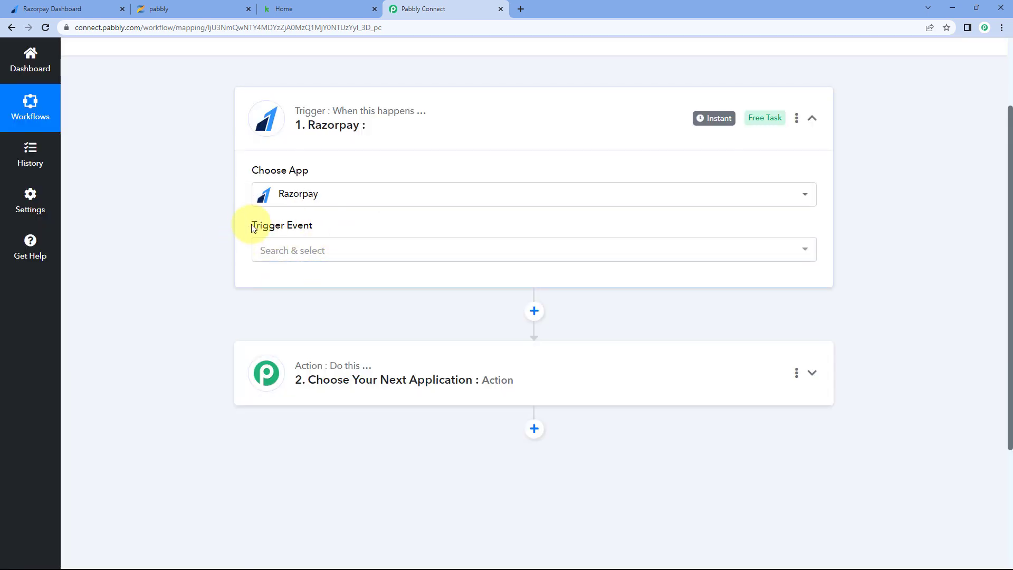
click(335, 251)
scroll(202, 256, down, 2)
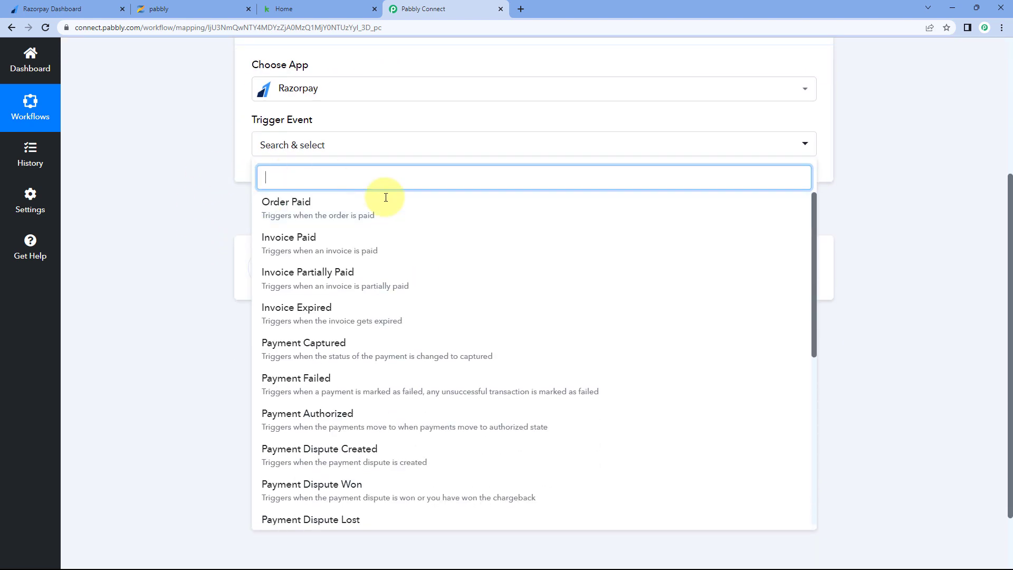
click(361, 346)
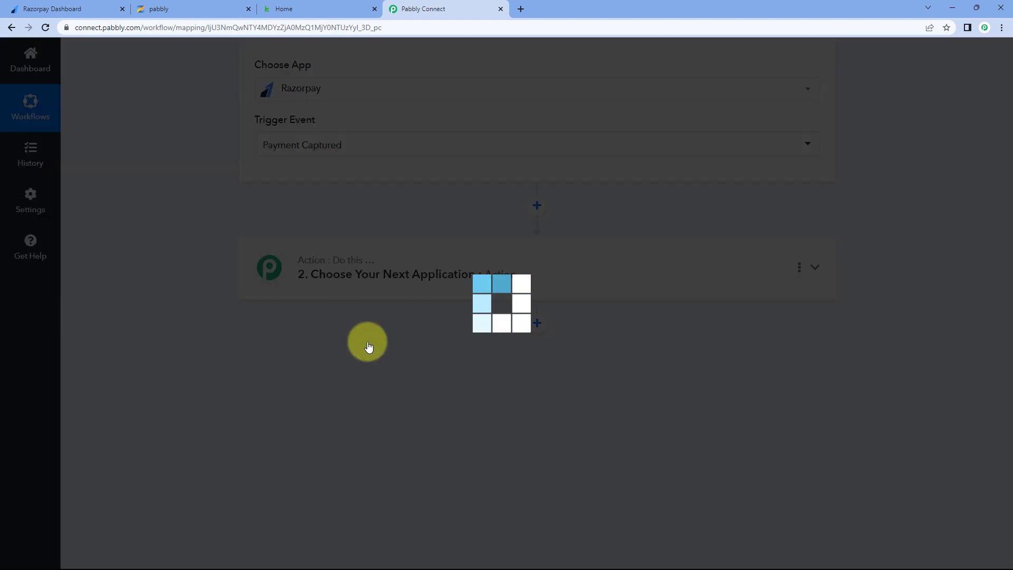
- Copy the trigger's webhook URL and switch to the Razorpay dashboard
scroll(316, 205, up, 1)
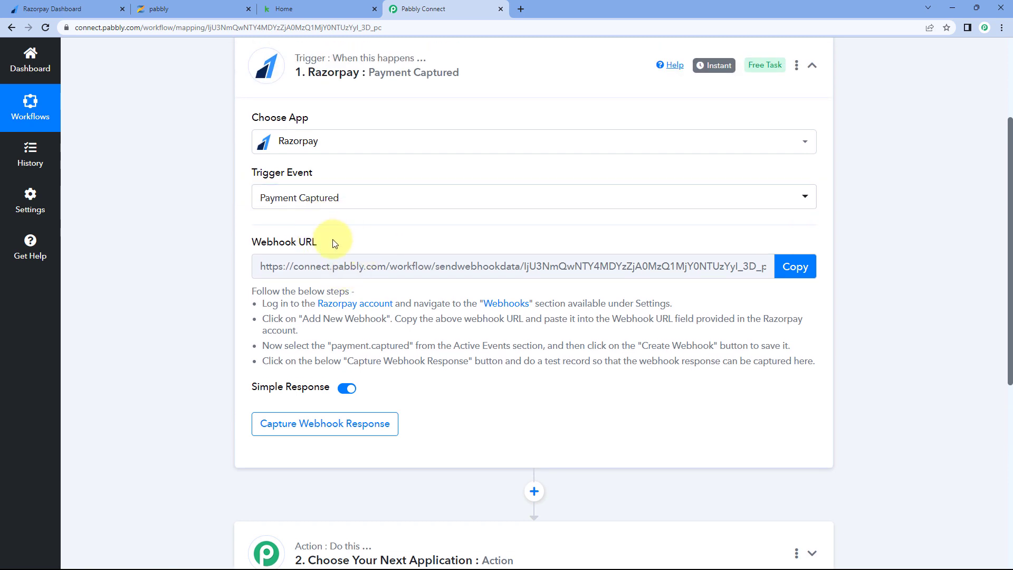
scroll(371, 271, up, 1)
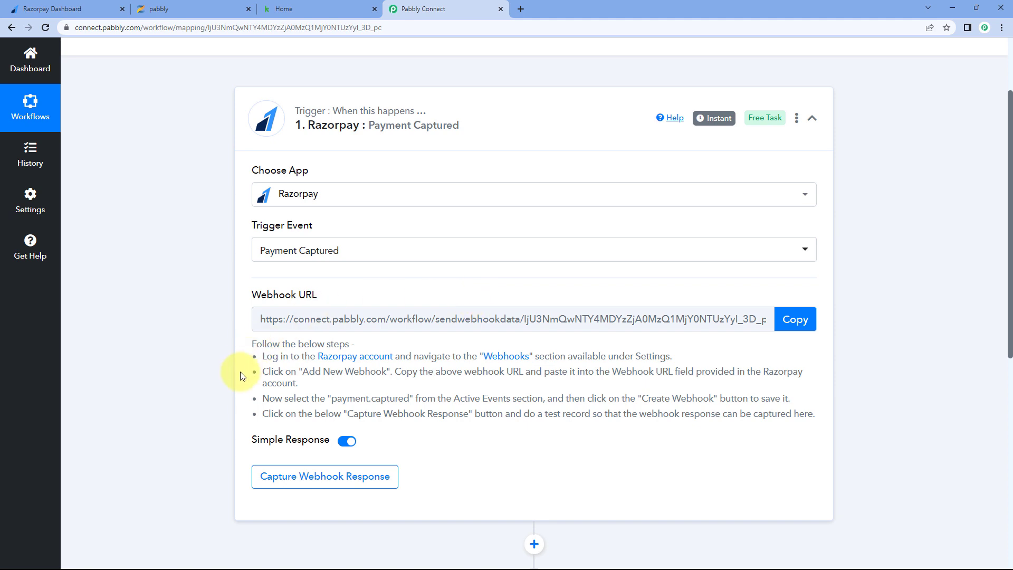
drag(261, 358, 815, 411)
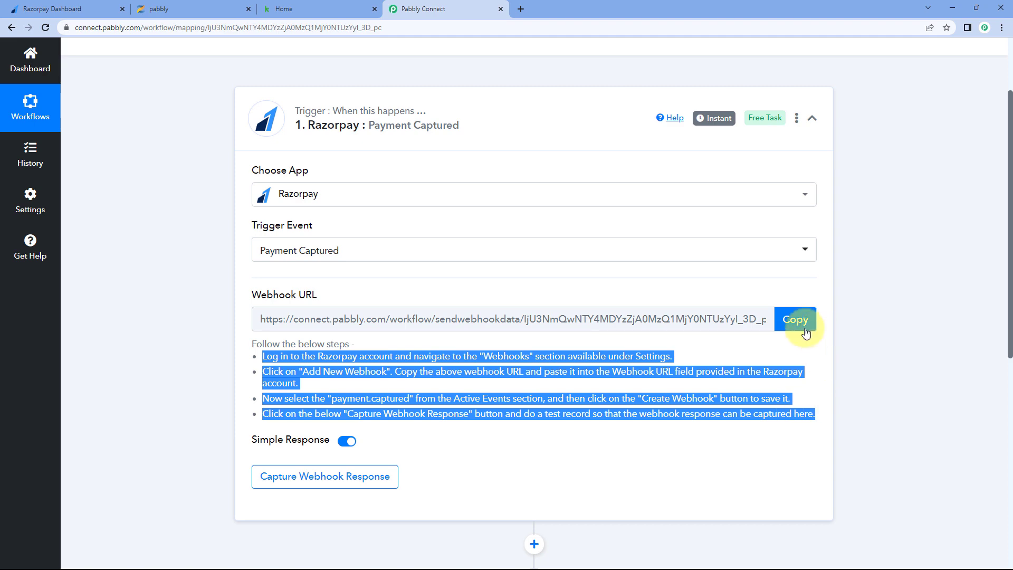
click(789, 319)
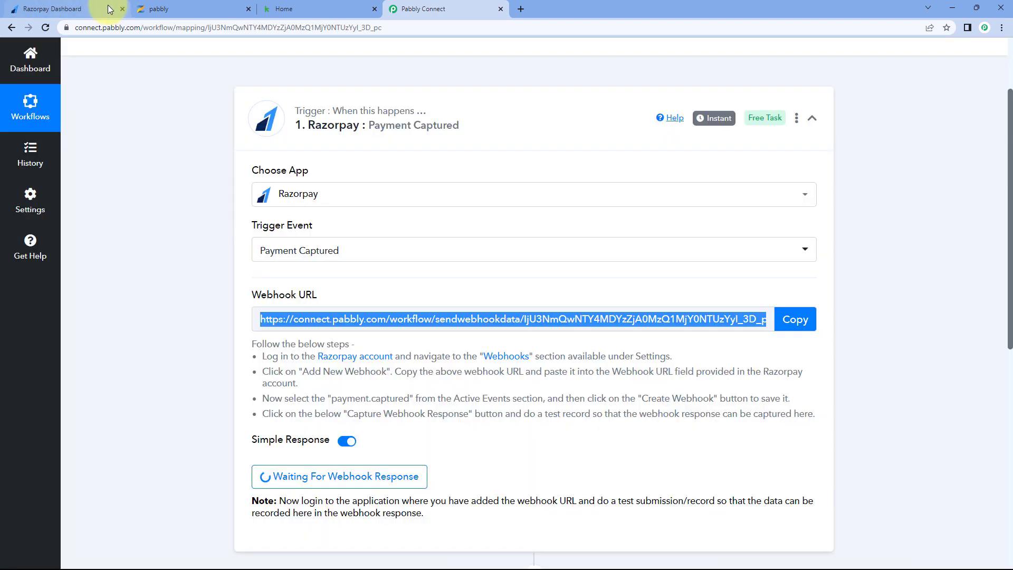
click(105, 9)
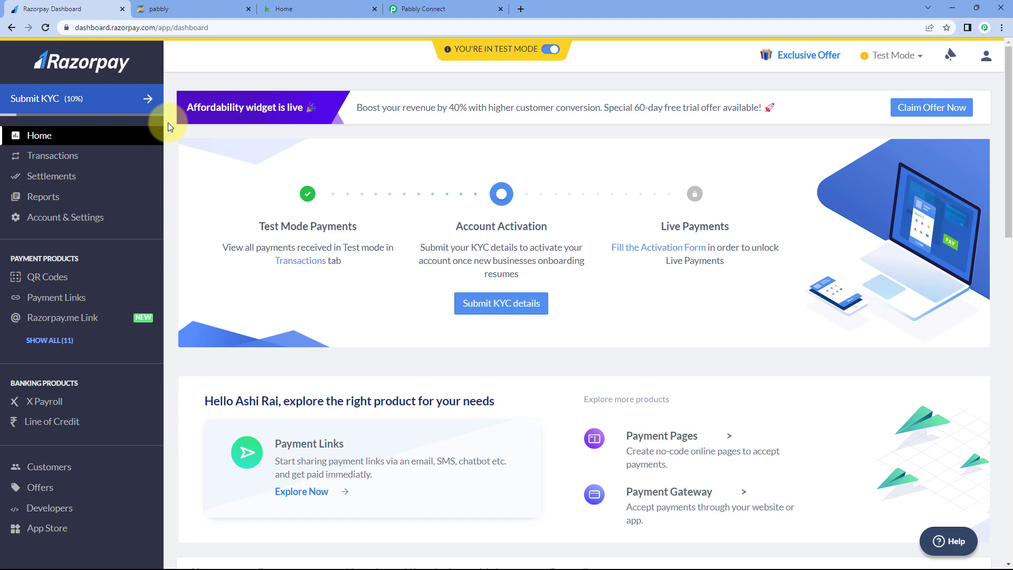
- Go to Account & Settings, then Webhooks, and start a new webhook with + Add New Webhook
scroll(168, 122, down, 1)
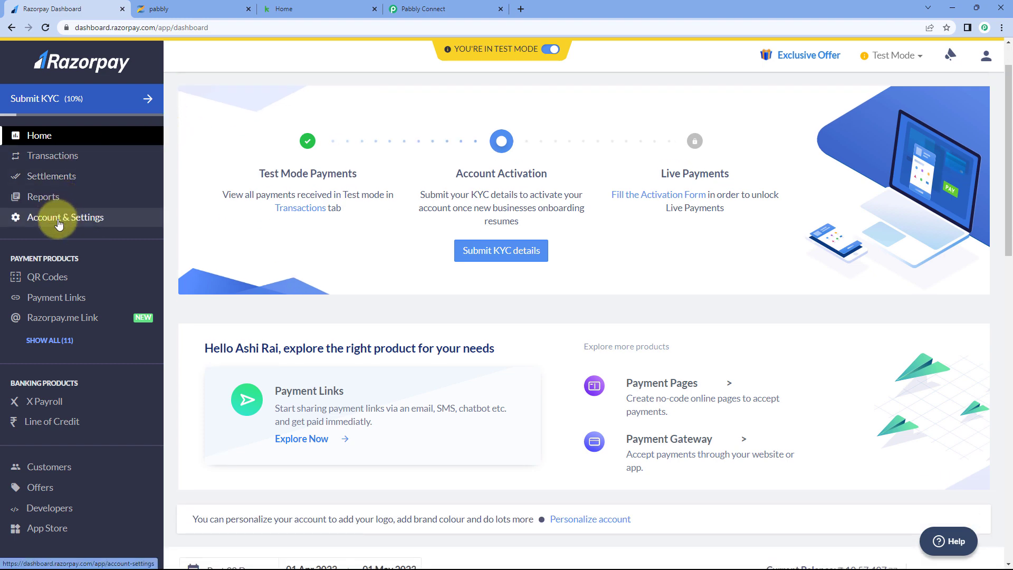
click(59, 223)
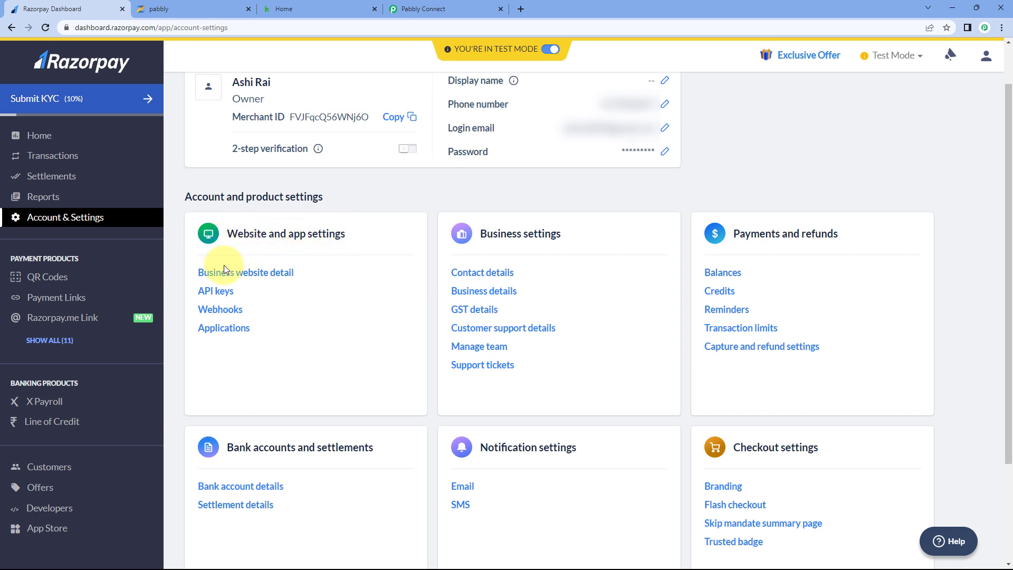
click(217, 311)
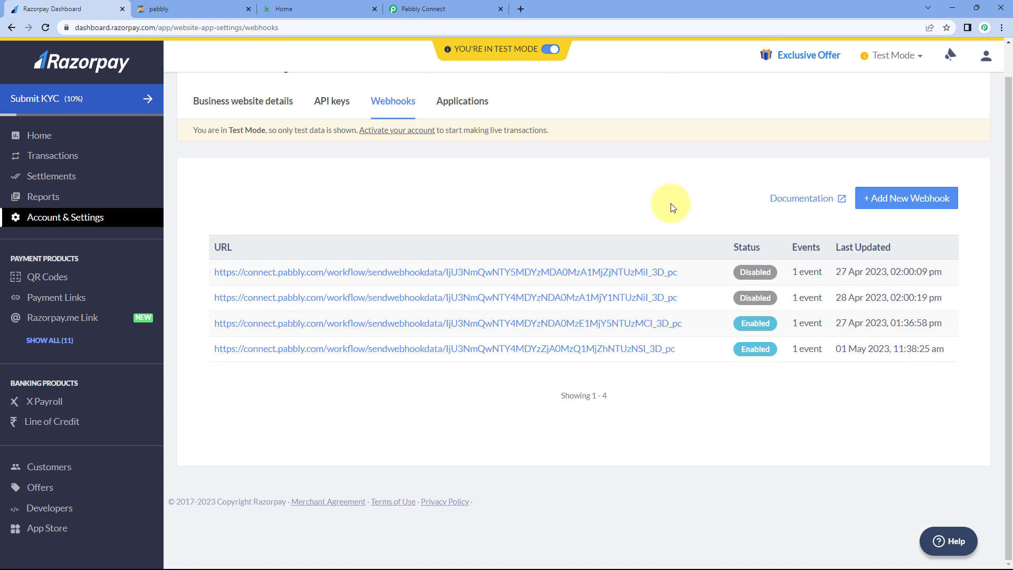
click(906, 198)
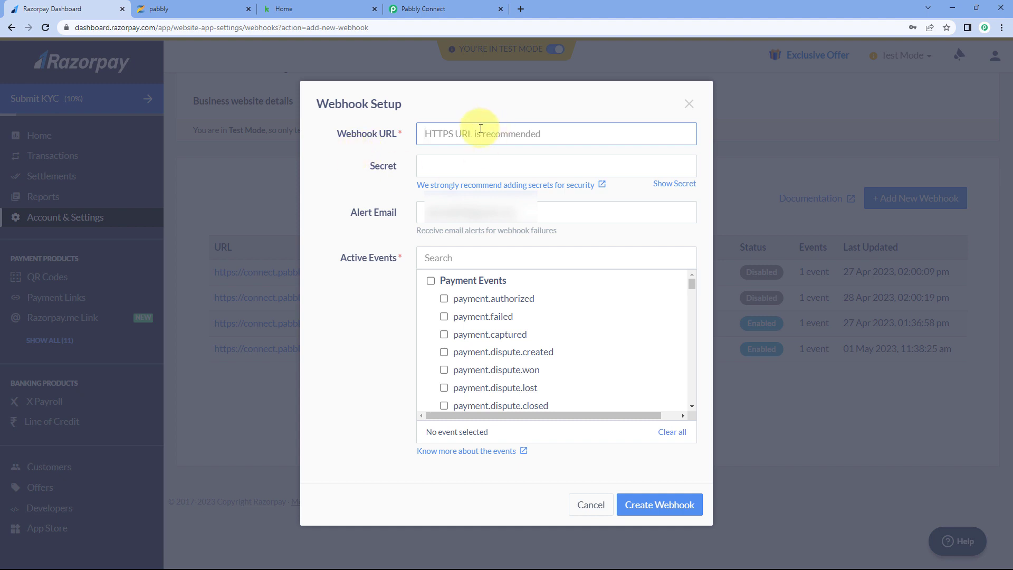
- Paste the Pabbly Connect webhook URL into the Webhook URL field
right_click(446, 137)
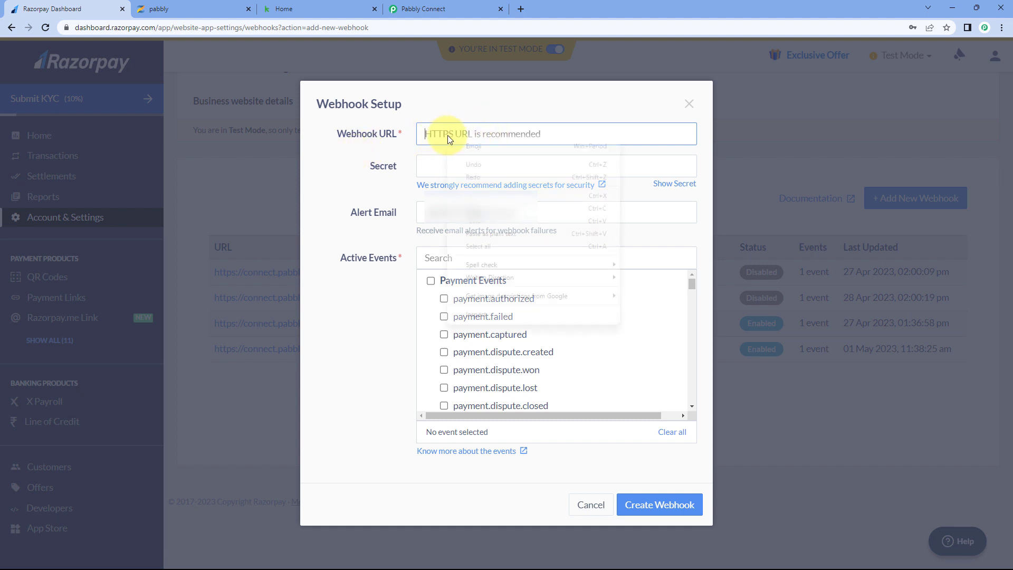
click(484, 221)
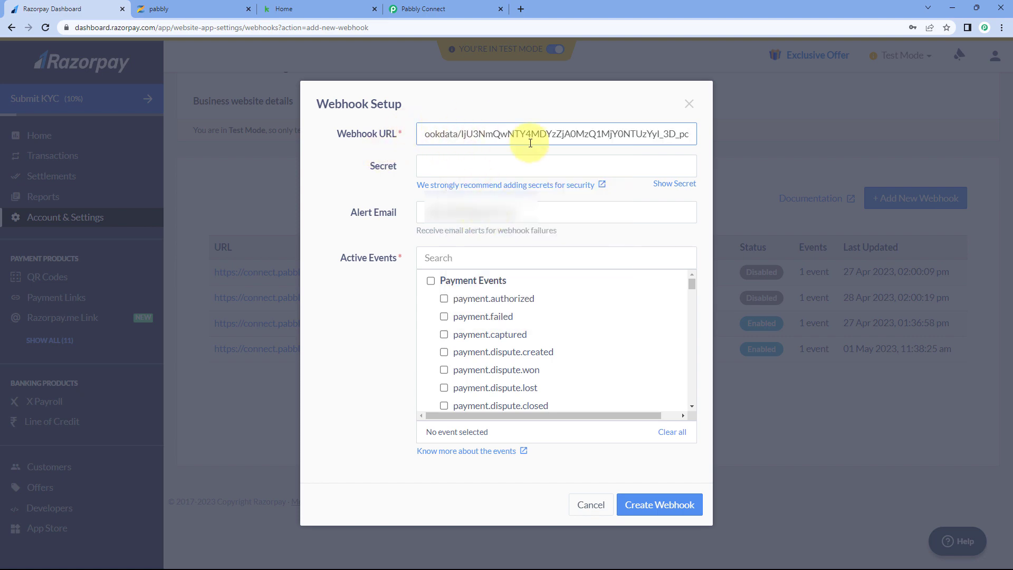
click(456, 9)
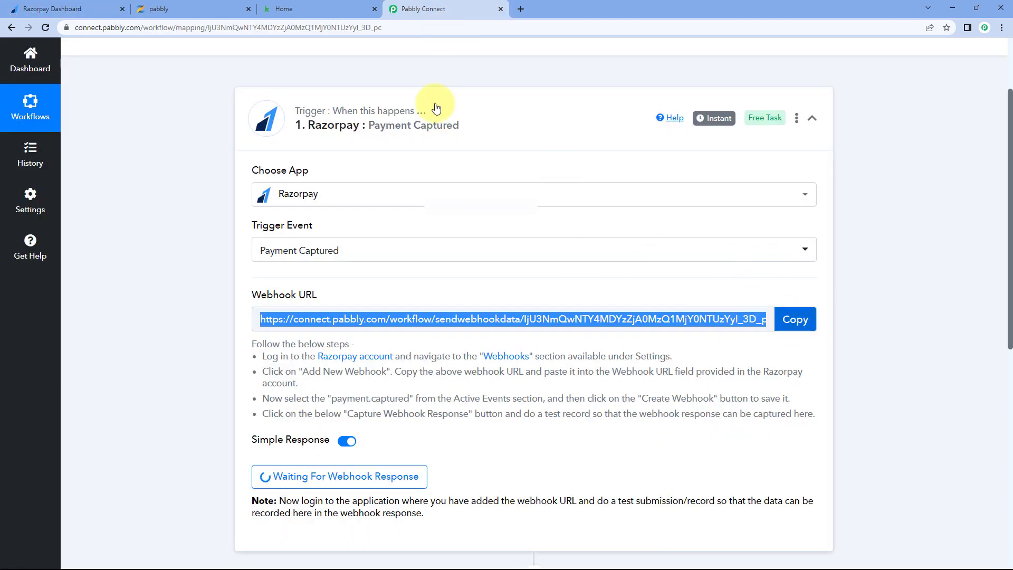
click(62, 6)
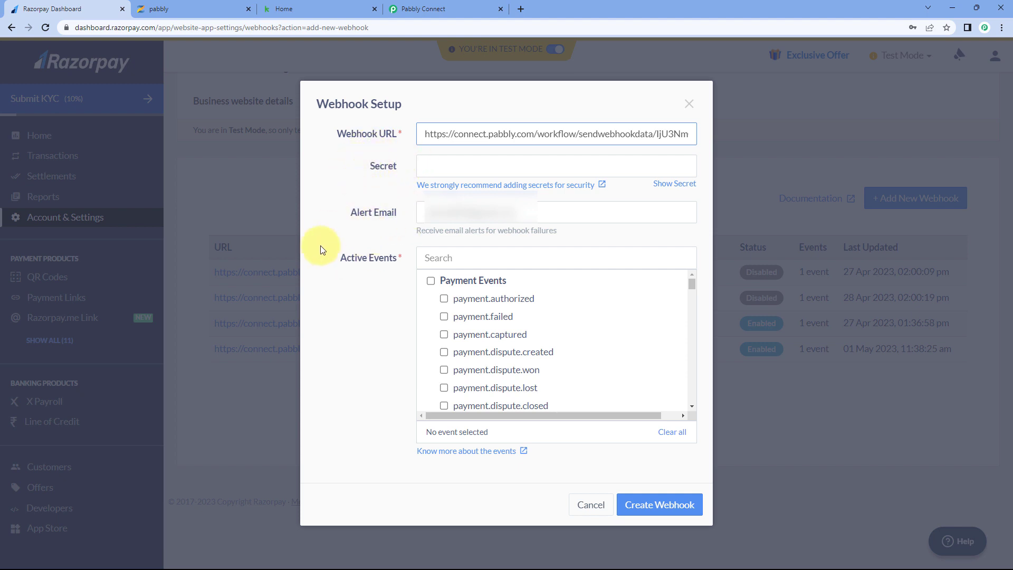
- Tick payment.captured under Active Events and save the webhook
scroll(469, 304, down, 1)
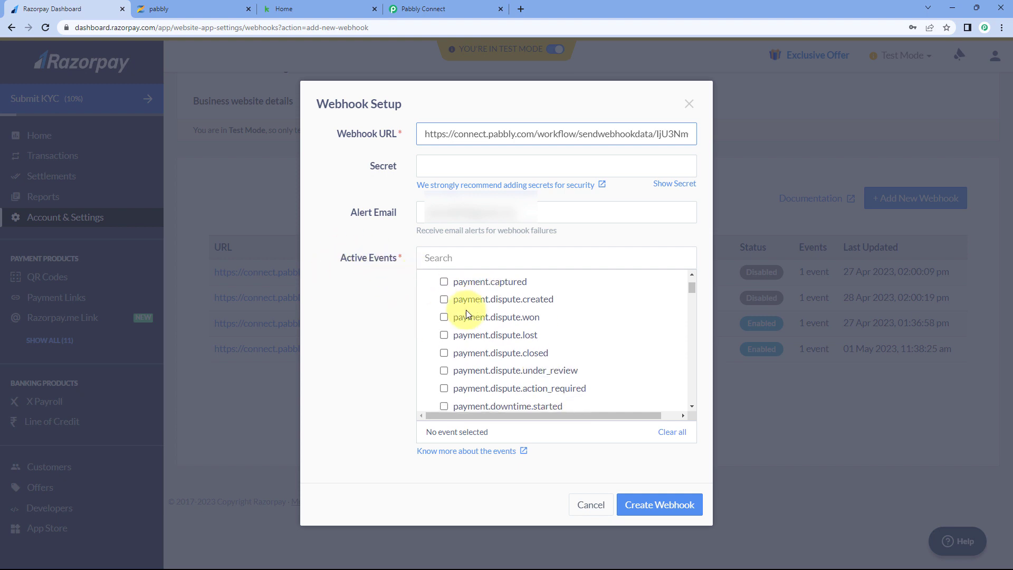
scroll(478, 304, up, 1)
click(444, 334)
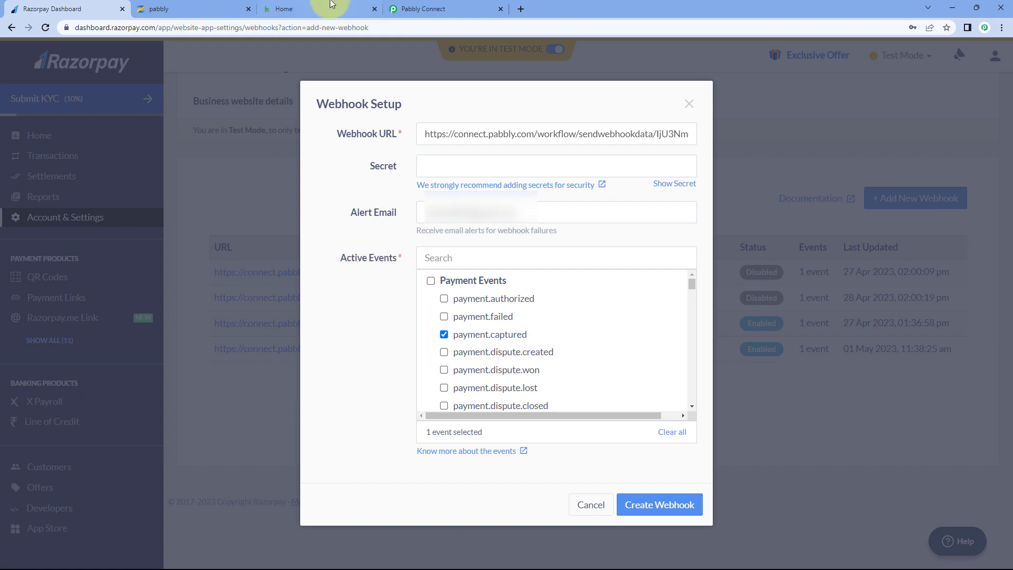
click(422, 8)
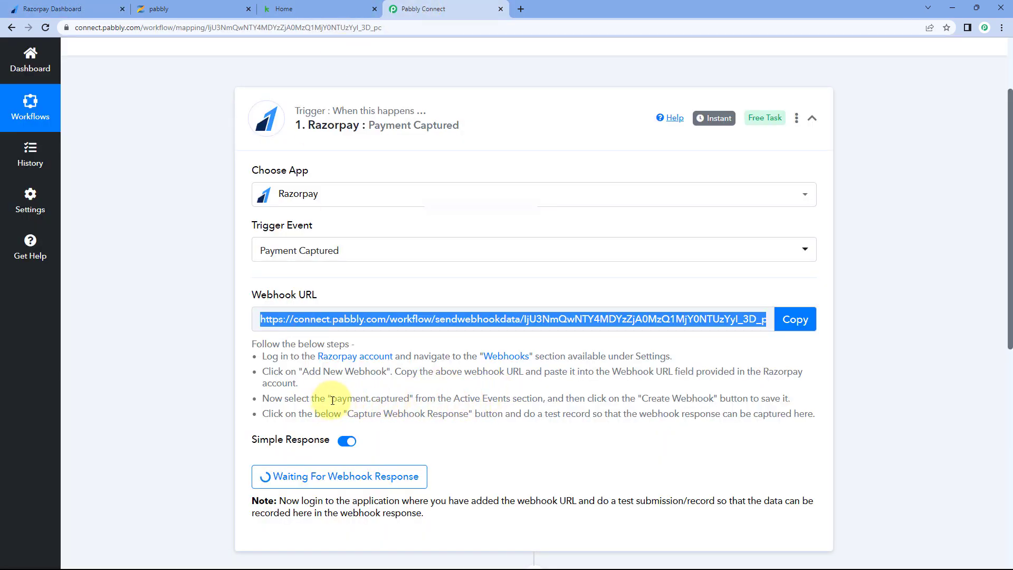
drag(330, 399, 414, 401)
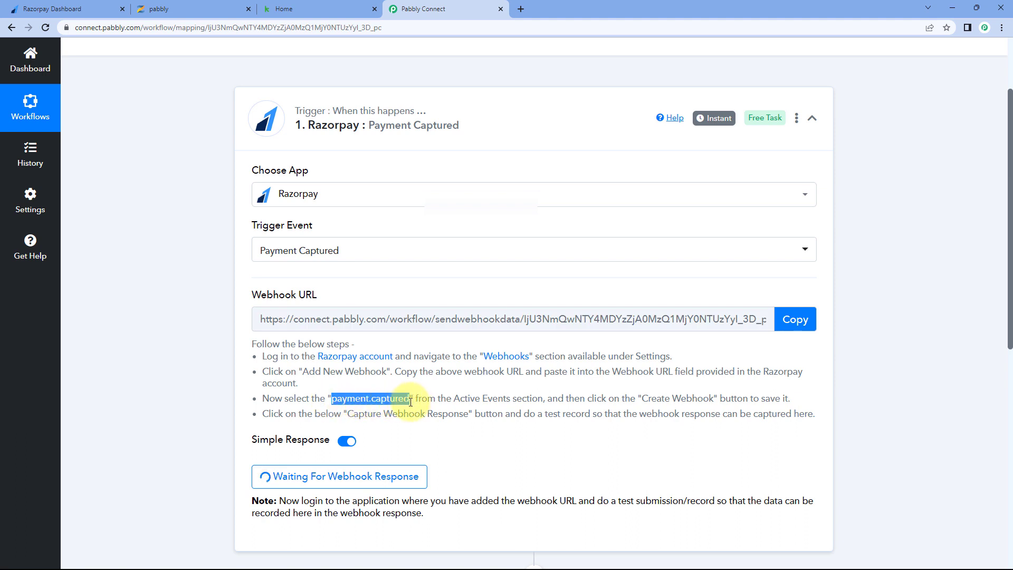
click(82, 8)
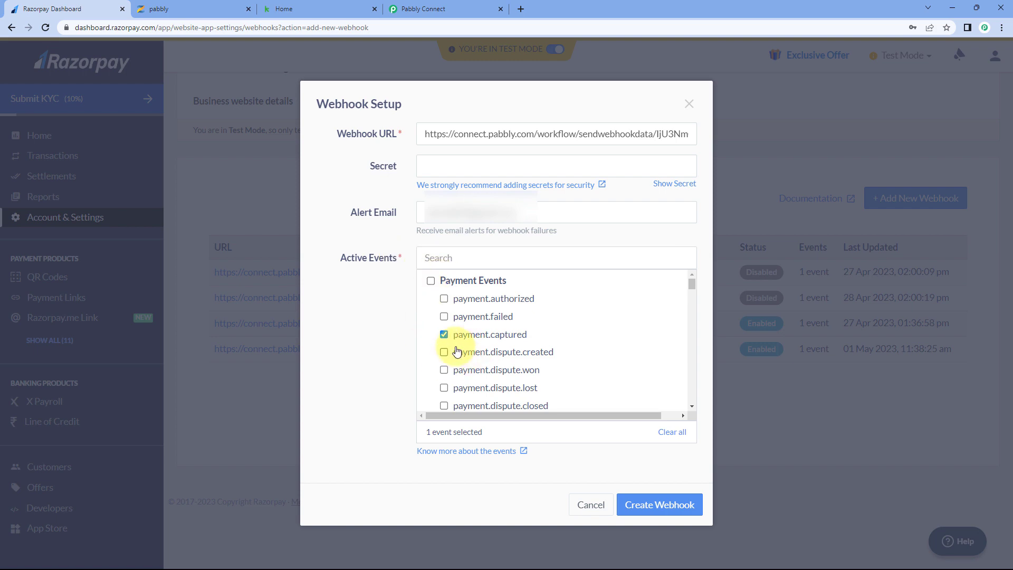
click(647, 507)
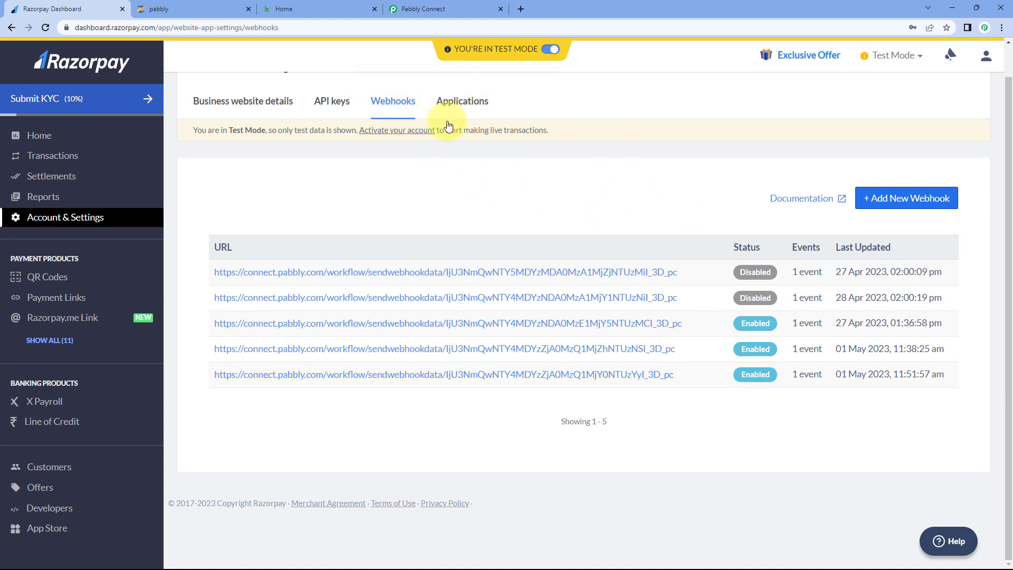
click(422, 9)
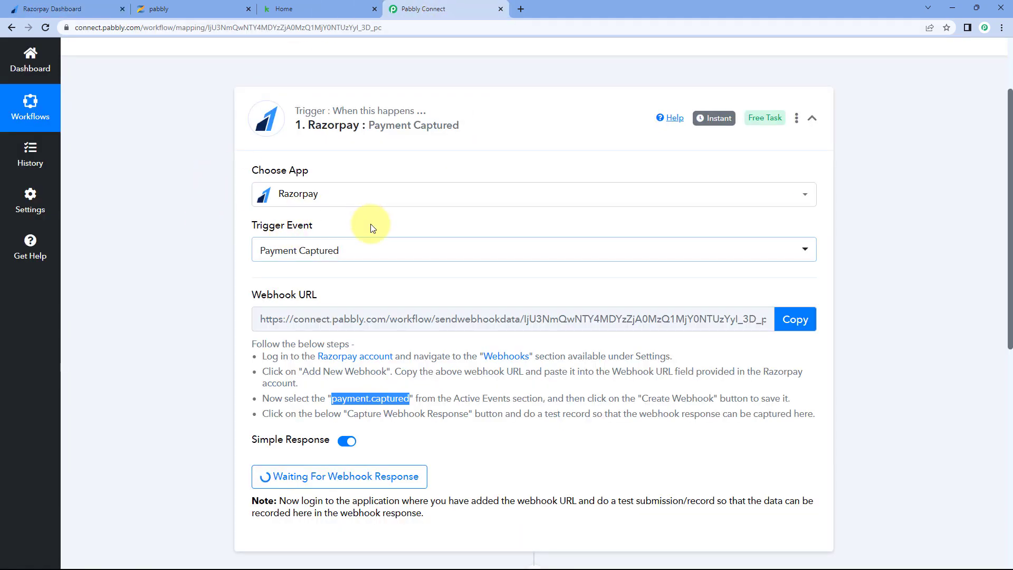
click(227, 227)
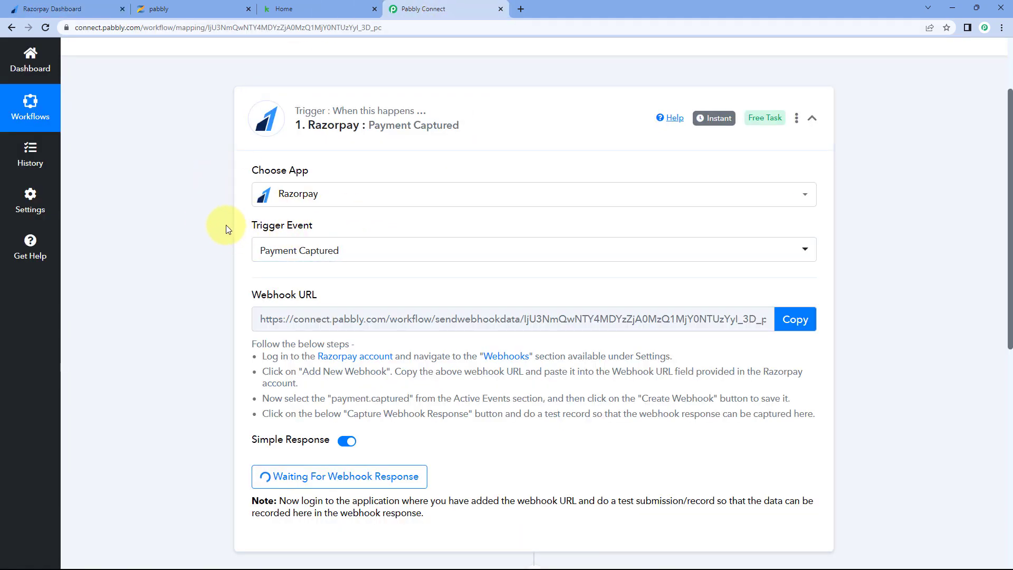
click(89, 9)
scroll(333, 189, up, 1)
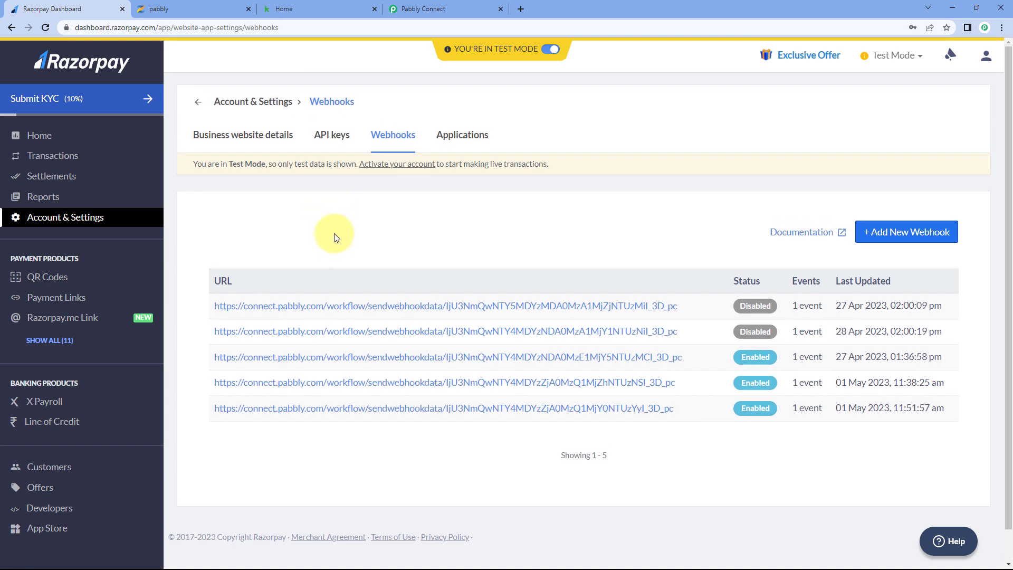
click(464, 8)
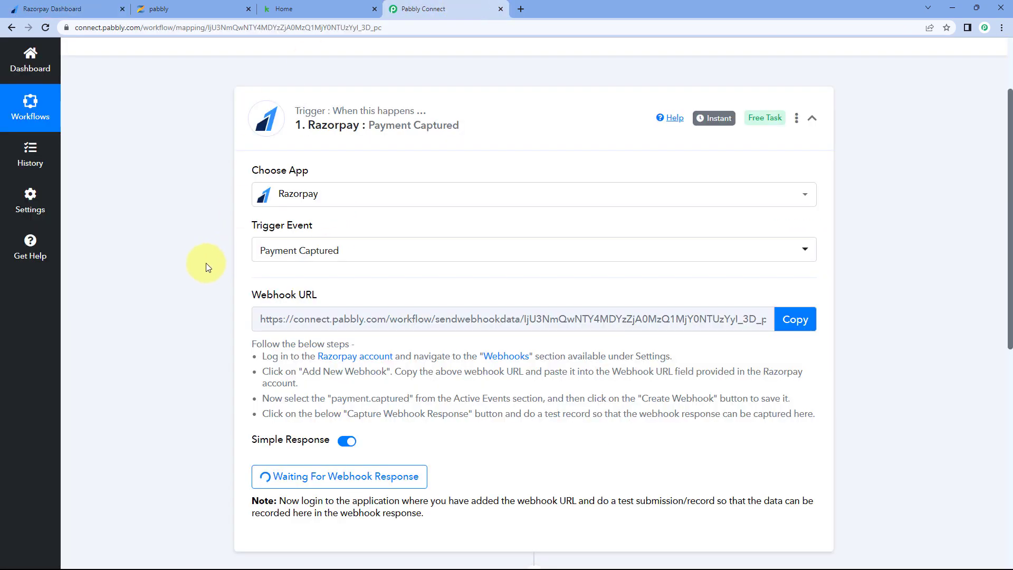
scroll(202, 266, down, 2)
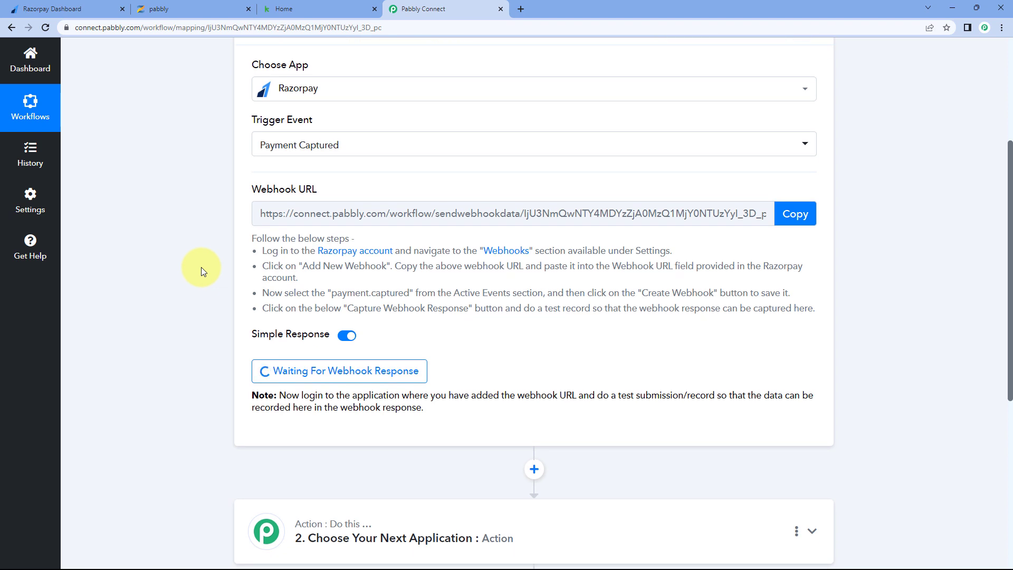
scroll(199, 348, down, 1)
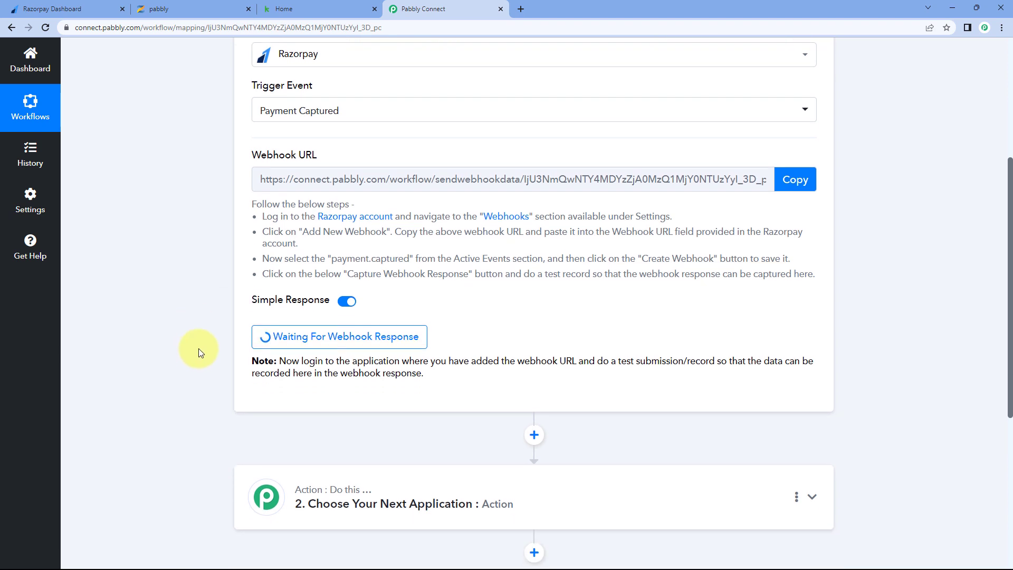
scroll(198, 348, down, 2)
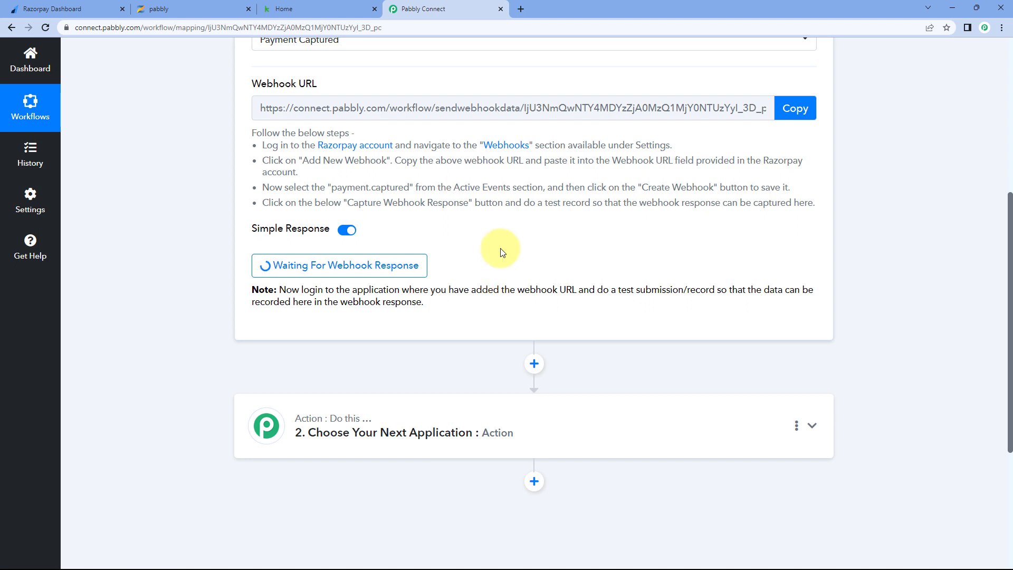
click(95, 9)
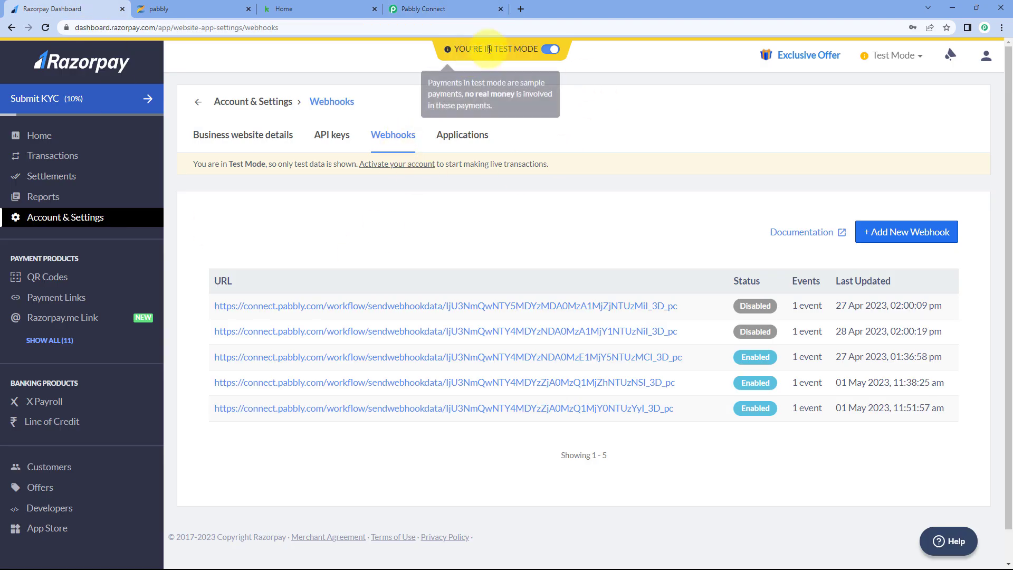
click(67, 342)
- Copy the Online PHP Course for Beginners link from Payment Pages and open a new tab
click(85, 342)
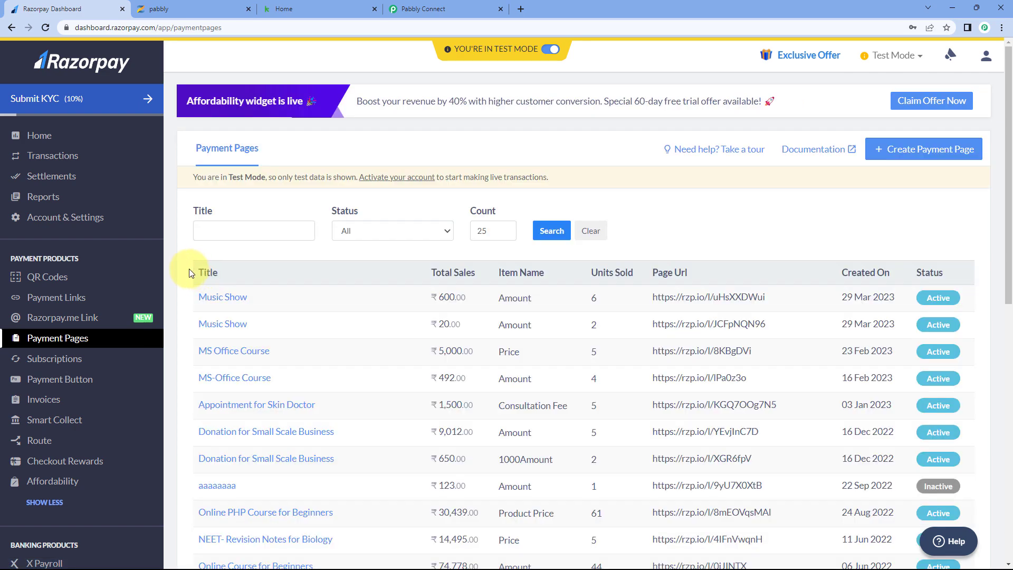
scroll(275, 275, down, 5)
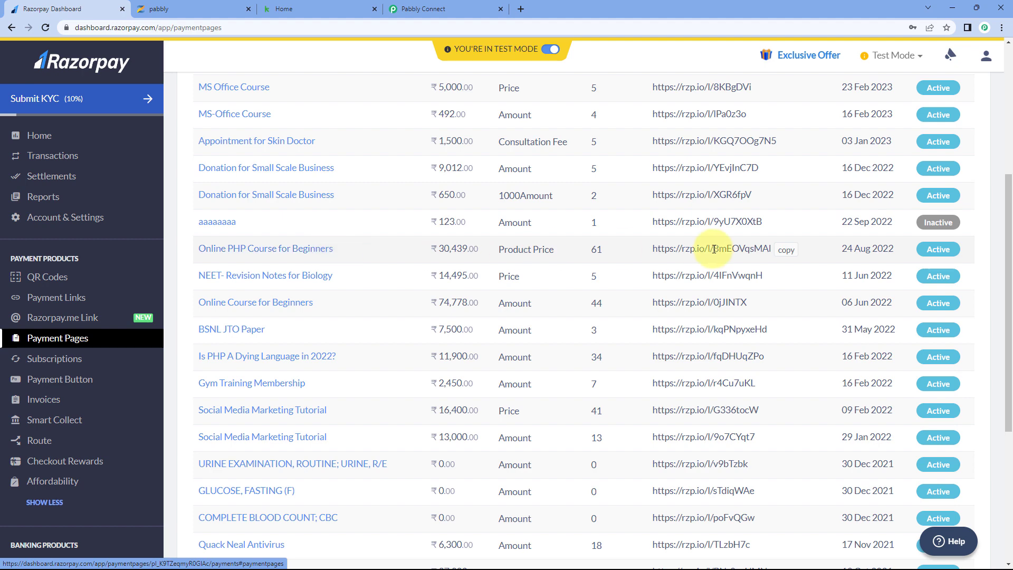
click(787, 250)
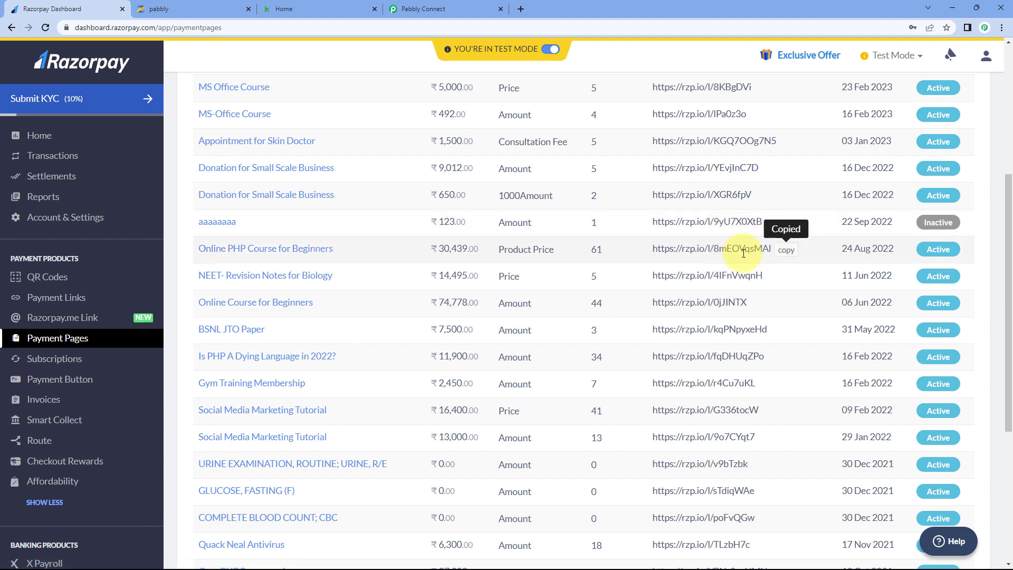
click(520, 10)
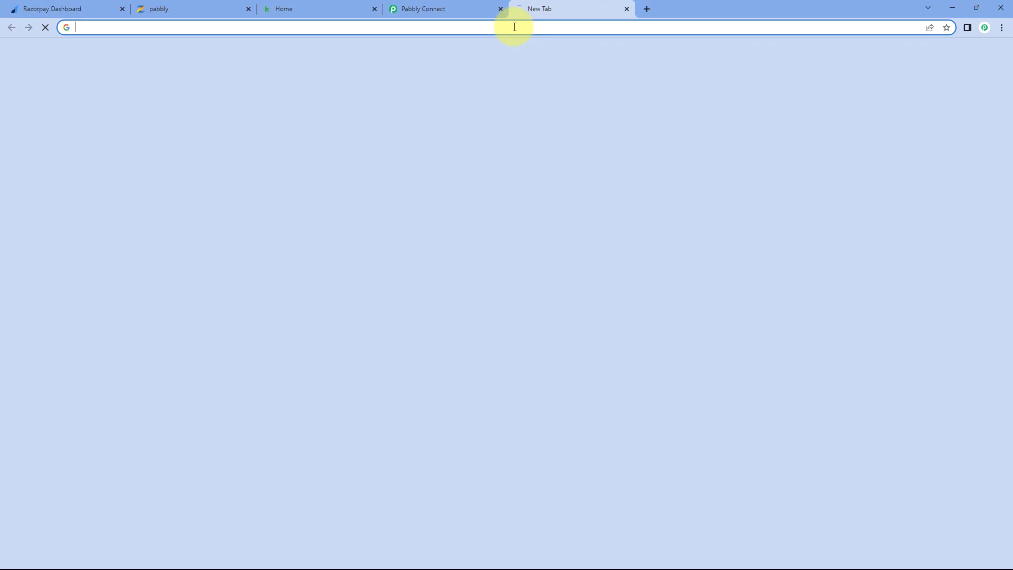
- Load the pasted payment page and fill in the buyer's name, e-mail and mobile number
key(ctrl+v)
key(Return)
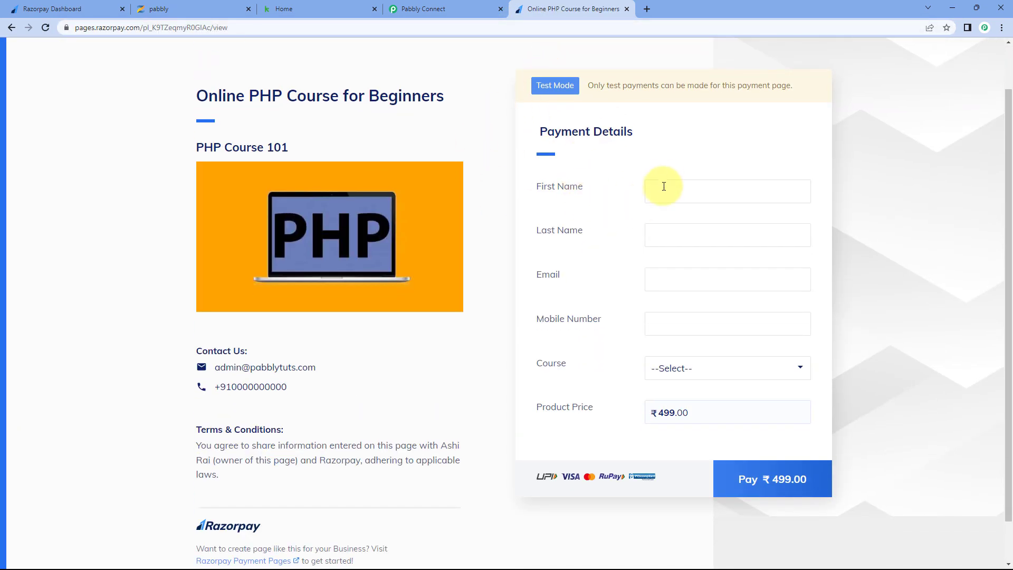
click(666, 191)
key(Tab)
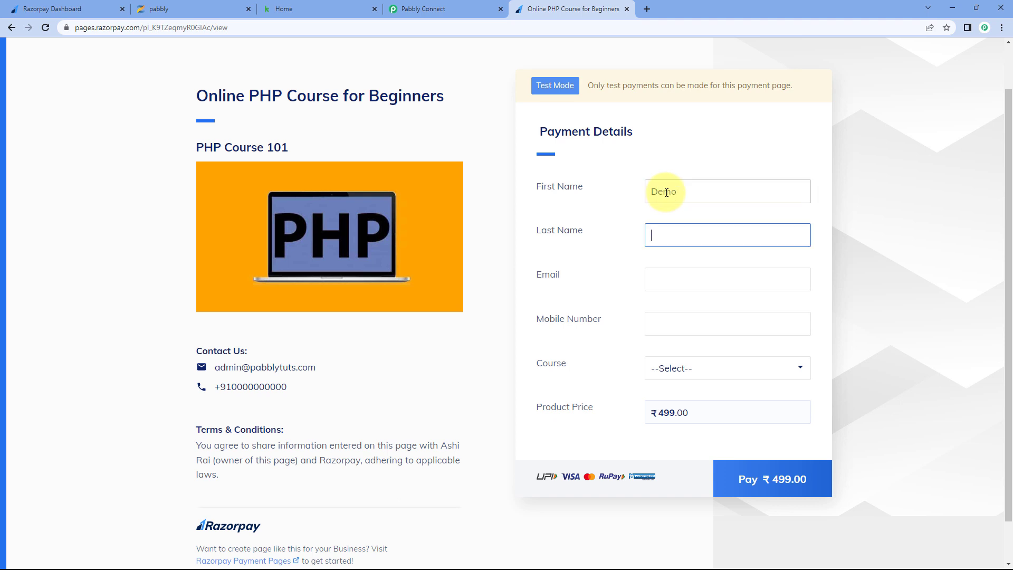
key(Tab)
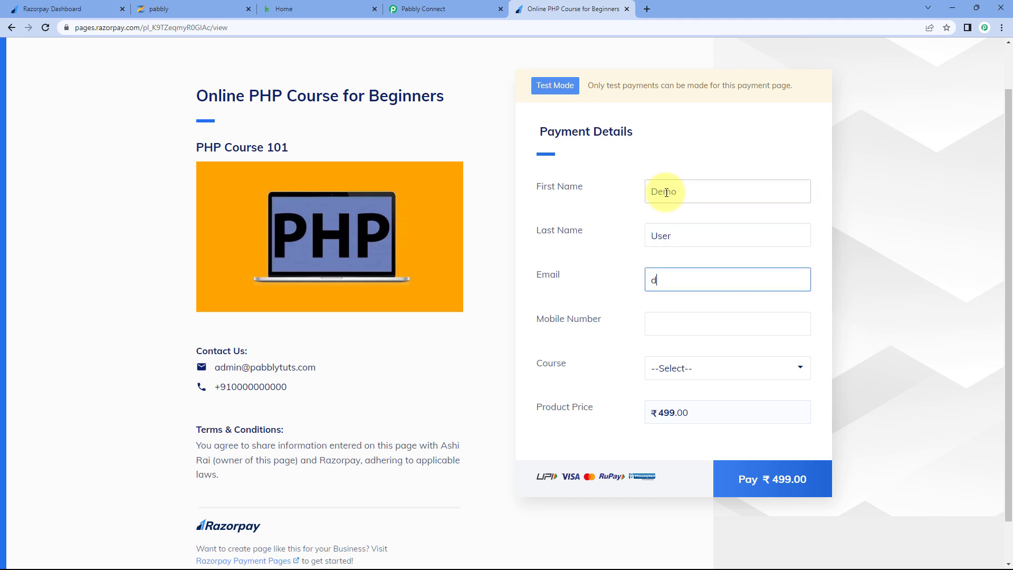
click(678, 321)
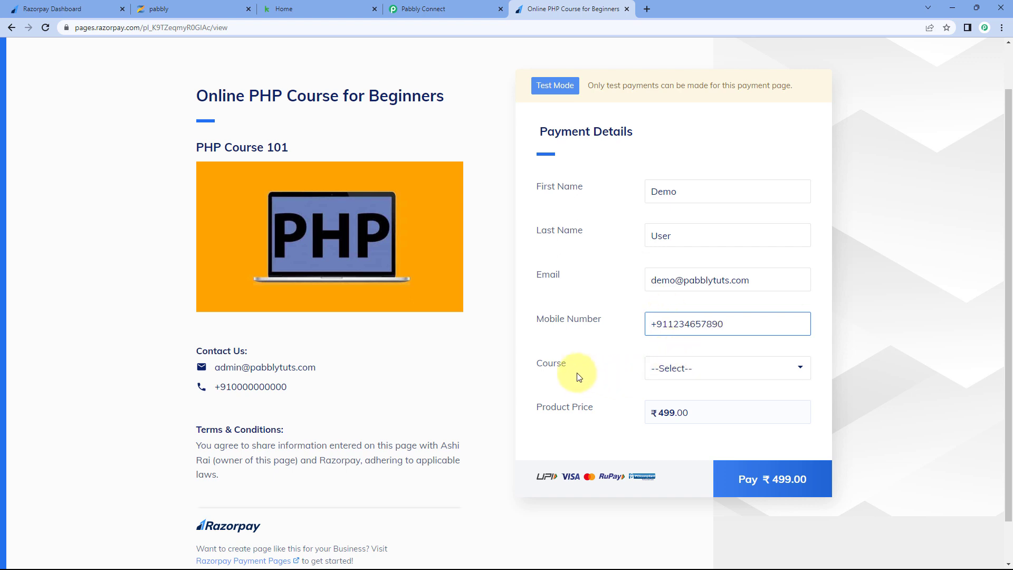
- Choose PHP Course for Beginners and proceed to pay ₹499.00
click(719, 370)
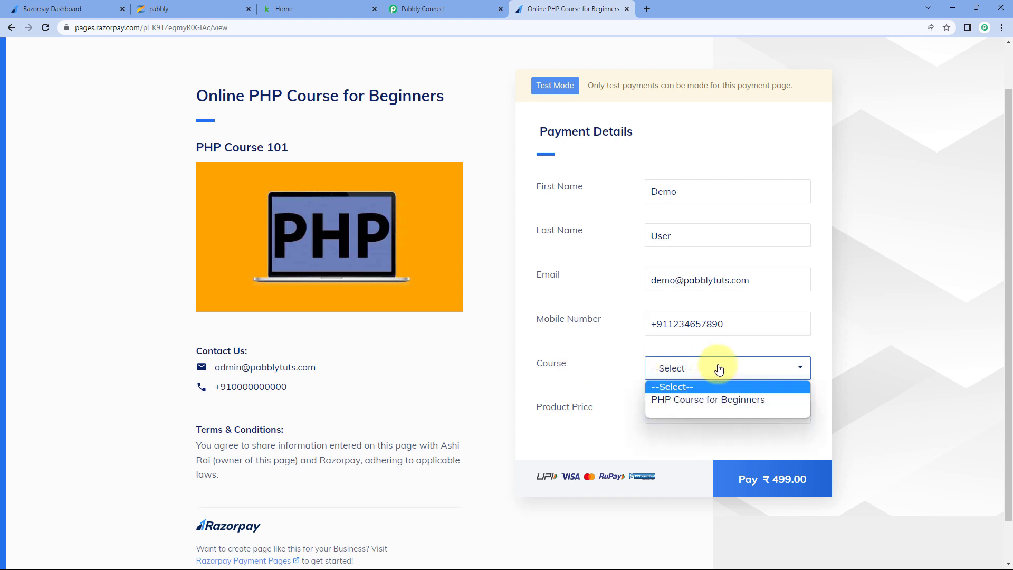
click(712, 401)
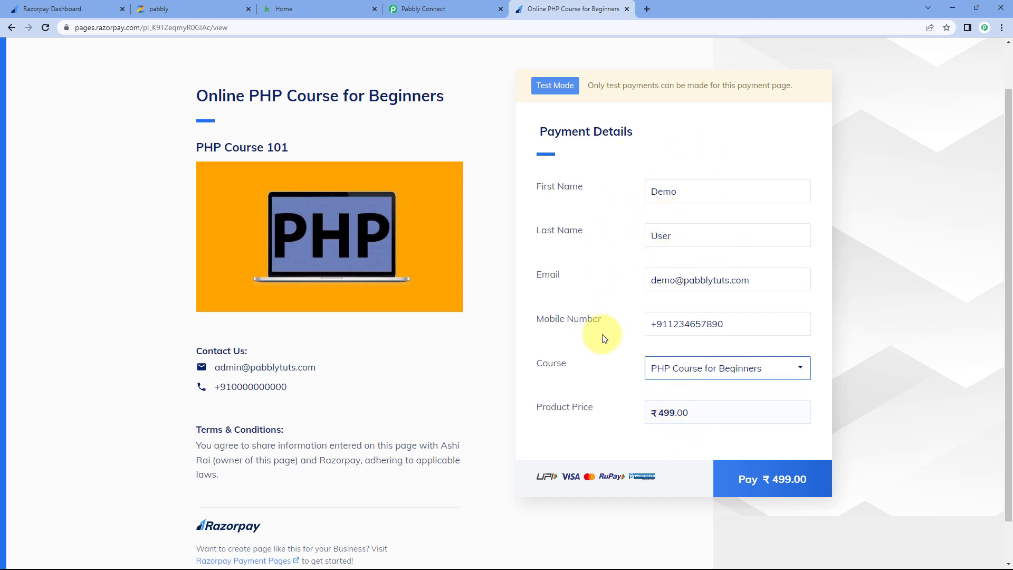
click(769, 481)
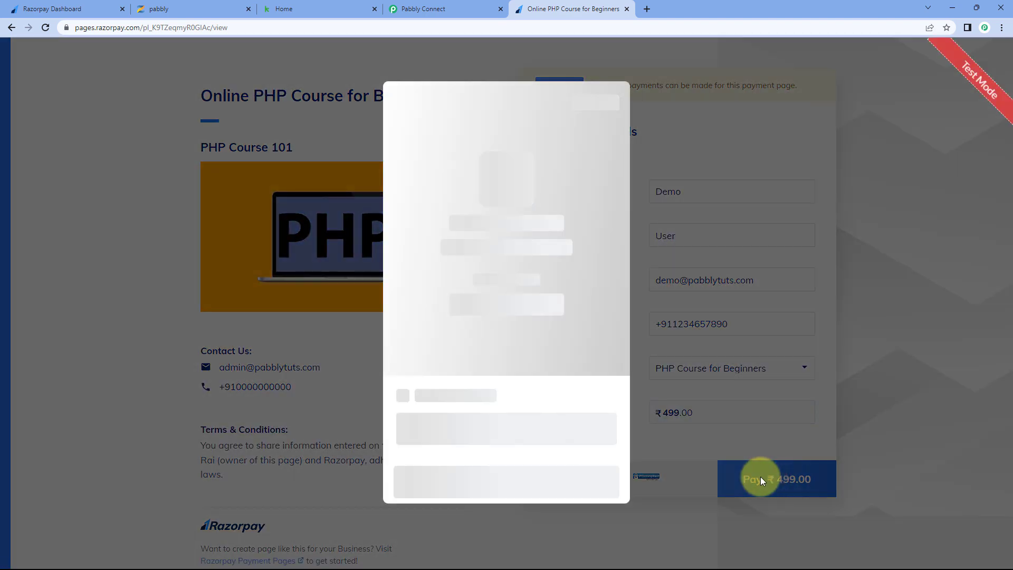
- Pay ₹499.00 with demo card details, skip saving the card, and mark the bank payment Success
click(472, 323)
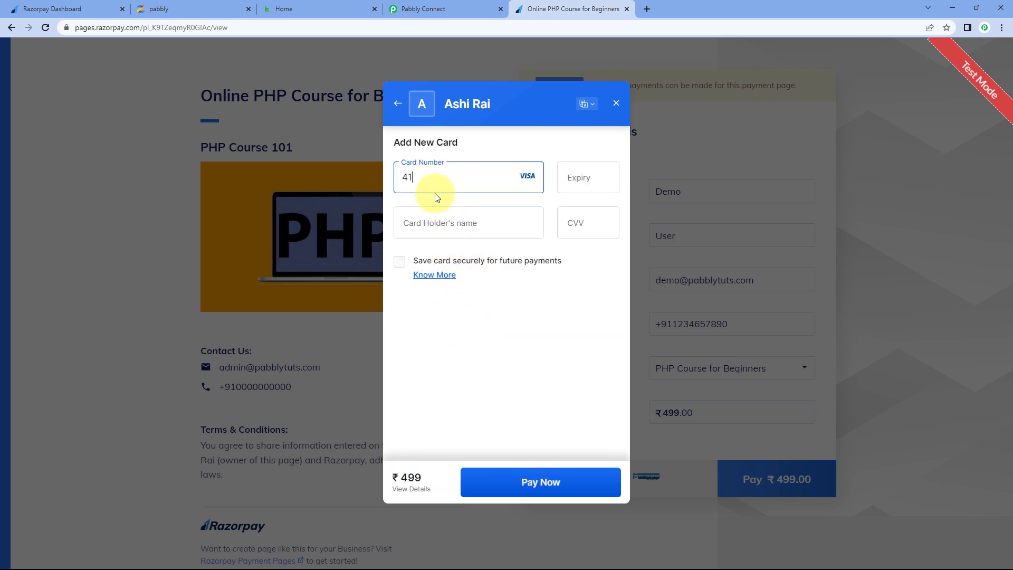
text(1226)
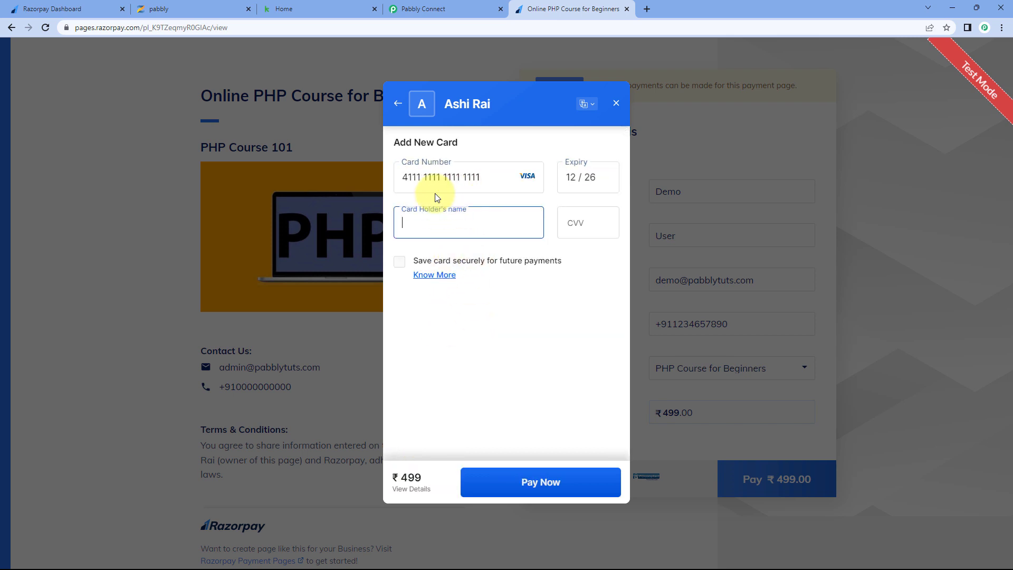
text(Demo)
key(Tab)
text(123)
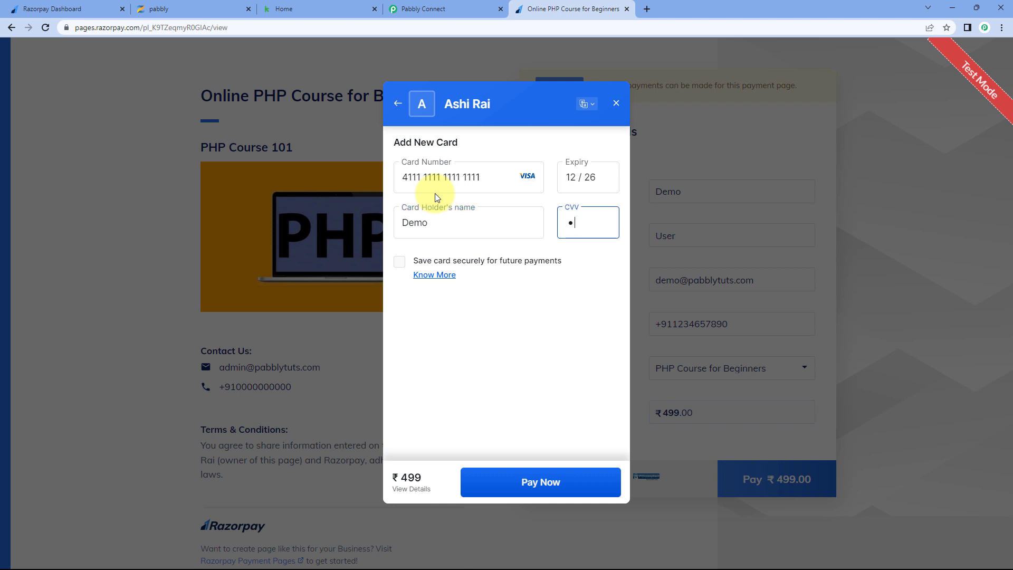
click(524, 482)
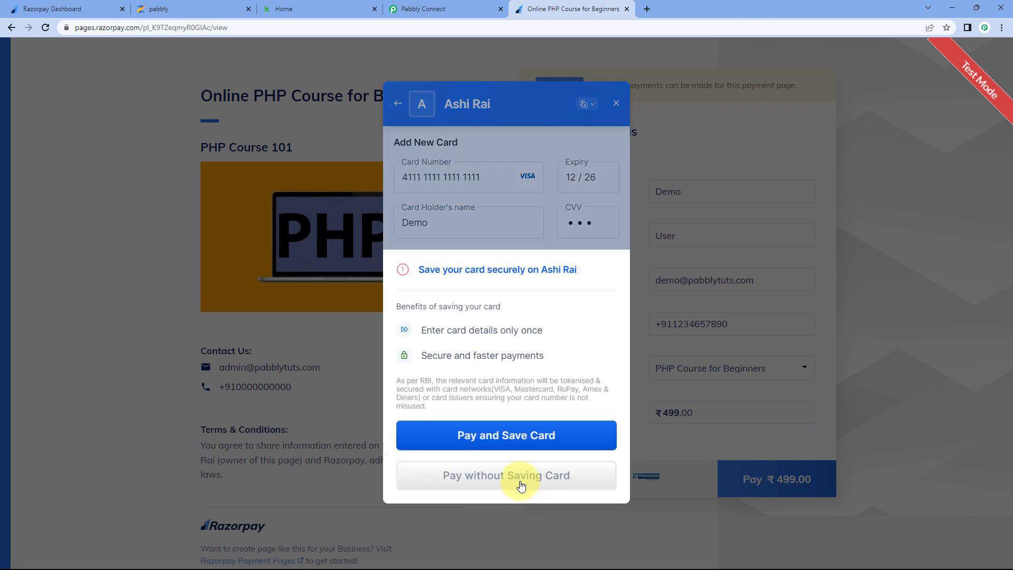
click(512, 476)
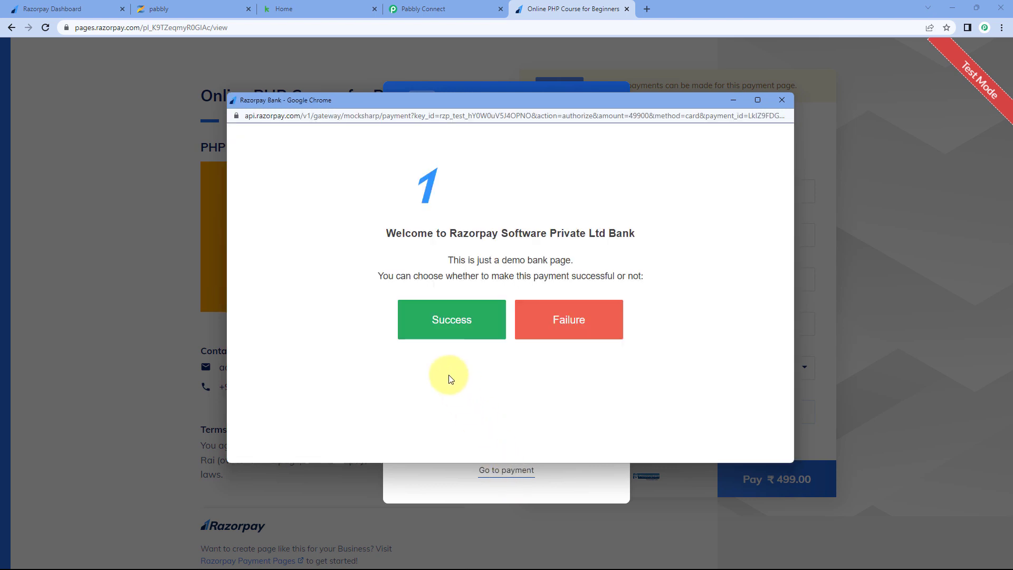
click(448, 323)
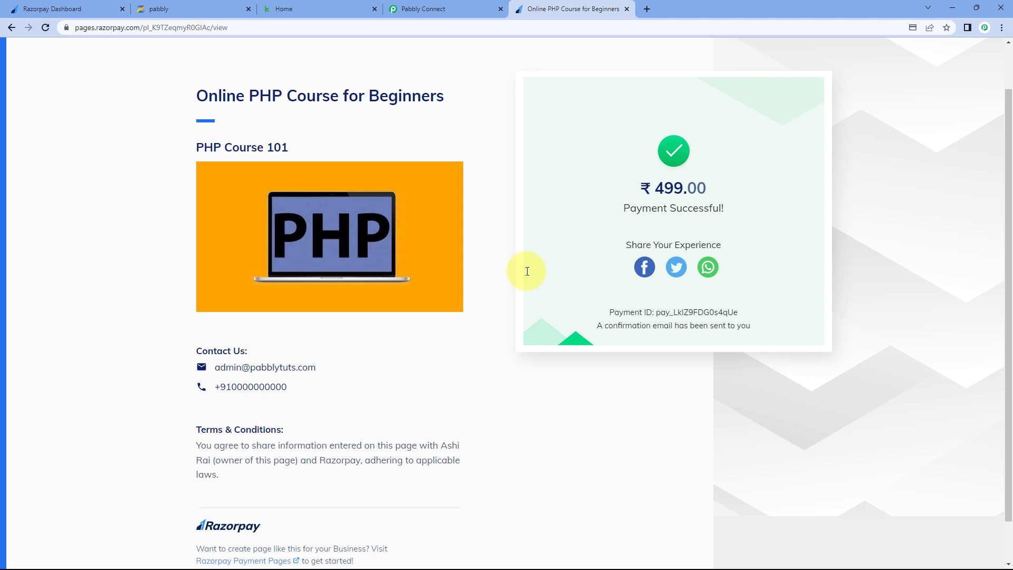
- Check the ₹499.00 paid amount on the confirmation page, then go back to Pabbly Connect
scroll(527, 271, up, 1)
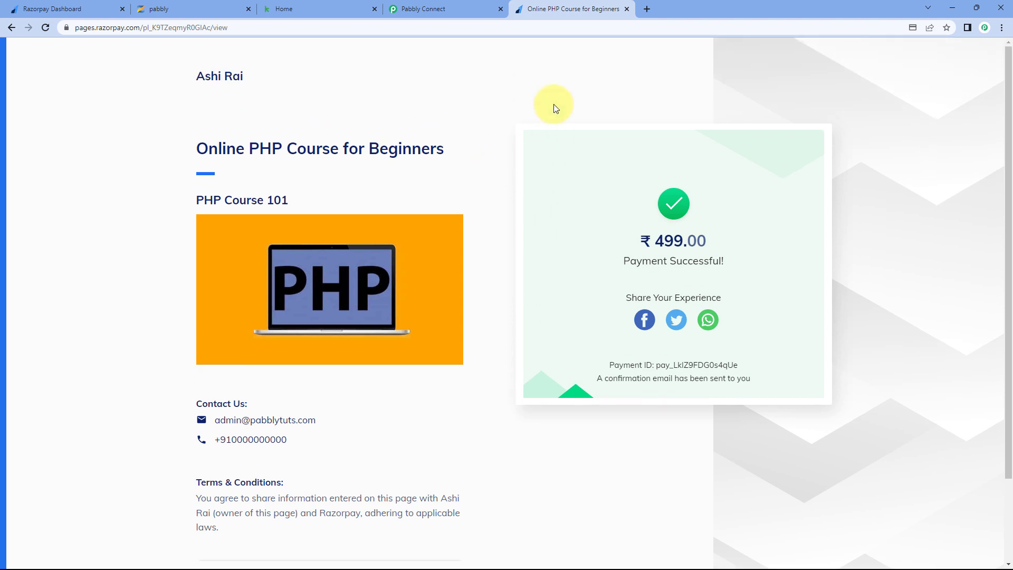
drag(631, 246, 724, 241)
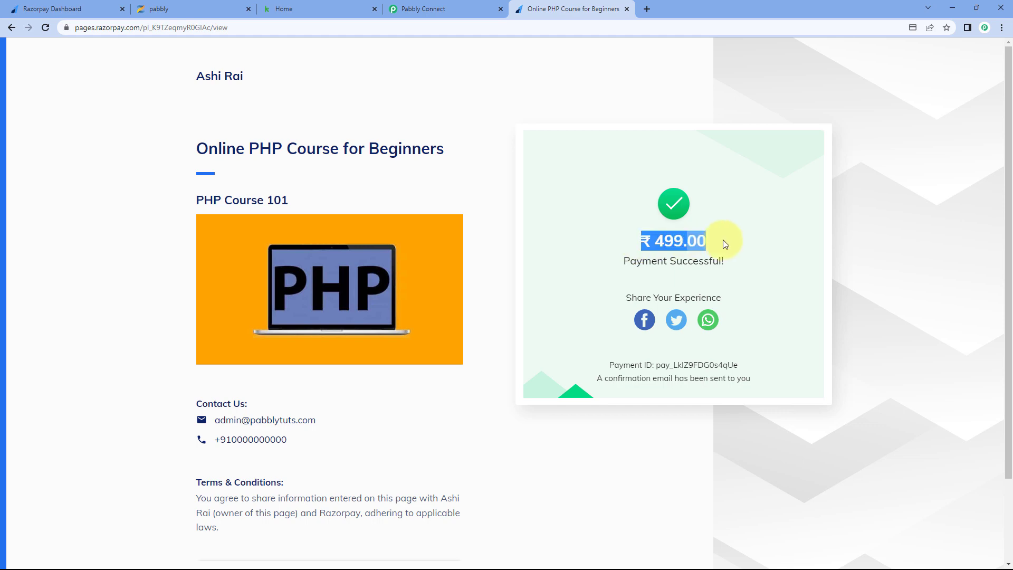
click(724, 244)
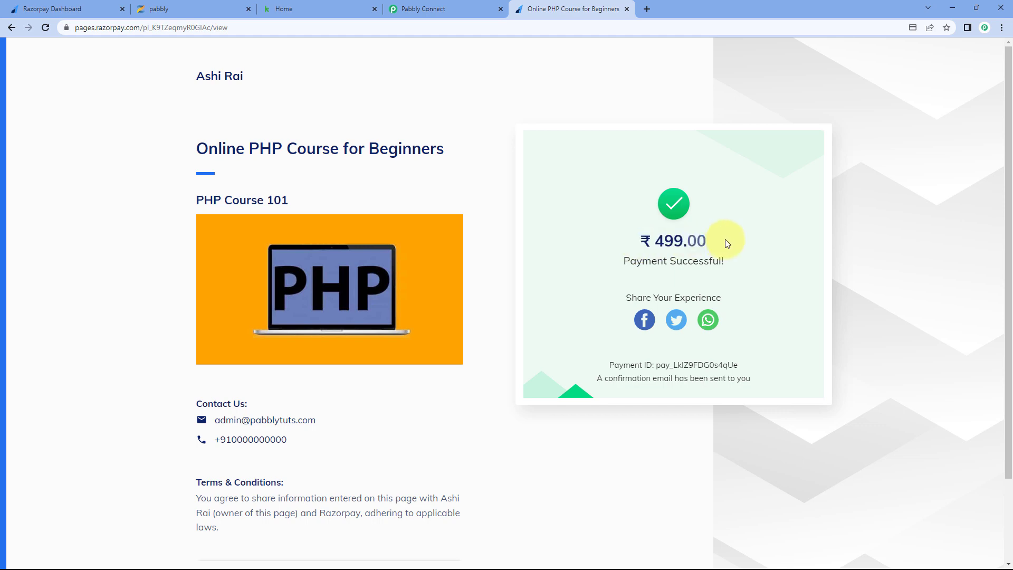
click(438, 7)
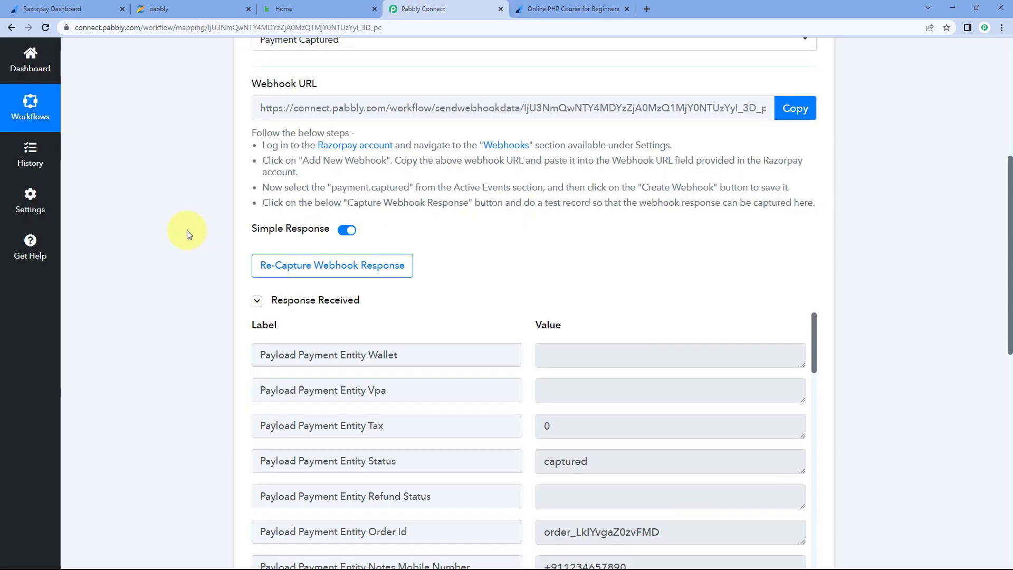
- Inspect the captured first name, last name, mobile number and course in the Response Received data
scroll(185, 230, up, 3)
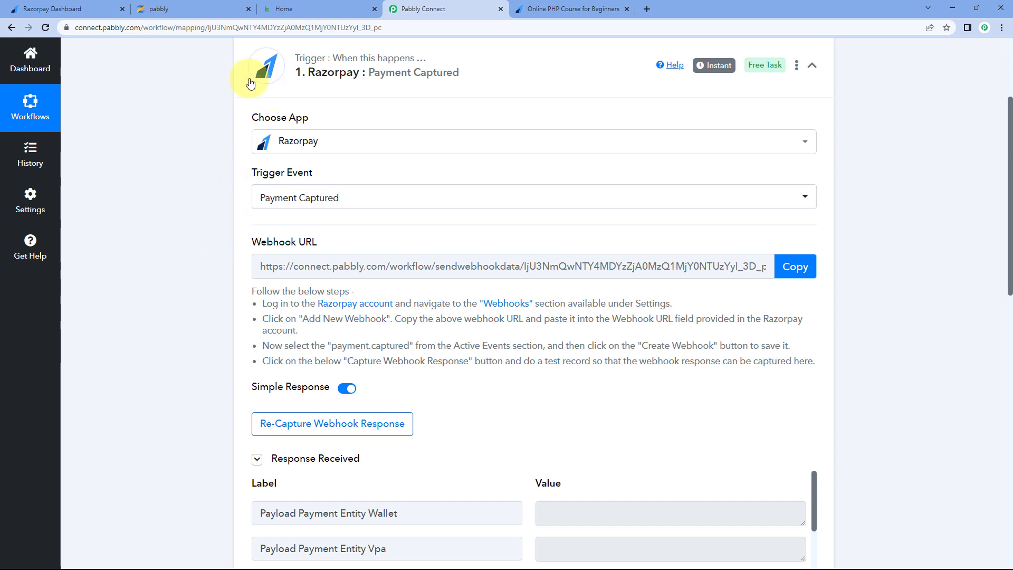
scroll(231, 247, down, 1)
scroll(190, 244, down, 5)
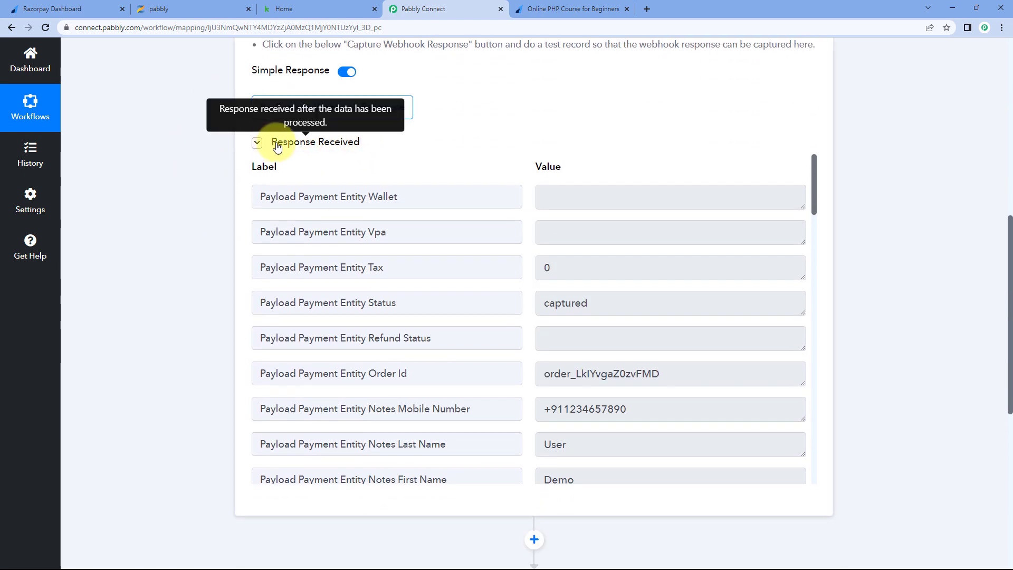
drag(272, 144, 372, 147)
click(385, 153)
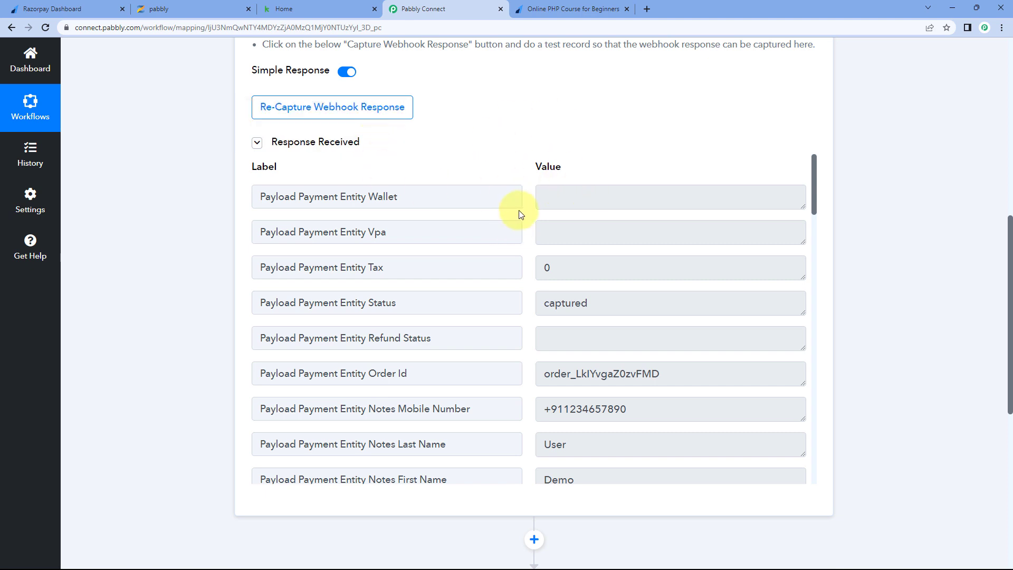
scroll(524, 210, down, 3)
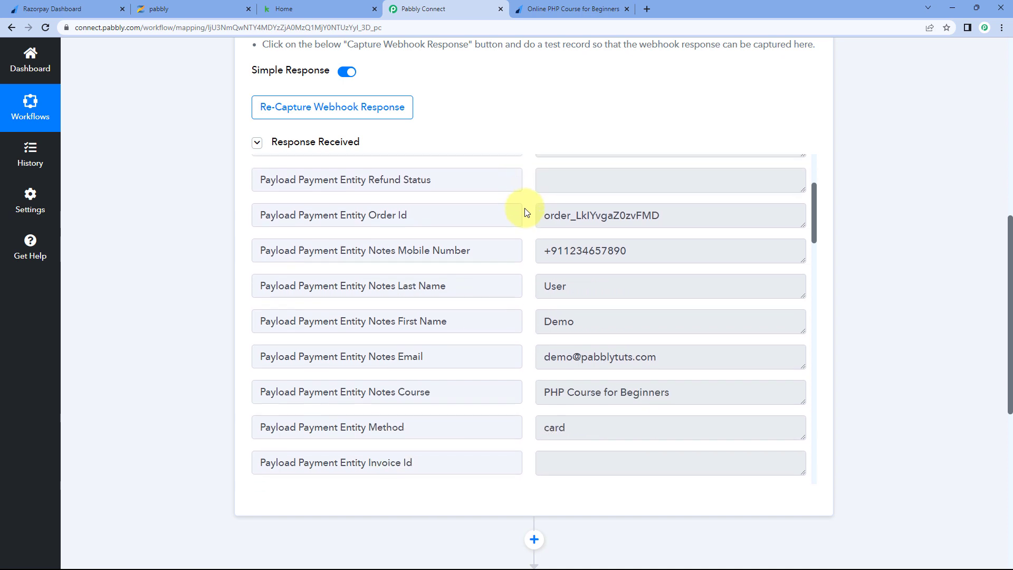
click(580, 326)
drag(574, 322, 522, 322)
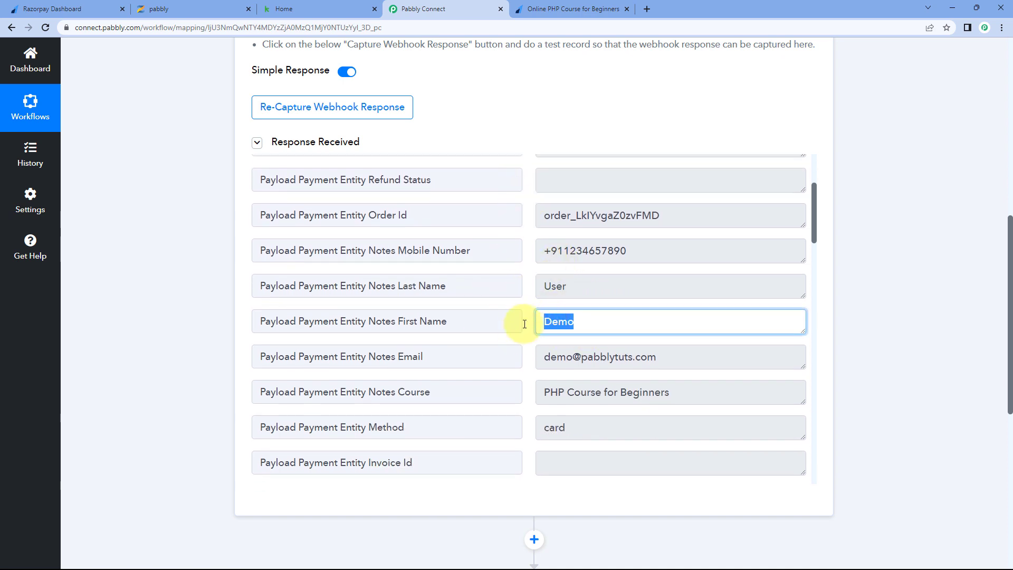
drag(577, 293, 527, 290)
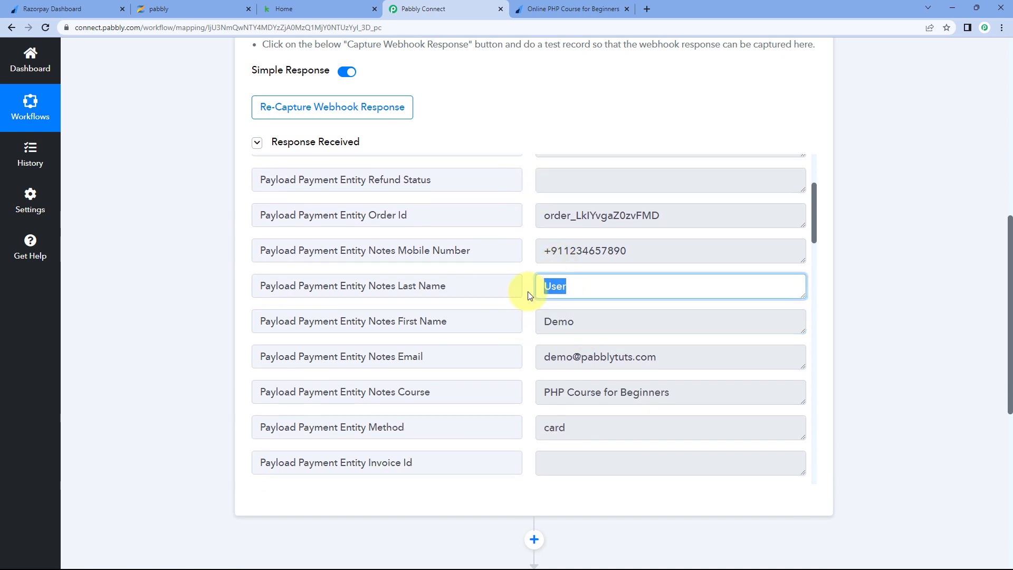
drag(640, 248, 524, 258)
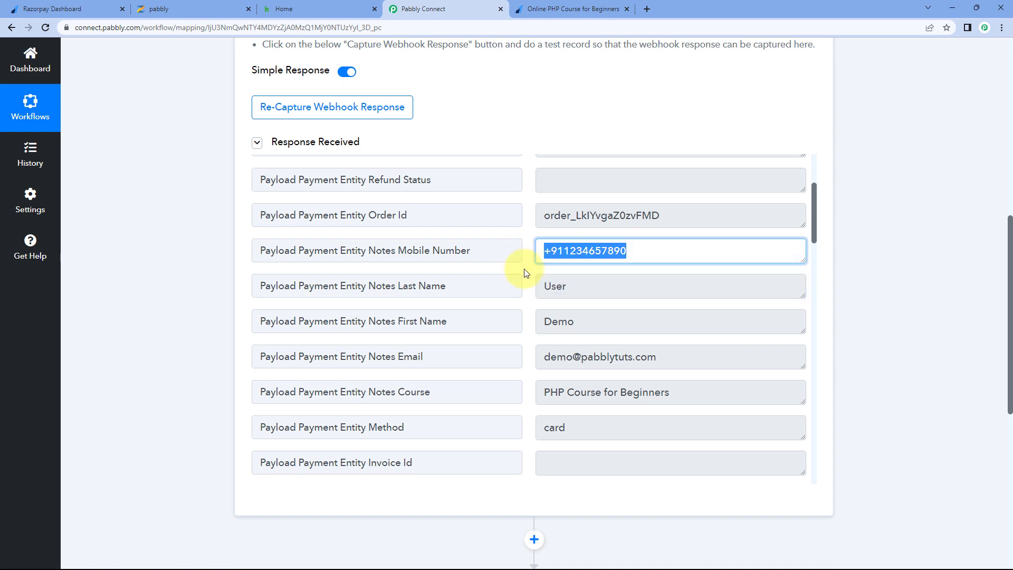
scroll(580, 268, down, 1)
drag(651, 303, 678, 339)
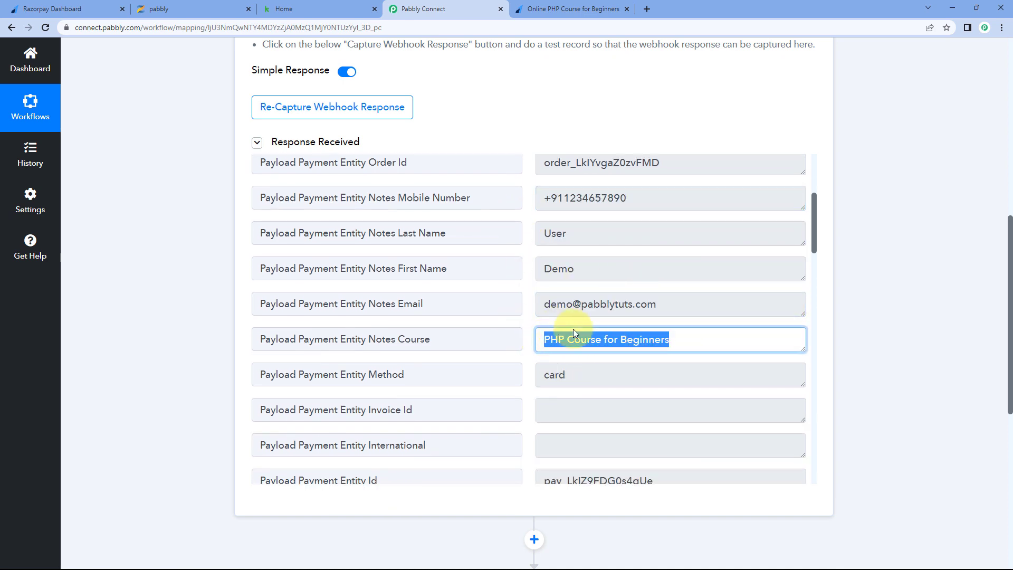
click(530, 292)
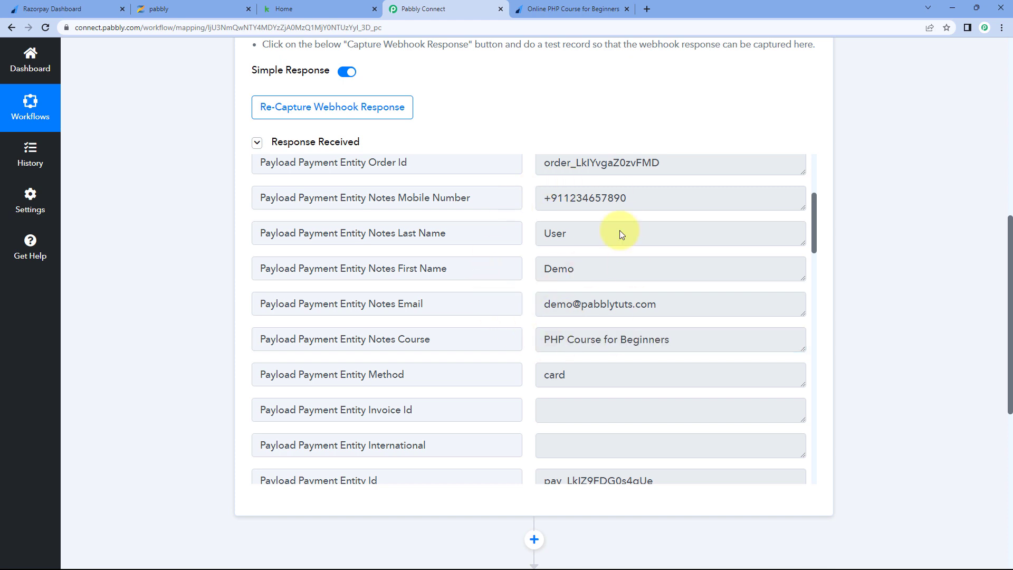
- Compare with the confirmation page, scroll through the remaining fields including amount 49900, then return to it
click(576, 7)
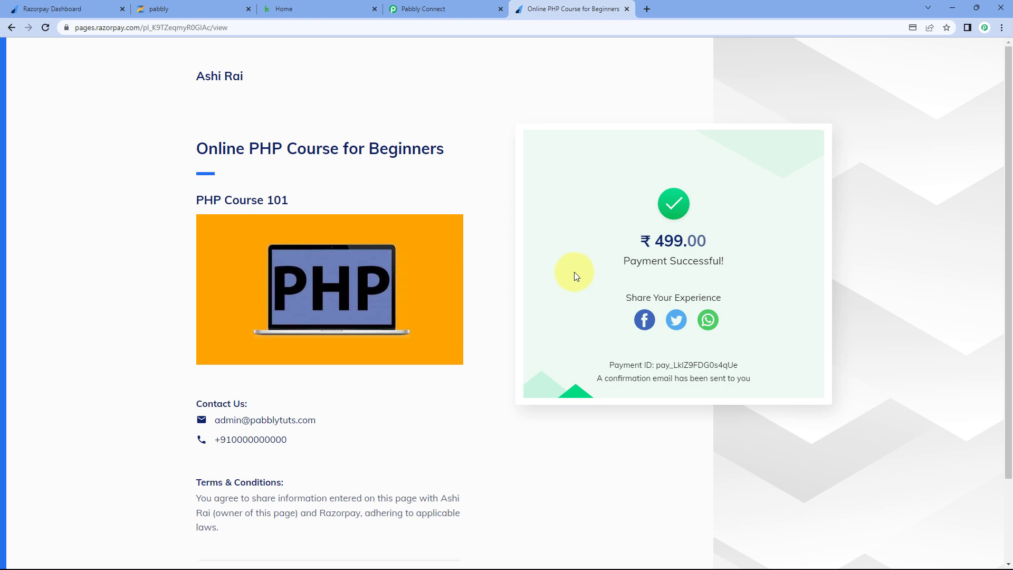
click(447, 15)
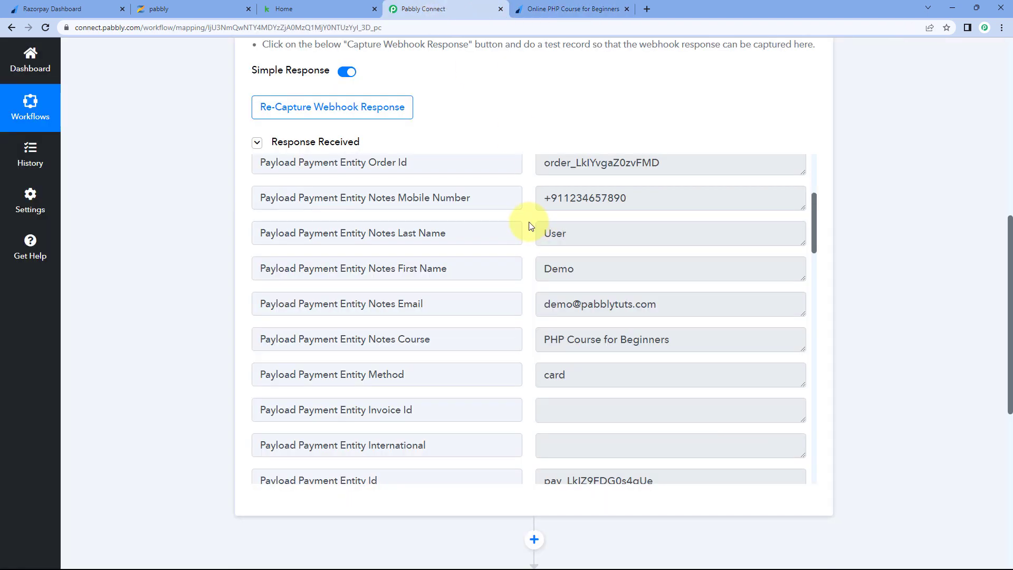
scroll(530, 226, down, 4)
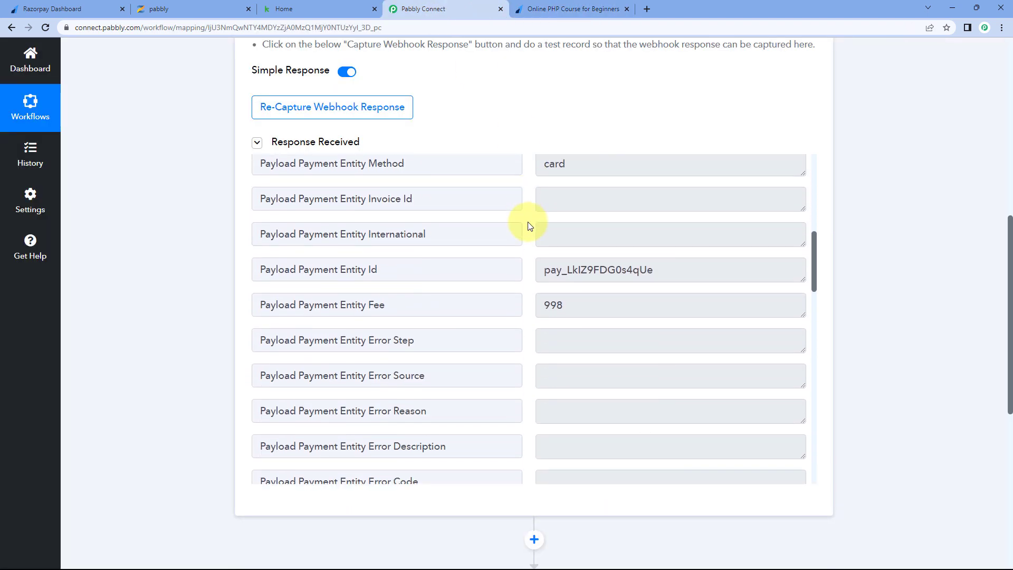
scroll(530, 226, down, 5)
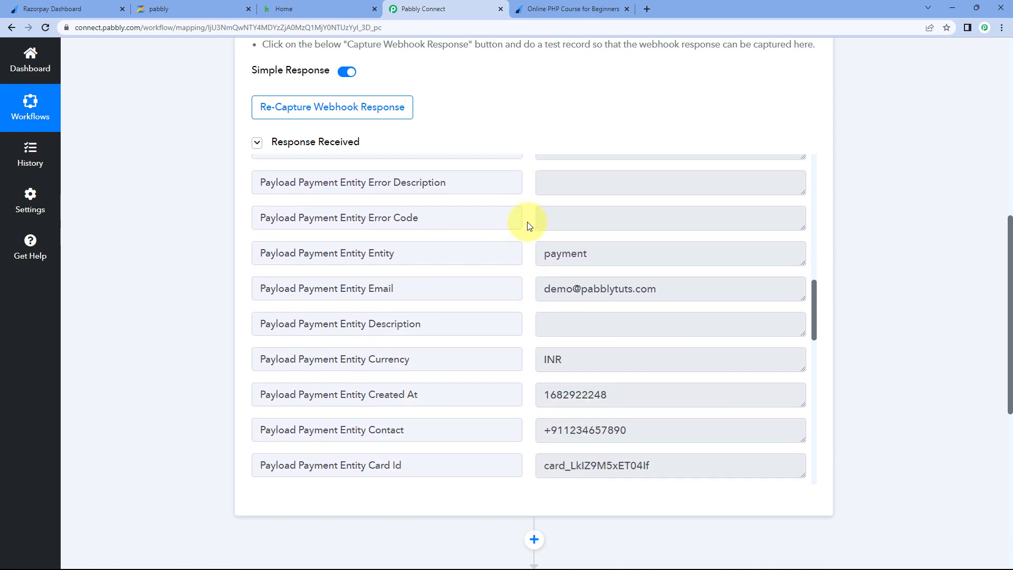
scroll(530, 225, down, 4)
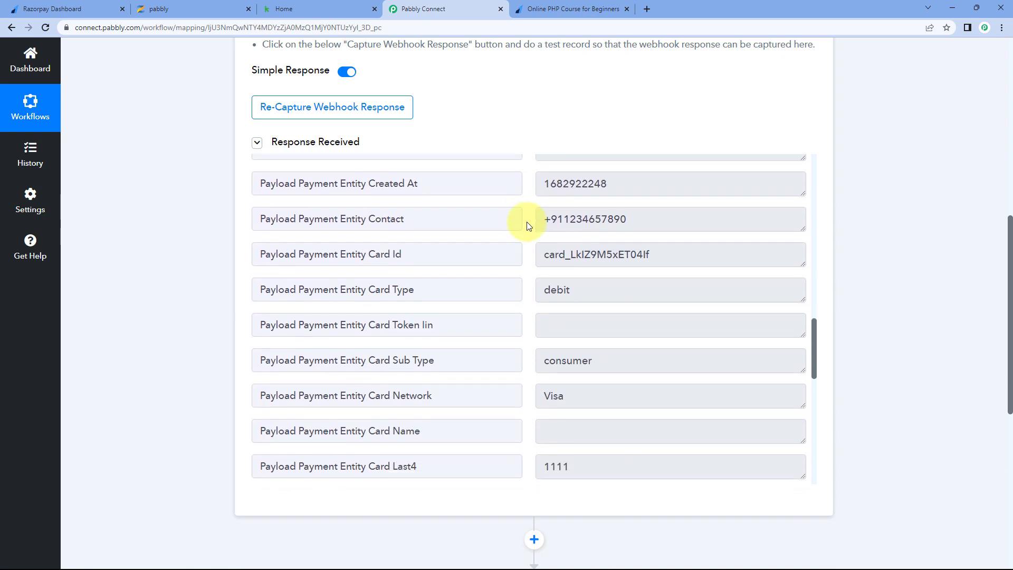
scroll(530, 226, down, 2)
drag(581, 183, 534, 190)
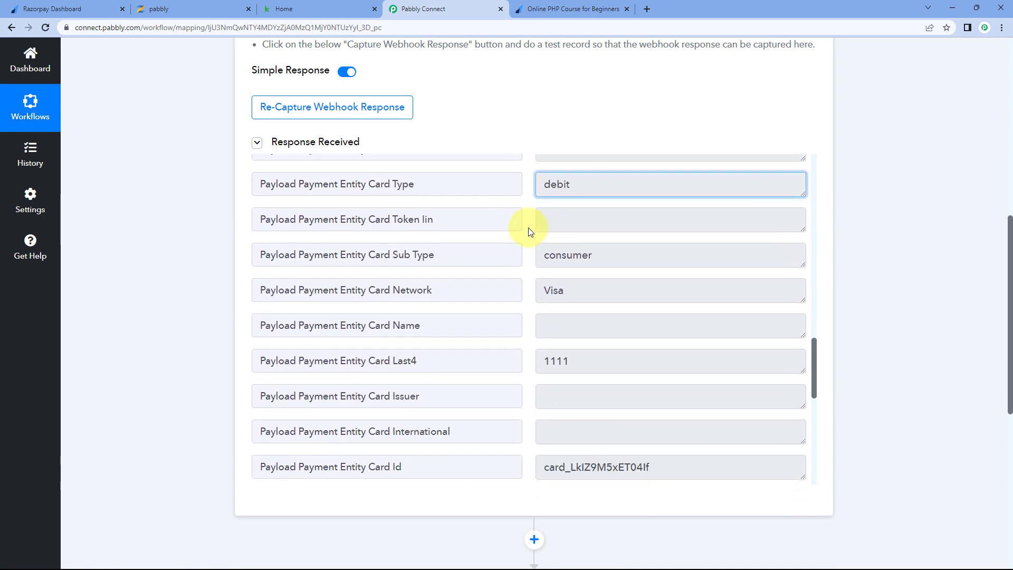
scroll(530, 231, down, 7)
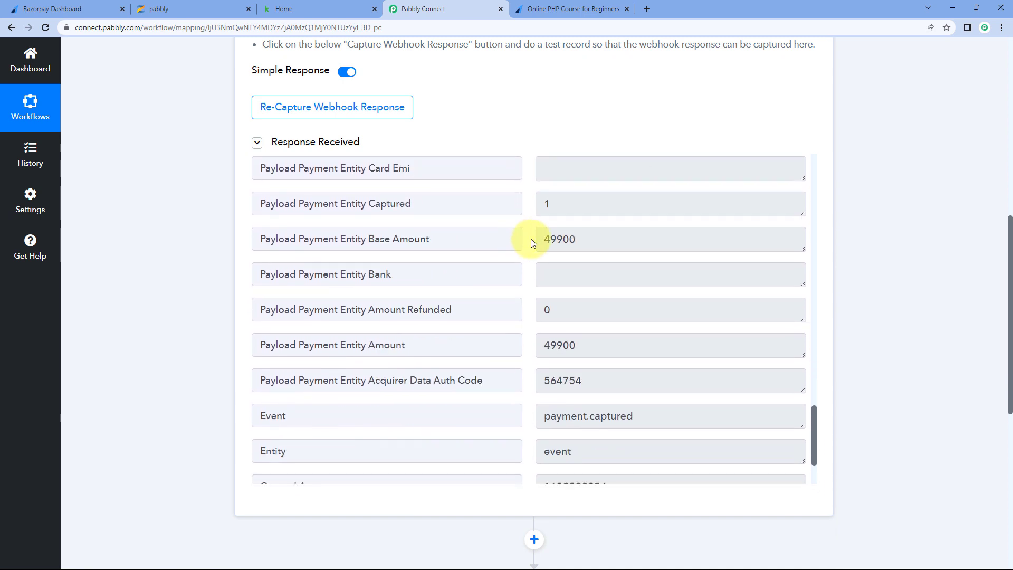
scroll(530, 240, down, 3)
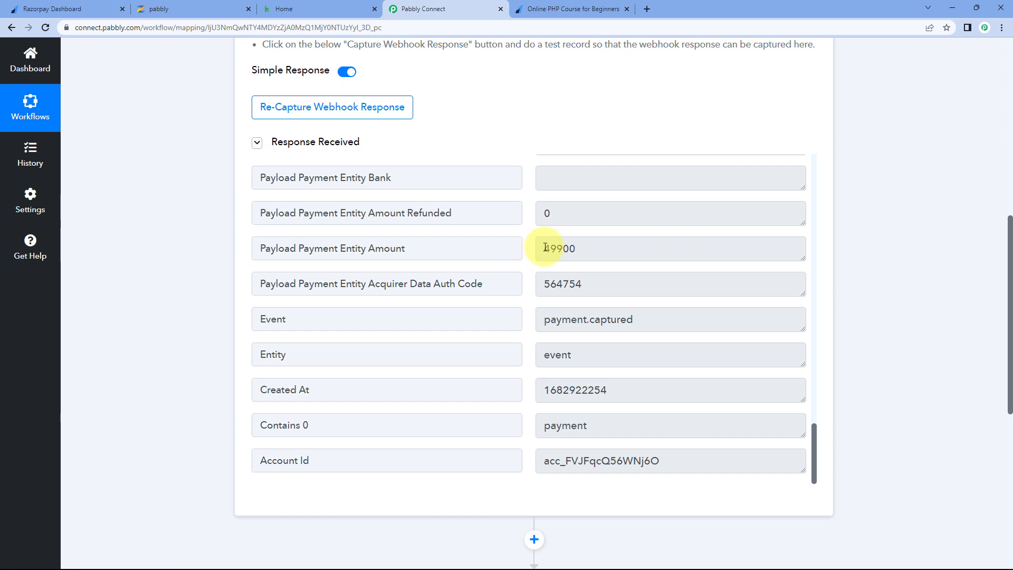
click(573, 9)
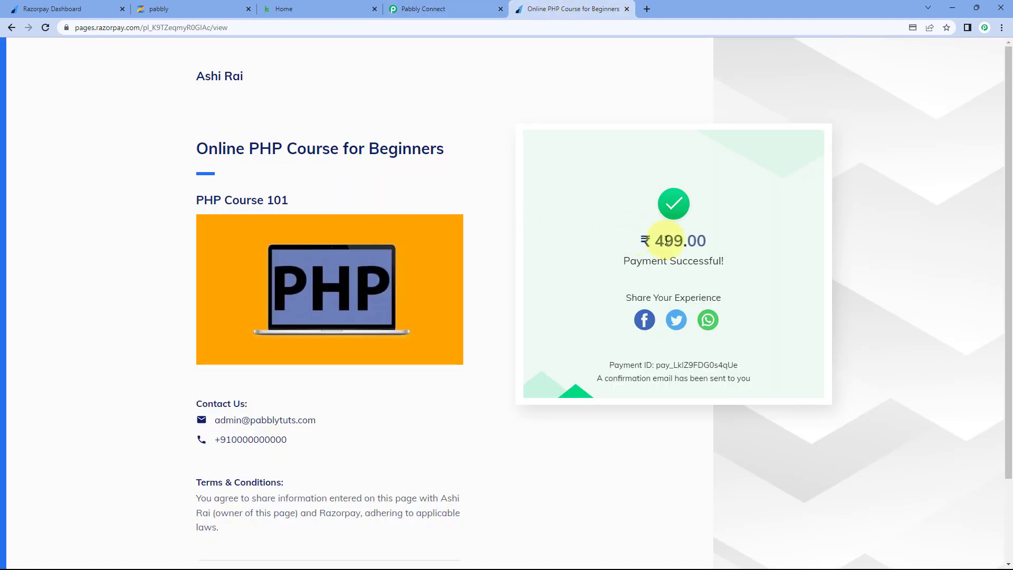
drag(652, 241, 683, 241)
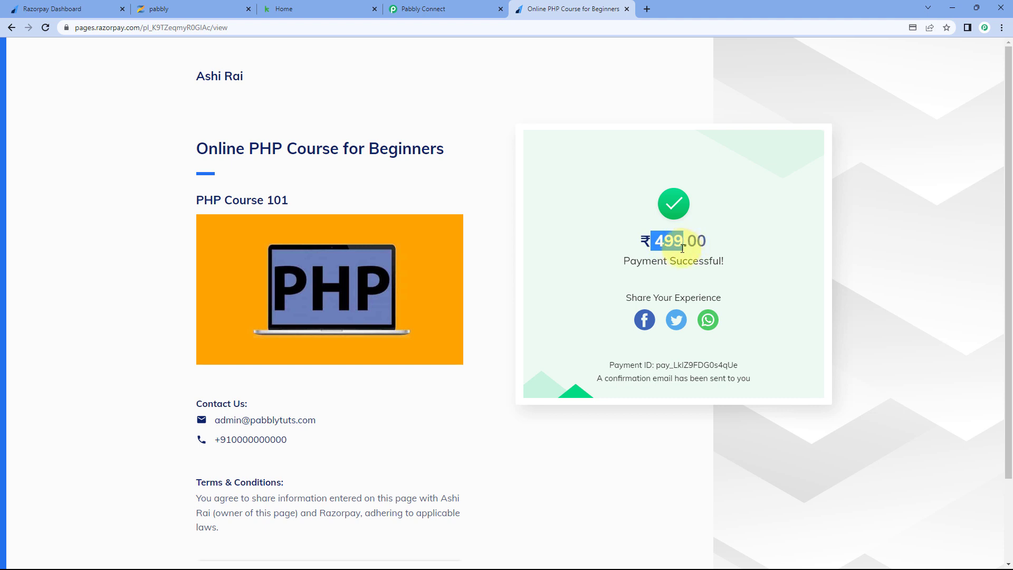
click(447, 4)
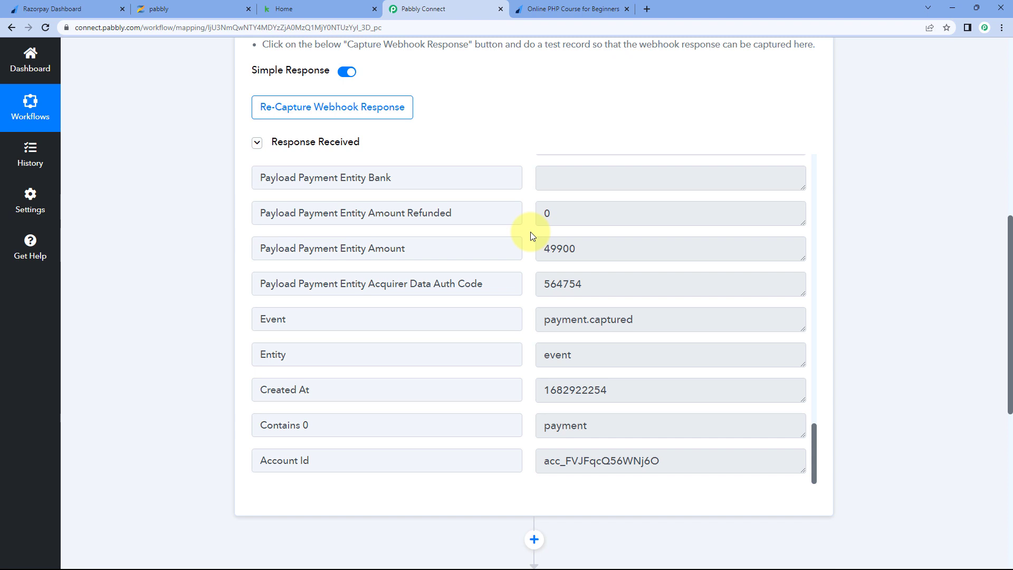
click(571, 9)
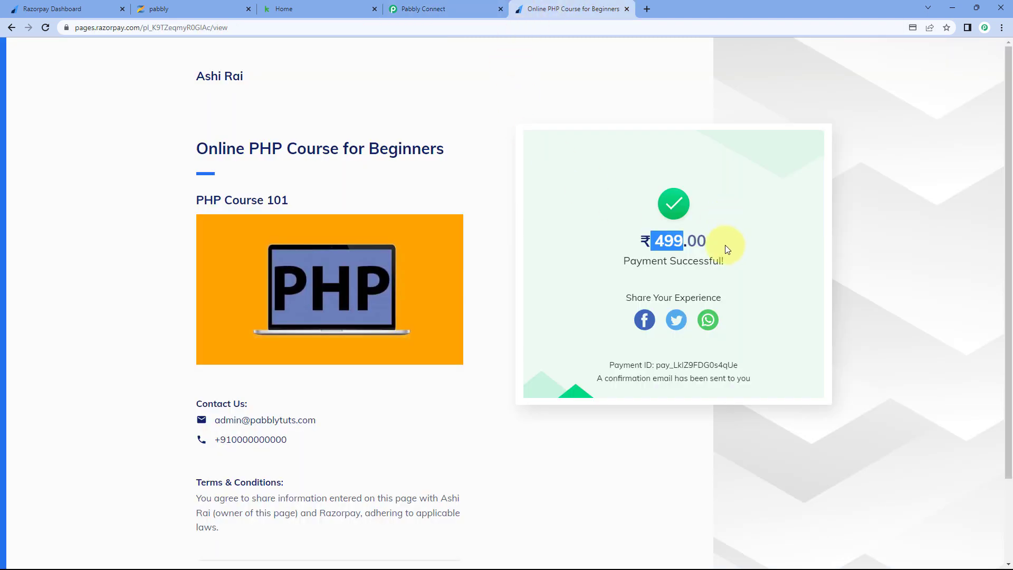
click(701, 242)
drag(701, 243, 638, 241)
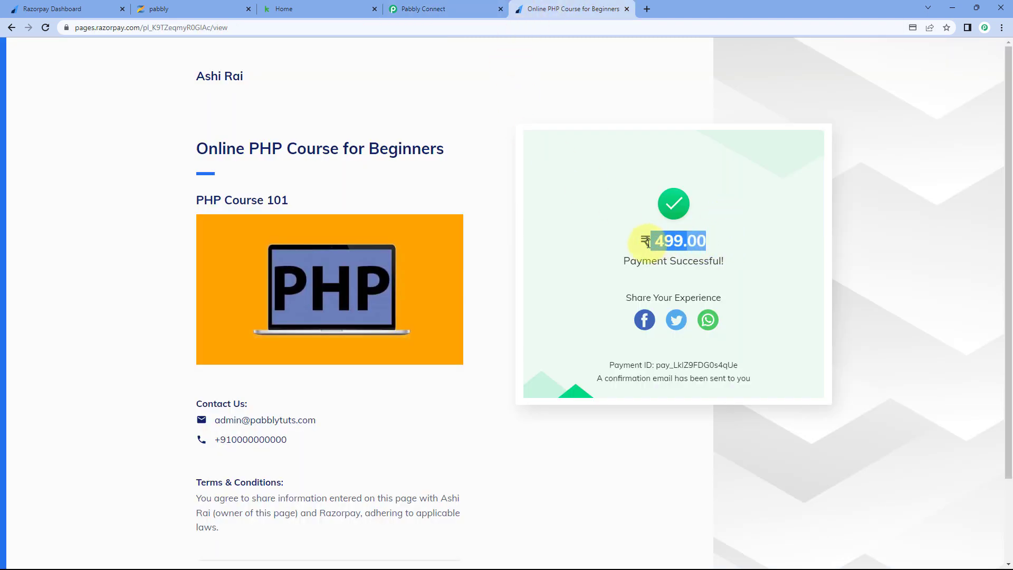
click(696, 245)
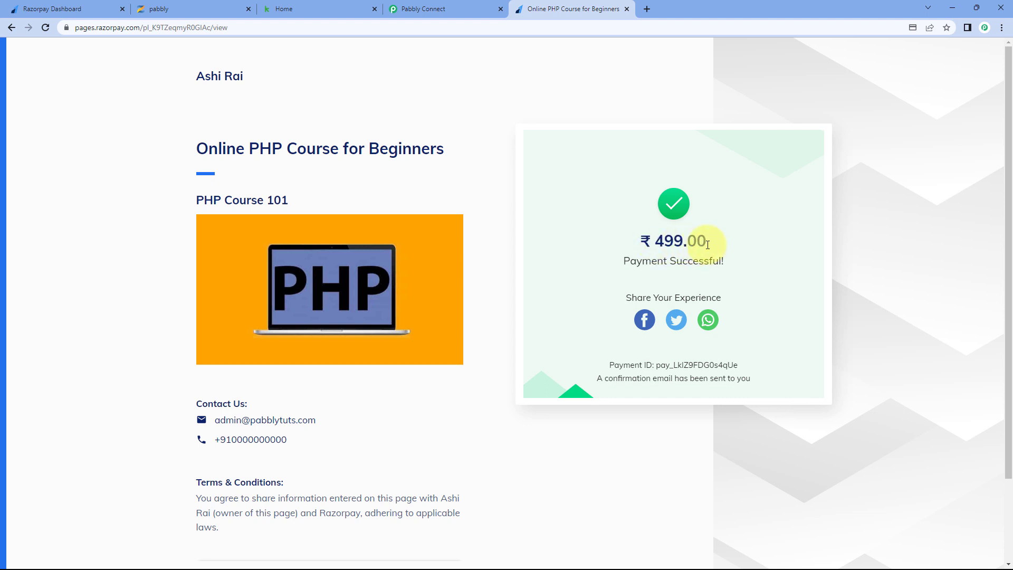
click(474, 8)
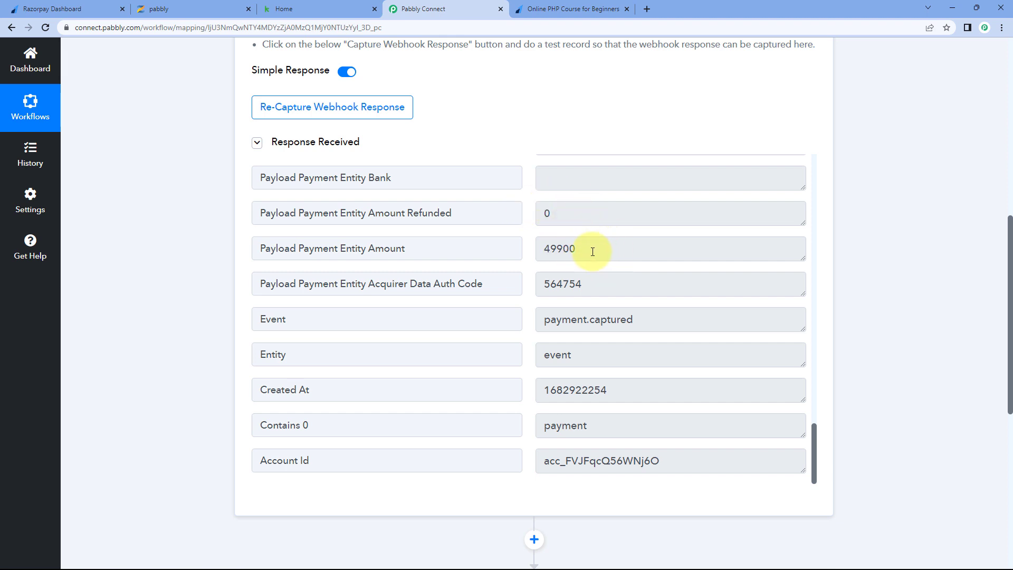
drag(580, 250, 564, 251)
click(527, 232)
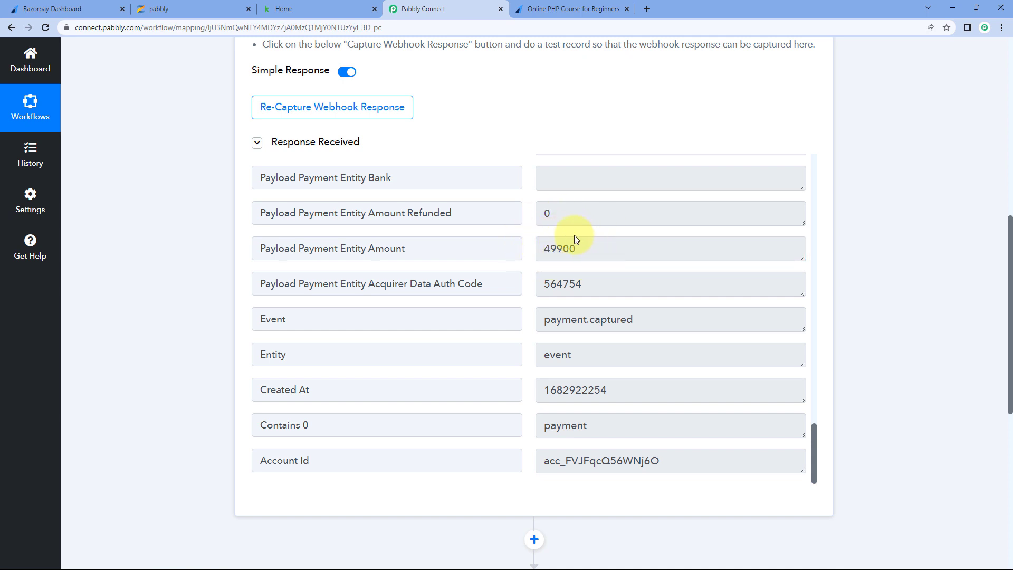
drag(564, 249, 587, 250)
click(588, 251)
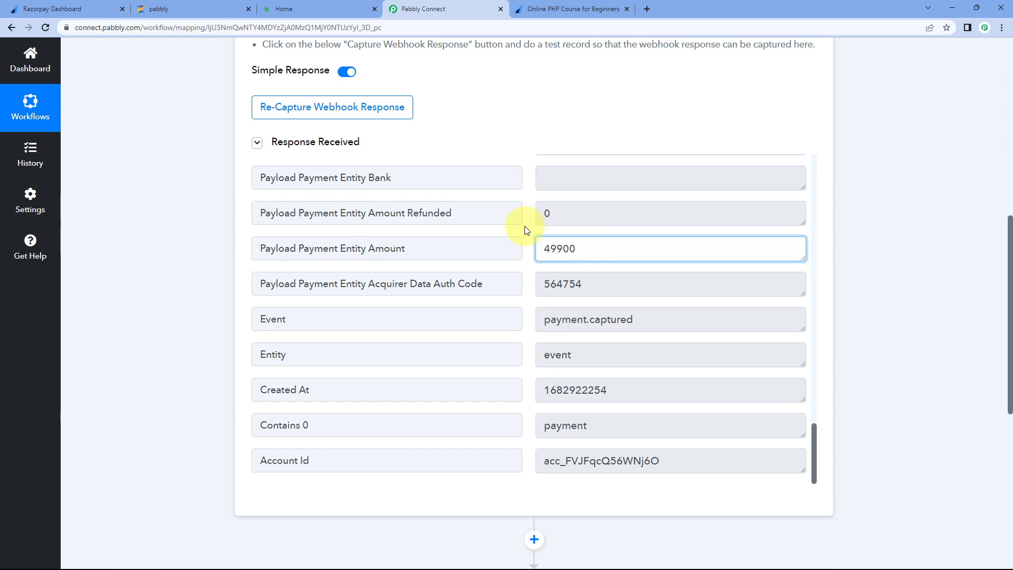
click(526, 231)
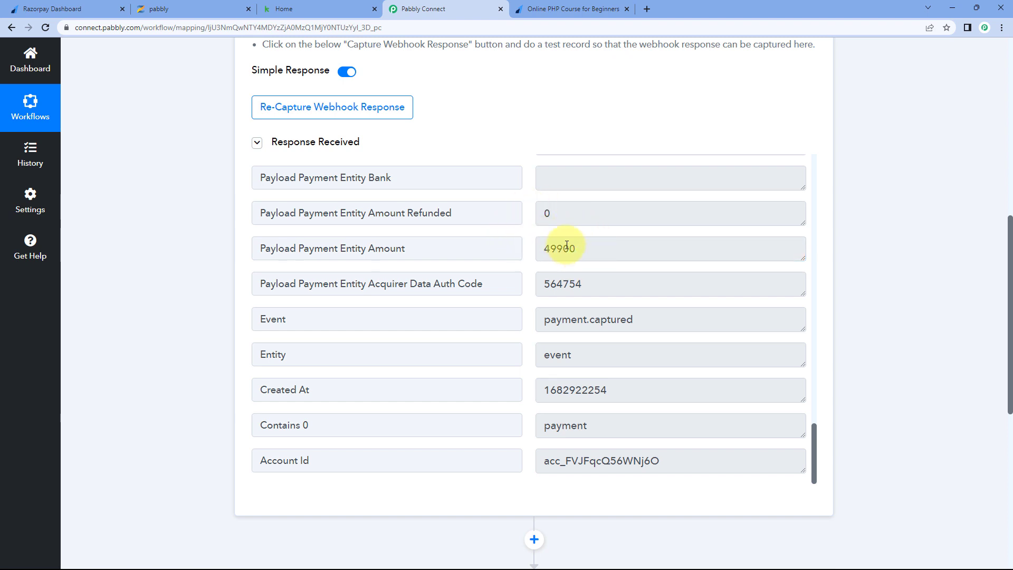
drag(563, 249, 579, 249)
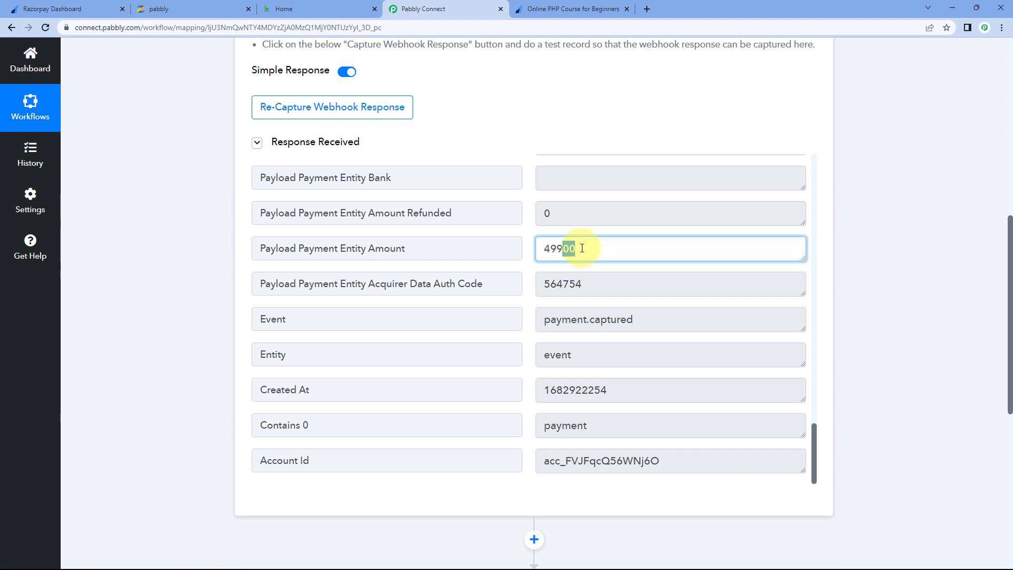
click(526, 237)
scroll(530, 258, down, 2)
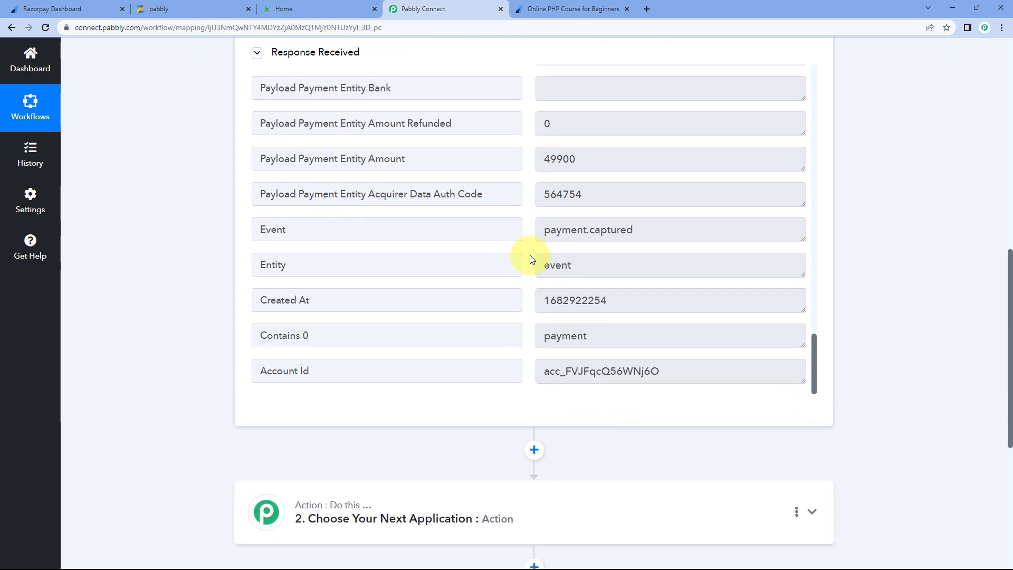
scroll(528, 253, up, 5)
scroll(528, 255, up, 4)
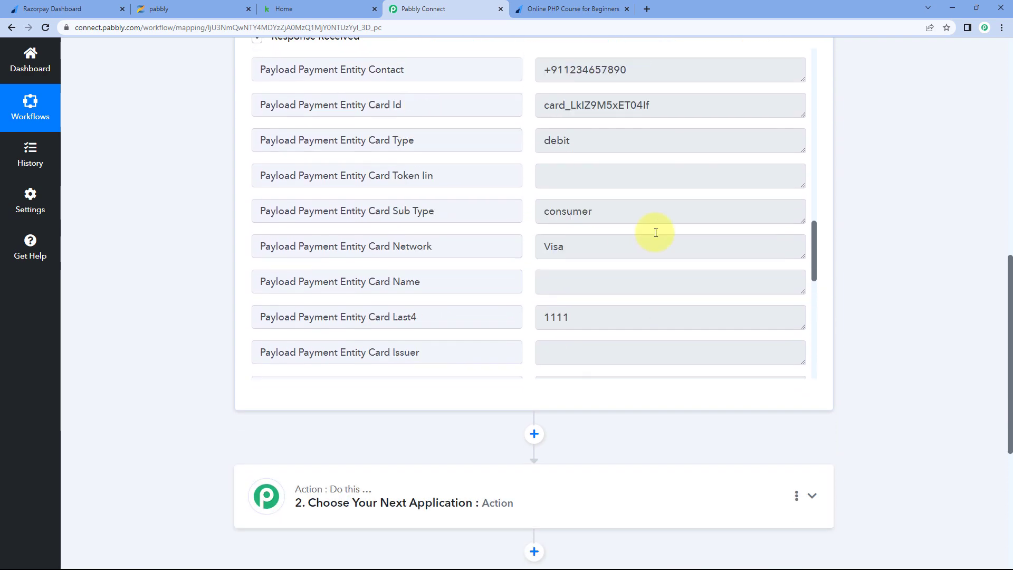
scroll(837, 233, up, 3)
scroll(530, 299, up, 4)
scroll(527, 293, up, 12)
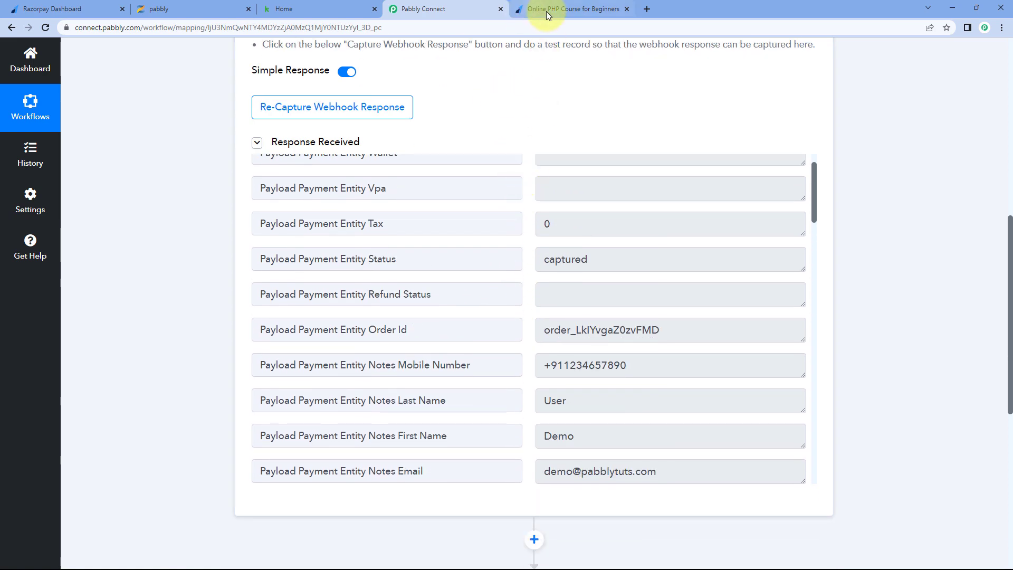
click(546, 10)
click(475, 8)
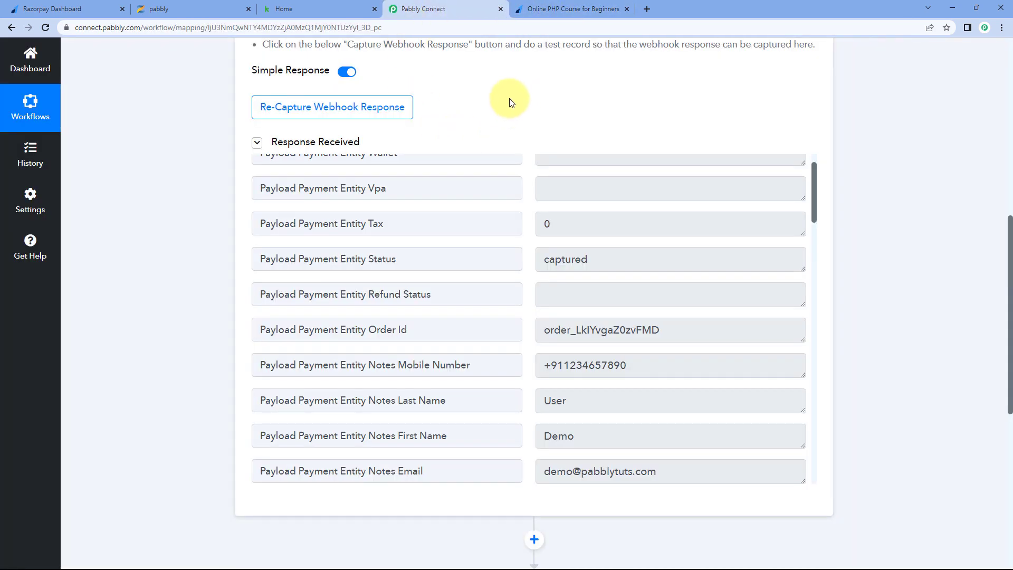
scroll(505, 197, down, 3)
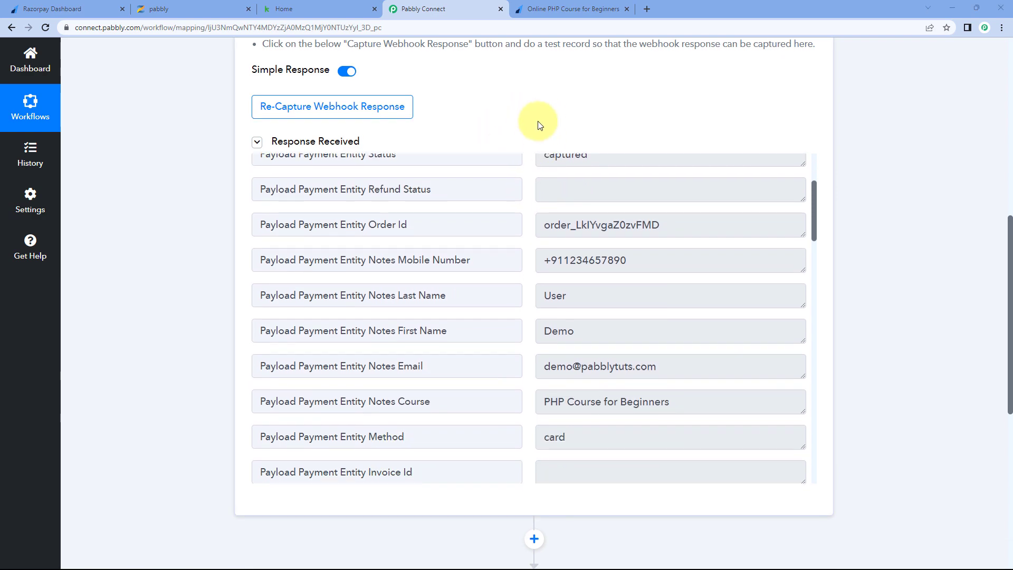
scroll(537, 122, up, 5)
scroll(502, 227, up, 1)
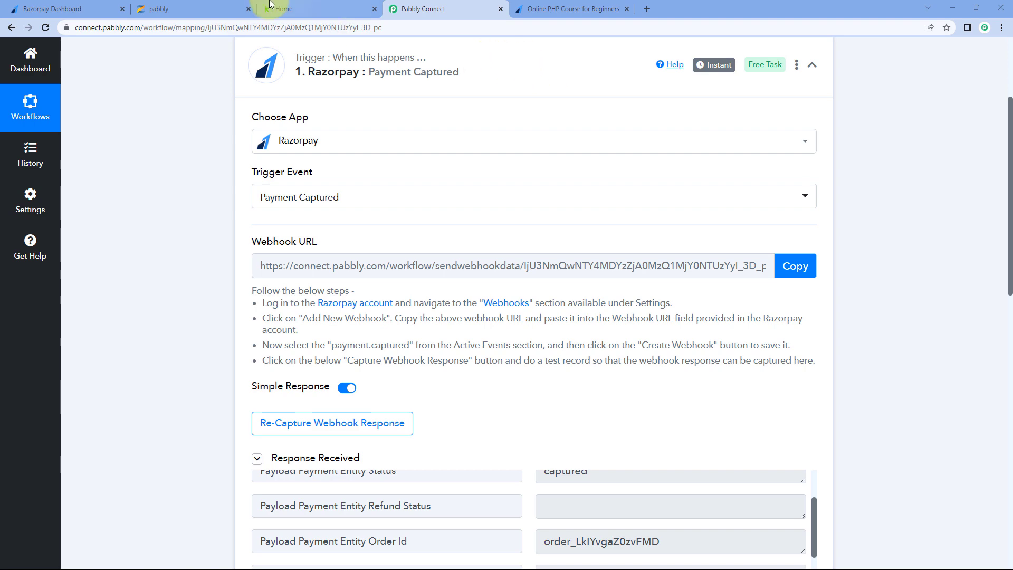
click(231, 11)
click(292, 140)
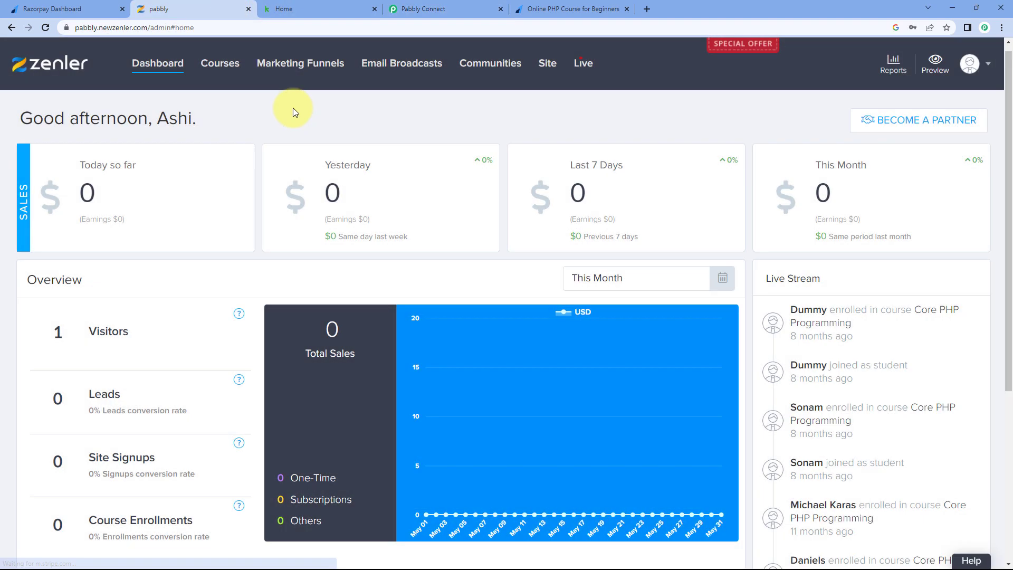
click(570, 9)
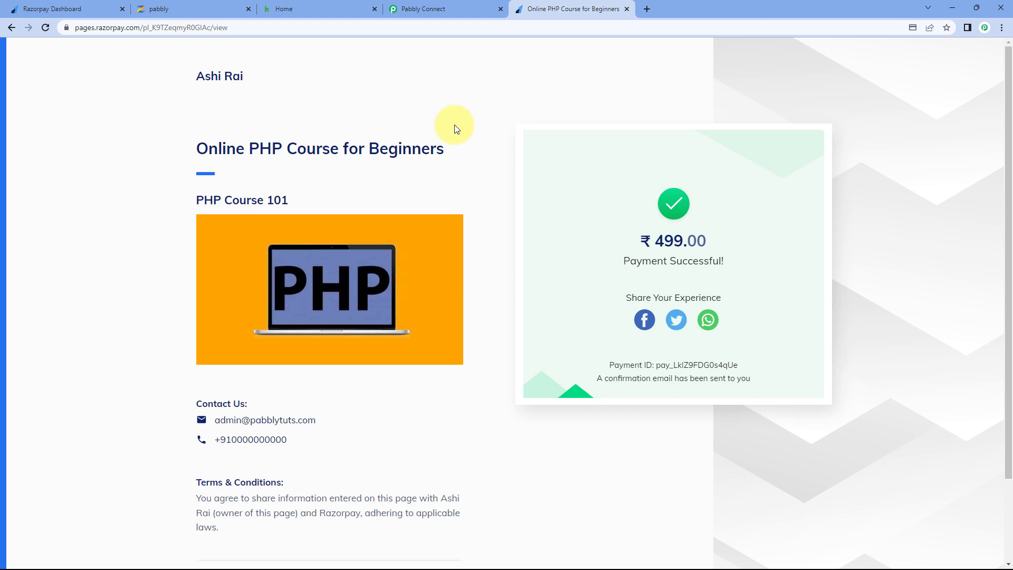
click(454, 11)
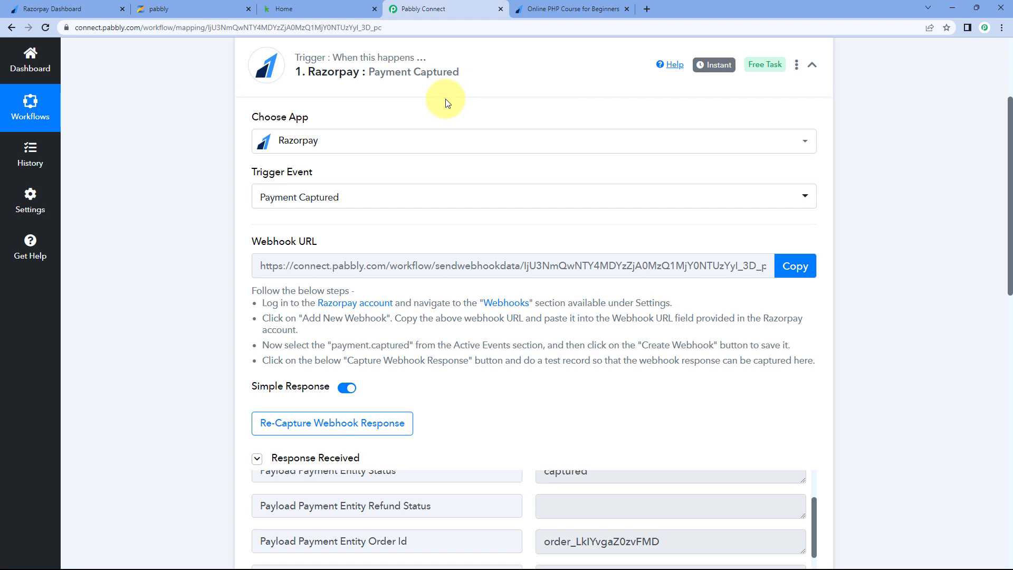
click(568, 10)
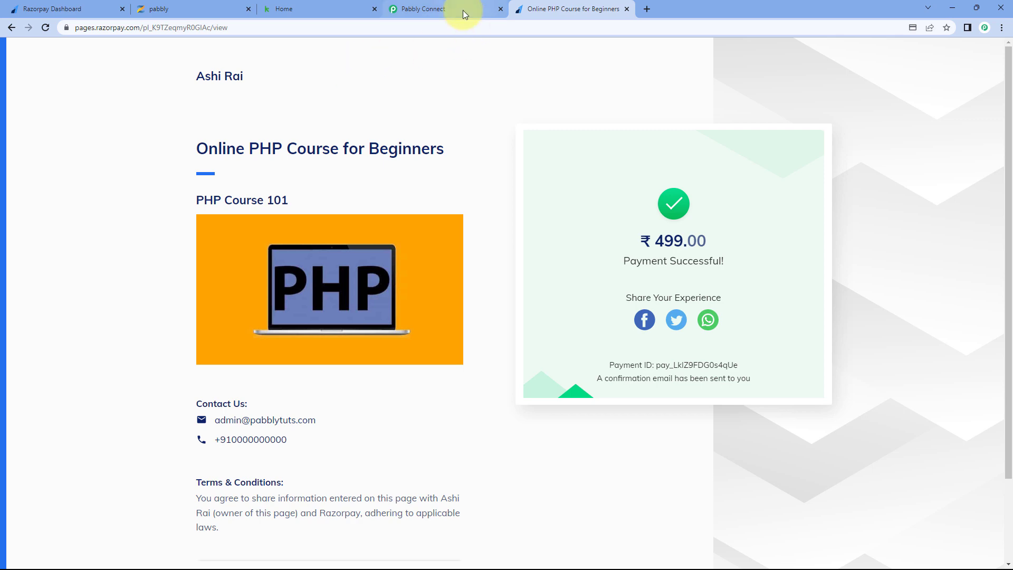
click(157, 9)
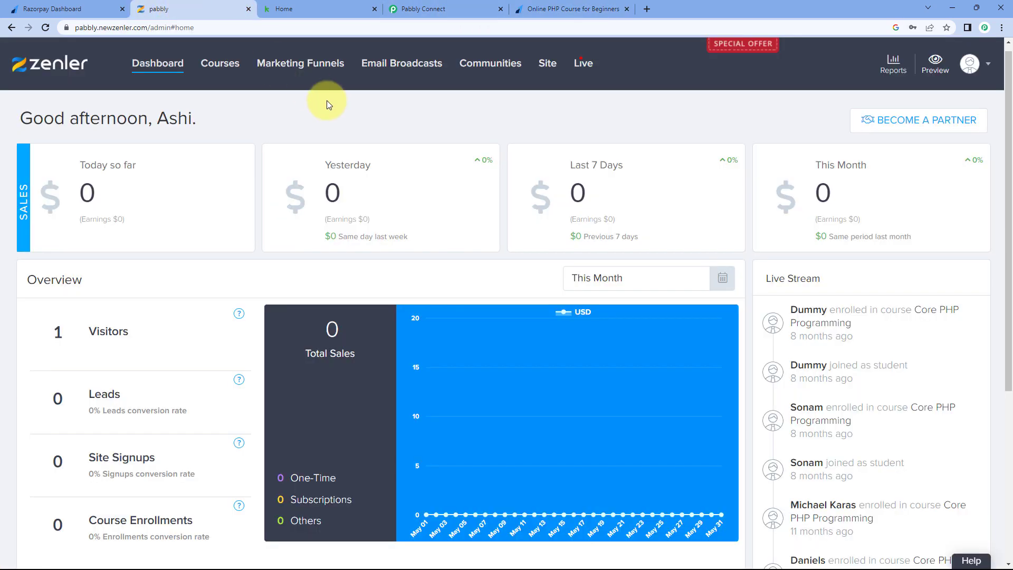
click(453, 7)
click(554, 9)
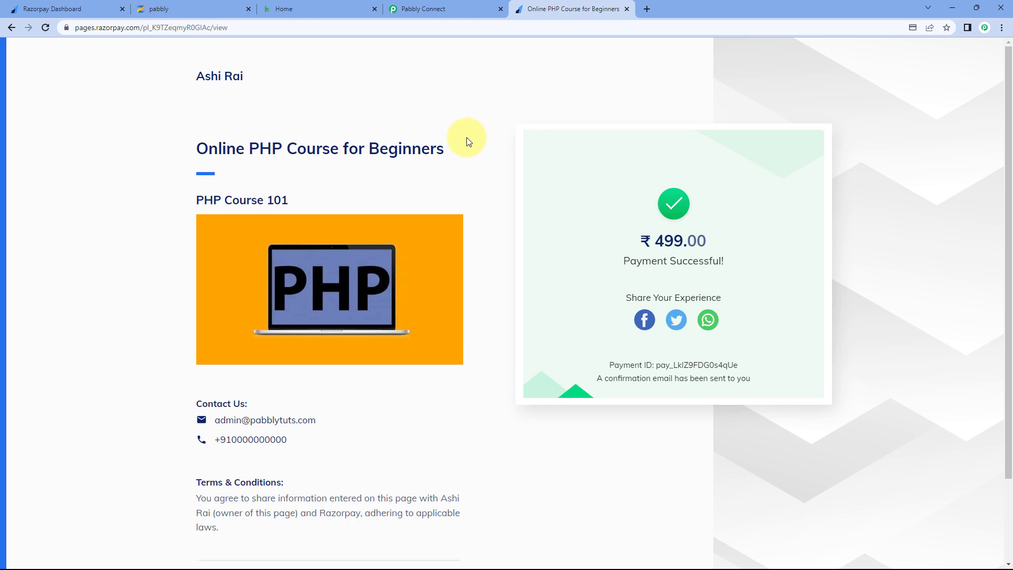
click(432, 8)
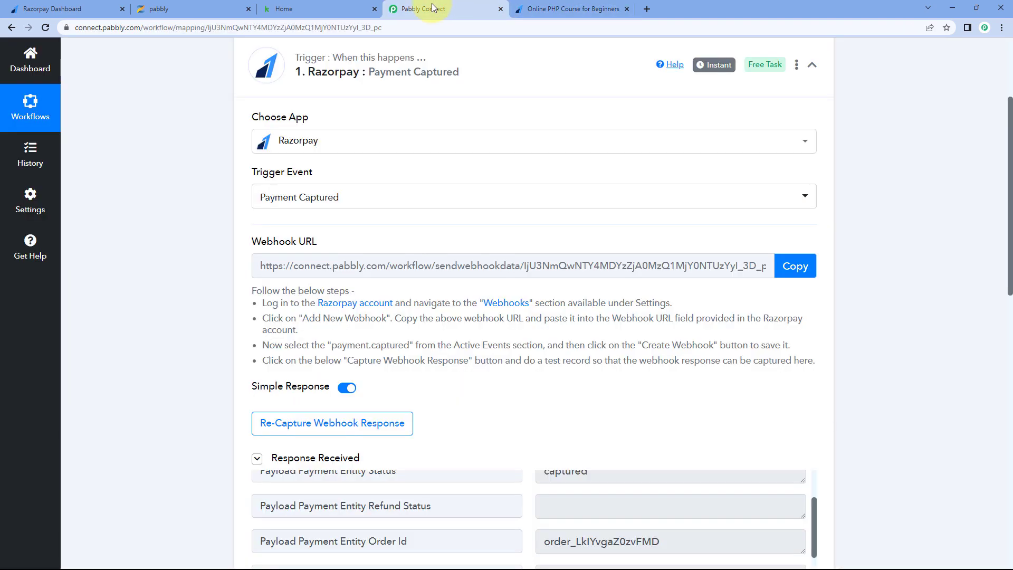
- Locate the captured Notes Course field holding PHP Course for Beginners
scroll(170, 175, down, 1)
scroll(170, 175, down, 10)
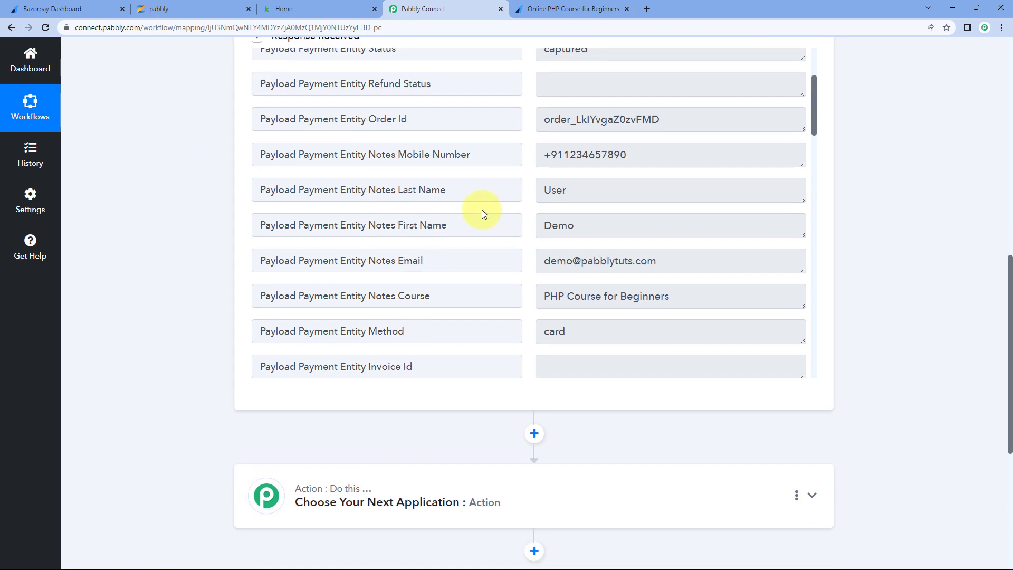
drag(450, 137, 378, 136)
click(435, 135)
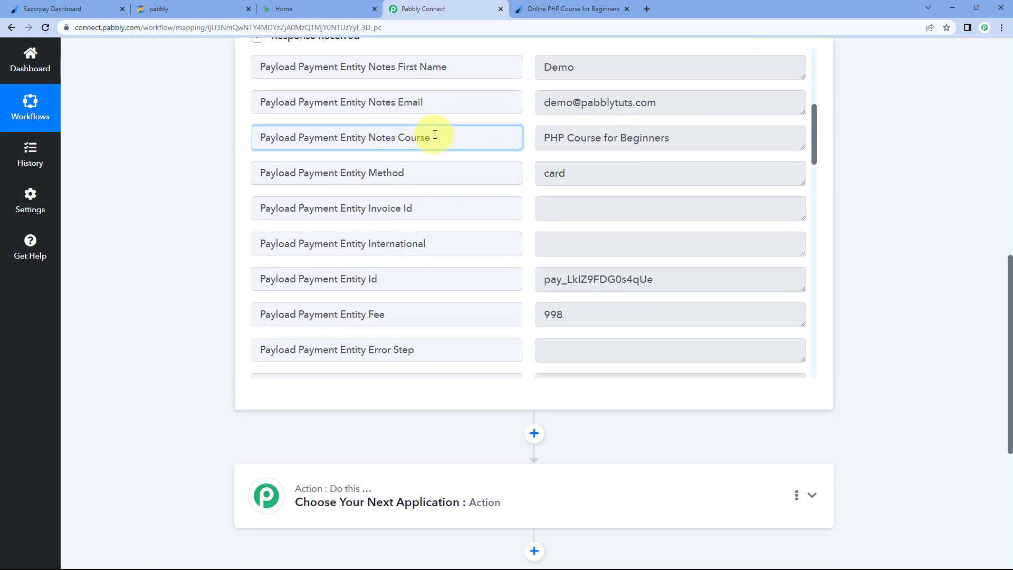
click(524, 90)
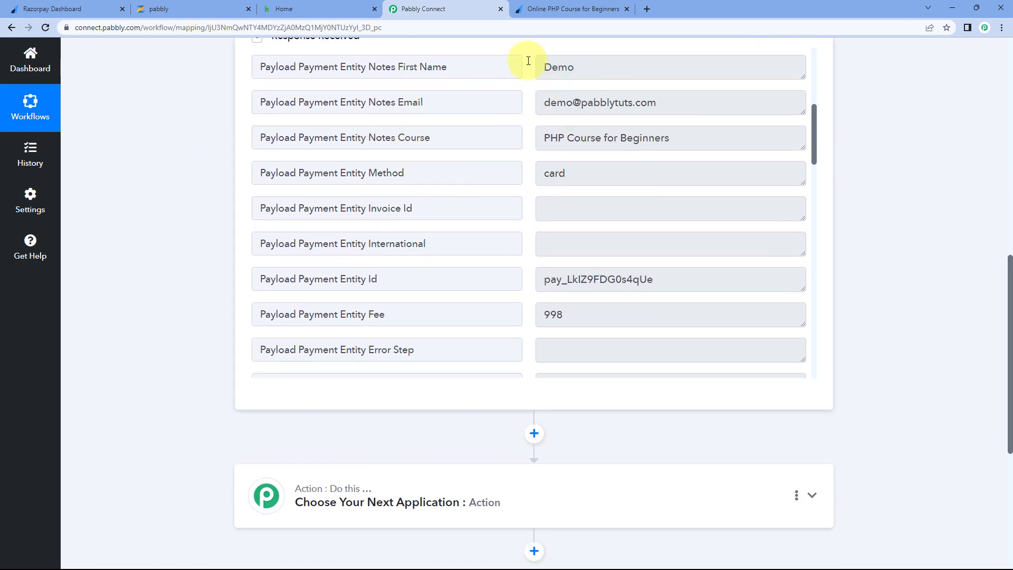
click(540, 9)
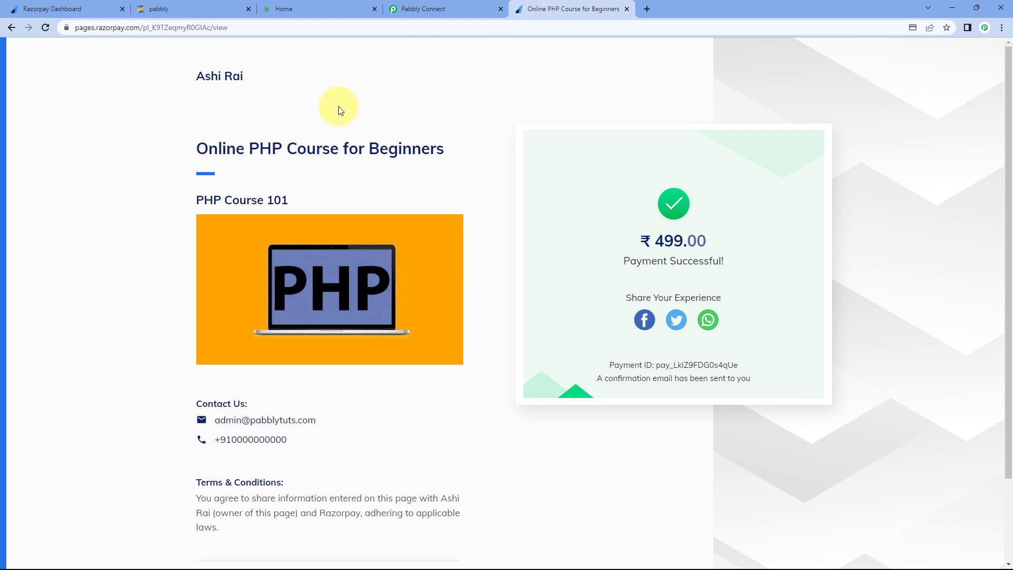
click(428, 9)
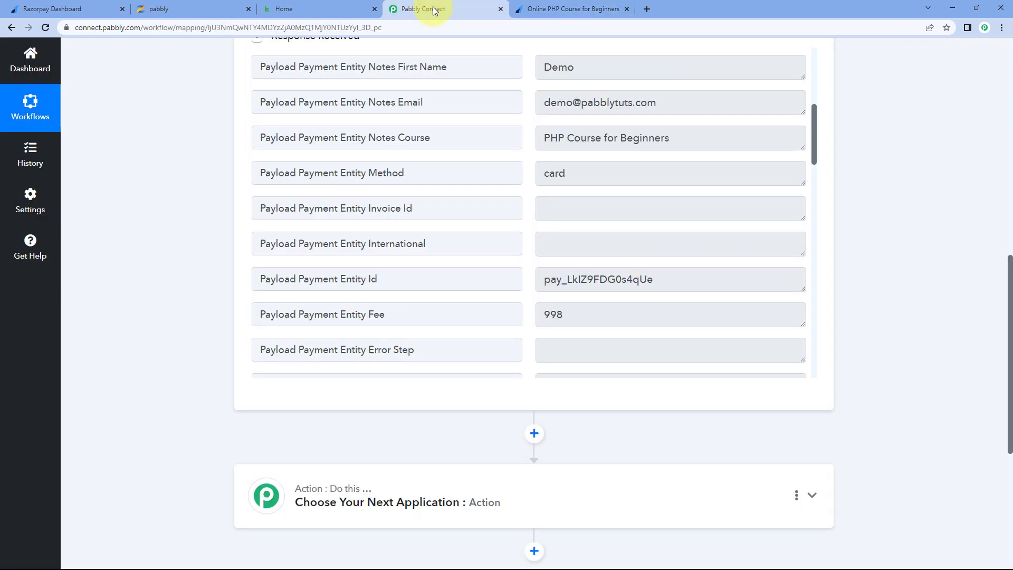
drag(430, 138, 395, 138)
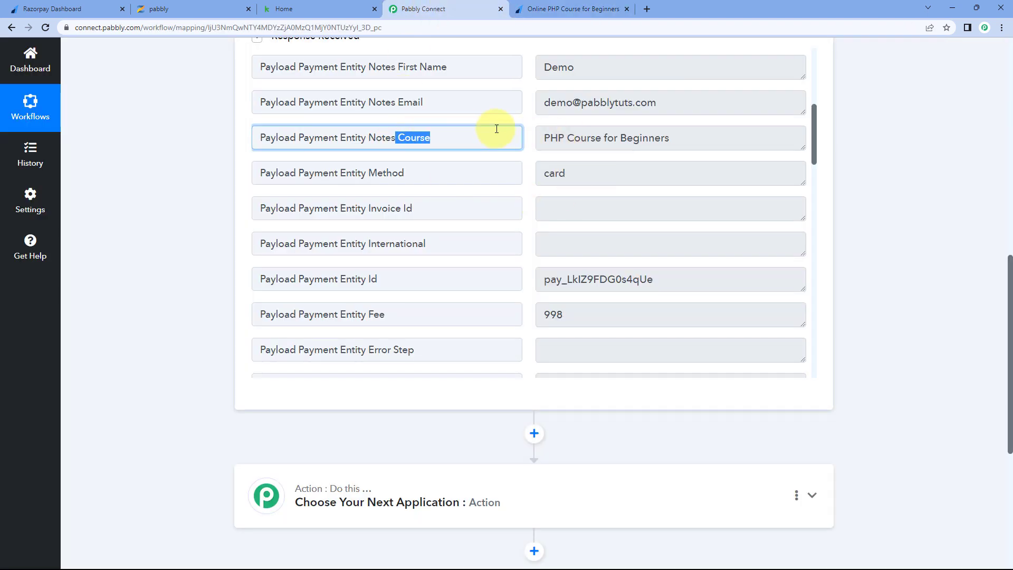
drag(541, 141, 668, 139)
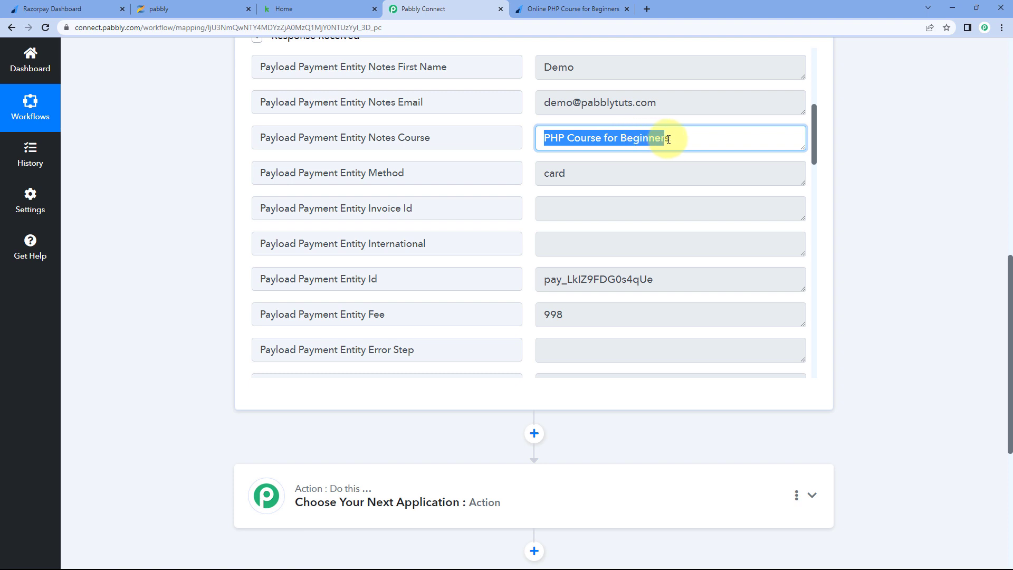
click(674, 139)
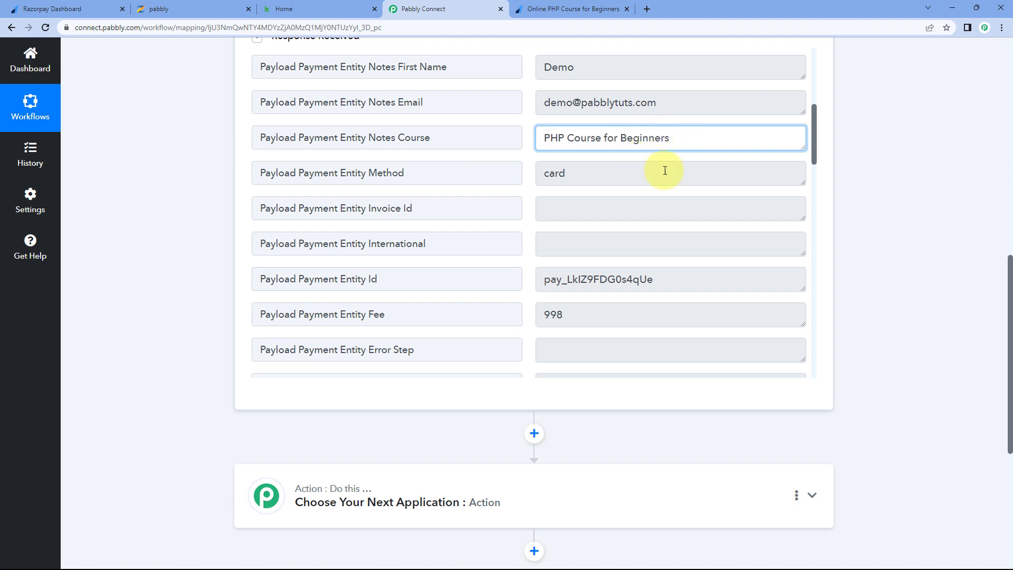
click(527, 139)
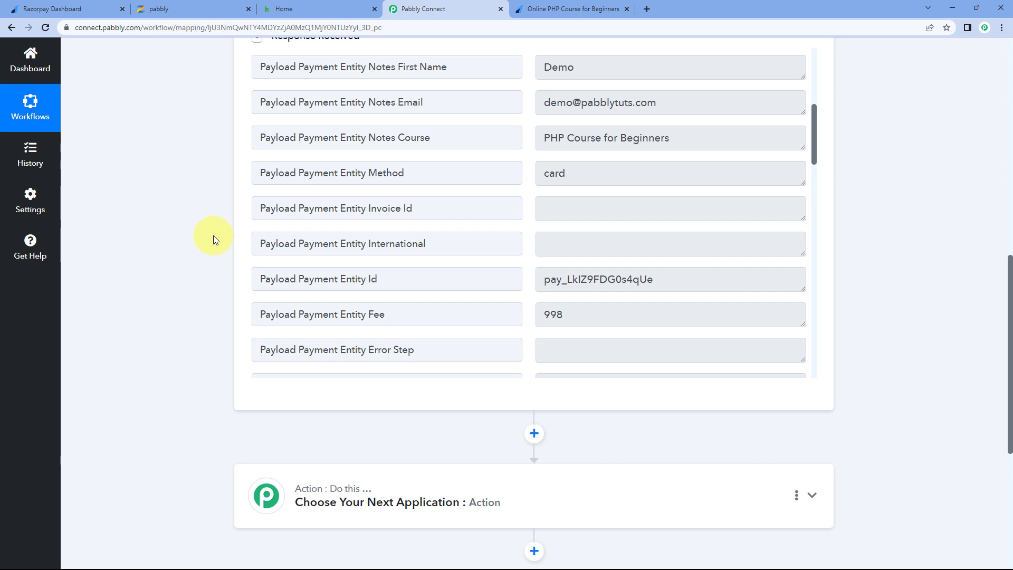
drag(430, 138, 400, 141)
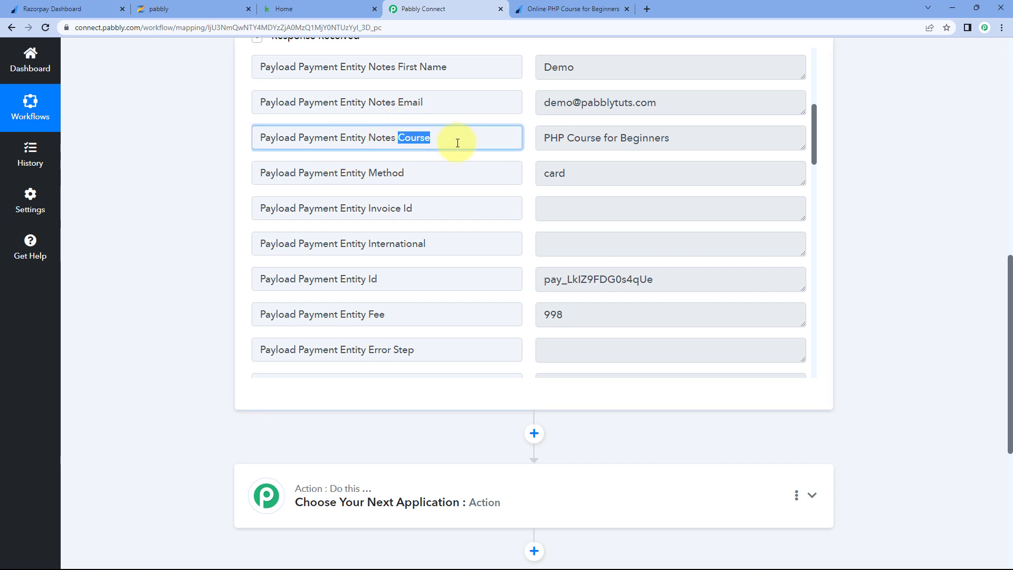
drag(549, 138, 686, 138)
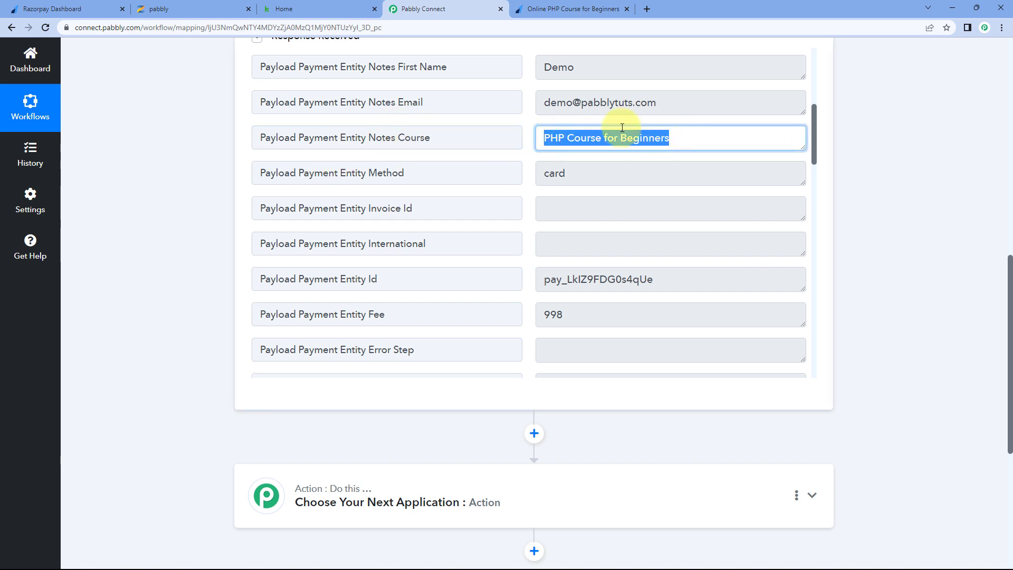
drag(537, 136, 687, 141)
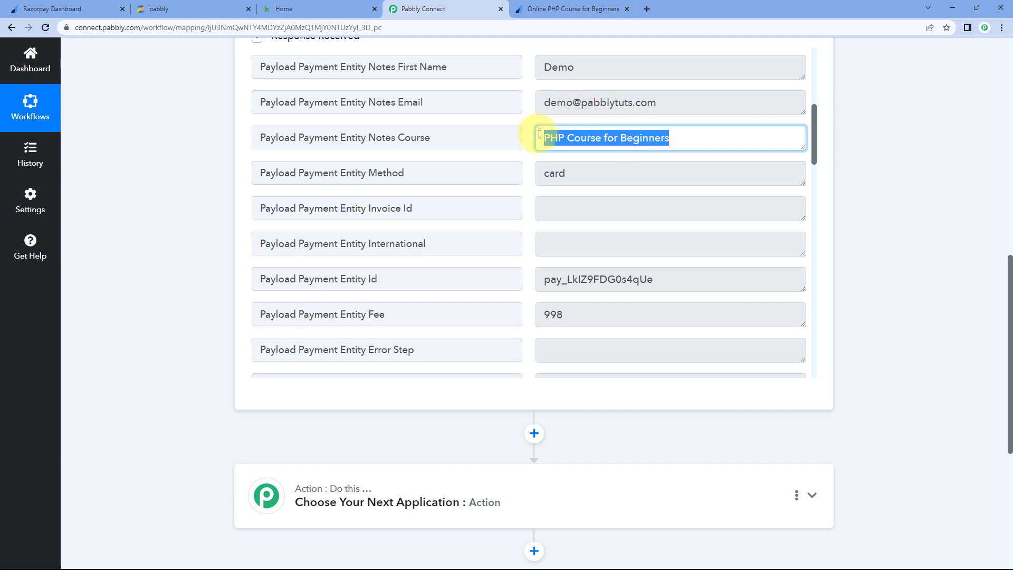
- Match it against the PHP Course heading on the payment page, then scroll to the next action step
click(551, 9)
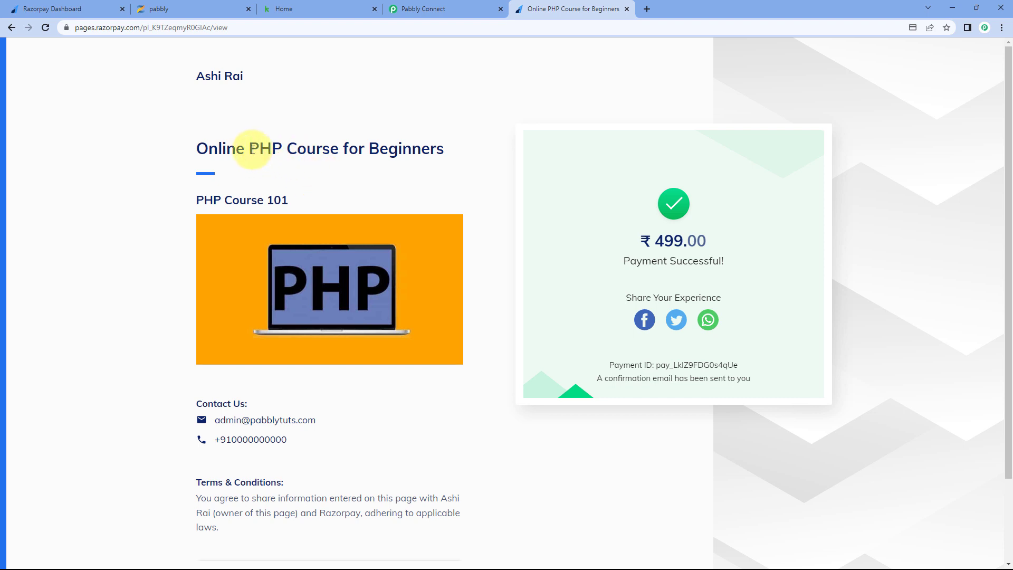
drag(250, 149, 340, 148)
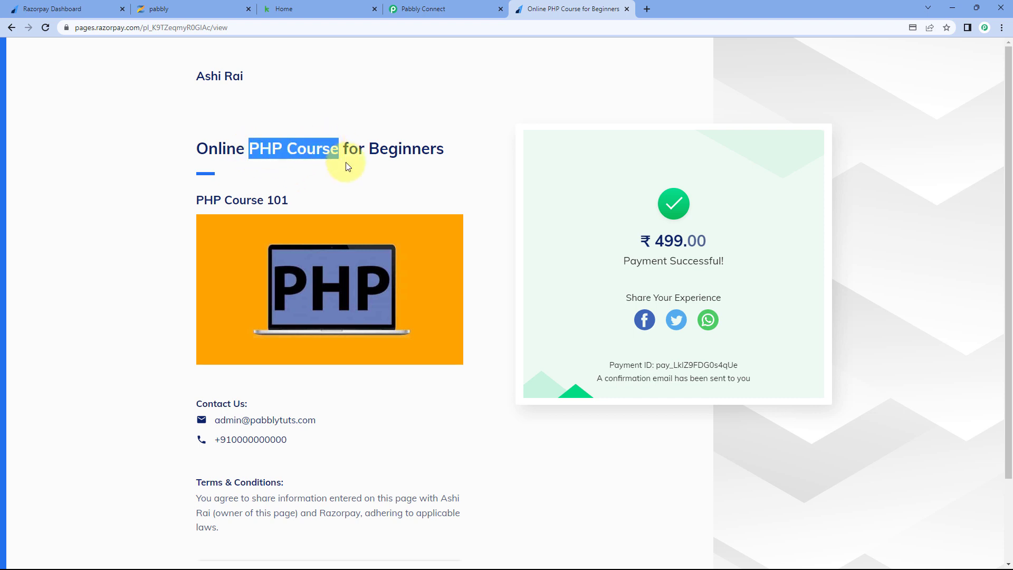
click(452, 8)
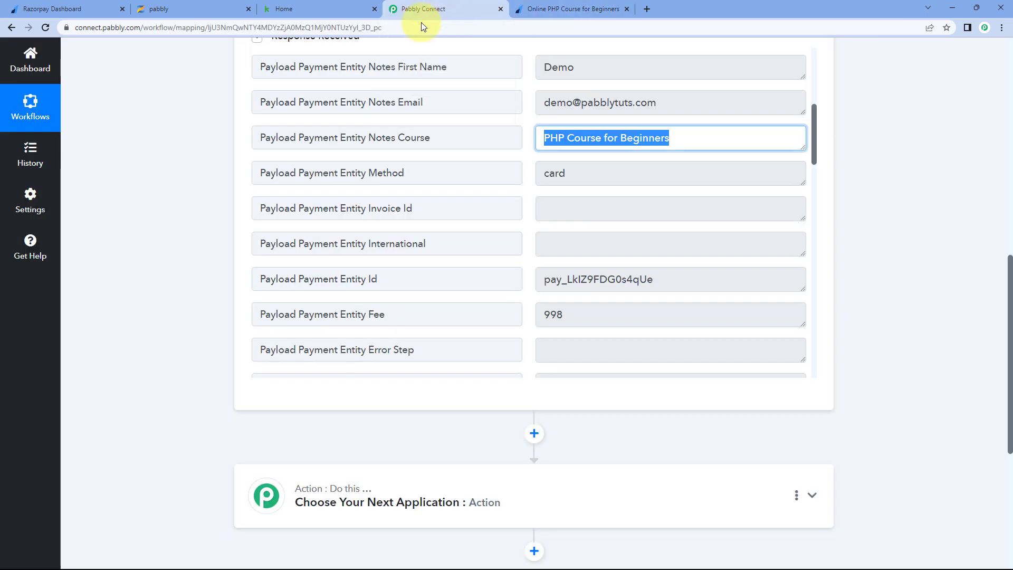
click(526, 141)
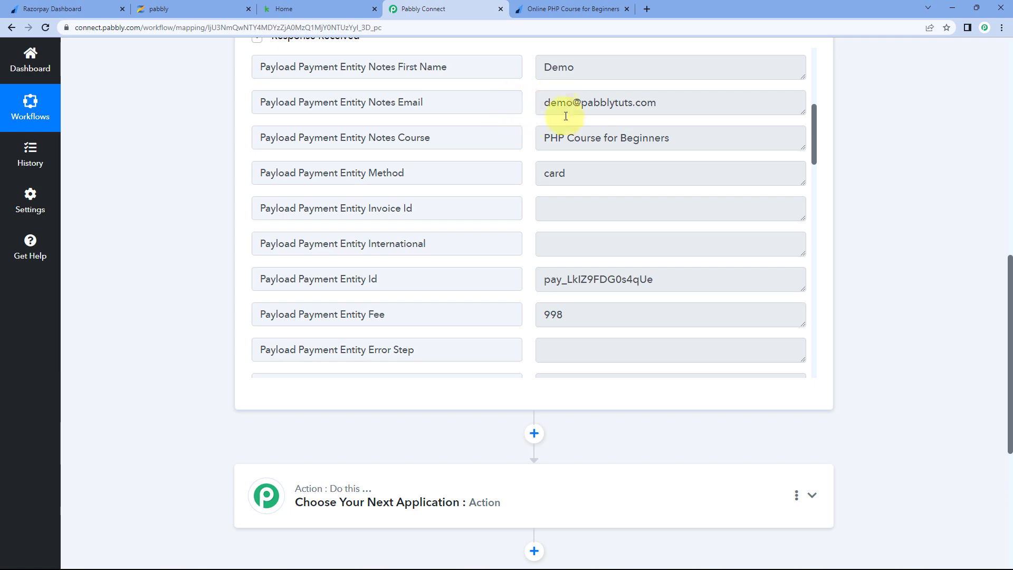
click(538, 9)
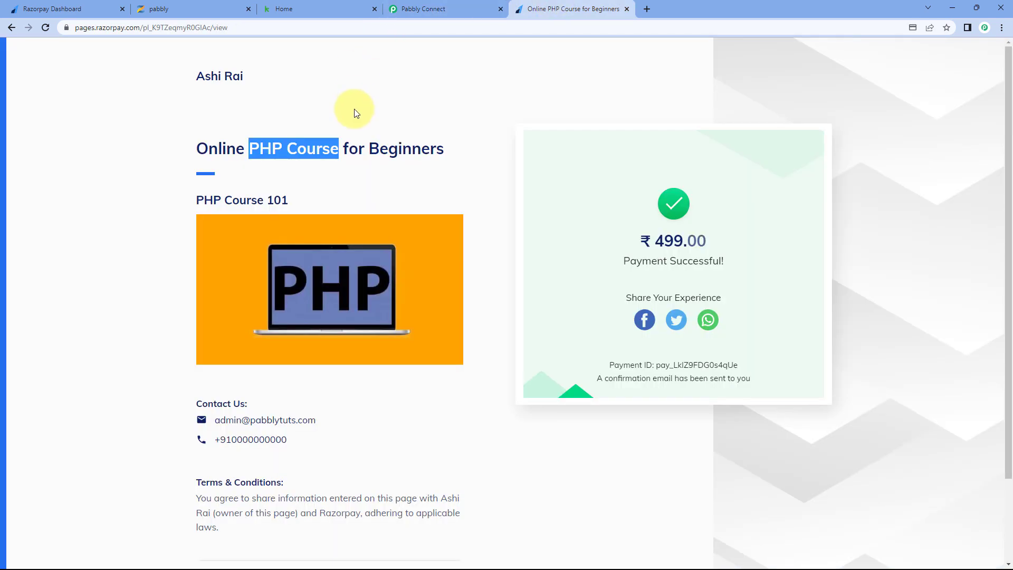
click(410, 105)
click(449, 8)
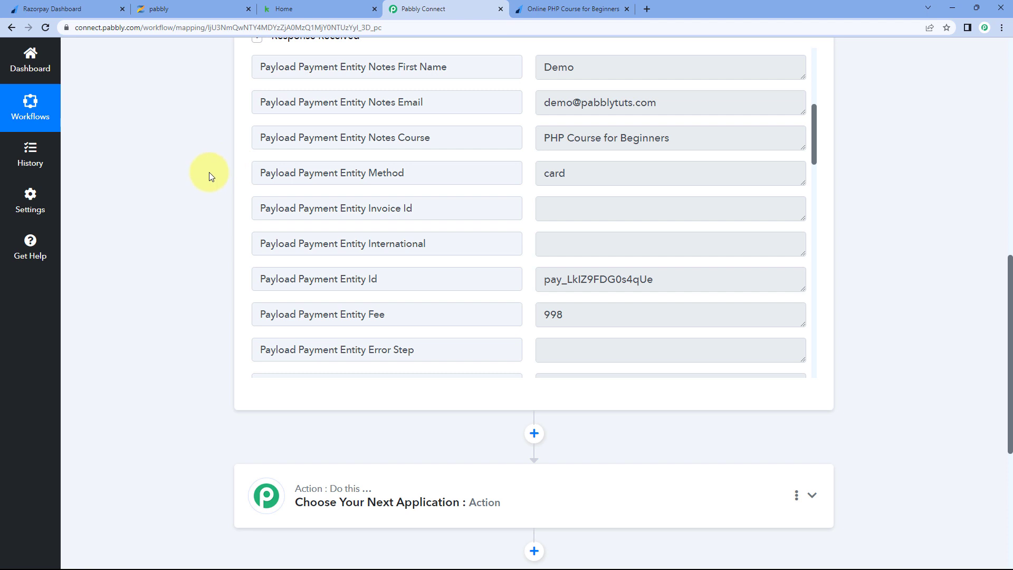
scroll(209, 172, down, 6)
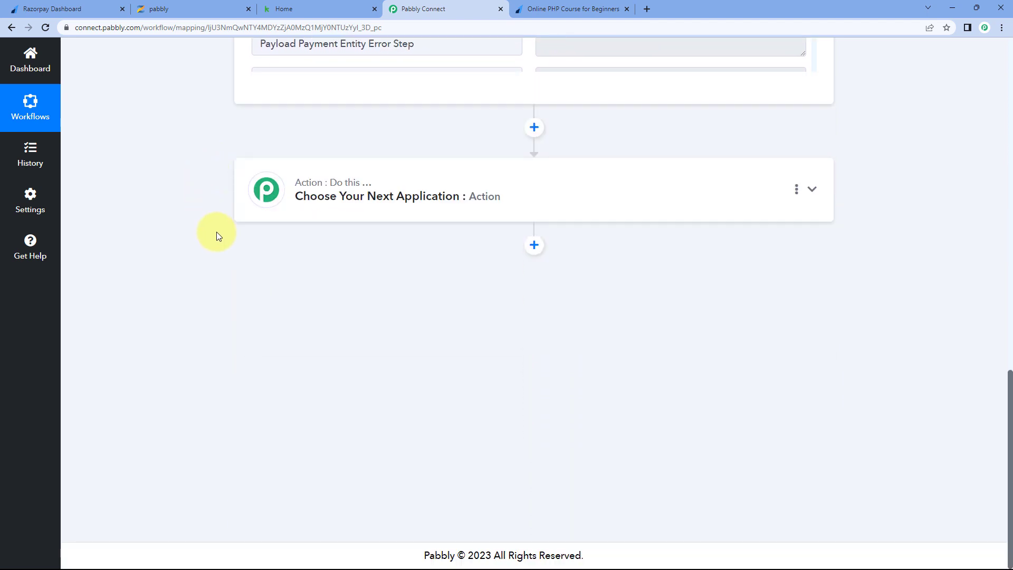
- Add a Filter by Pabbly step after the Razorpay Payment Captured trigger
click(482, 178)
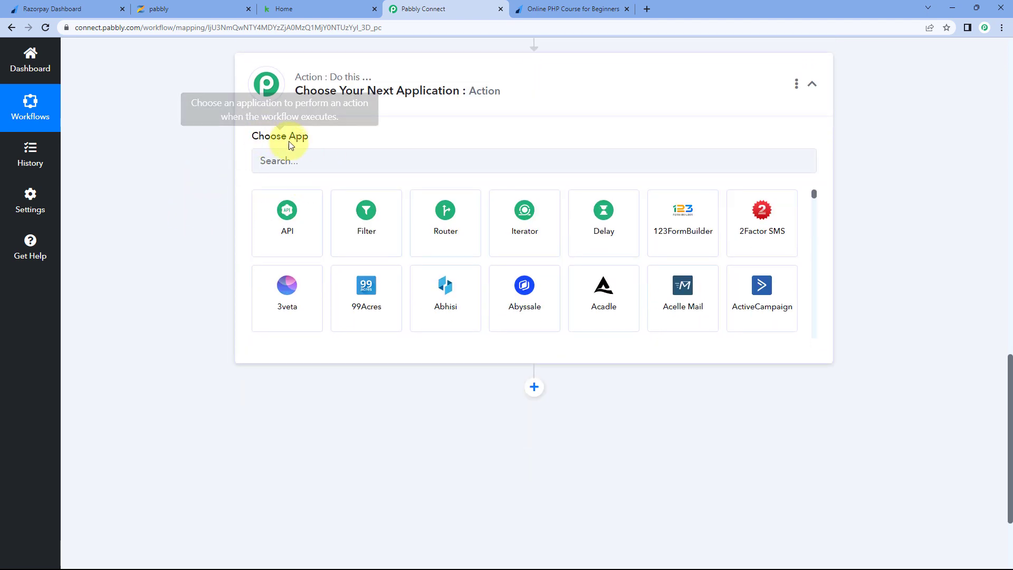
click(383, 226)
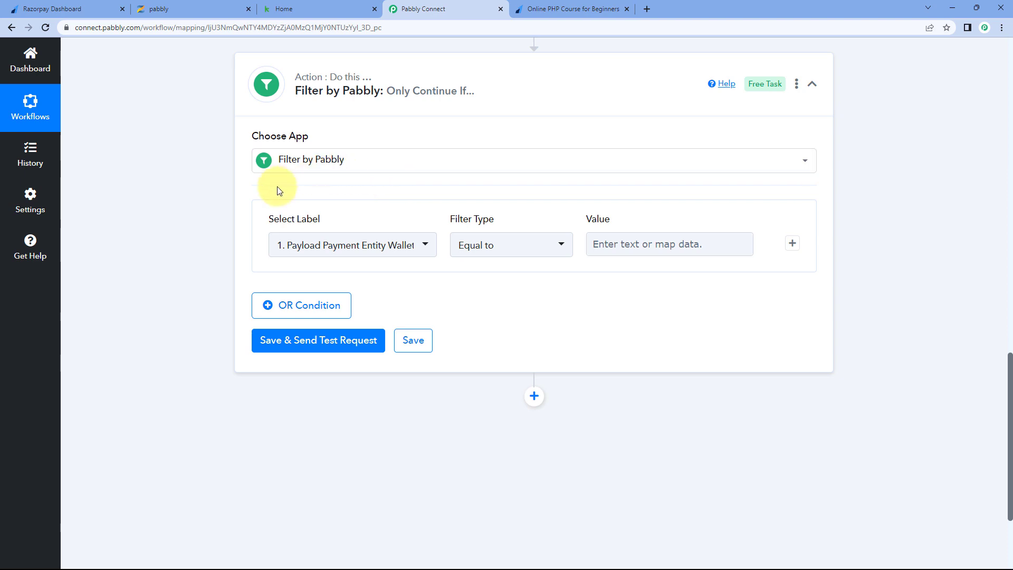
scroll(340, 152, down, 1)
mouse_move(320, 173)
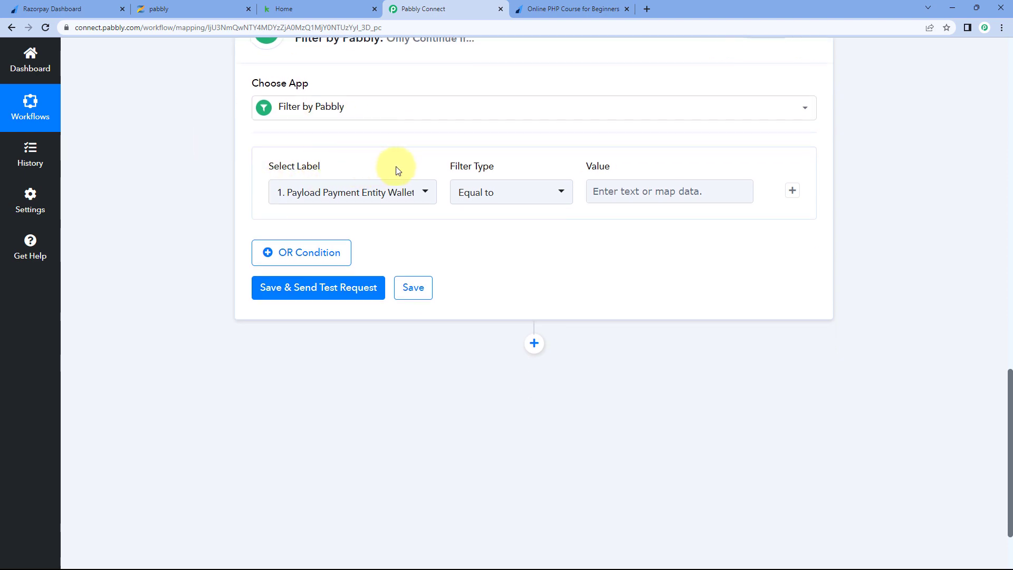
scroll(207, 190, up, 10)
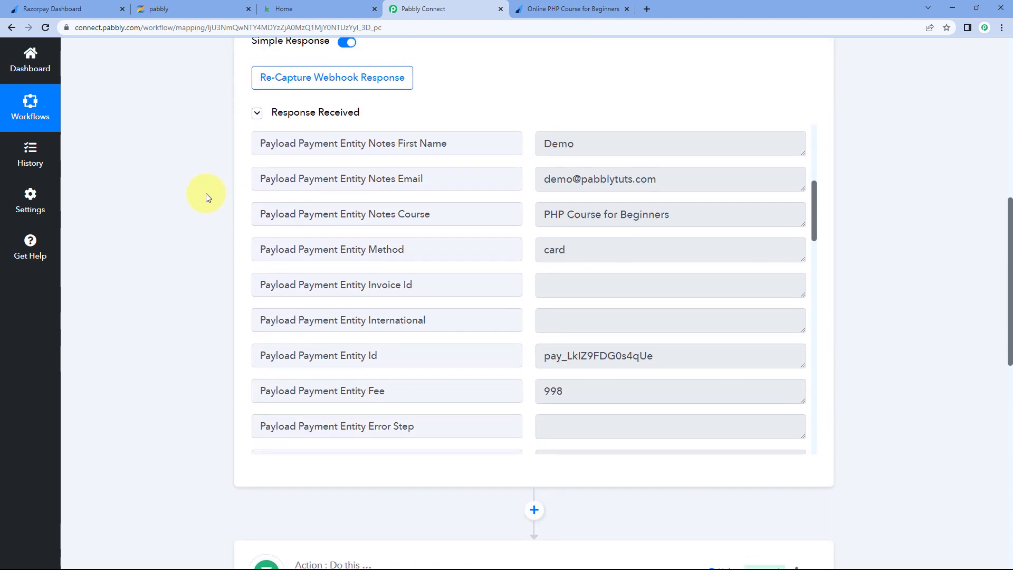
drag(435, 248, 400, 251)
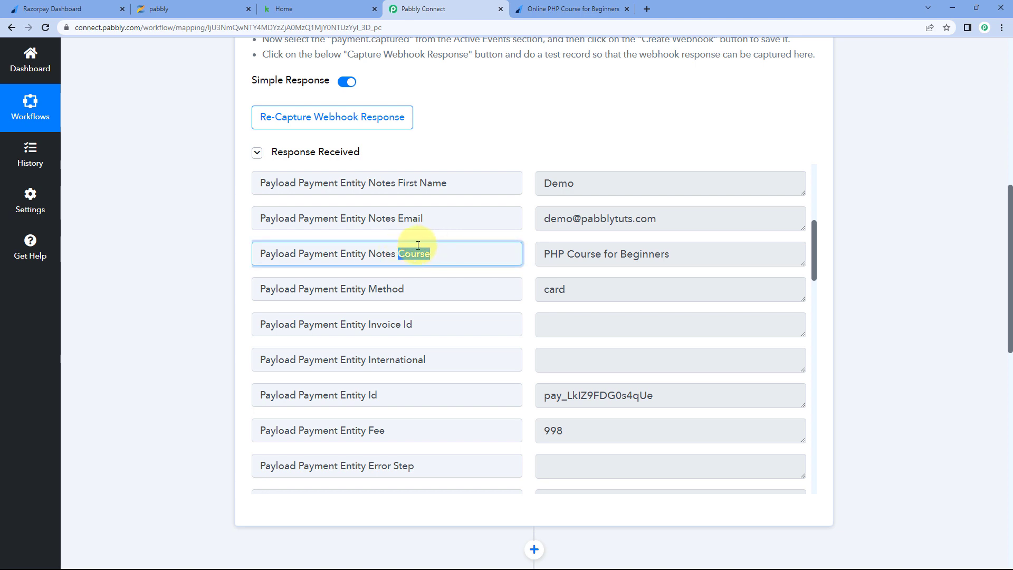
click(449, 257)
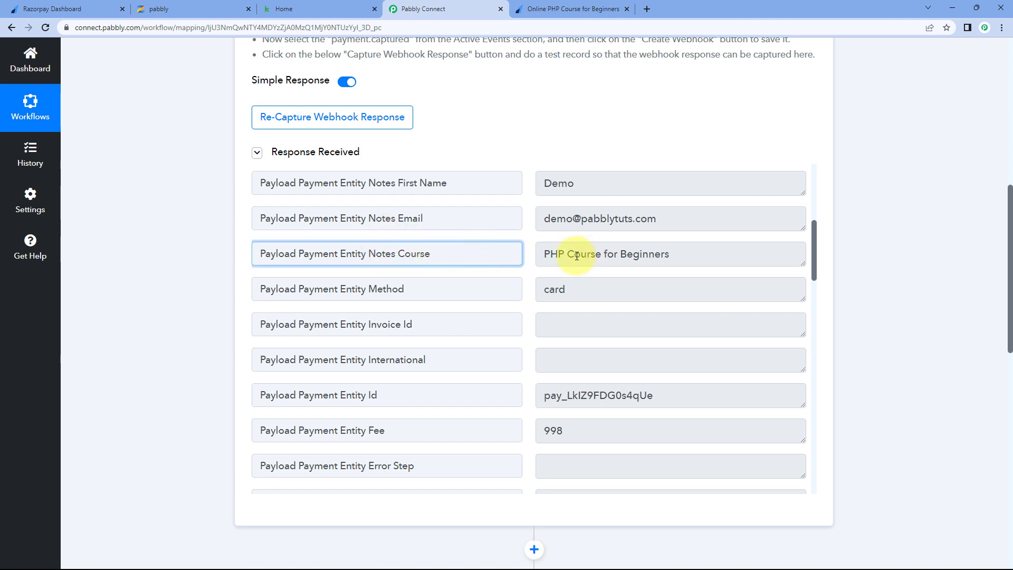
click(267, 253)
drag(464, 256, 243, 253)
click(229, 249)
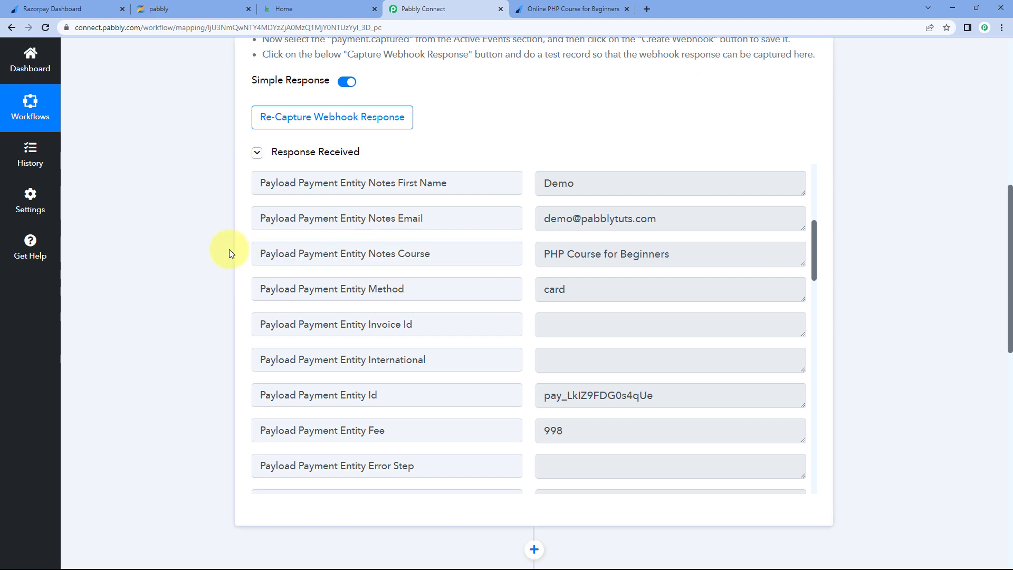
scroll(228, 248, down, 1)
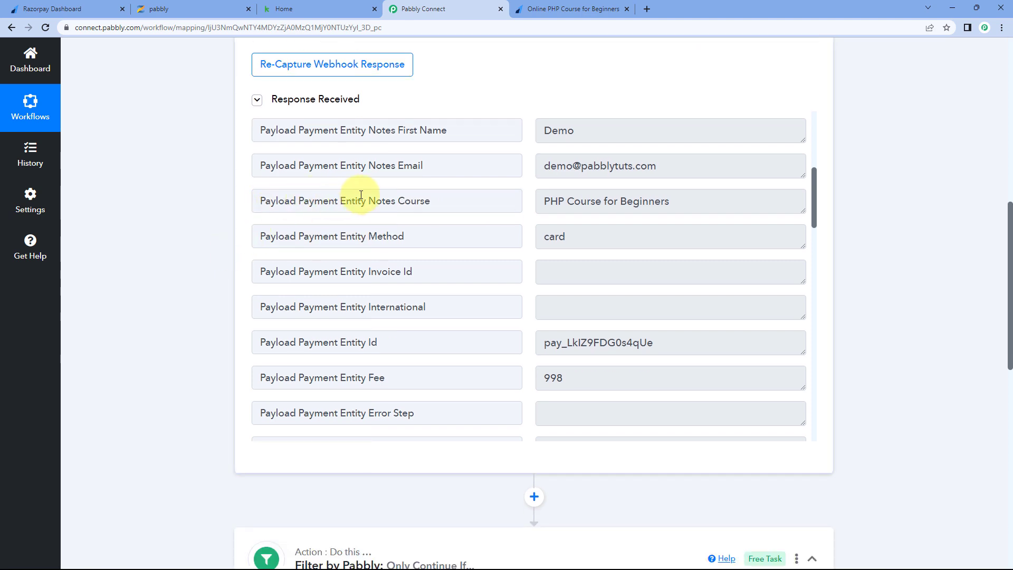
scroll(210, 217, down, 10)
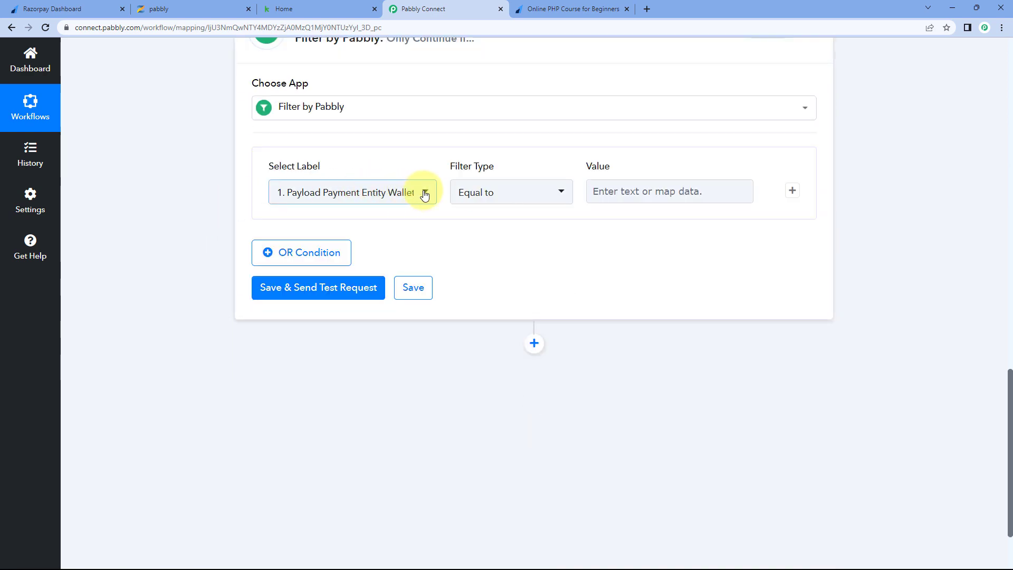
- Set the filter's label to Payload Payment Entity Notes Course with Filter Type Equal to
click(424, 195)
scroll(184, 201, down, 1)
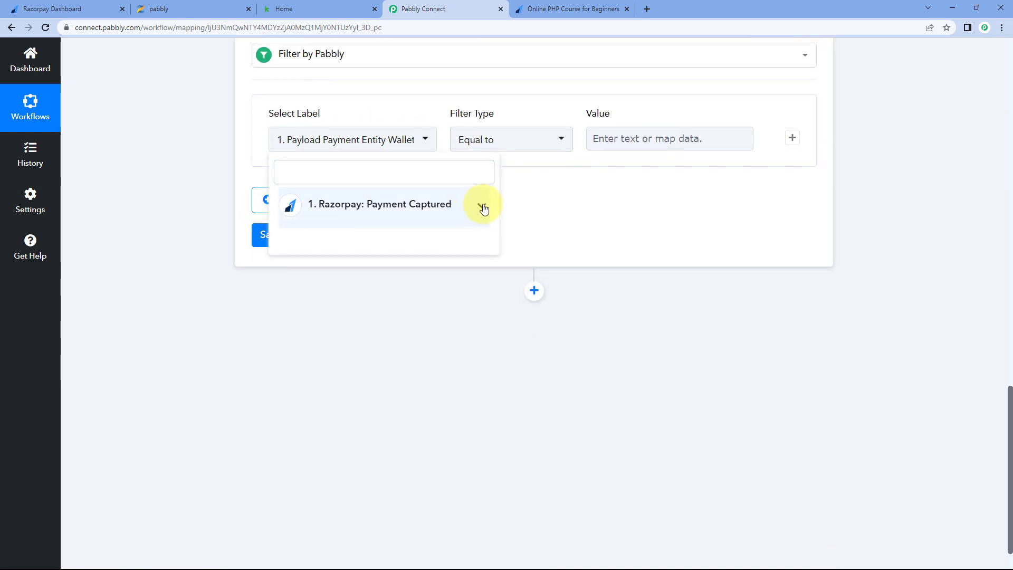
click(484, 209)
scroll(210, 204, down, 1)
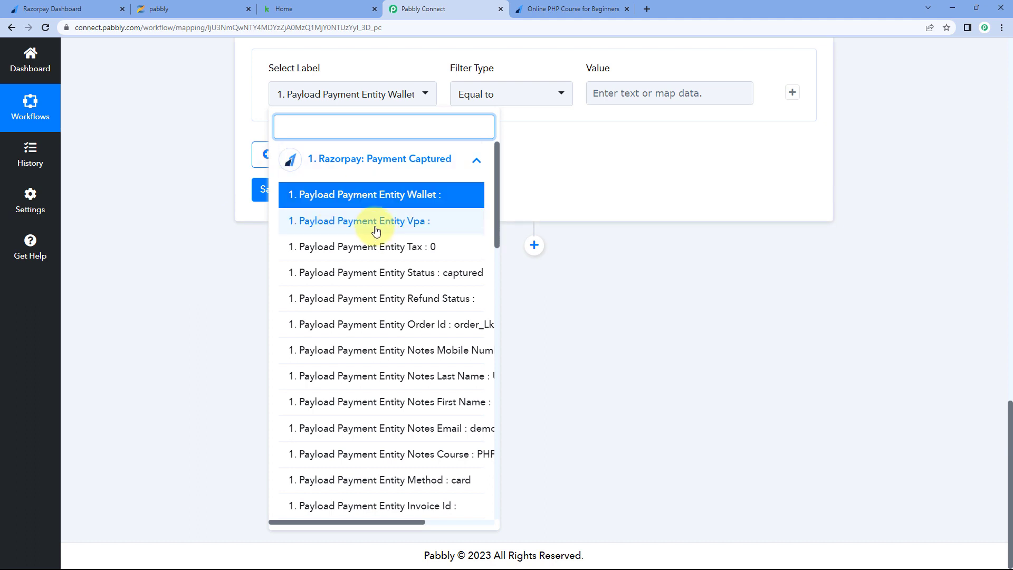
scroll(376, 231, down, 5)
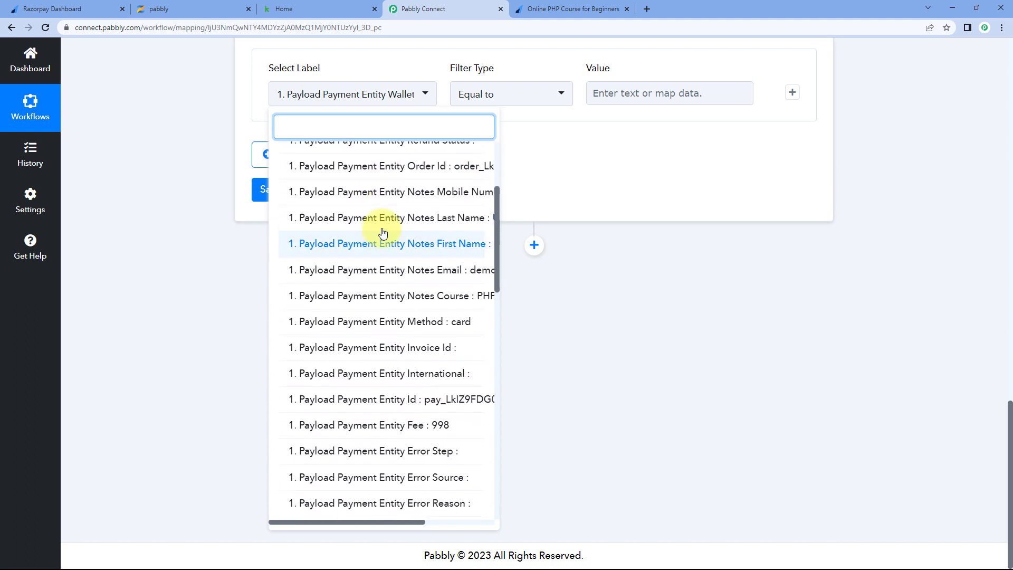
click(413, 301)
scroll(224, 127, up, 2)
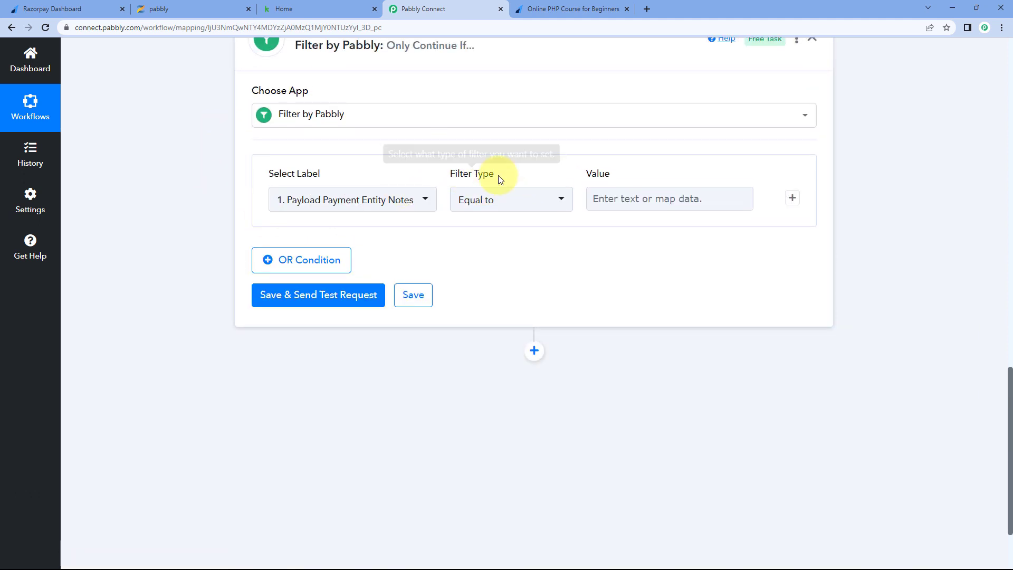
click(518, 200)
click(482, 257)
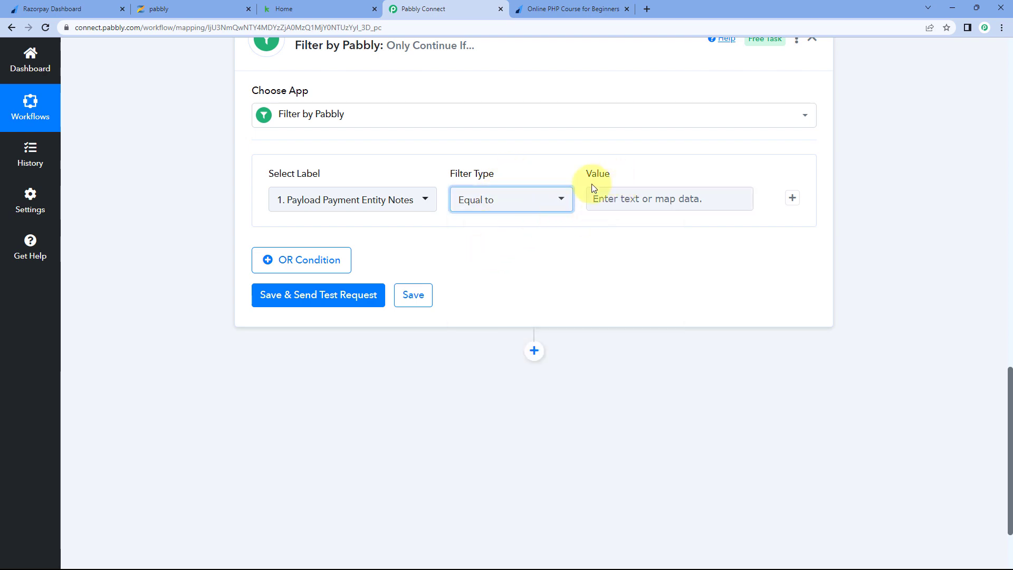
scroll(580, 201, up, 4)
scroll(579, 201, up, 5)
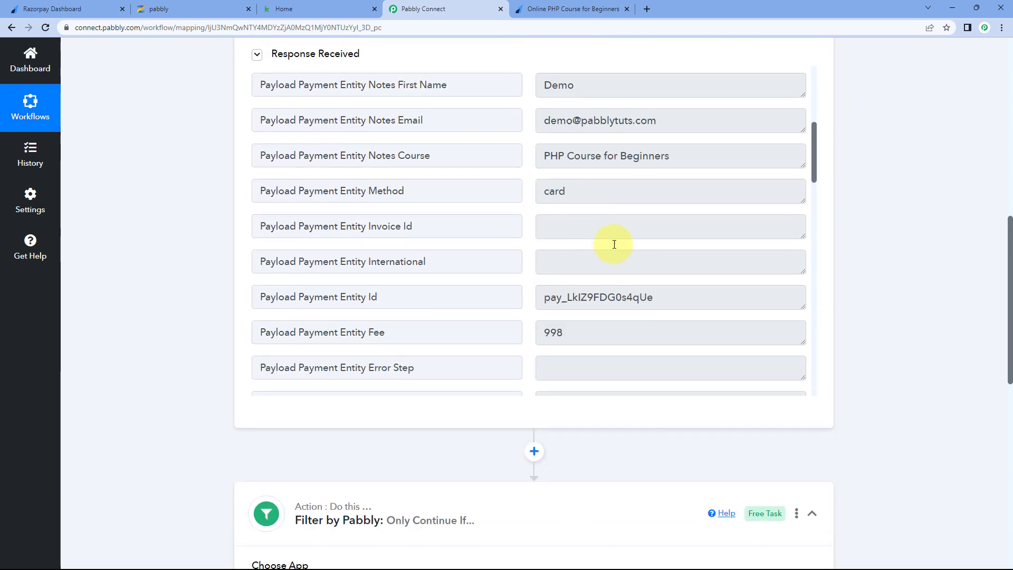
- Paste 'PHP Course for Beginners' as the filter Value, then save and send a test request
drag(694, 153, 517, 158)
right_click(563, 158)
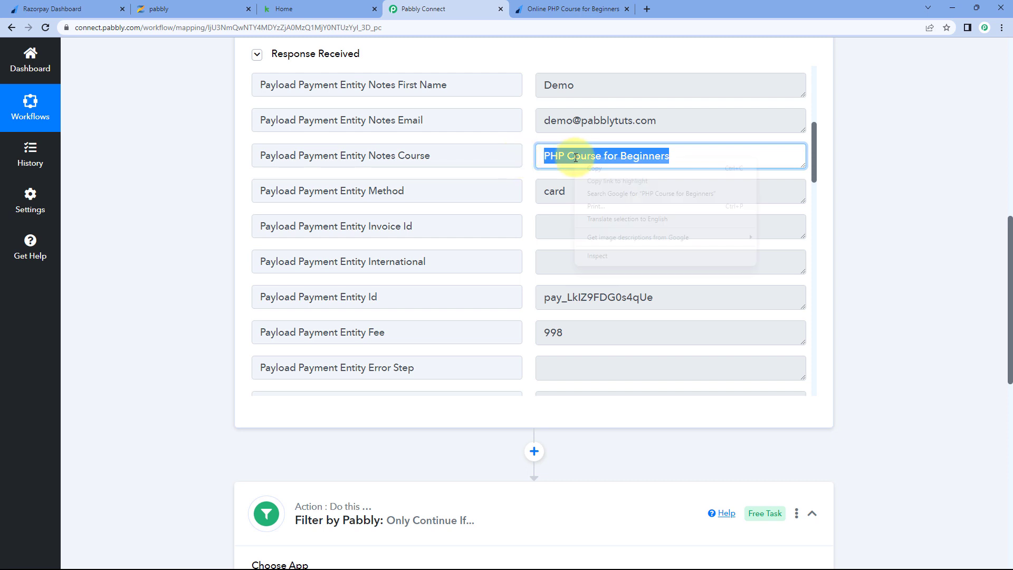
click(594, 170)
click(576, 9)
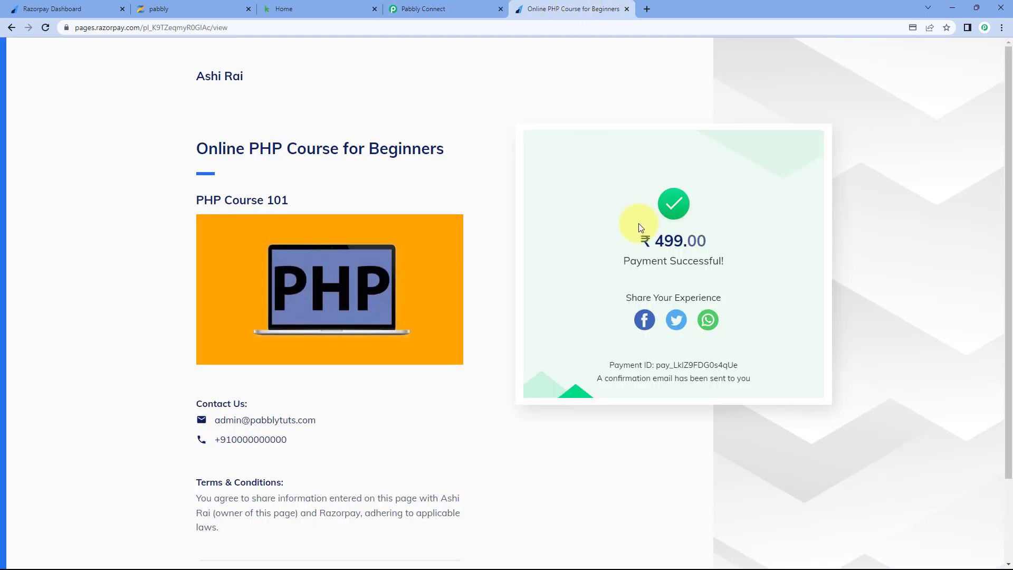
click(472, 7)
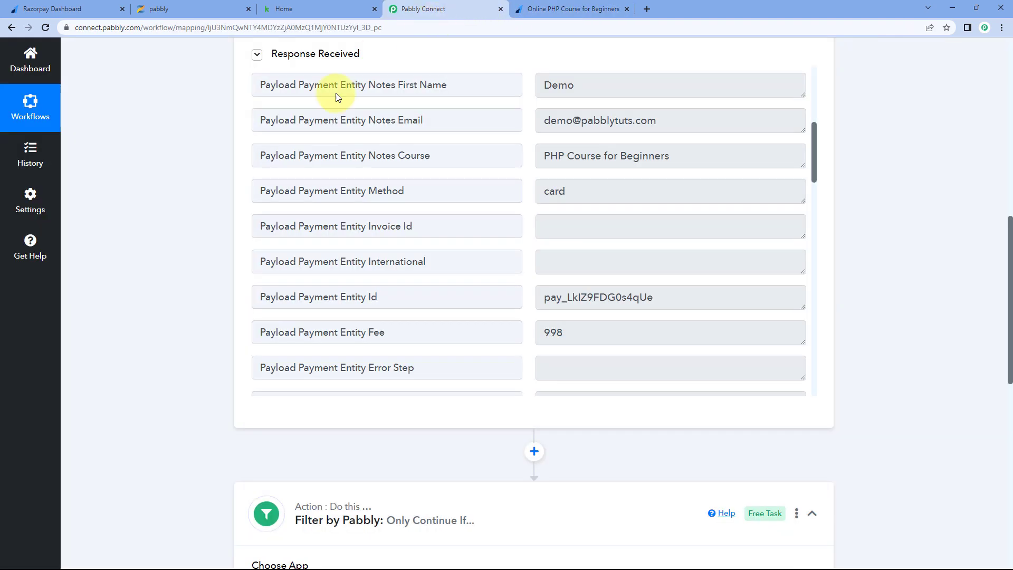
scroll(182, 164, down, 7)
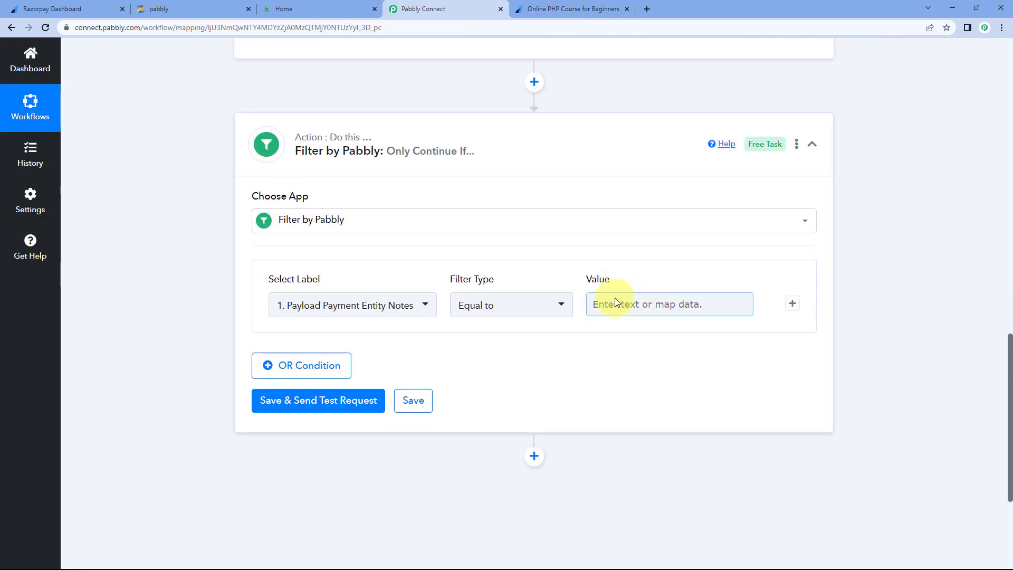
right_click(615, 299)
click(641, 386)
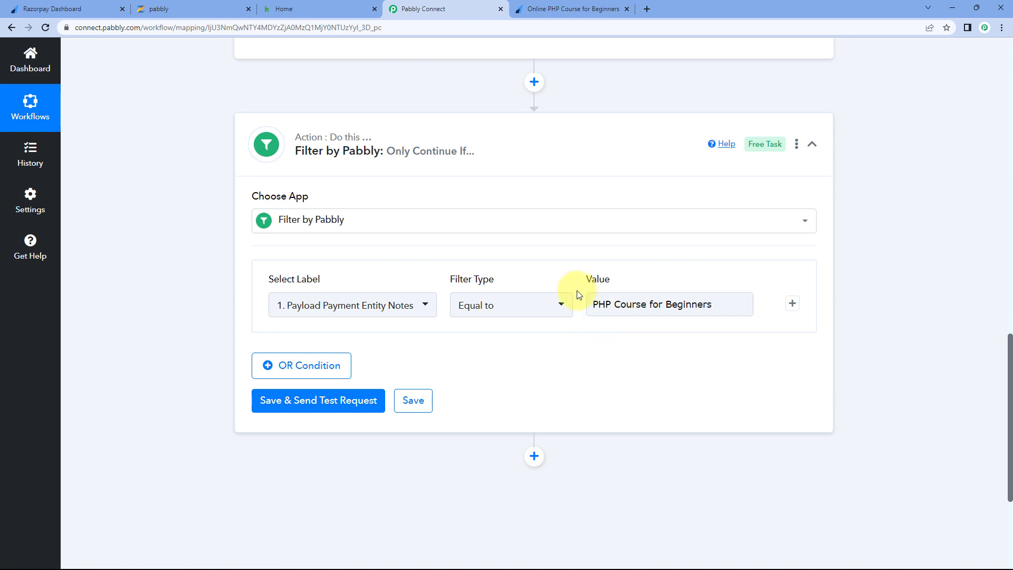
scroll(559, 267, down, 1)
click(340, 346)
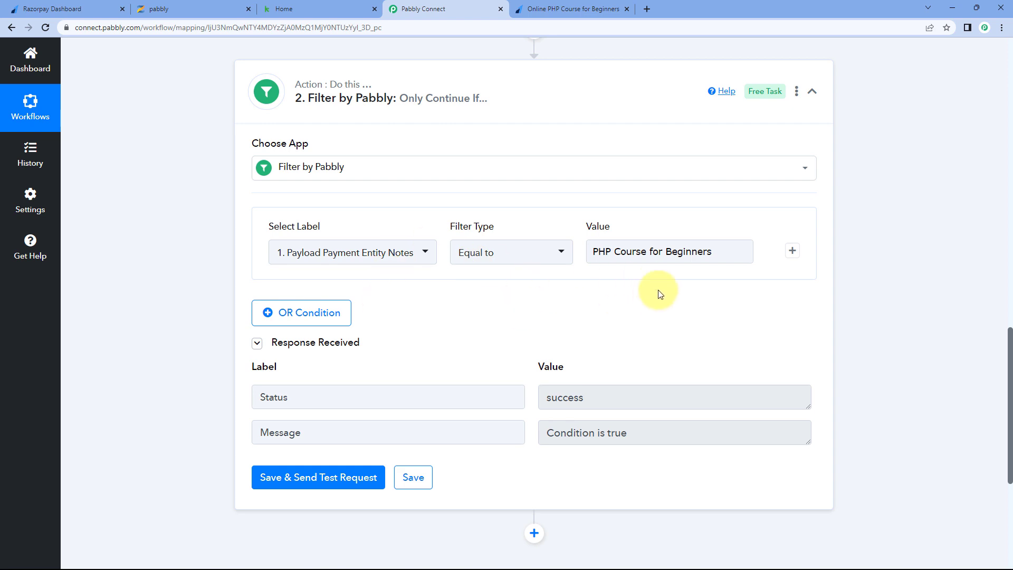
- Check that the captured Notes Course value 'PHP Course for Beginners' matches the filter's Value
scroll(658, 294, down, 2)
drag(543, 329, 649, 330)
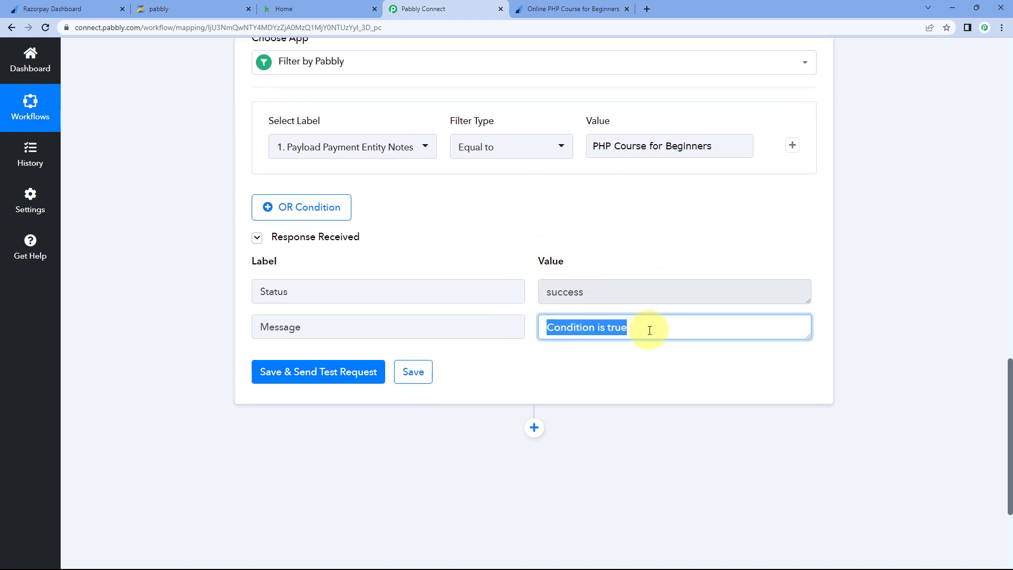
click(628, 255)
scroll(617, 252, up, 2)
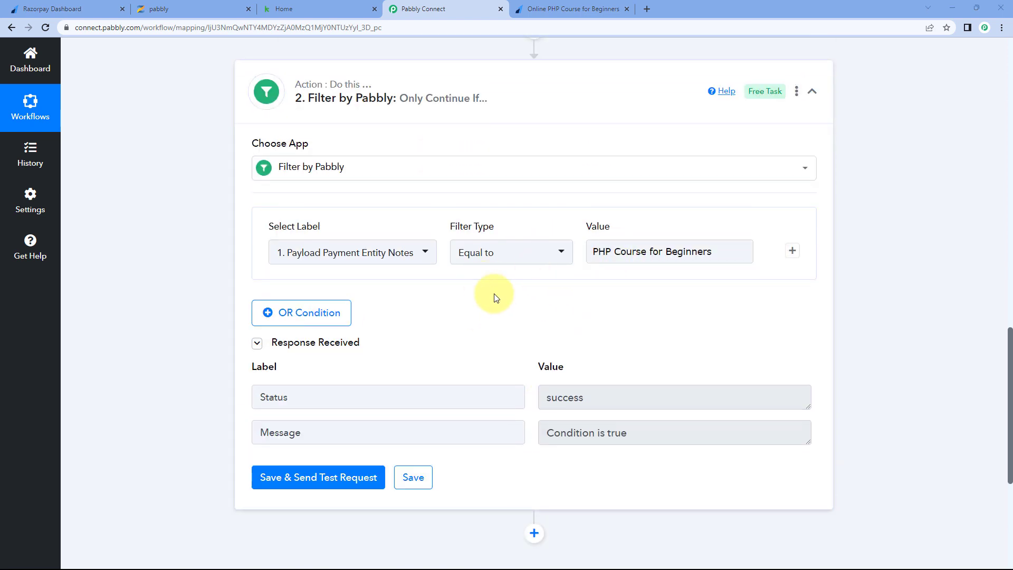
scroll(475, 295, up, 8)
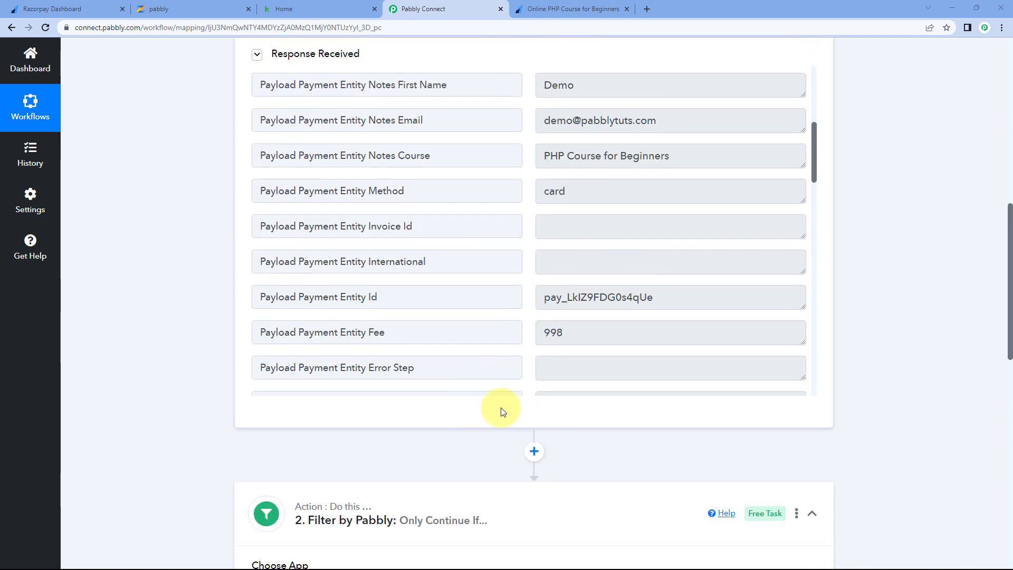
drag(451, 158, 395, 158)
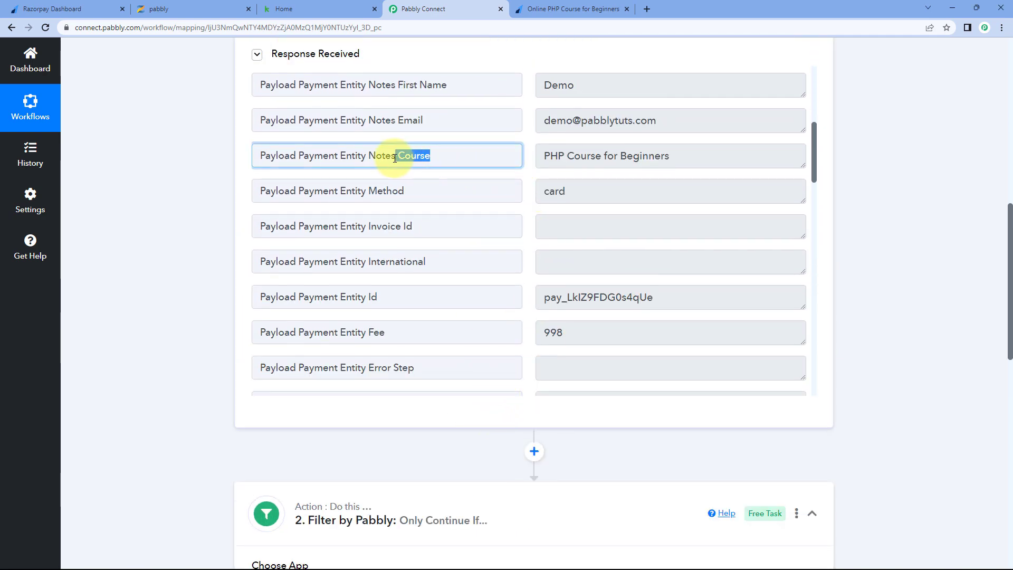
drag(538, 158, 686, 166)
click(686, 166)
click(527, 172)
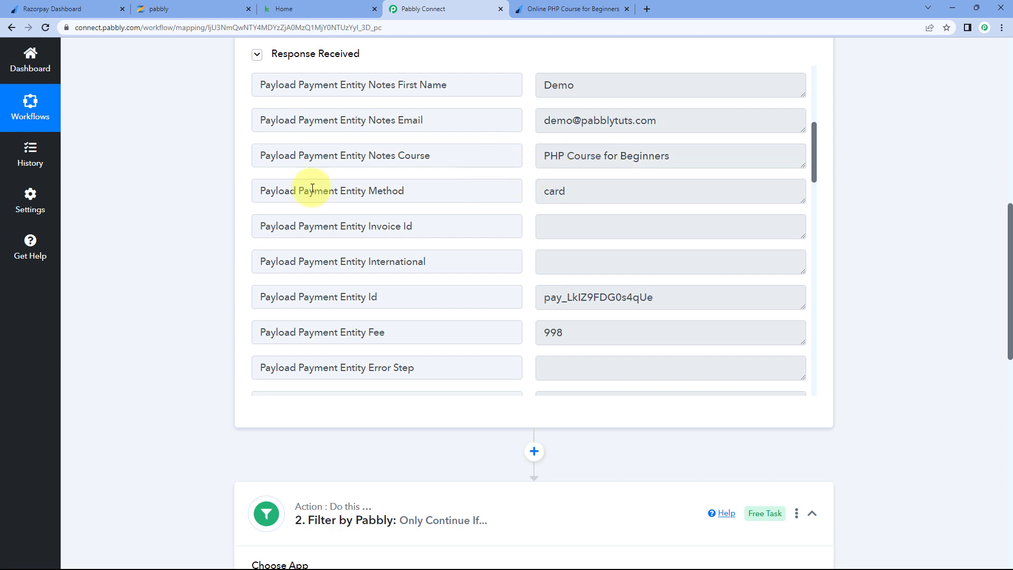
scroll(141, 239, down, 1)
scroll(142, 243, down, 1)
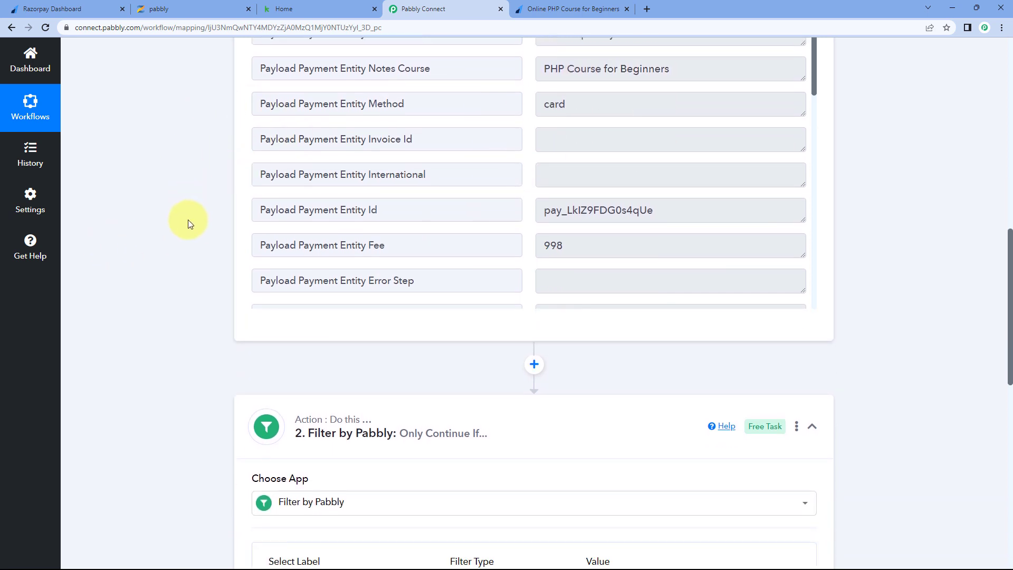
scroll(190, 220, down, 5)
scroll(171, 274, down, 1)
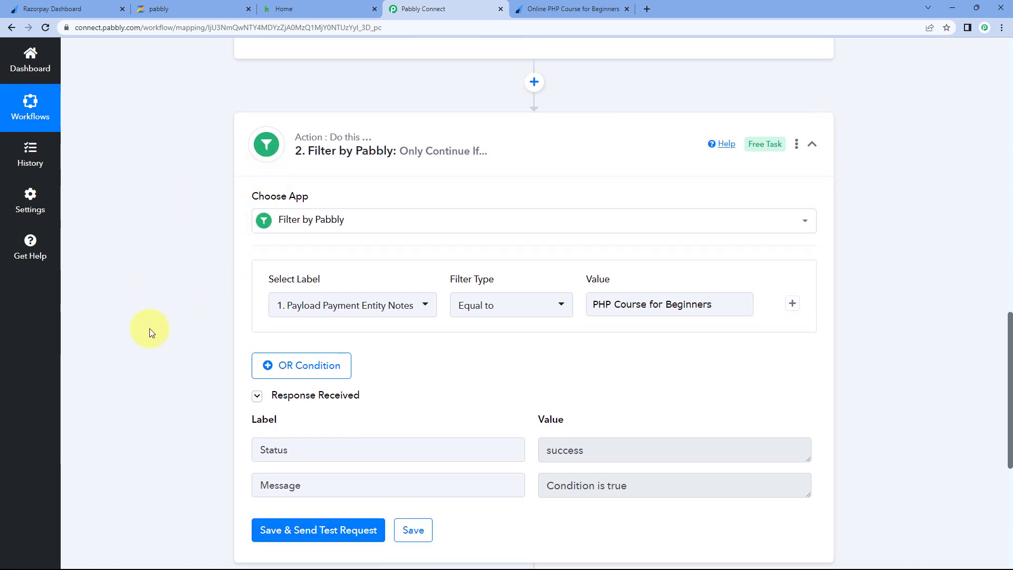
scroll(203, 389, up, 9)
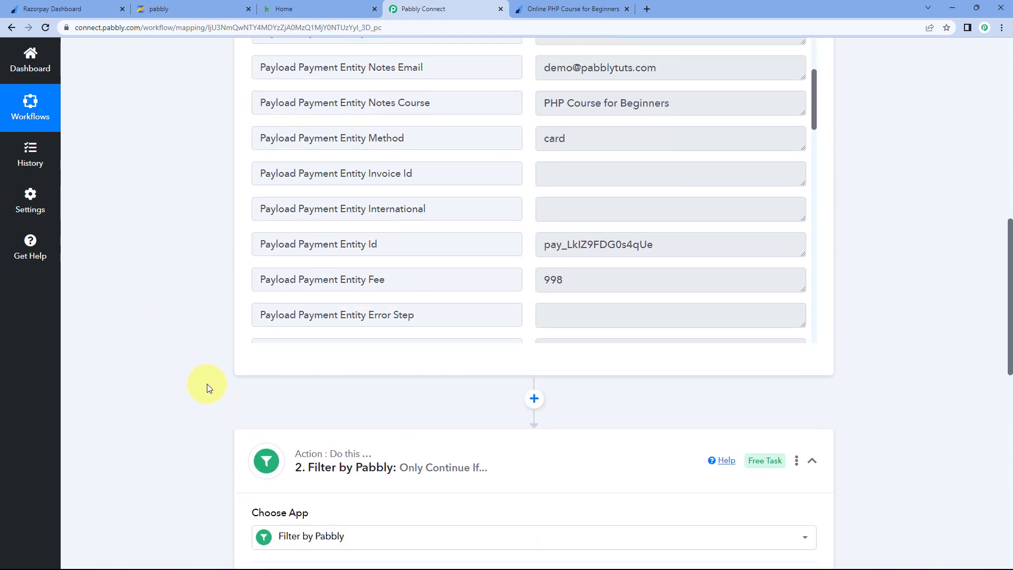
drag(540, 267, 691, 262)
drag(464, 262, 404, 264)
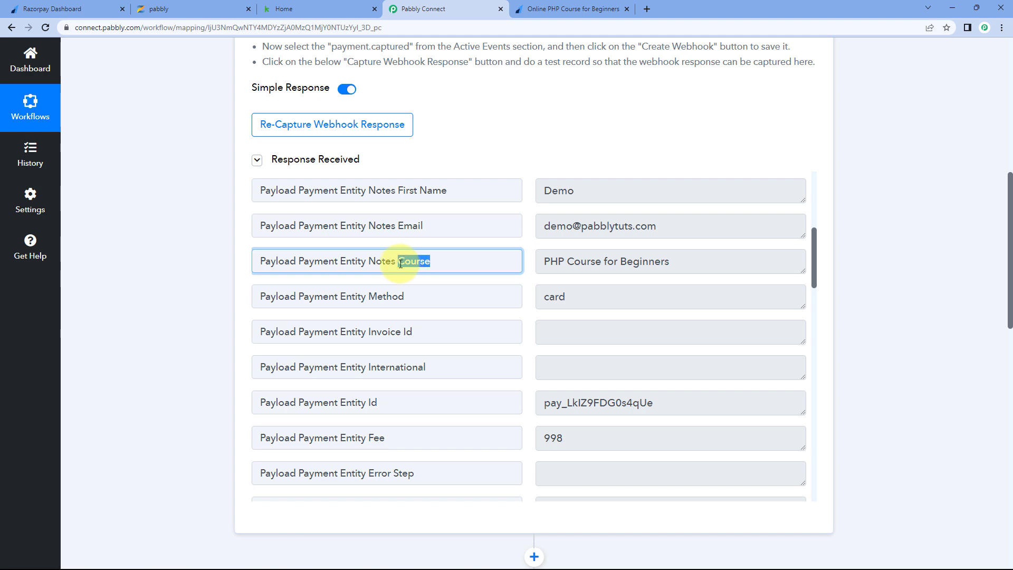
click(509, 245)
scroll(169, 329, down, 4)
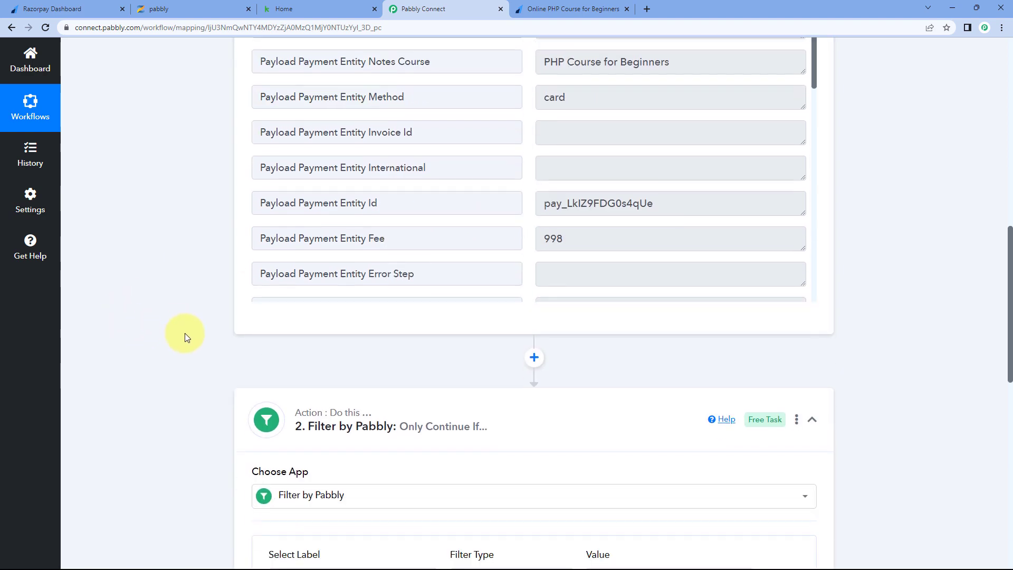
scroll(170, 341, down, 7)
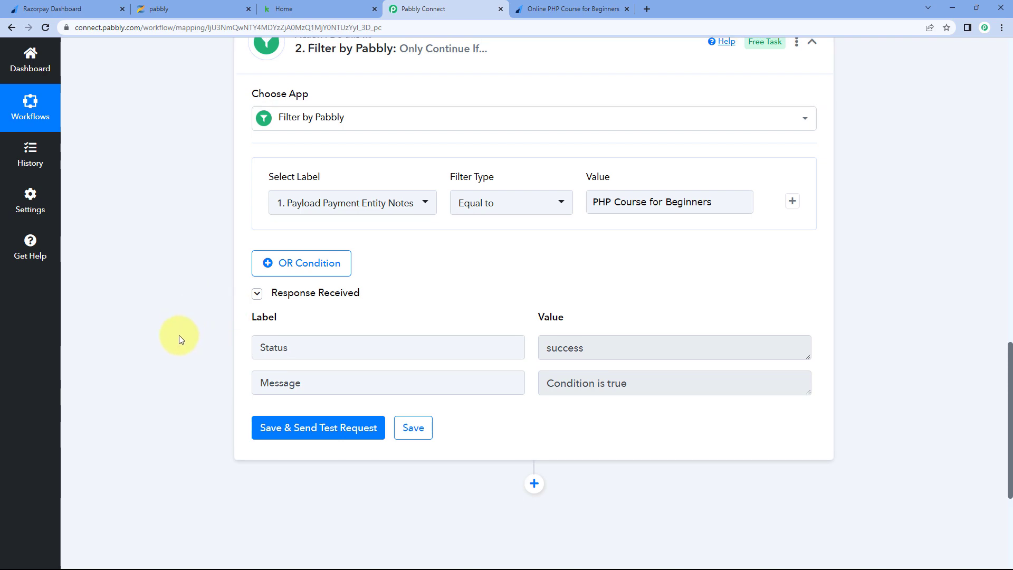
scroll(179, 333, up, 3)
- Collapse the Filter by Pabbly step
click(516, 198)
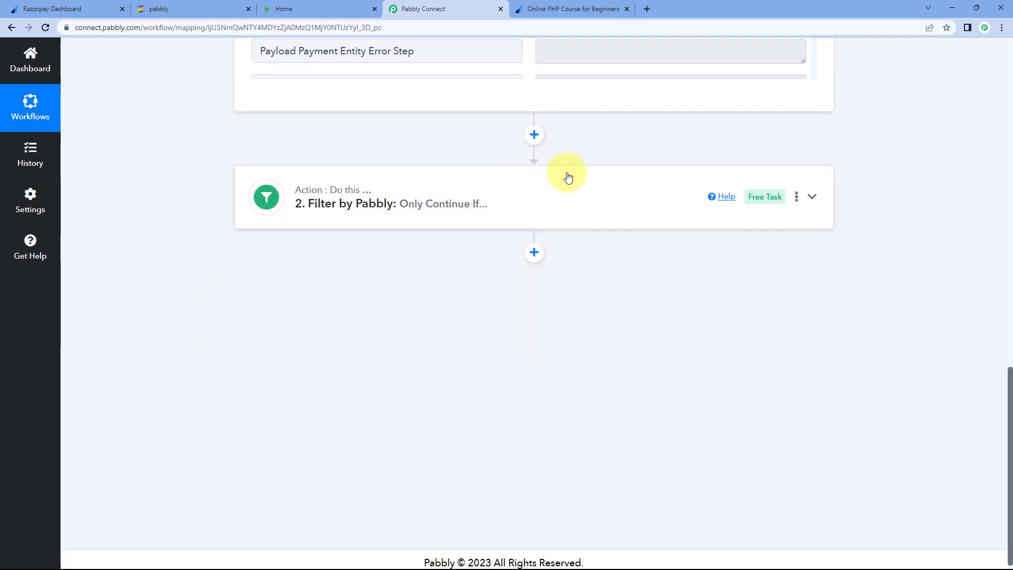
scroll(865, 302, up, 4)
scroll(863, 297, up, 4)
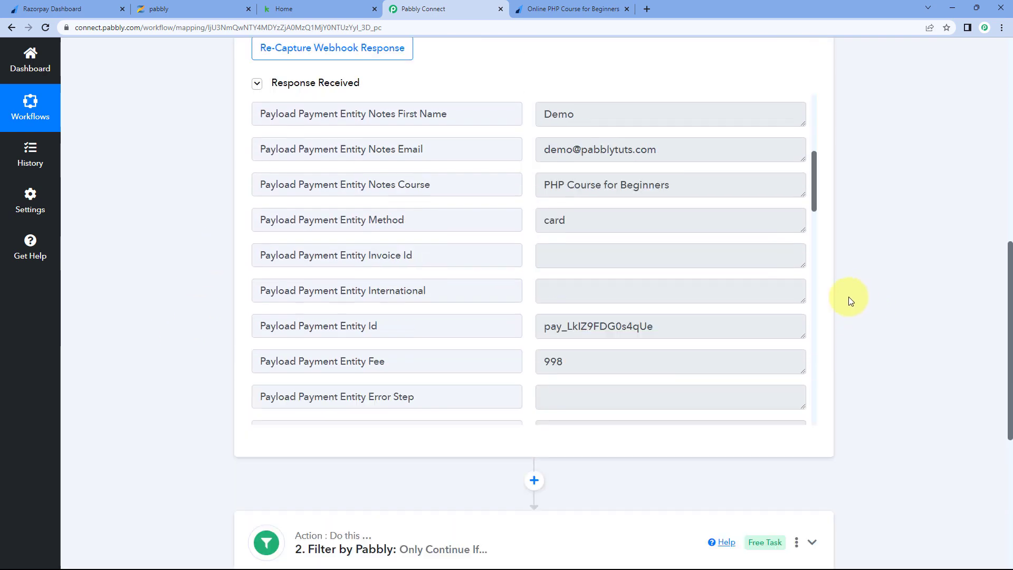
scroll(568, 327, up, 2)
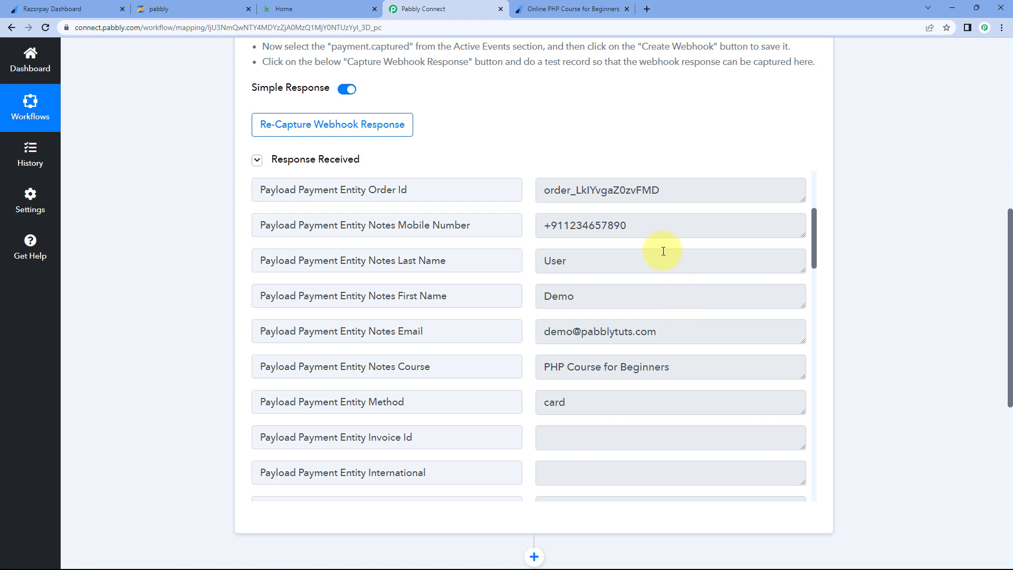
scroll(174, 311, down, 6)
scroll(174, 311, down, 2)
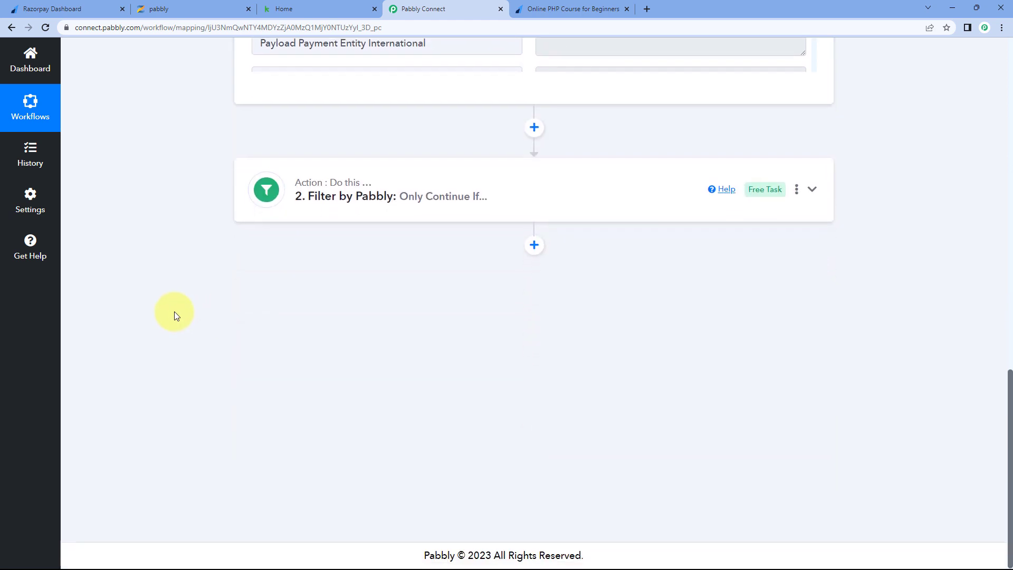
- Add a Zenler action after the filter with the Enroll User to a Course event
click(534, 245)
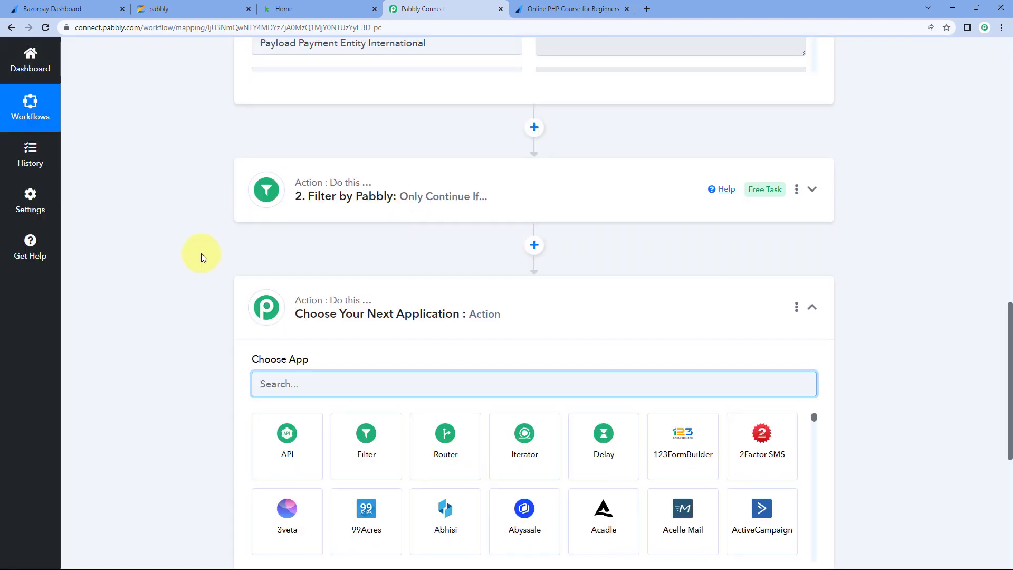
scroll(201, 254, down, 3)
text(Zenler)
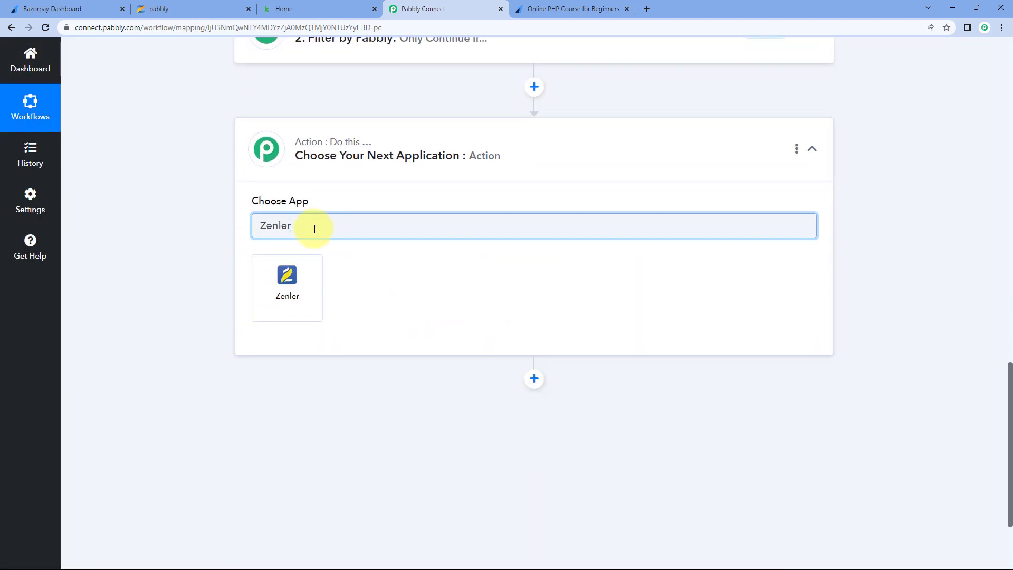
click(295, 280)
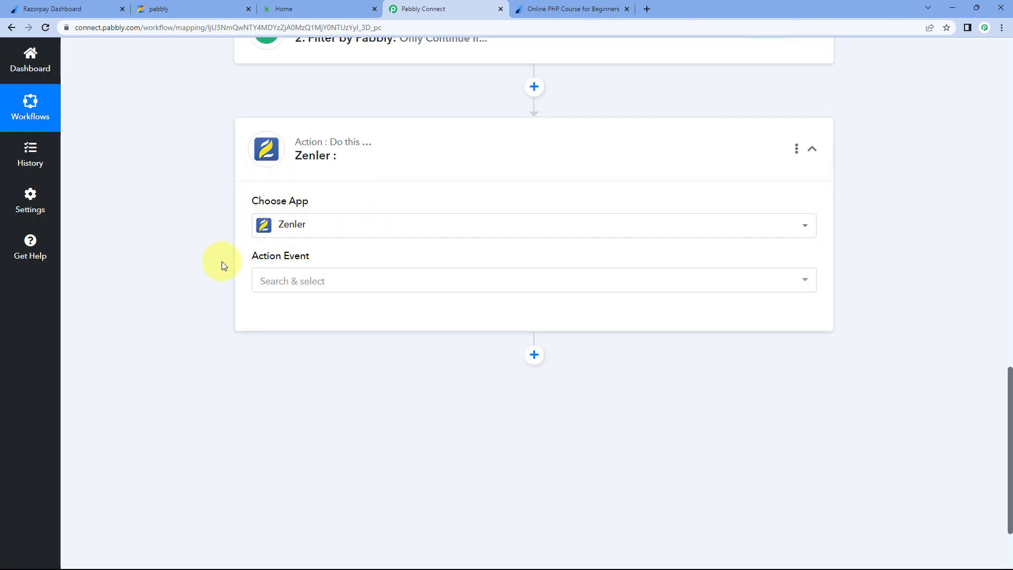
click(331, 279)
scroll(168, 293, down, 2)
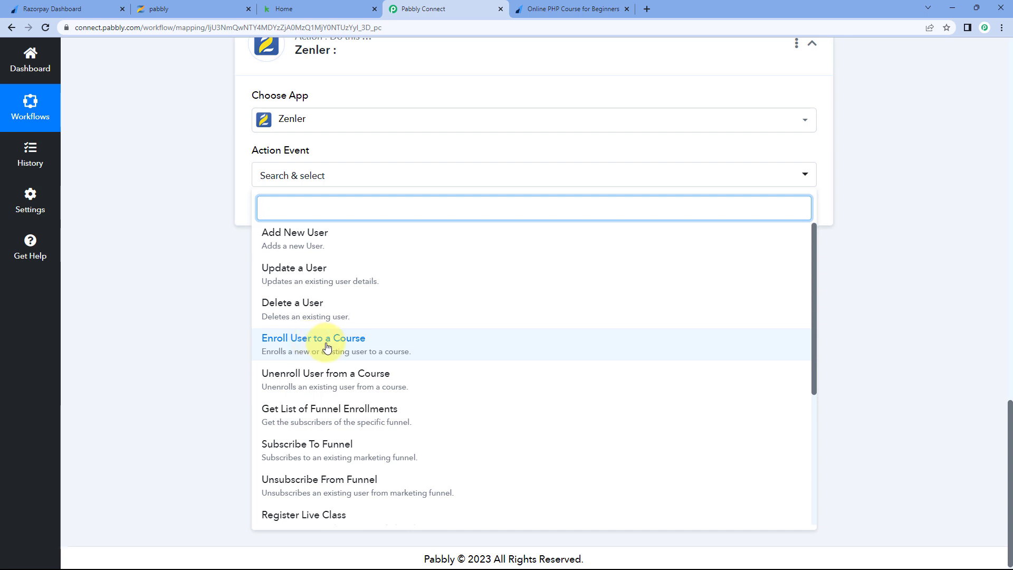
click(327, 343)
- Start a new Zenler connection, then go to the Zenler admin dashboard
click(278, 207)
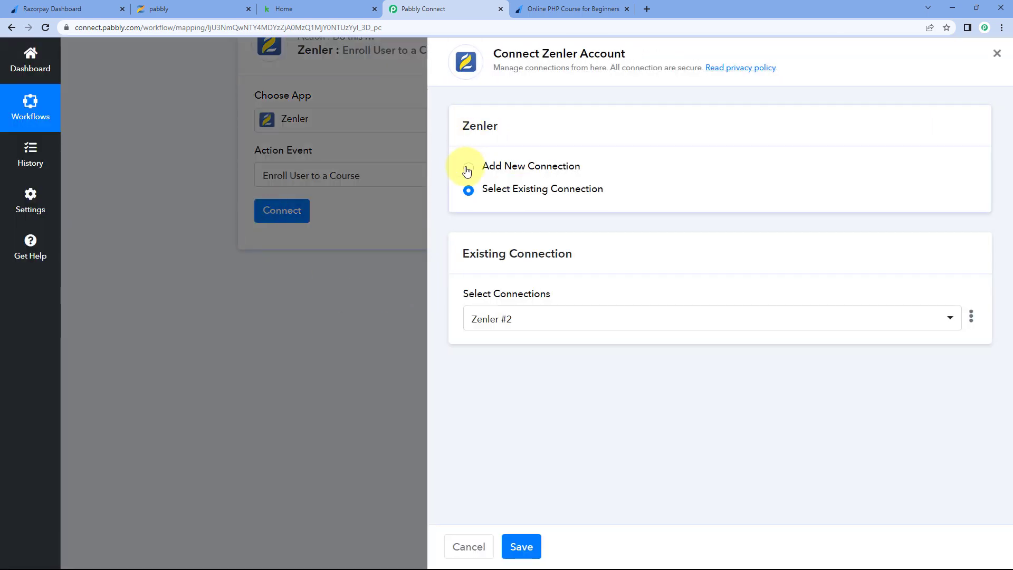
click(468, 167)
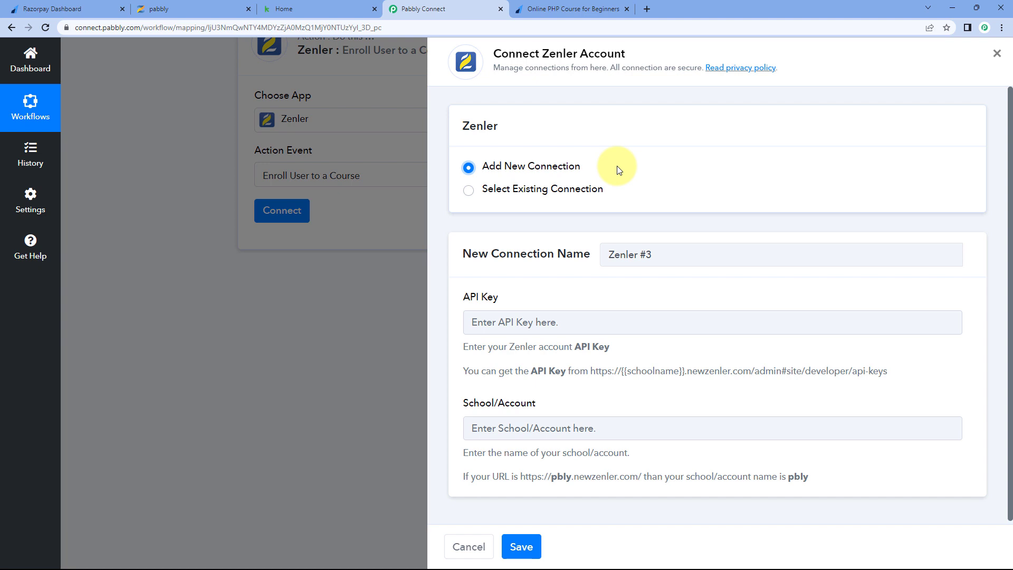
scroll(623, 184, down, 1)
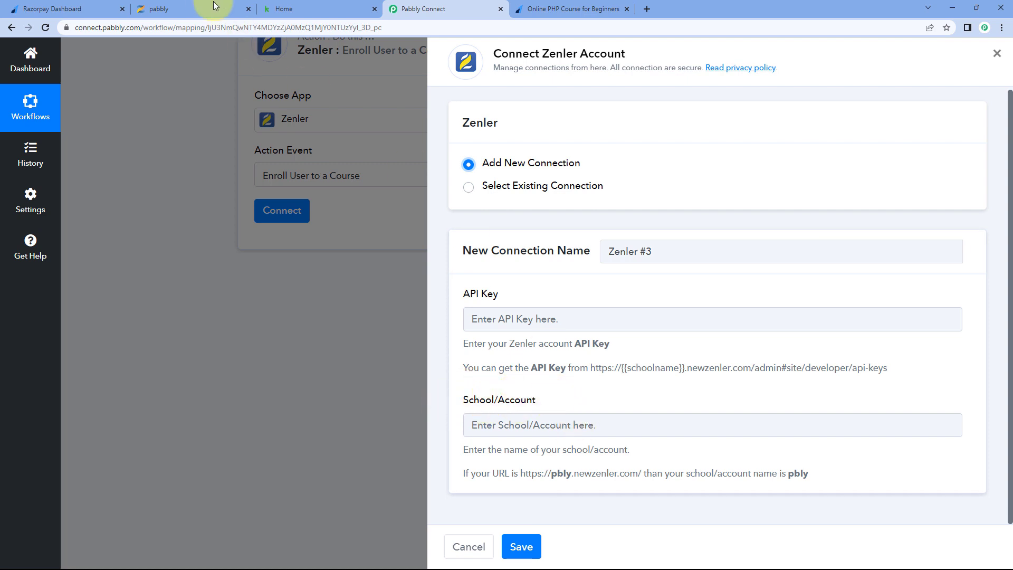
click(196, 9)
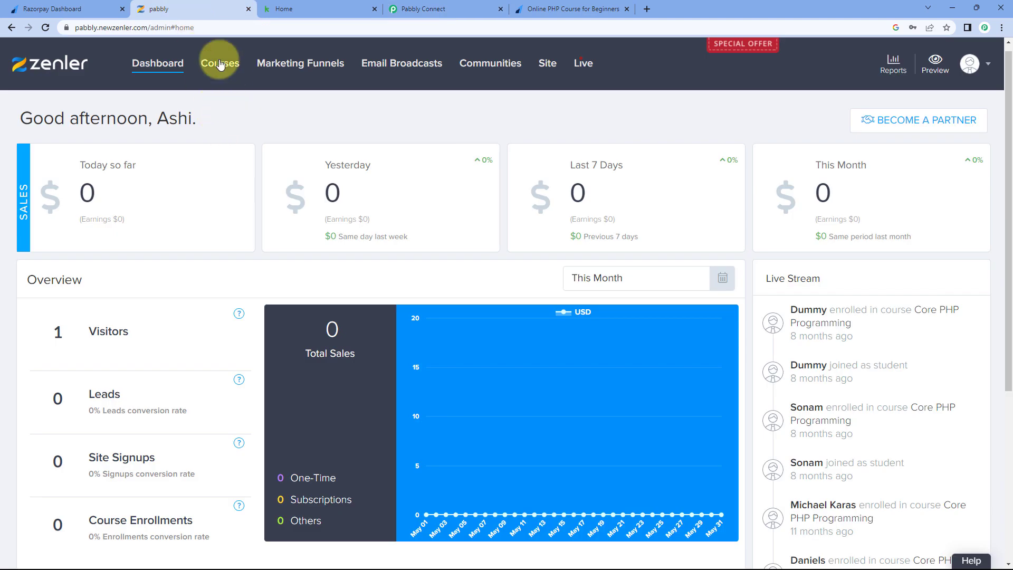
- Copy the school name 'pabbly' from the Zenler admin URL and return to Pabbly Connect
double_click(84, 29)
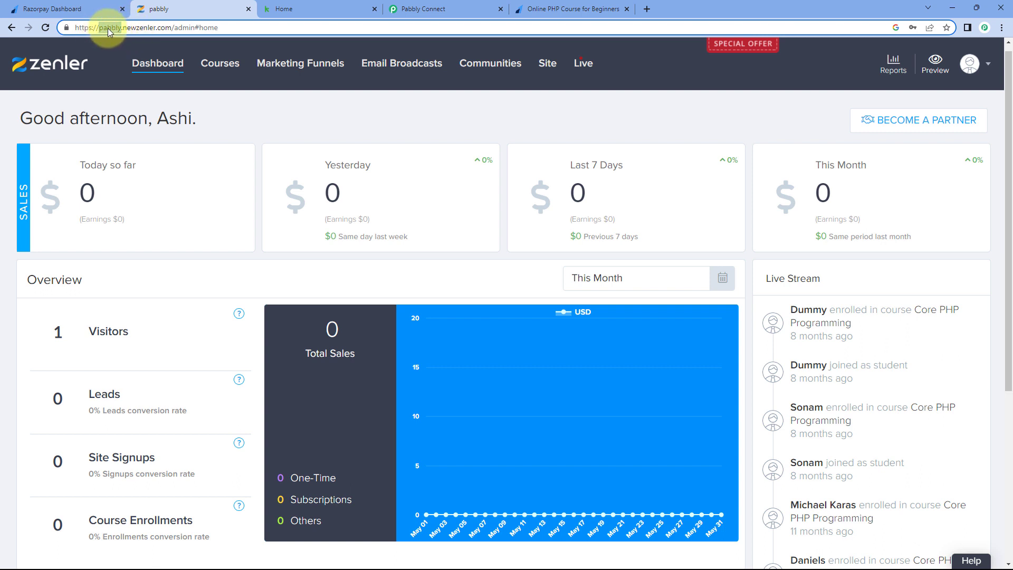
right_click(108, 28)
click(148, 106)
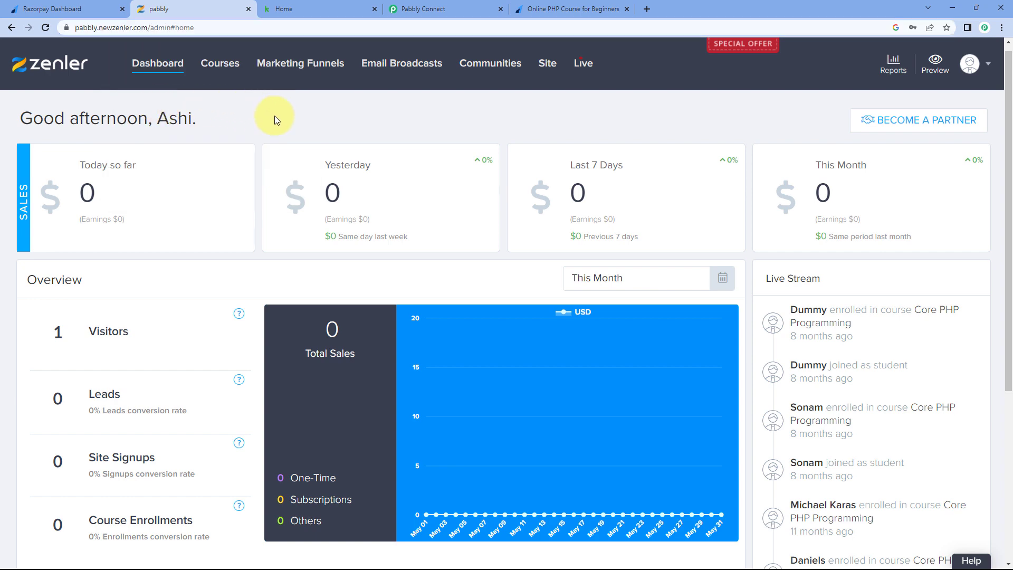
click(467, 8)
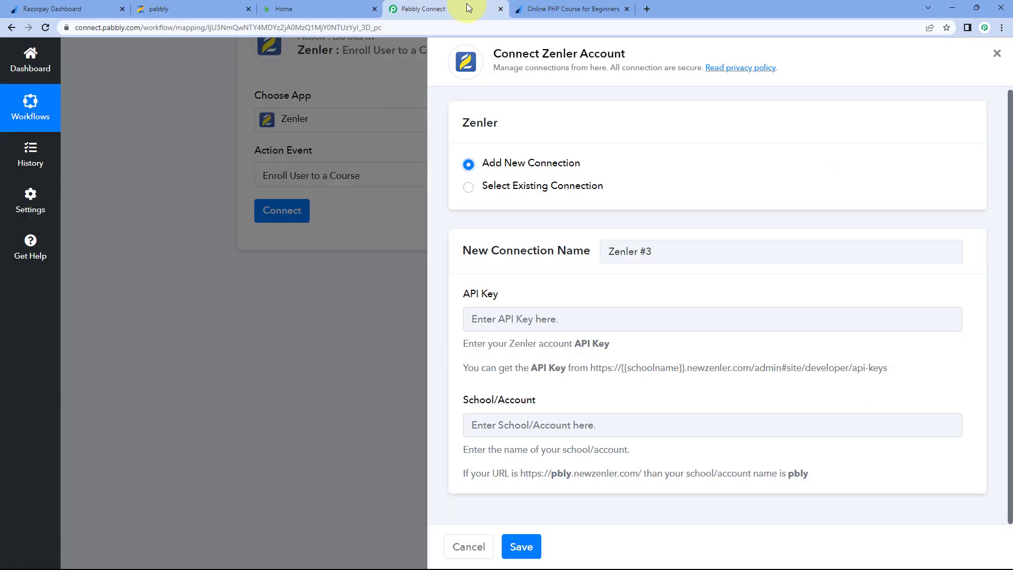
- Paste 'pabbly' into the School/Account field, then switch back to the Zenler admin
right_click(511, 425)
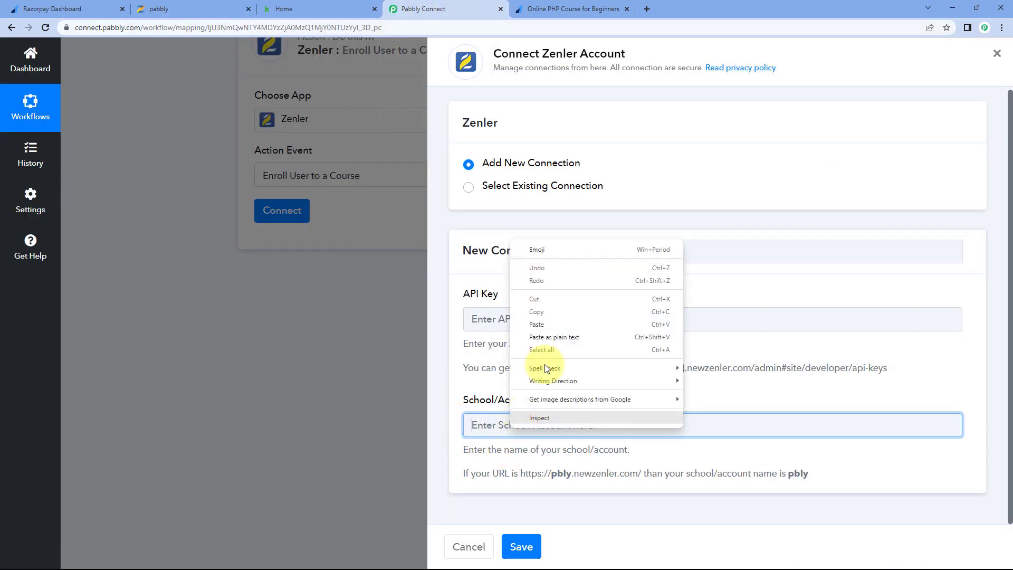
click(549, 324)
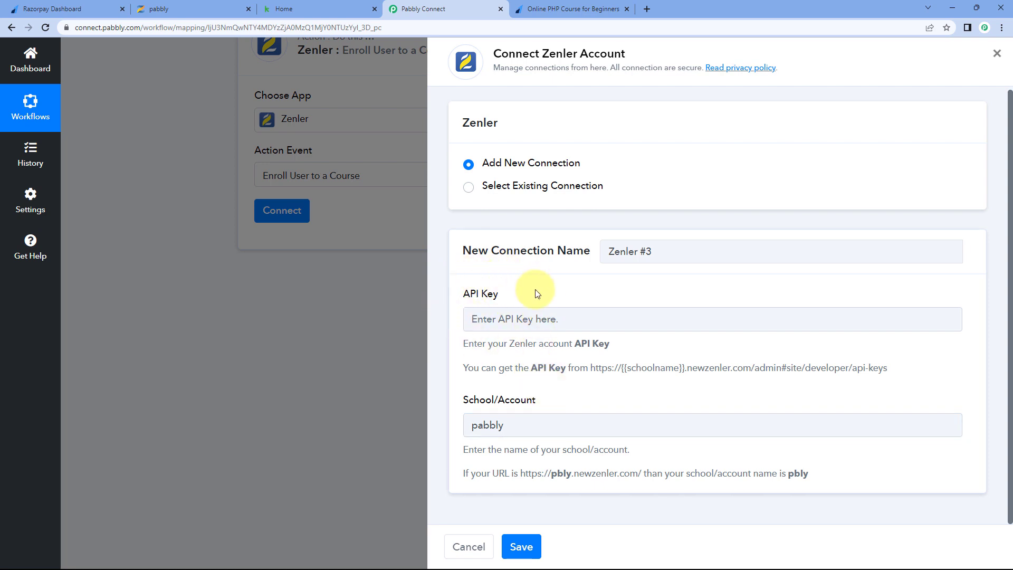
click(169, 9)
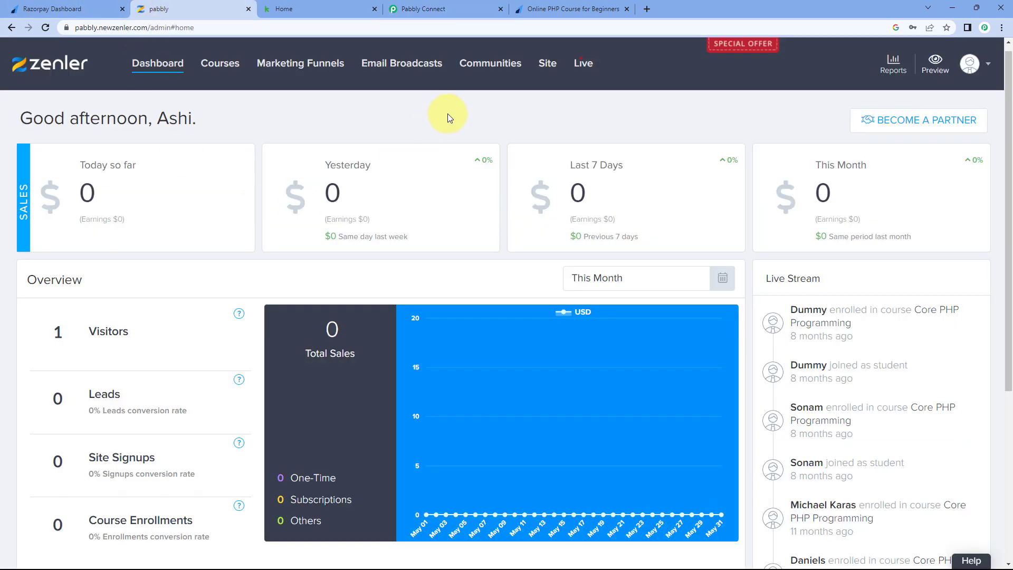
- Open Zenler's Settings > Developers > API Key page and select the API key
click(980, 71)
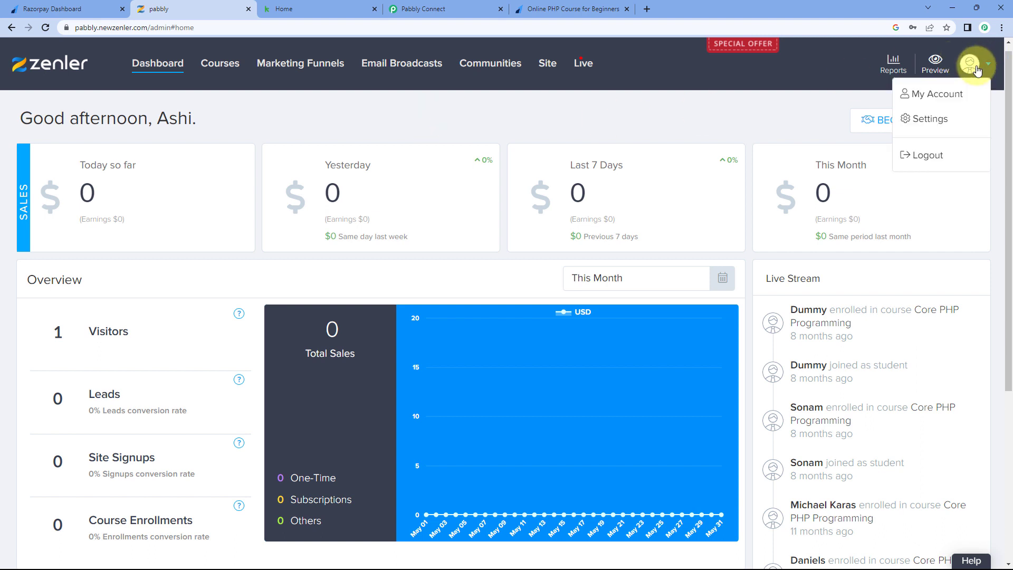
click(933, 120)
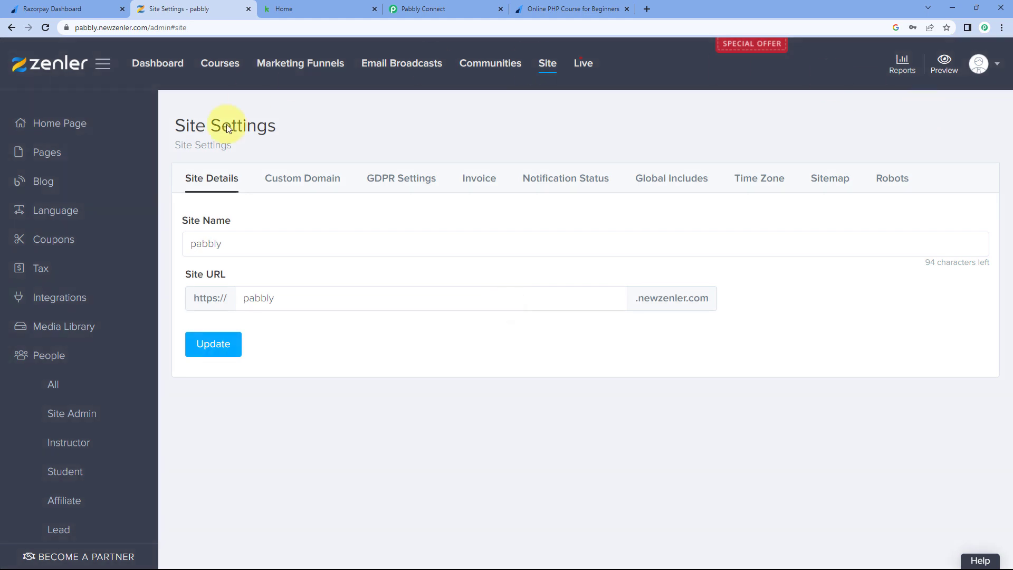
scroll(71, 223, down, 3)
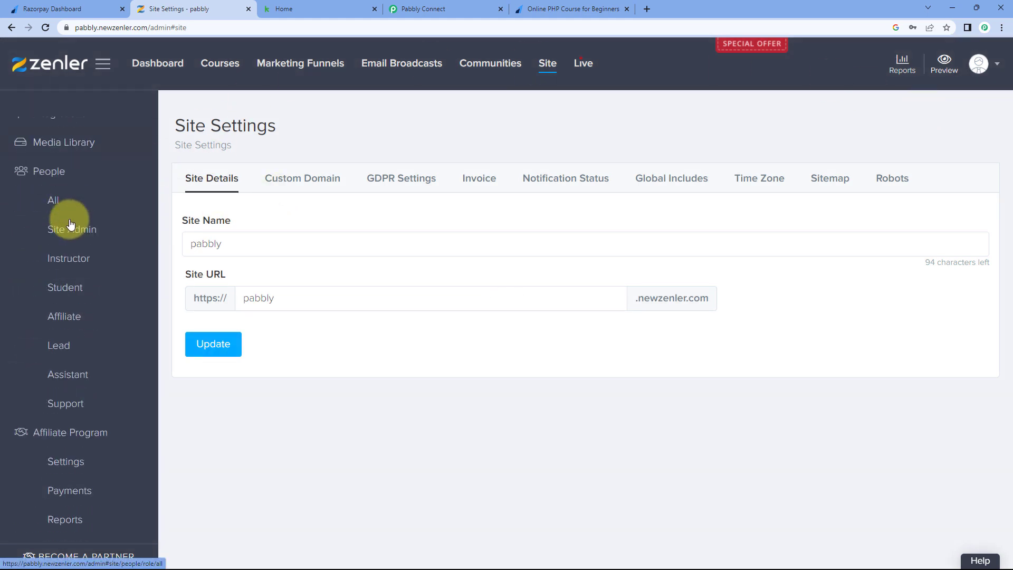
scroll(72, 232, down, 2)
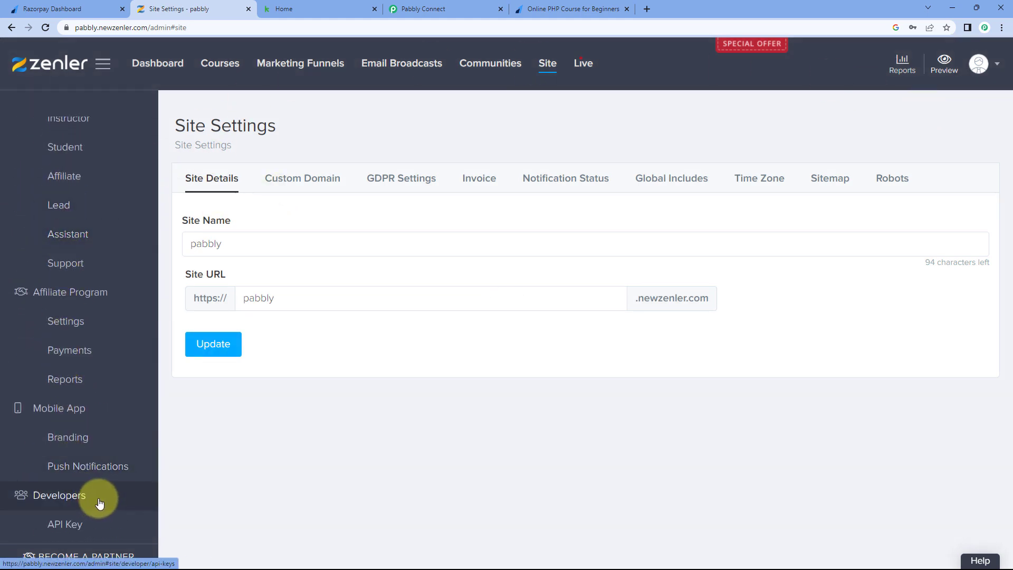
click(66, 525)
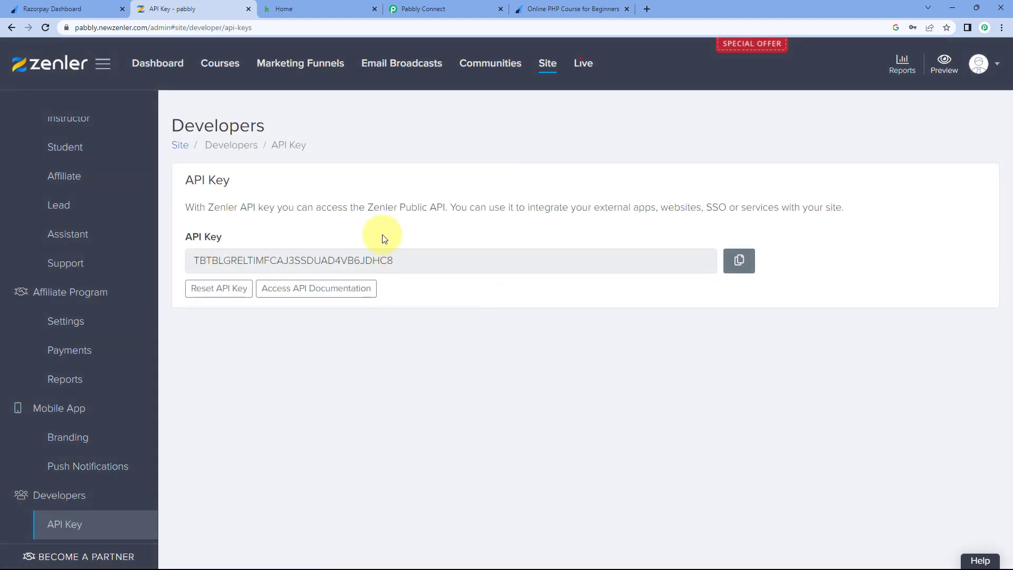
double_click(363, 259)
- Paste the copied Zenler API key into the API Key field and save the connection
right_click(364, 260)
click(383, 270)
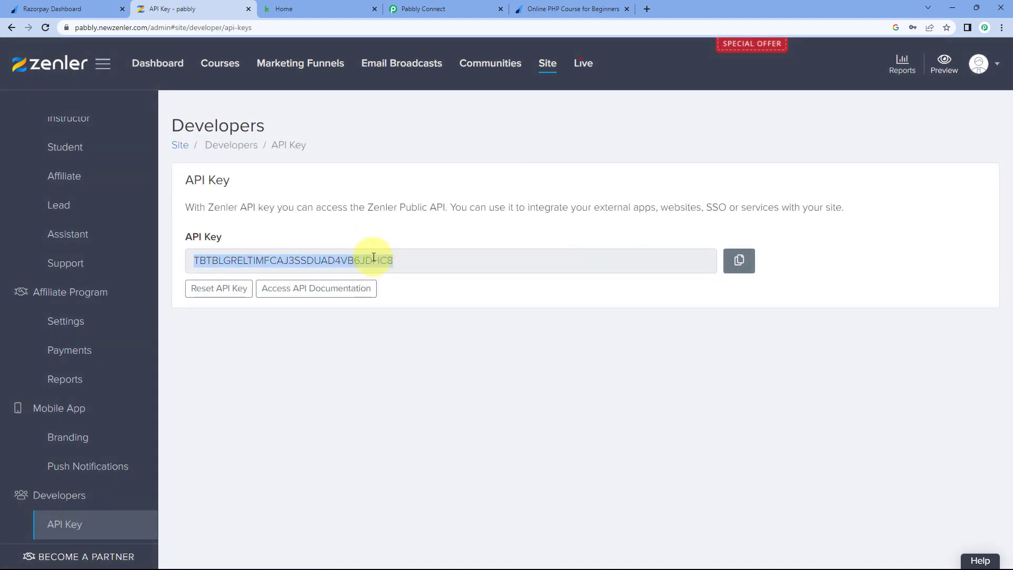
click(445, 9)
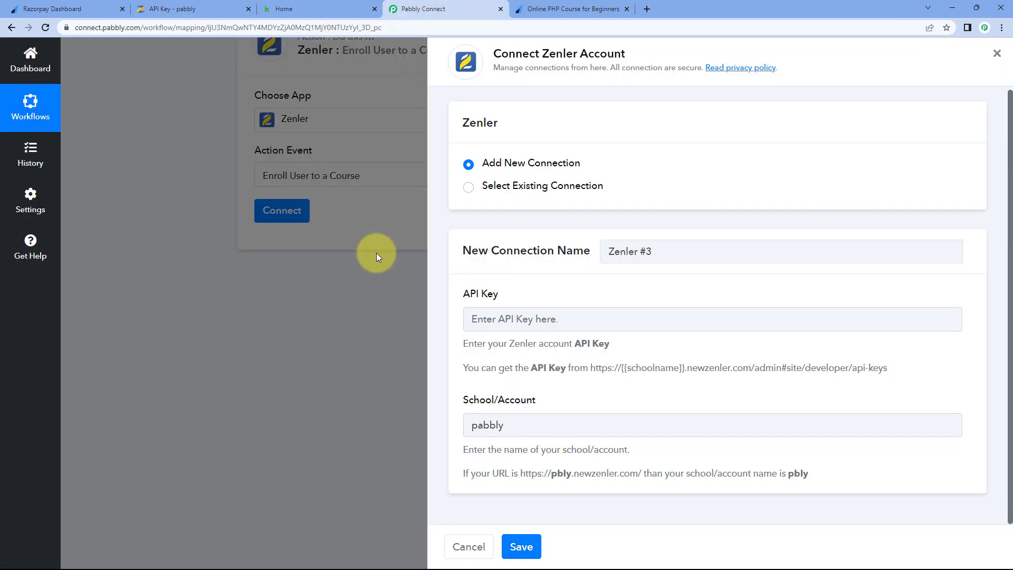
click(514, 317)
right_click(517, 319)
click(548, 394)
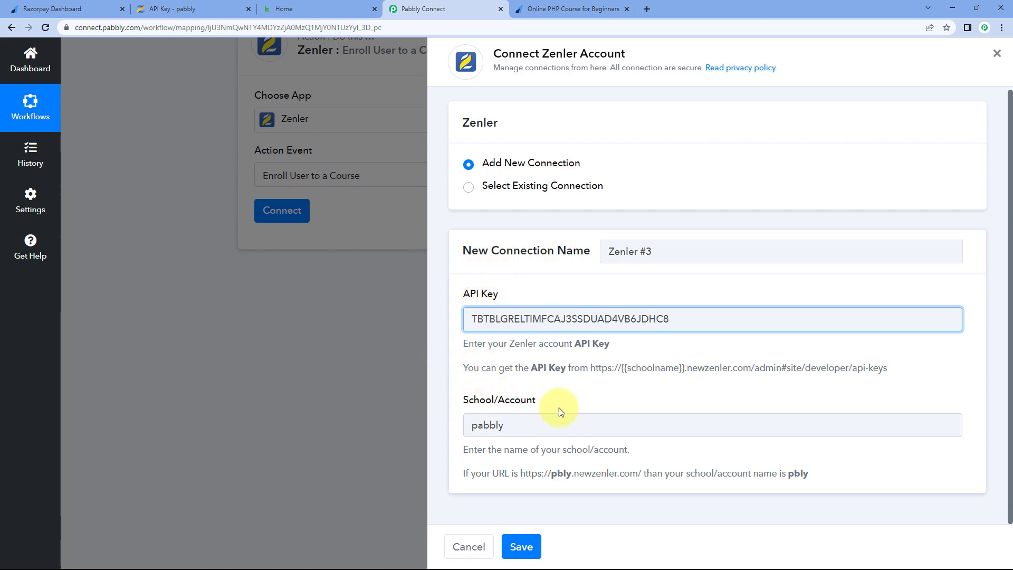
click(519, 545)
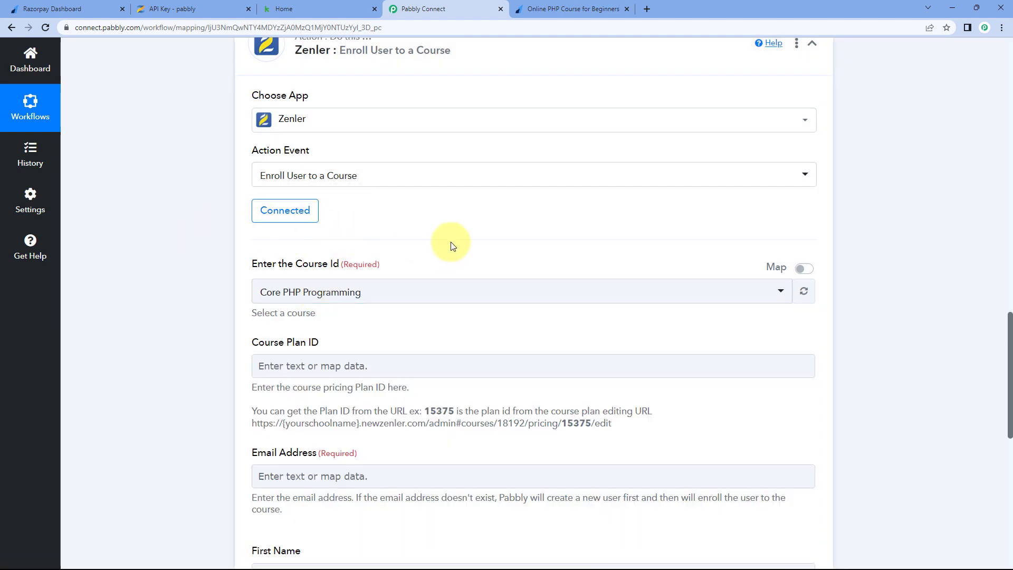
scroll(156, 218, down, 3)
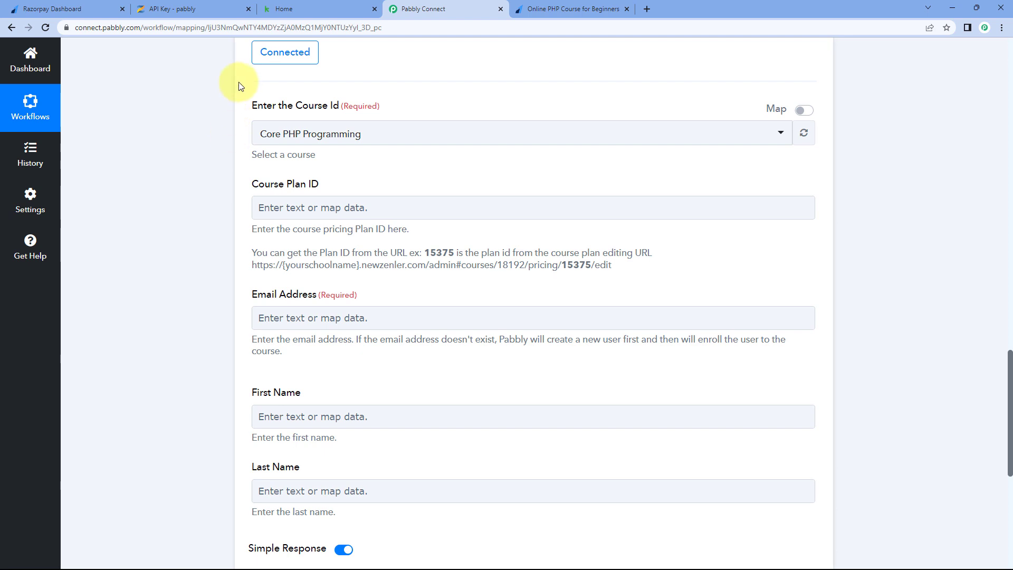
click(426, 133)
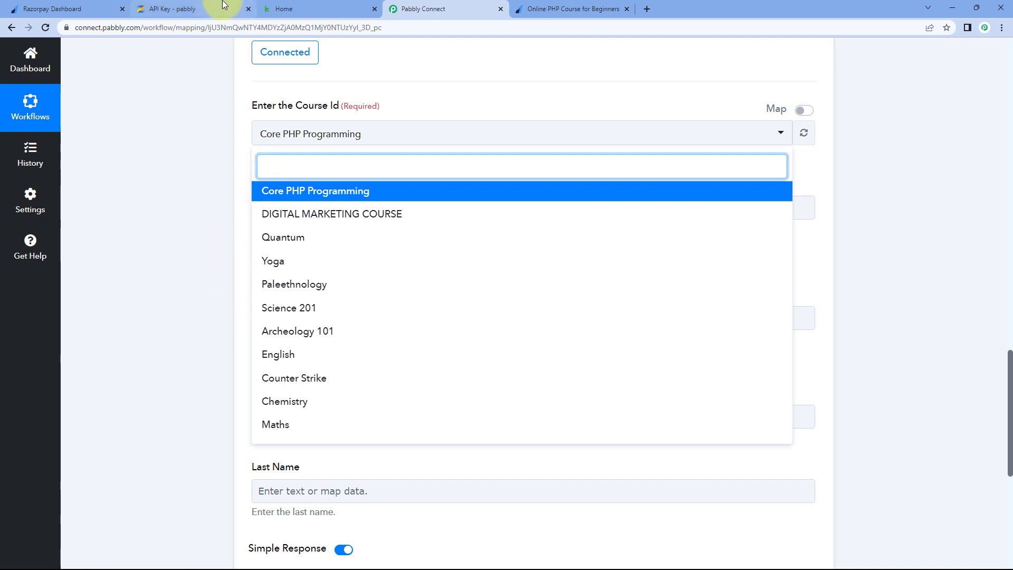
click(182, 9)
click(214, 66)
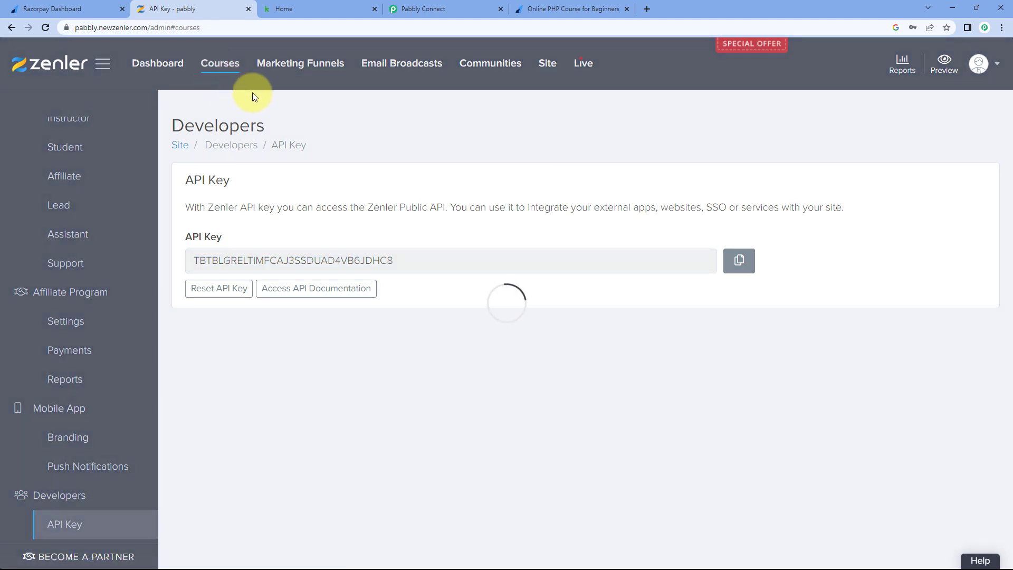
scroll(387, 165, down, 8)
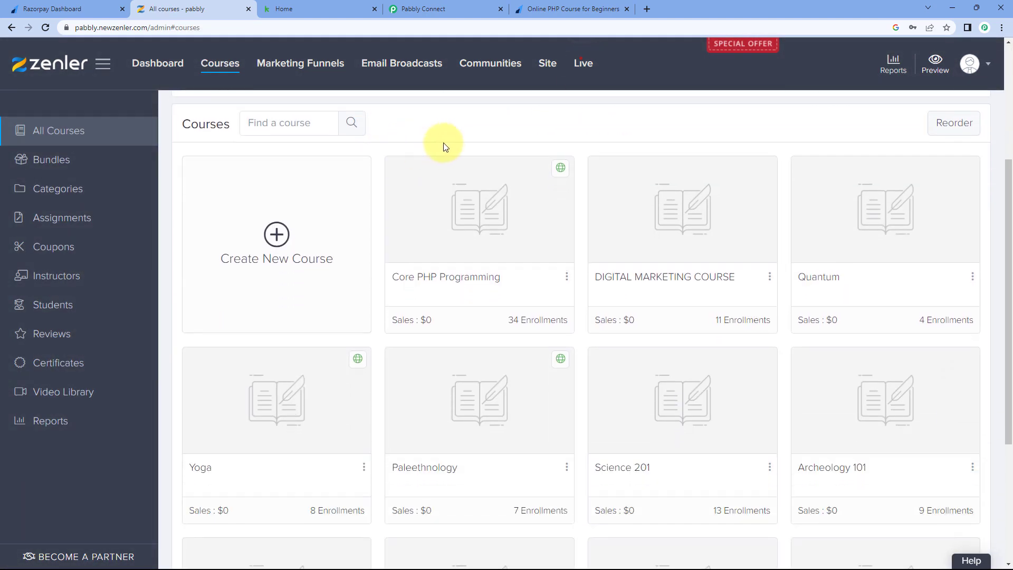
scroll(422, 155, up, 4)
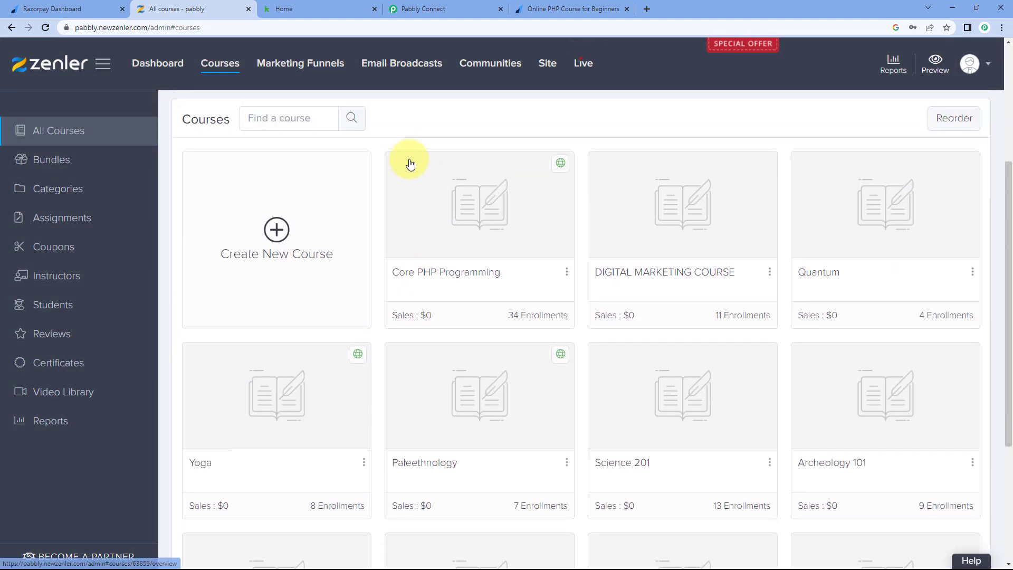
click(428, 7)
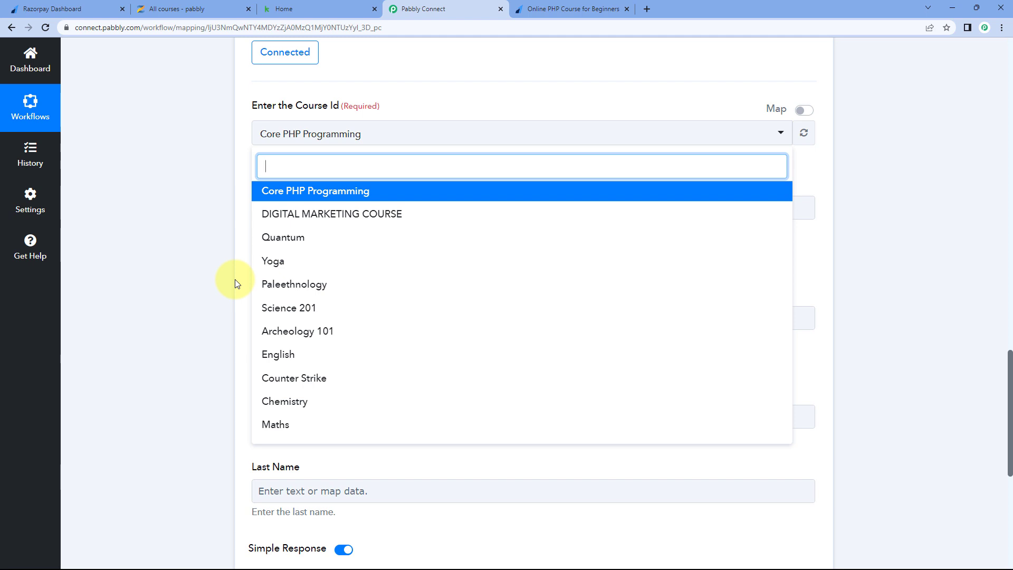
click(554, 9)
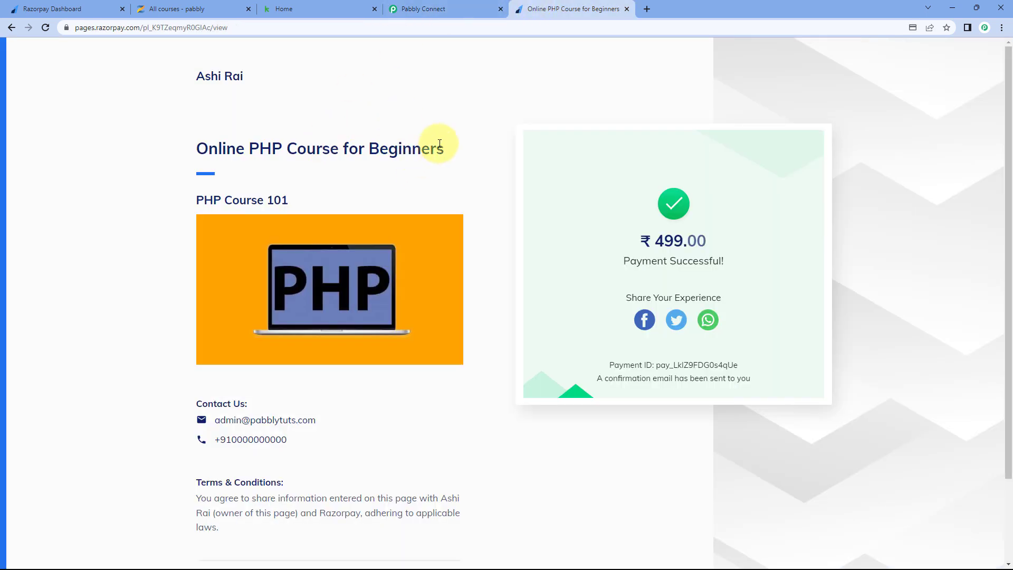
drag(250, 147, 342, 144)
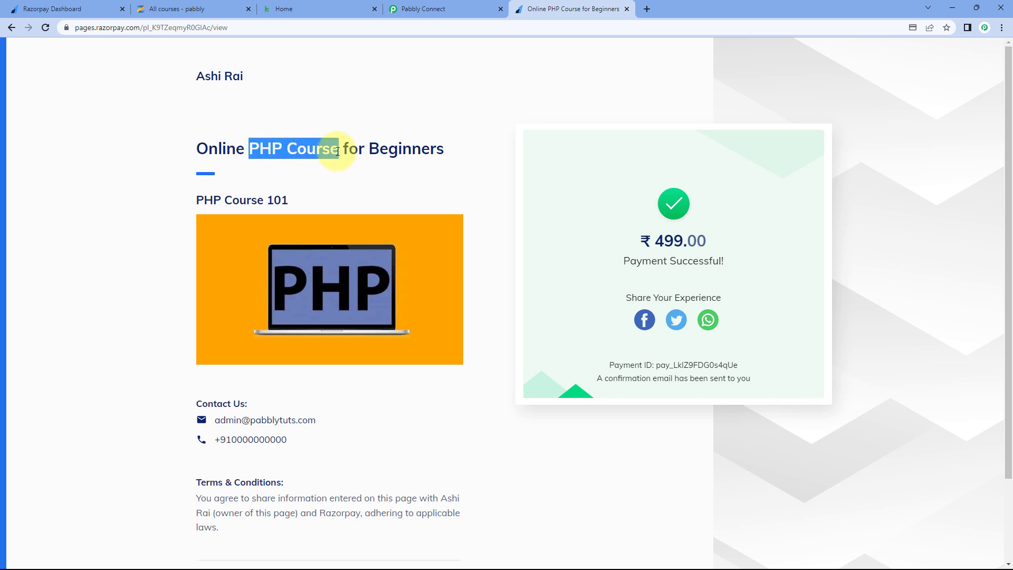
click(397, 6)
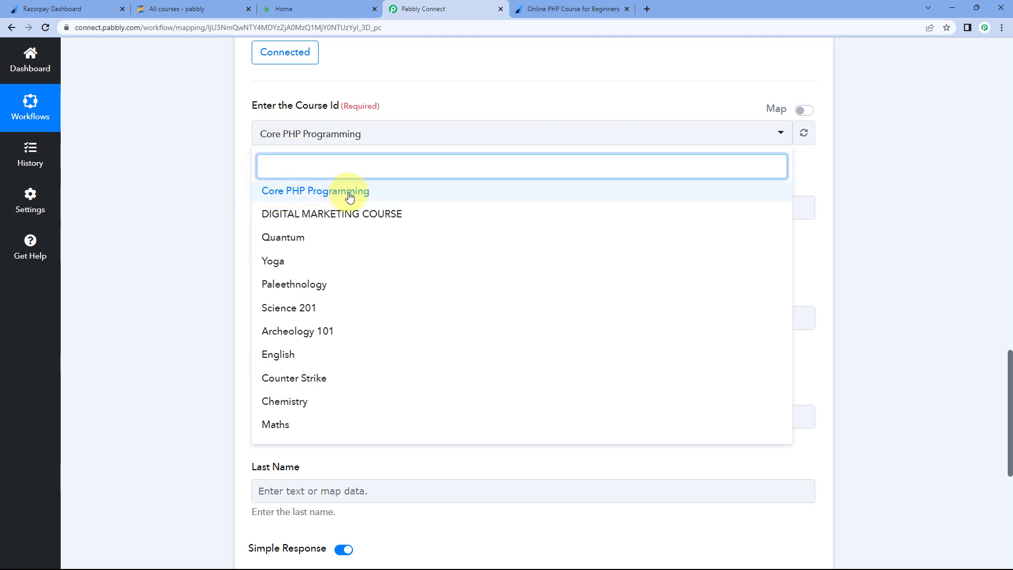
click(572, 9)
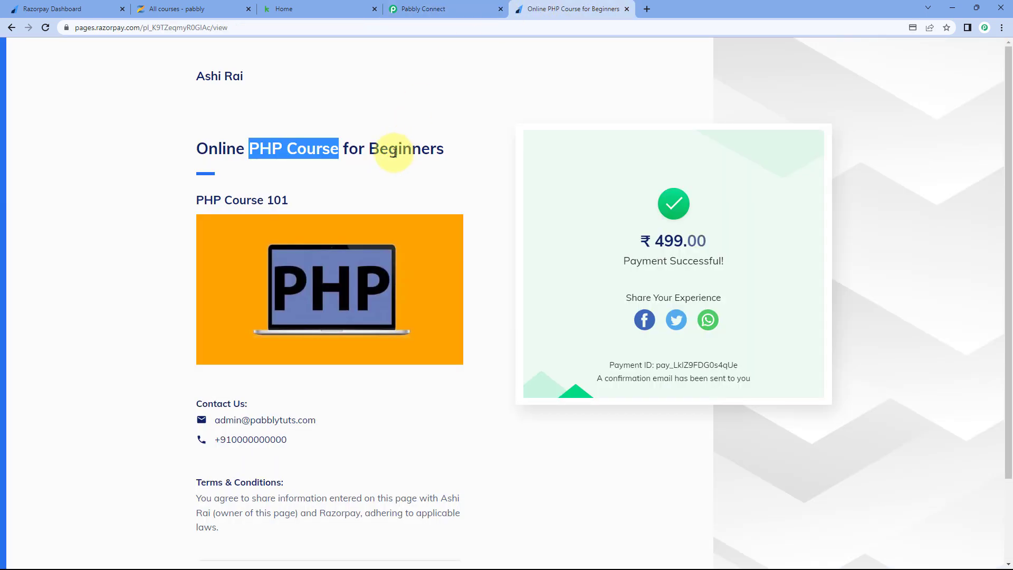
click(450, 151)
drag(445, 151, 323, 106)
click(324, 106)
click(450, 5)
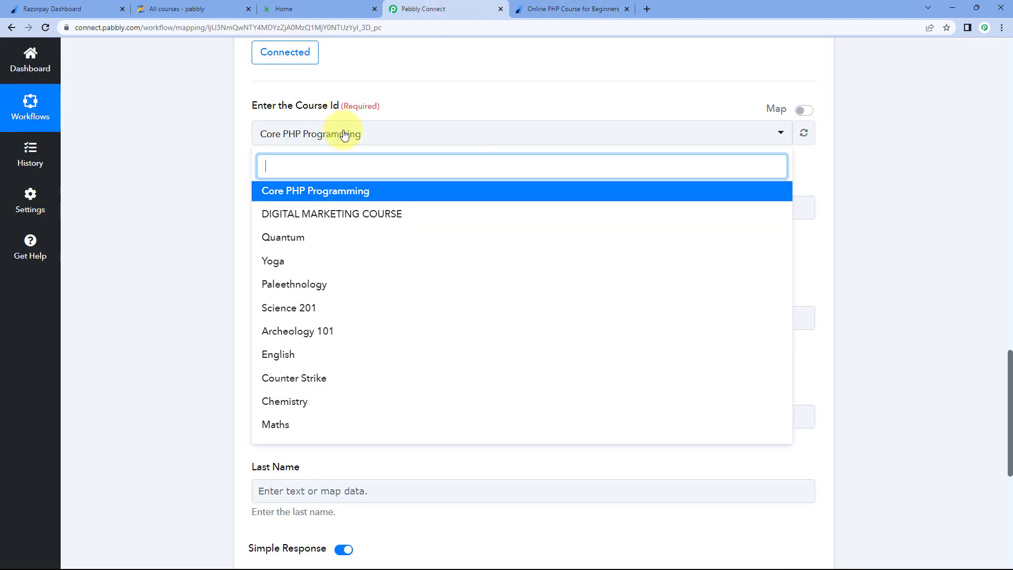
click(345, 195)
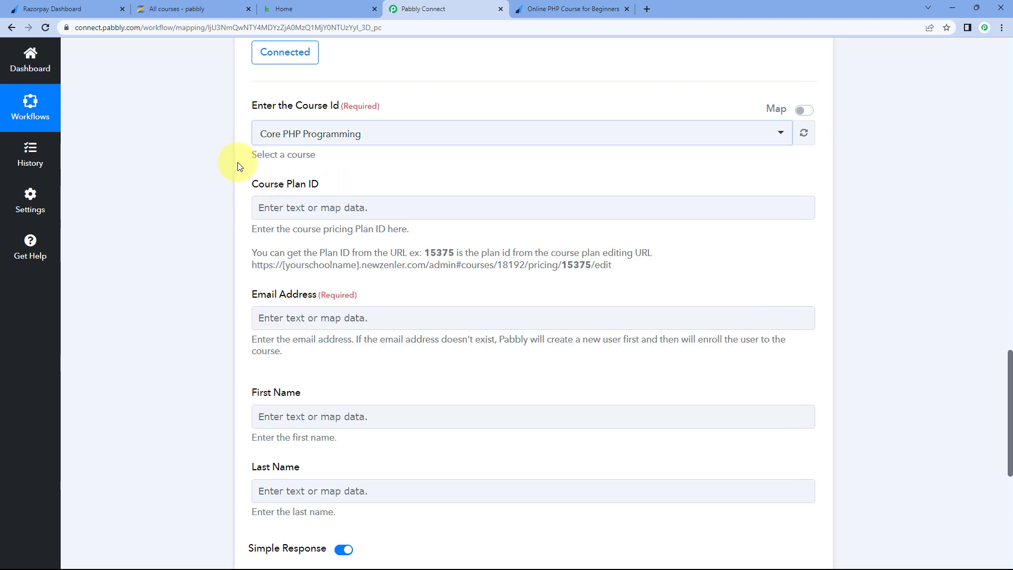
scroll(237, 167, down, 1)
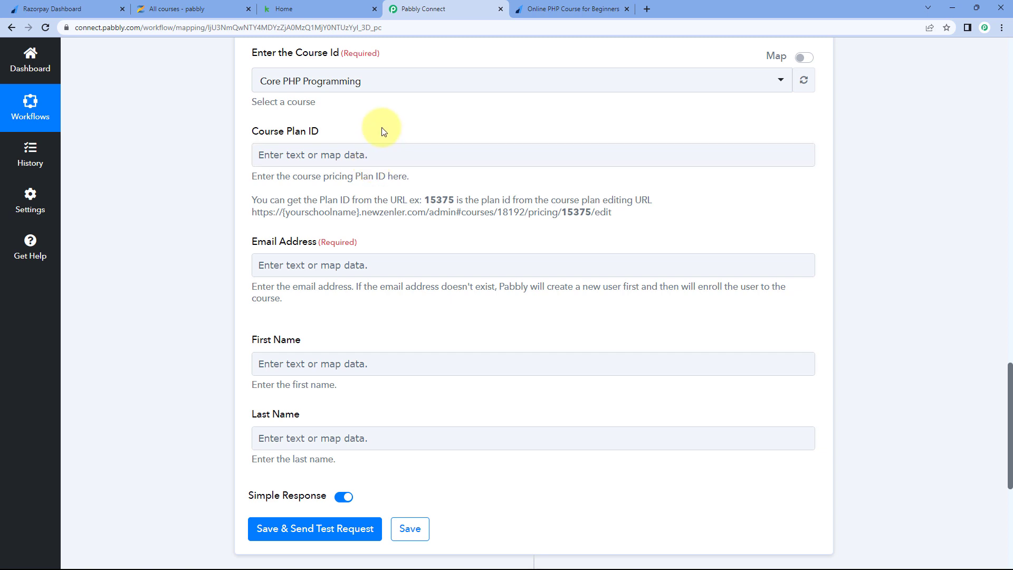
- Open the Core PHP Programming course's pricing plan for editing in Zenler
click(206, 6)
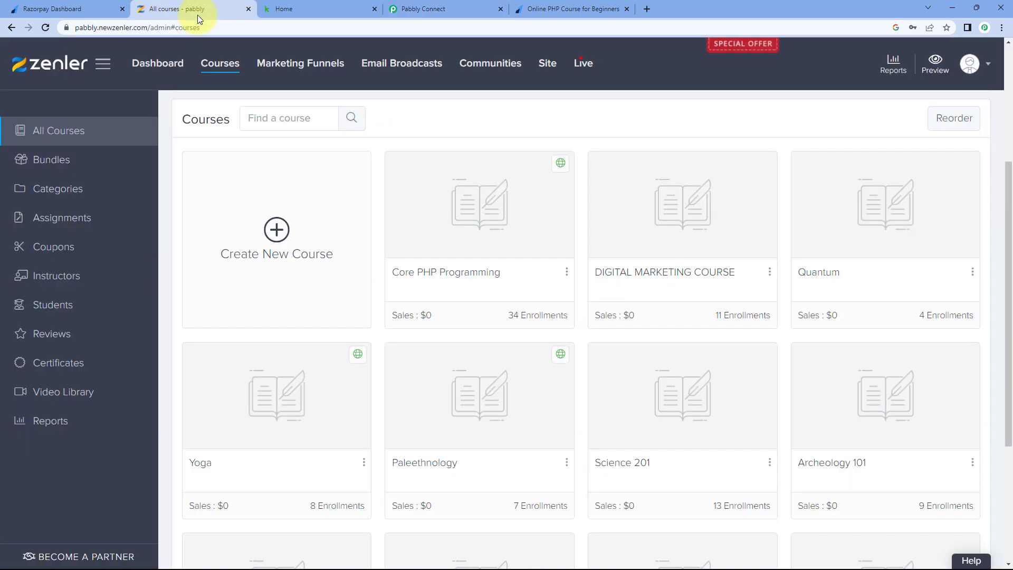
click(439, 277)
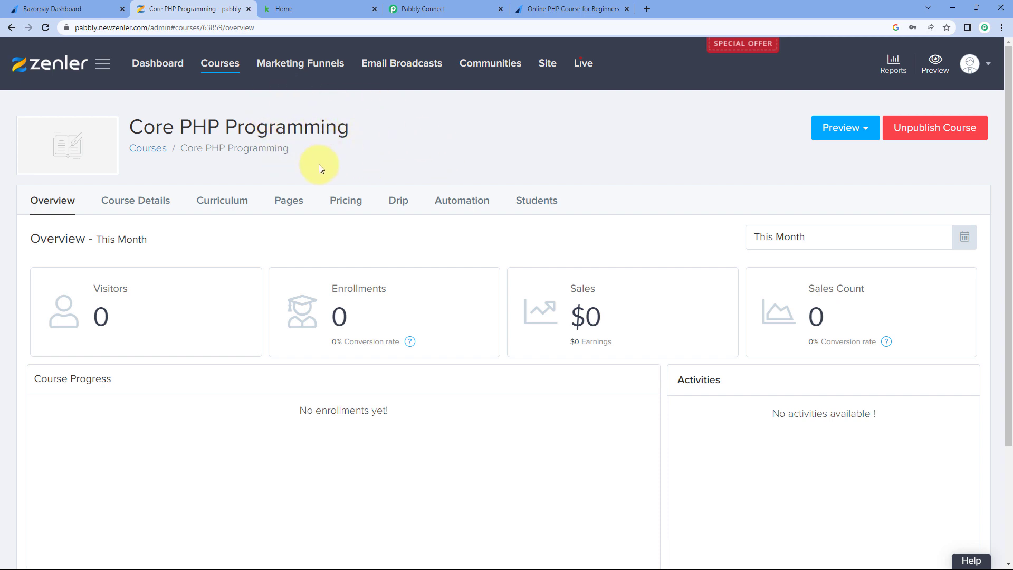
click(355, 203)
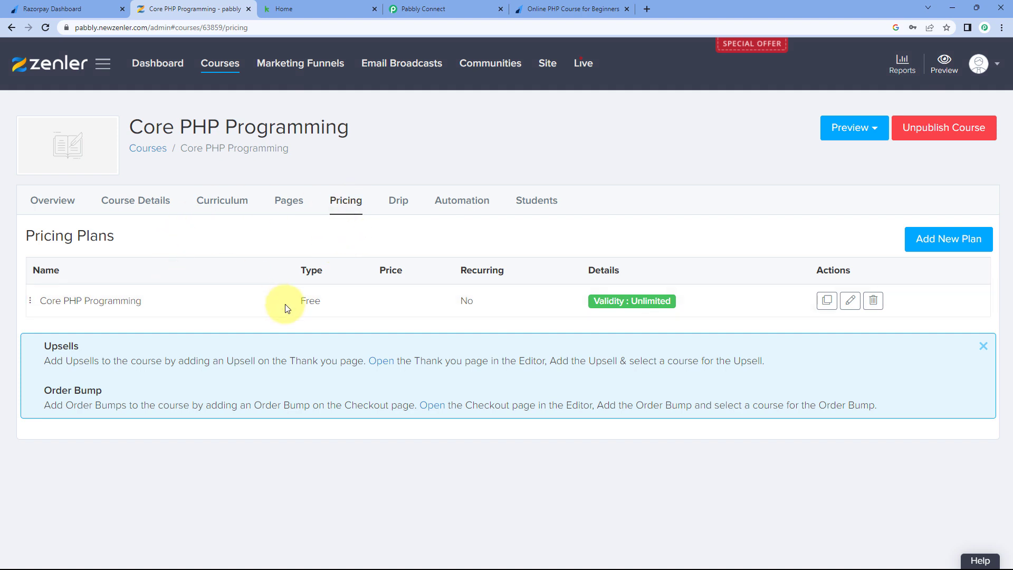
click(984, 347)
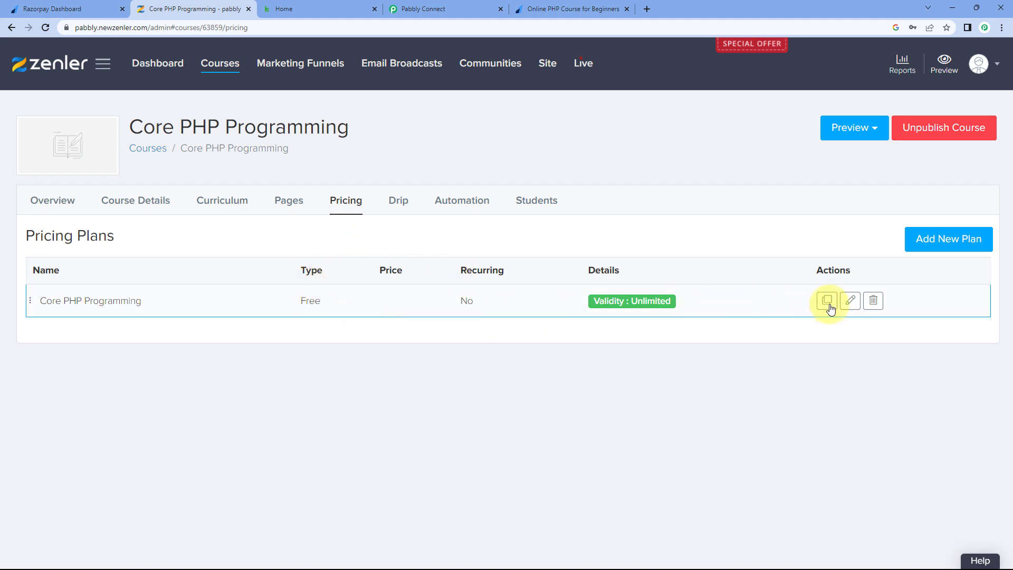
click(850, 302)
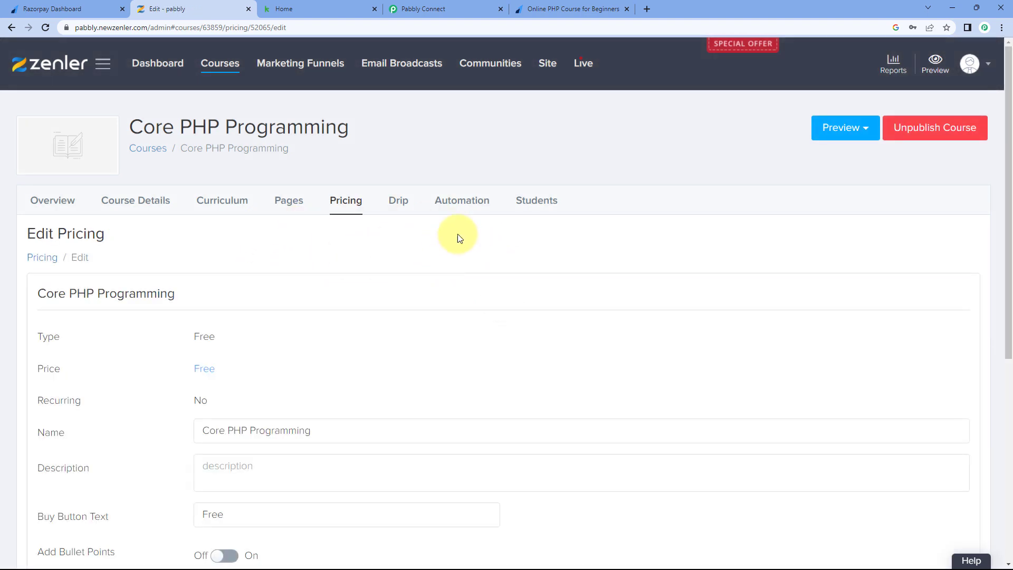
- Copy plan ID 52065 from the address bar and return to the Course Plan ID field
double_click(261, 27)
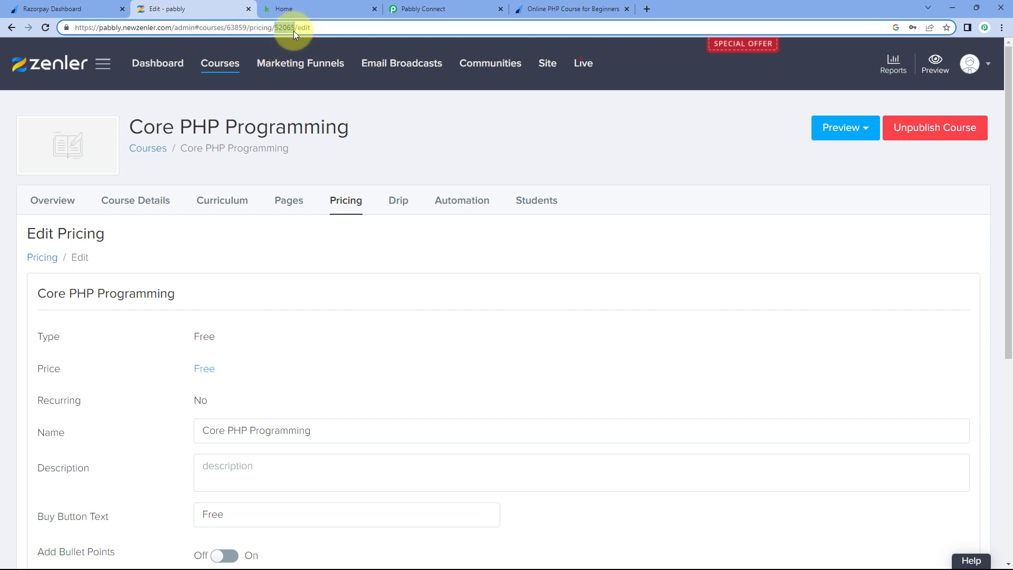
right_click(282, 28)
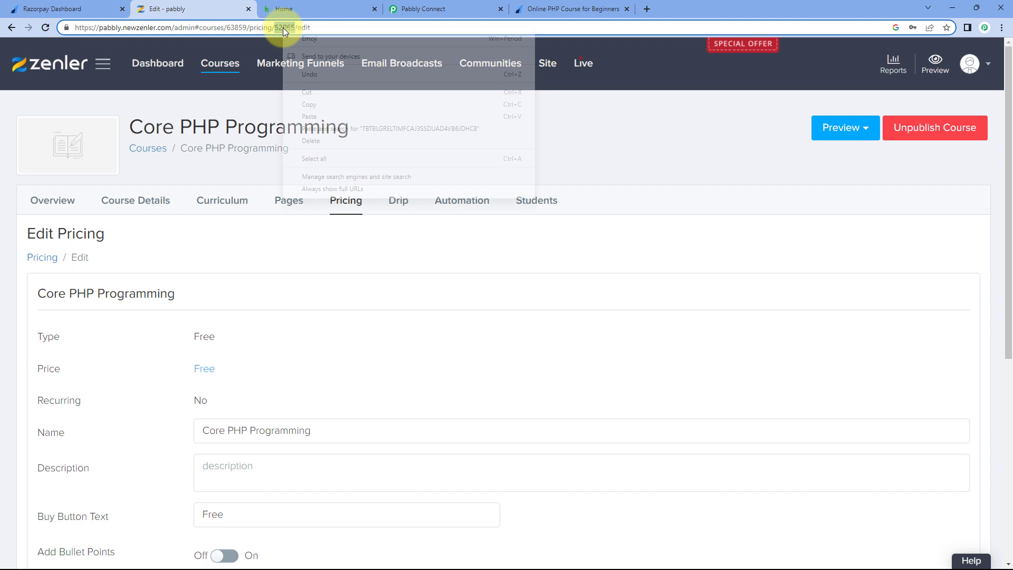
click(316, 97)
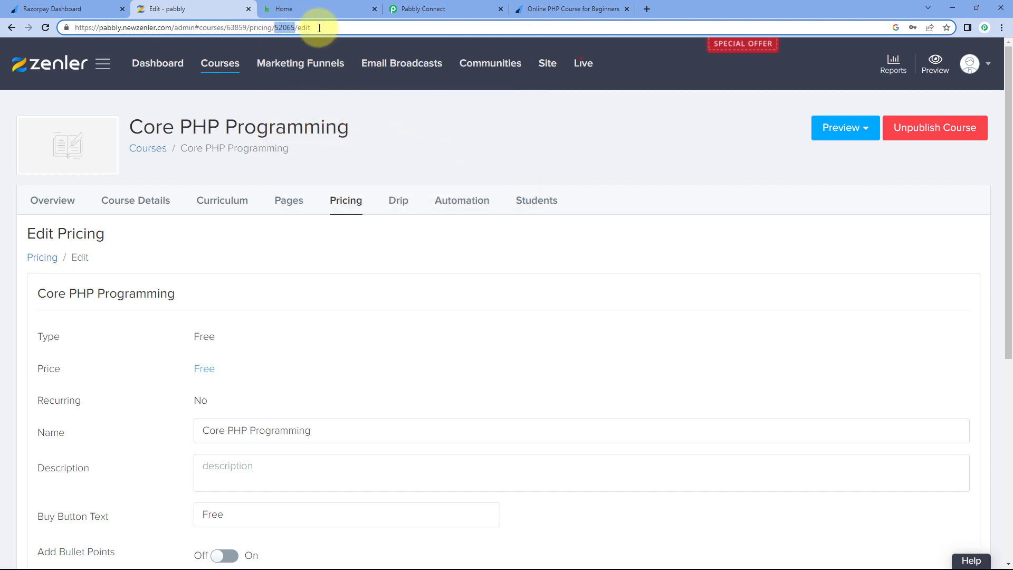
click(422, 9)
click(279, 153)
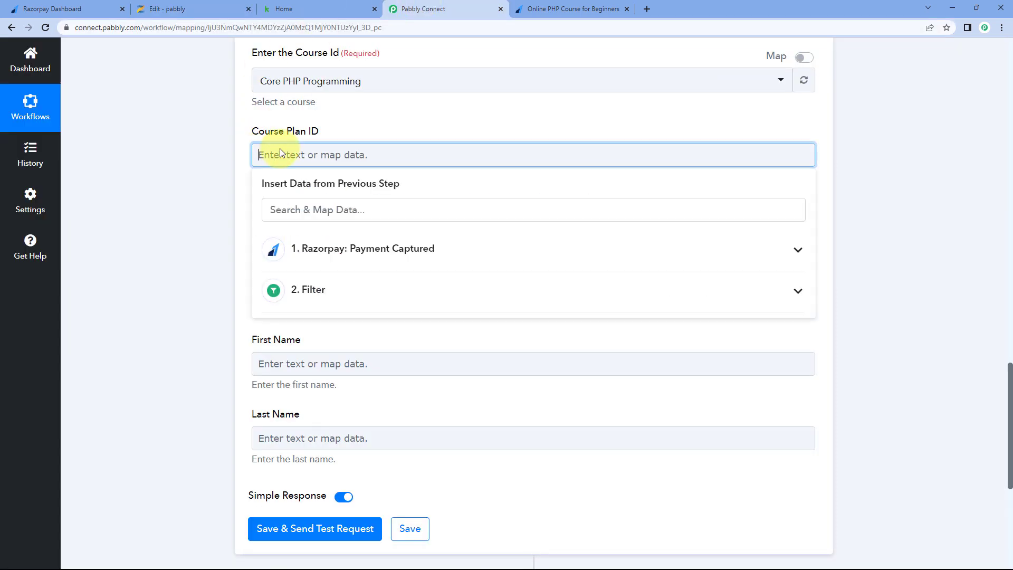
right_click(280, 153)
click(269, 158)
right_click(269, 157)
click(299, 235)
click(244, 182)
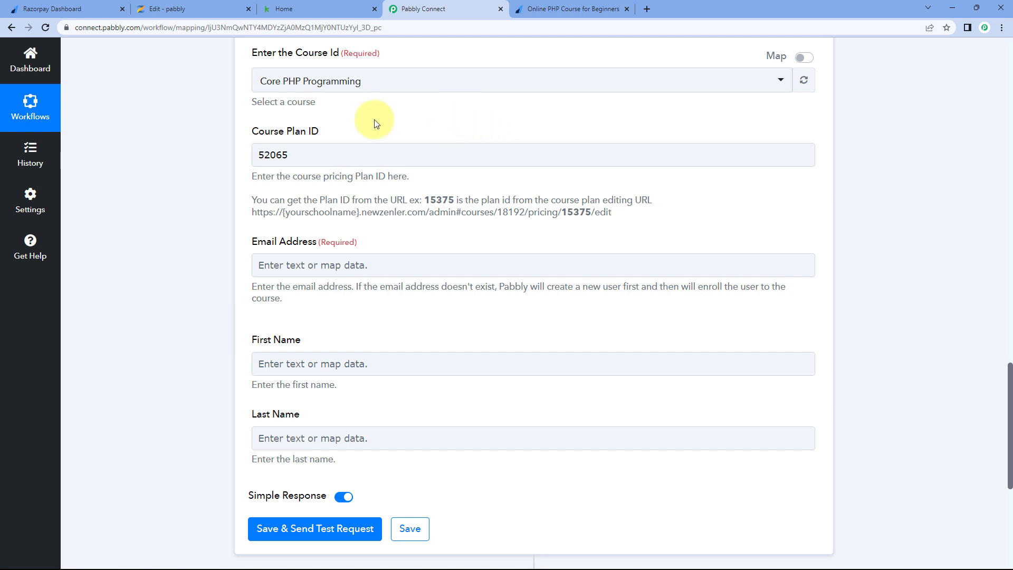
scroll(226, 149, down, 2)
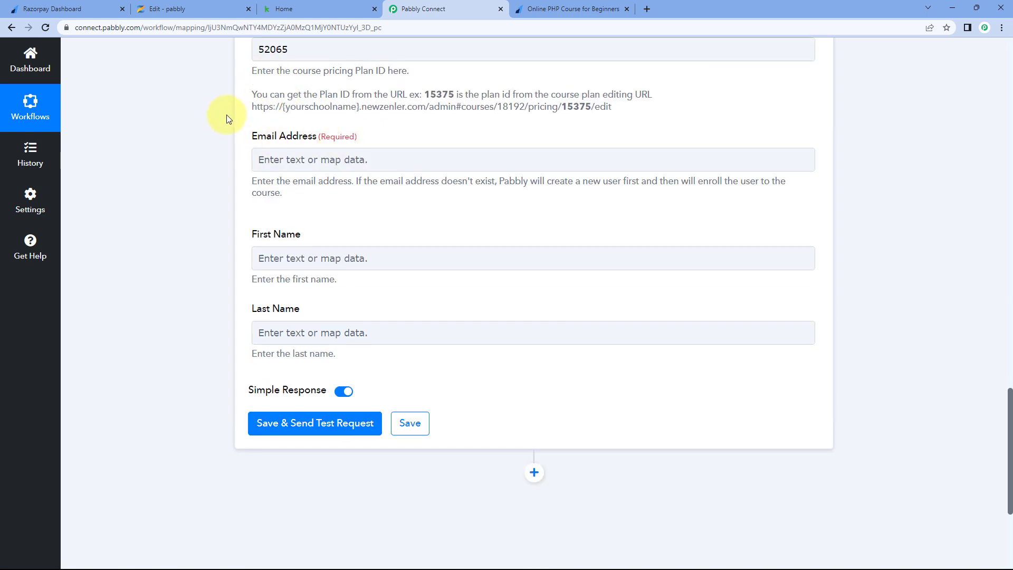
scroll(226, 118, down, 1)
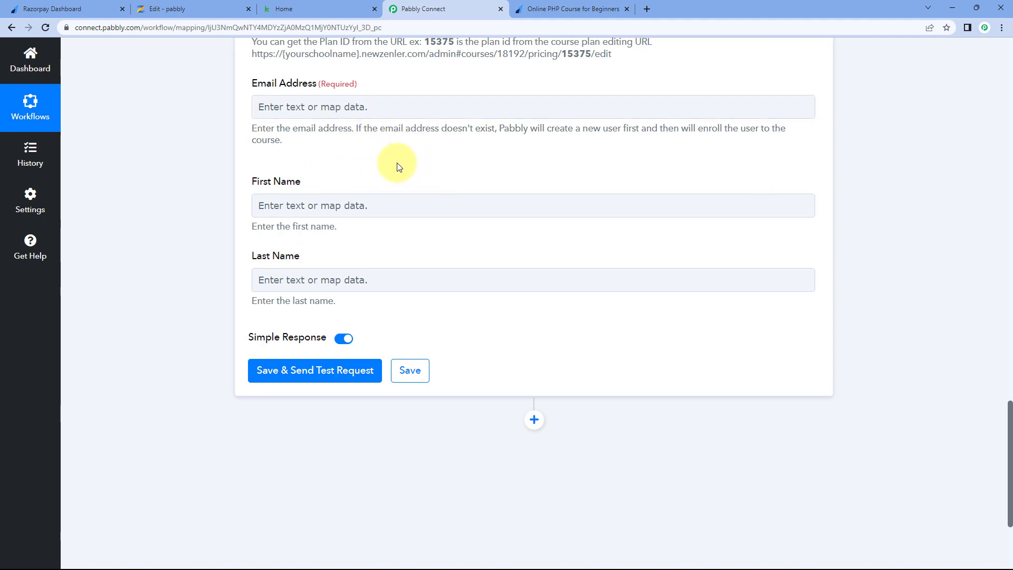
scroll(543, 163, up, 10)
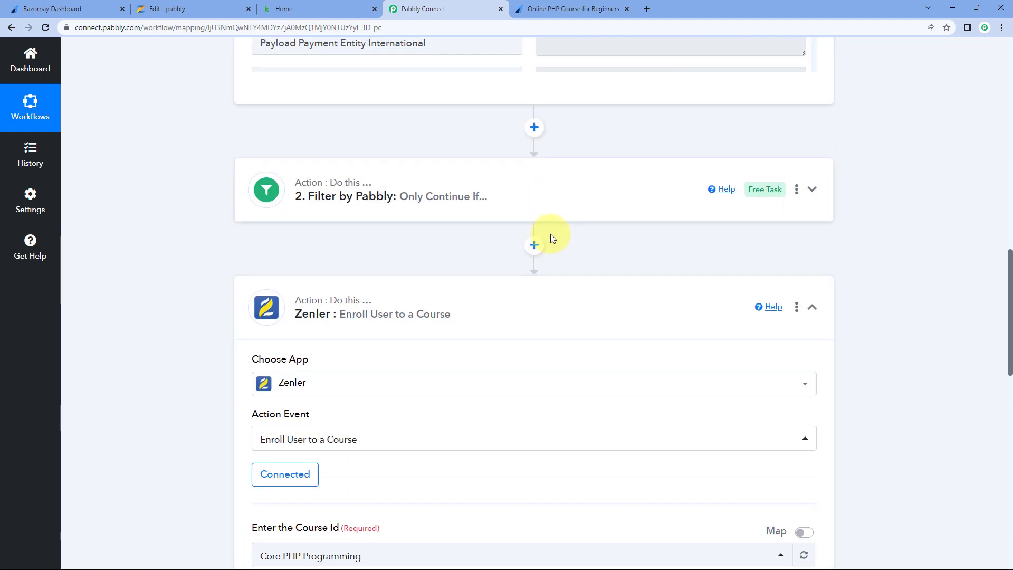
scroll(550, 236, up, 6)
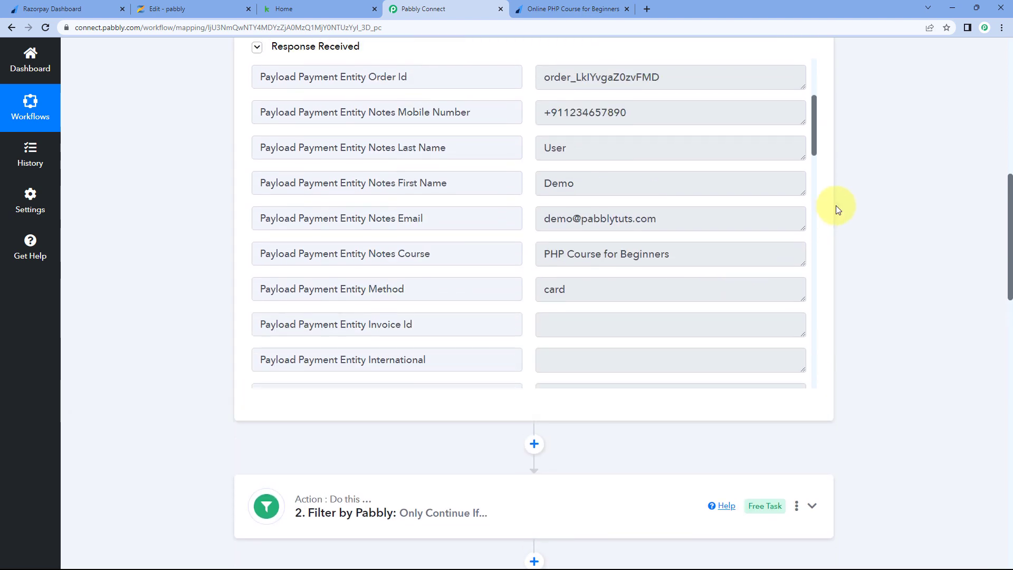
scroll(837, 209, up, 1)
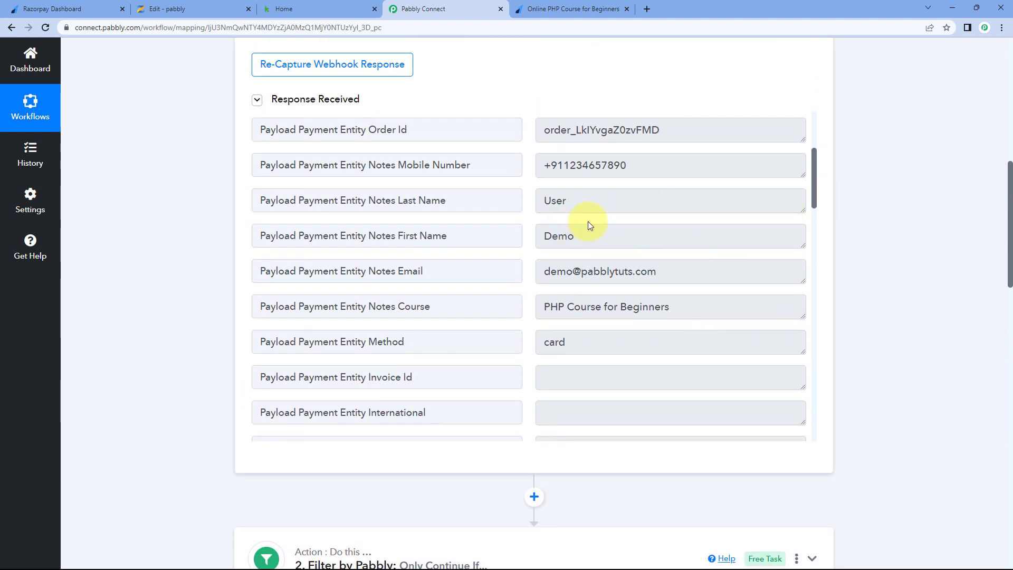
drag(598, 241, 544, 237)
drag(604, 202, 530, 201)
drag(660, 271, 521, 271)
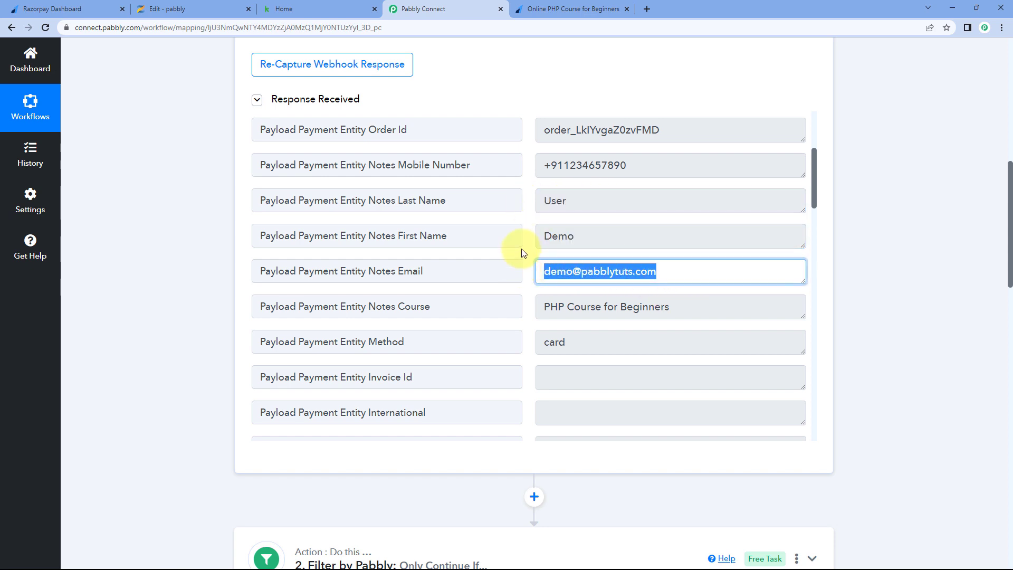
click(522, 253)
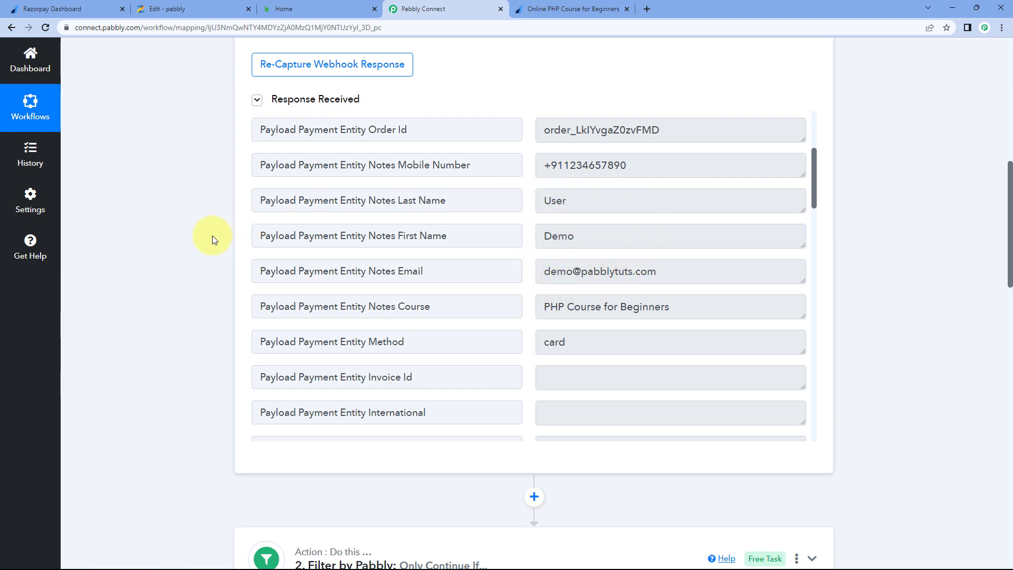
scroll(212, 236, down, 9)
scroll(212, 235, down, 10)
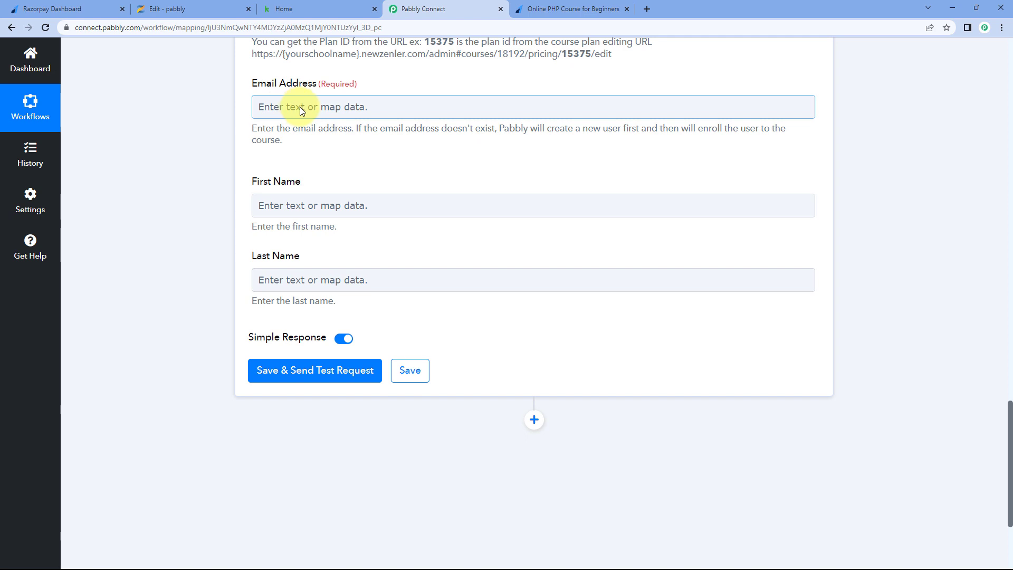
- Map the Razorpay payment's Notes Email into Email Address
click(286, 108)
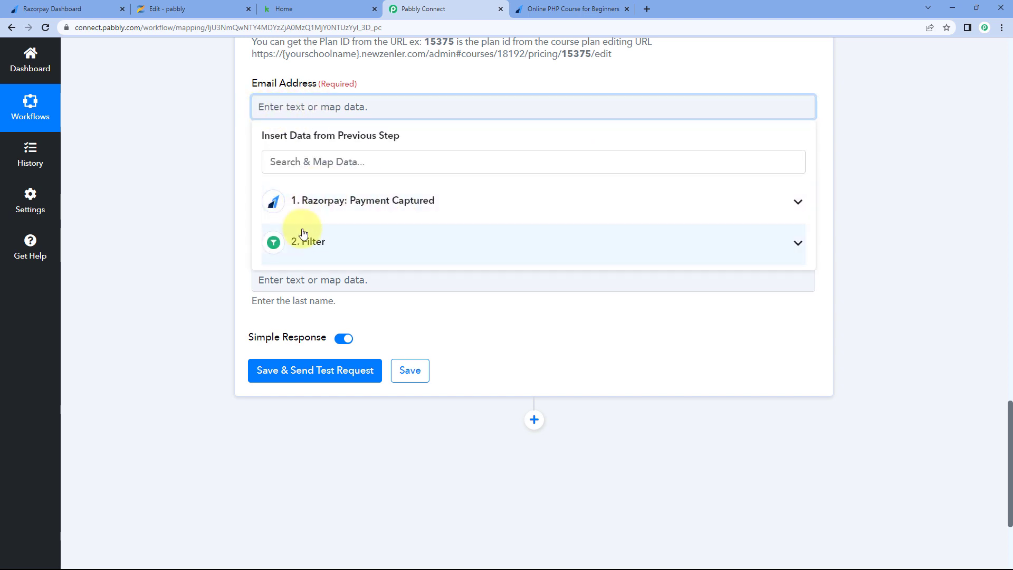
click(381, 194)
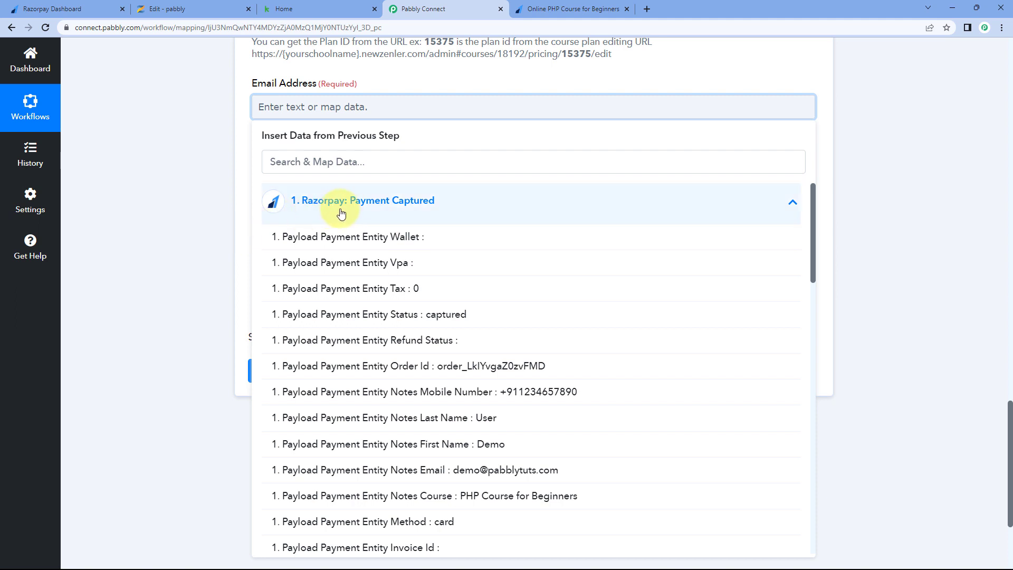
scroll(399, 275, down, 2)
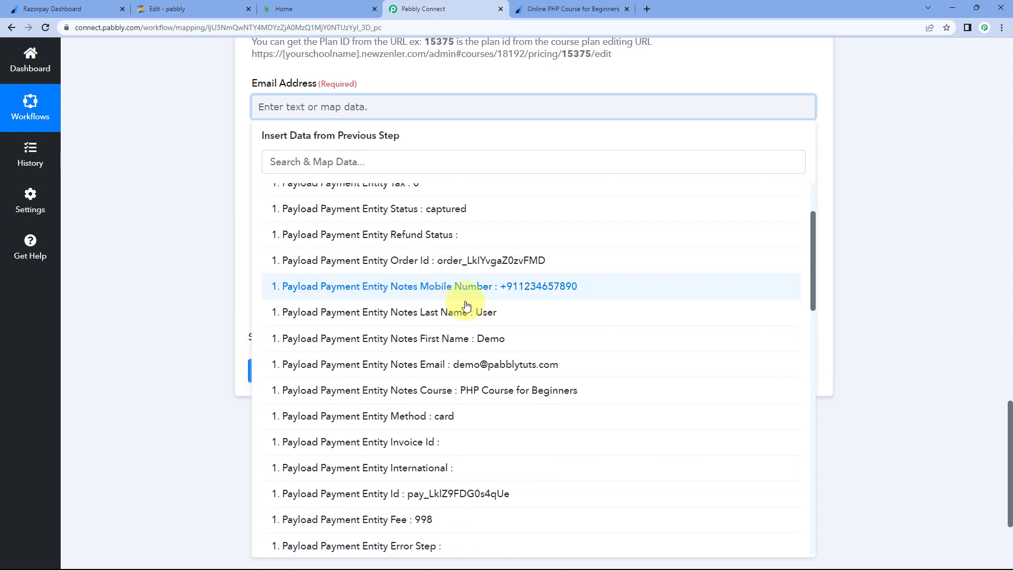
click(433, 369)
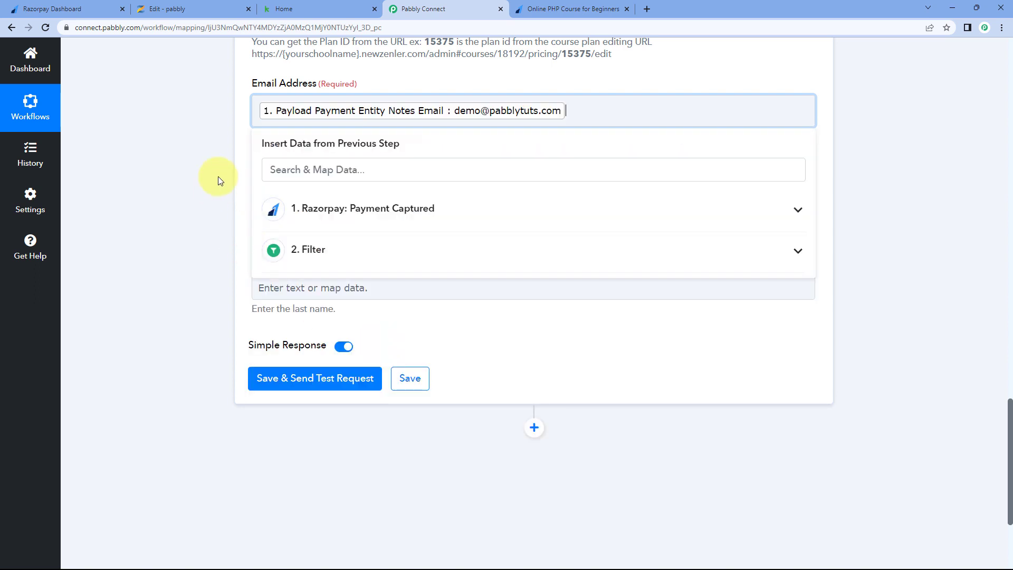
click(214, 176)
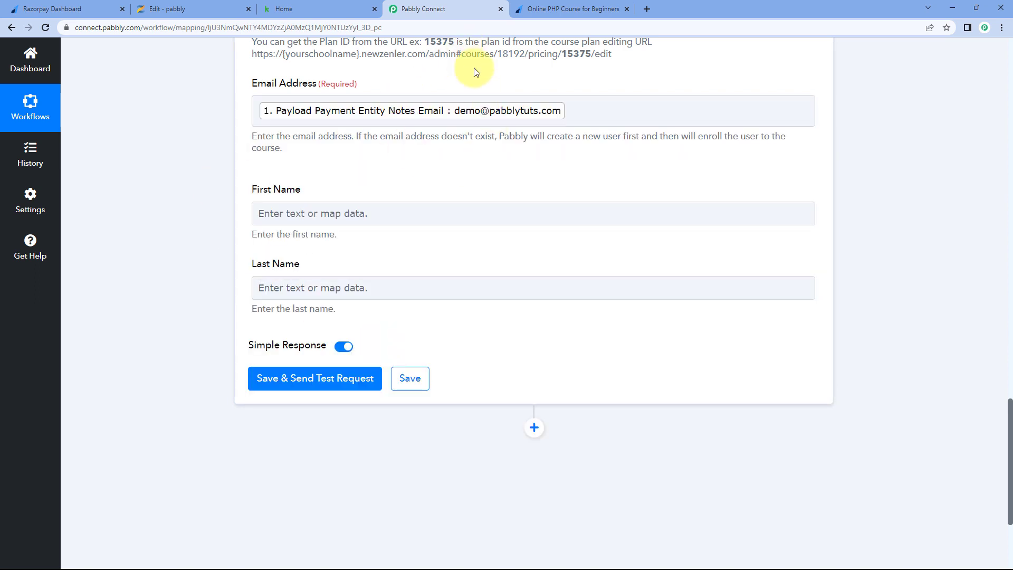
click(543, 9)
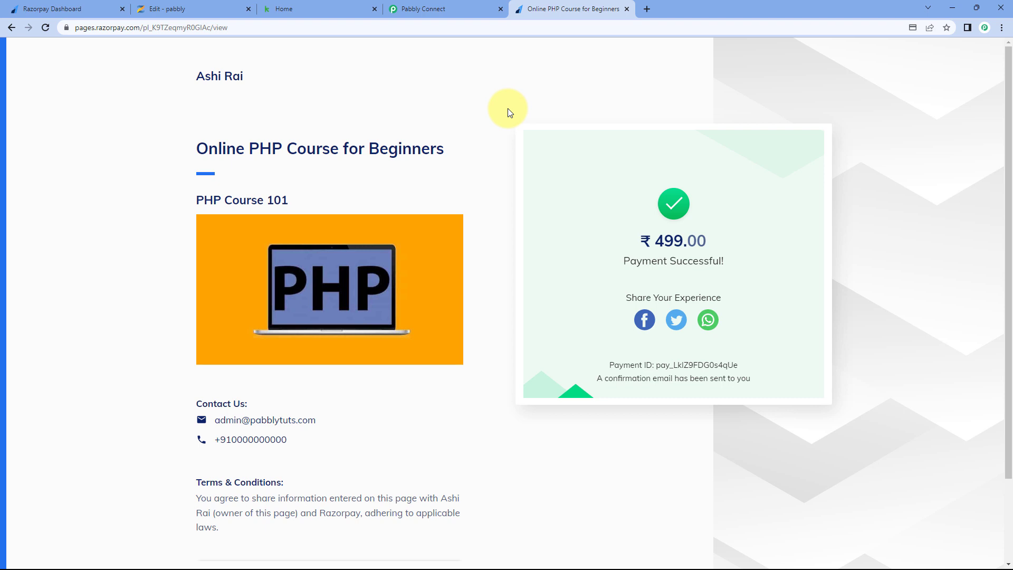
click(473, 6)
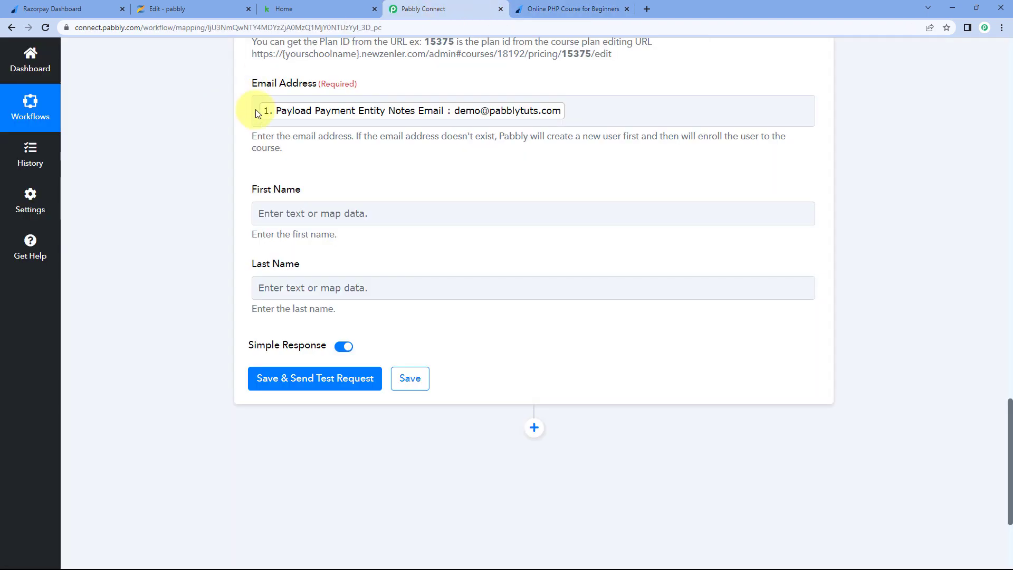
- Map the payment's Notes first name into First Name
scroll(342, 176, down, 1)
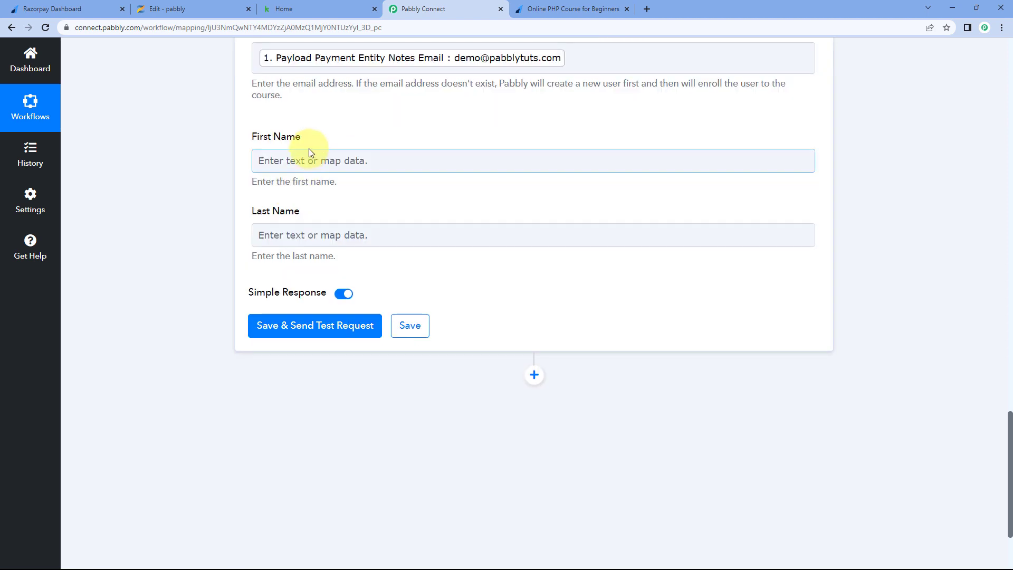
click(292, 162)
scroll(219, 170, down, 2)
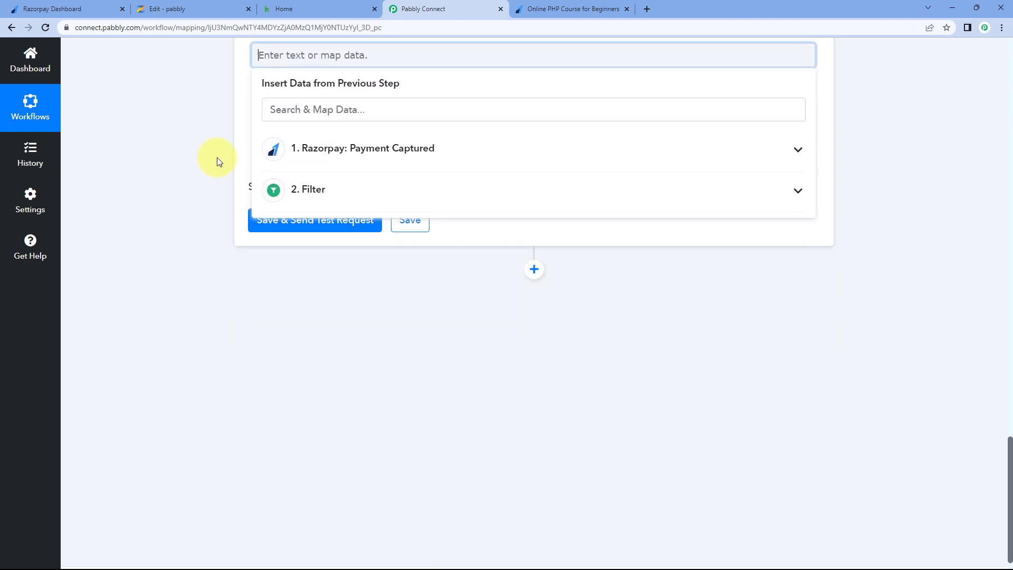
scroll(211, 158, up, 1)
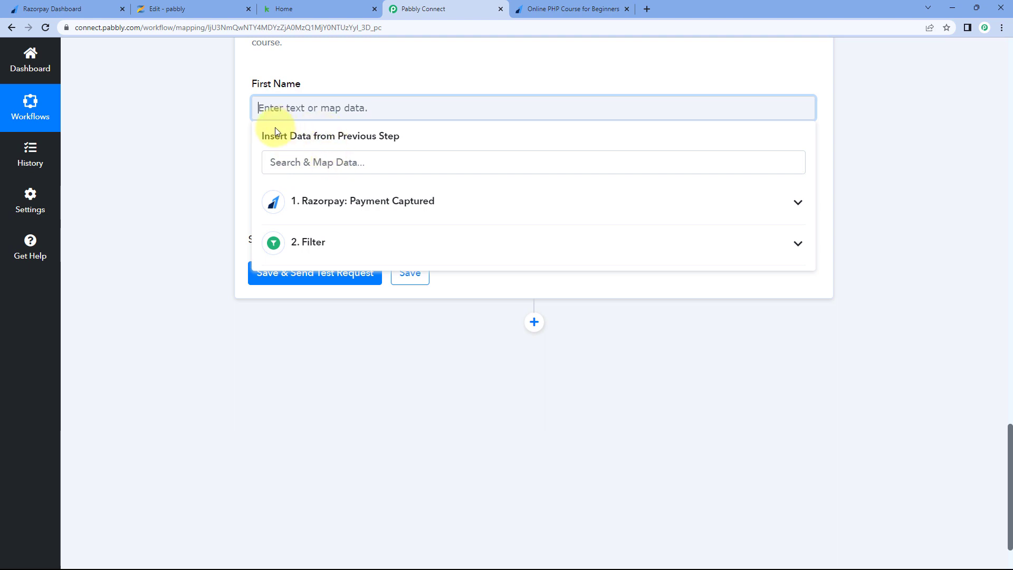
click(364, 218)
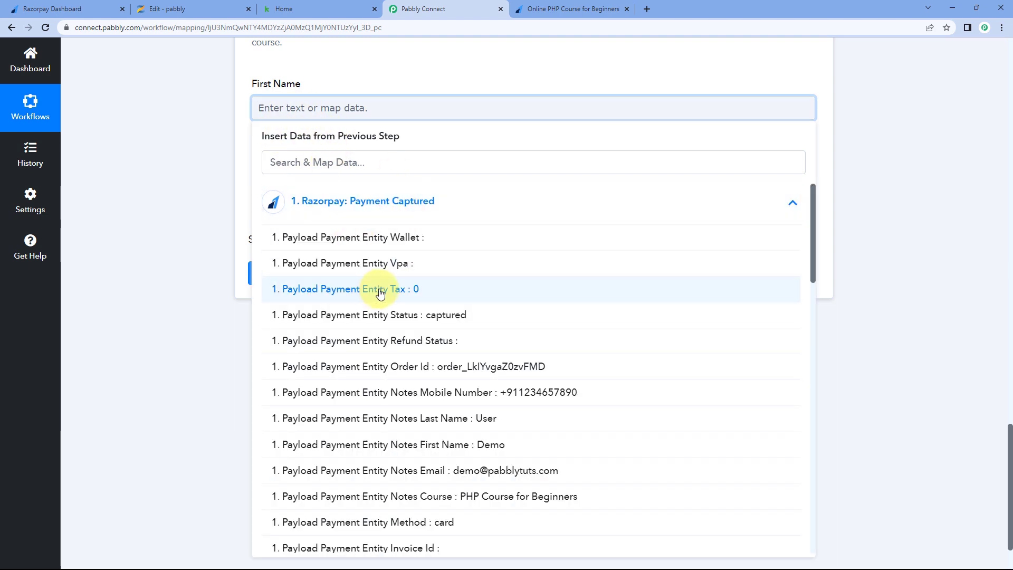
scroll(369, 316, down, 2)
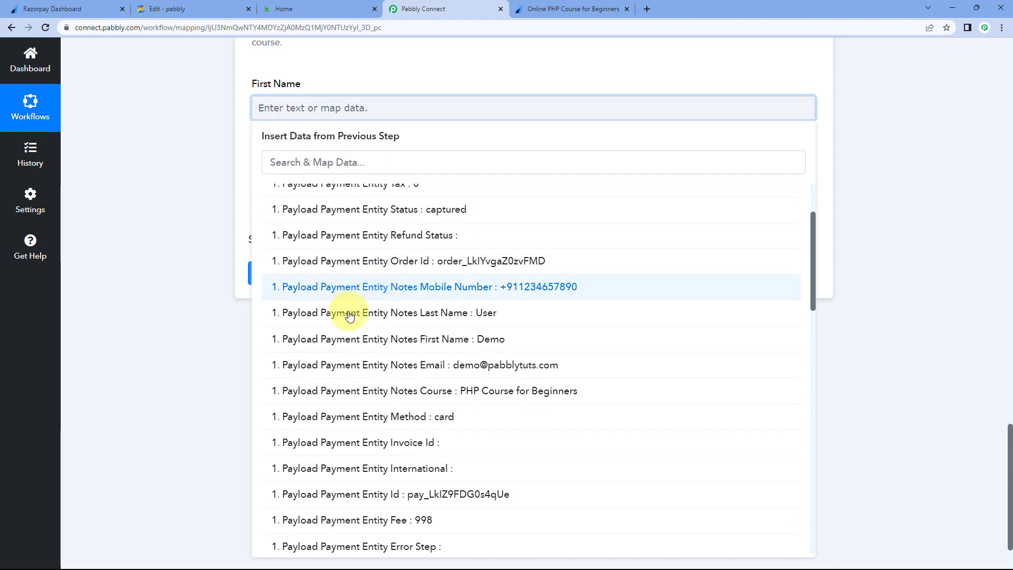
click(384, 337)
click(195, 118)
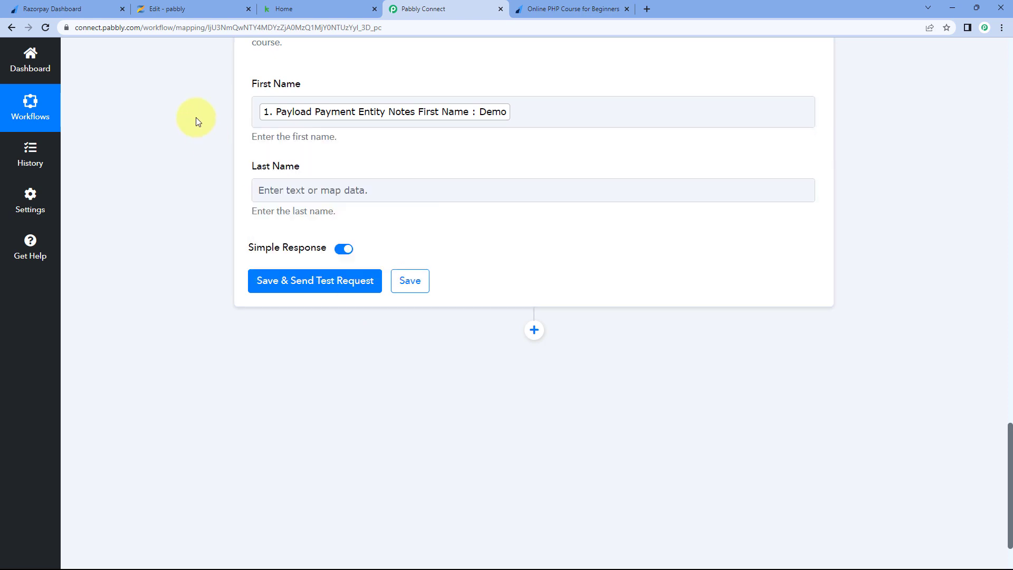
- Map the payment's Notes last name into Last Name
click(322, 191)
scroll(254, 216, down, 2)
click(357, 199)
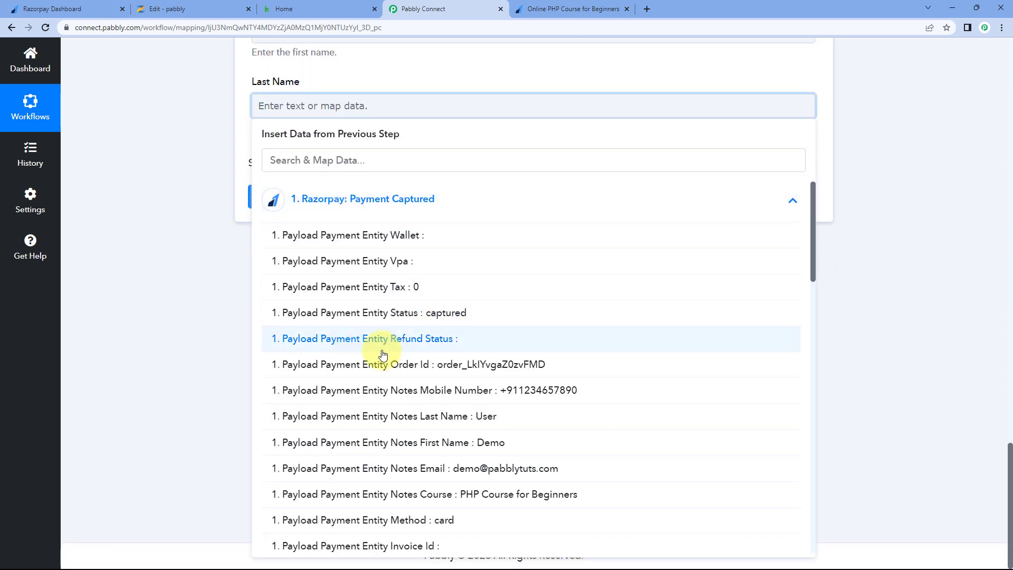
click(408, 416)
click(192, 143)
scroll(194, 141, up, 4)
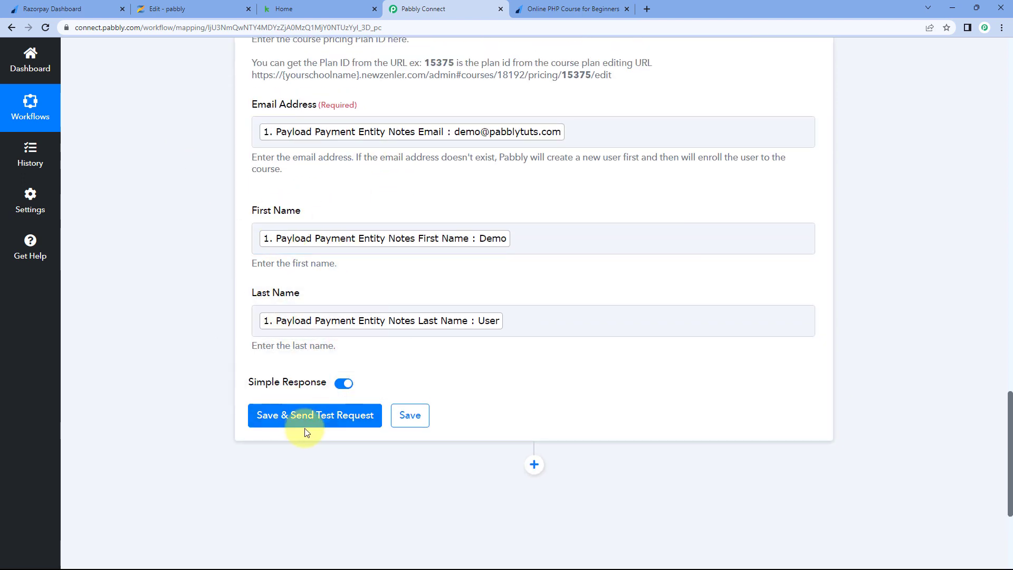
- Save the Zenler enrollment step and send a test request, confirming response 200 and success
click(316, 417)
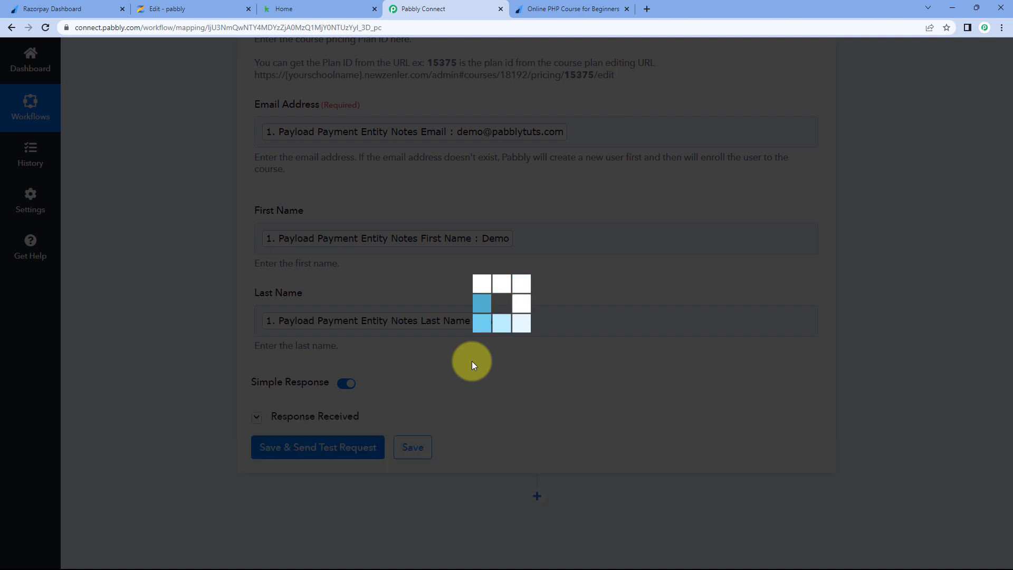
scroll(472, 364, down, 4)
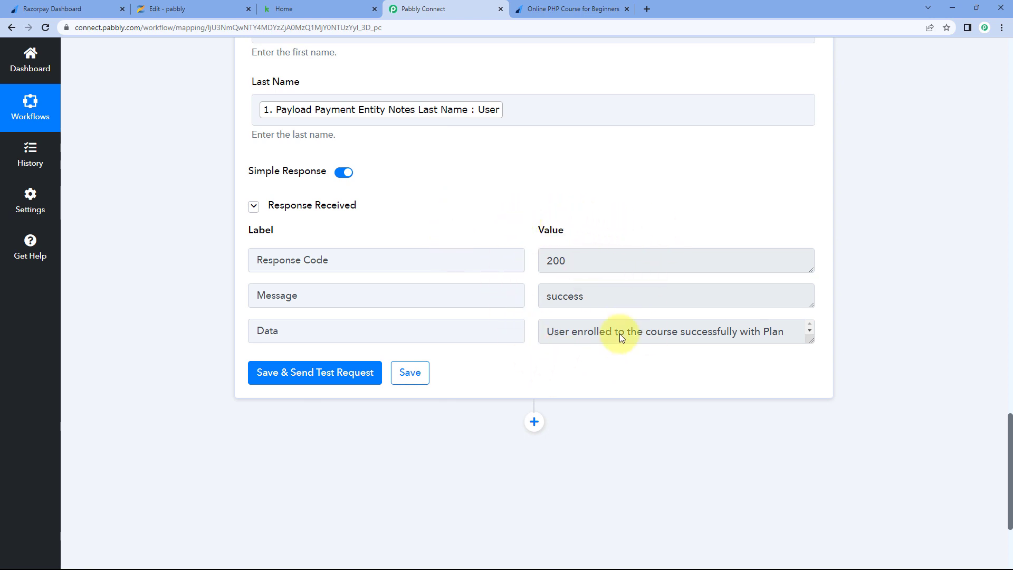
scroll(568, 285, up, 3)
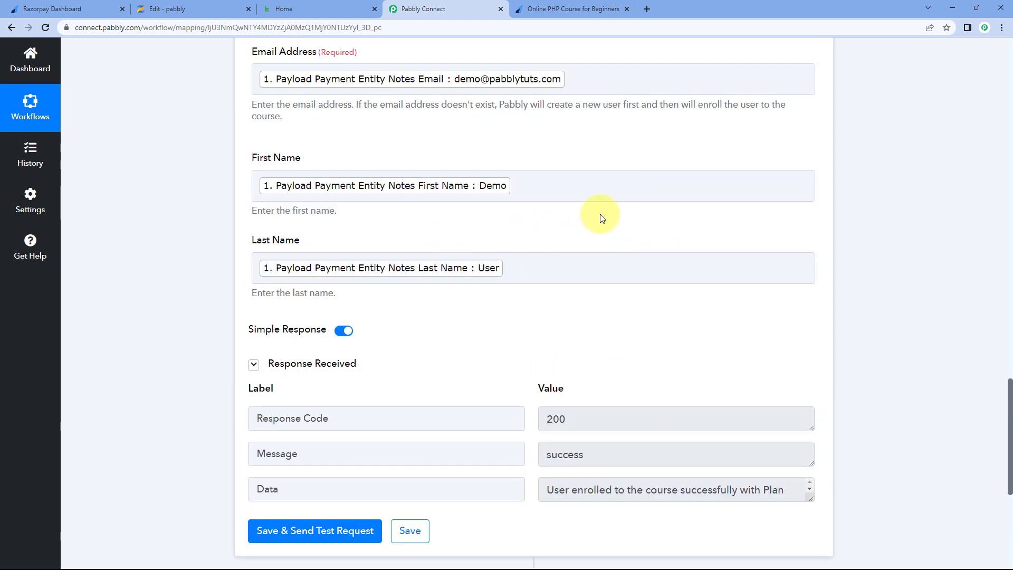
- Open the Zenler Students list for Core PHP Programming from the course page
click(206, 8)
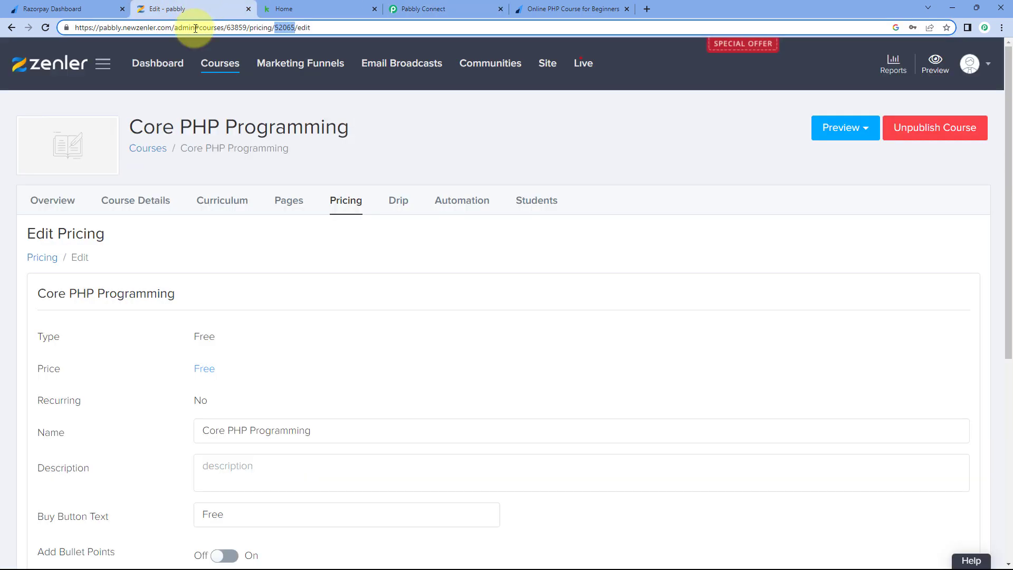
click(535, 205)
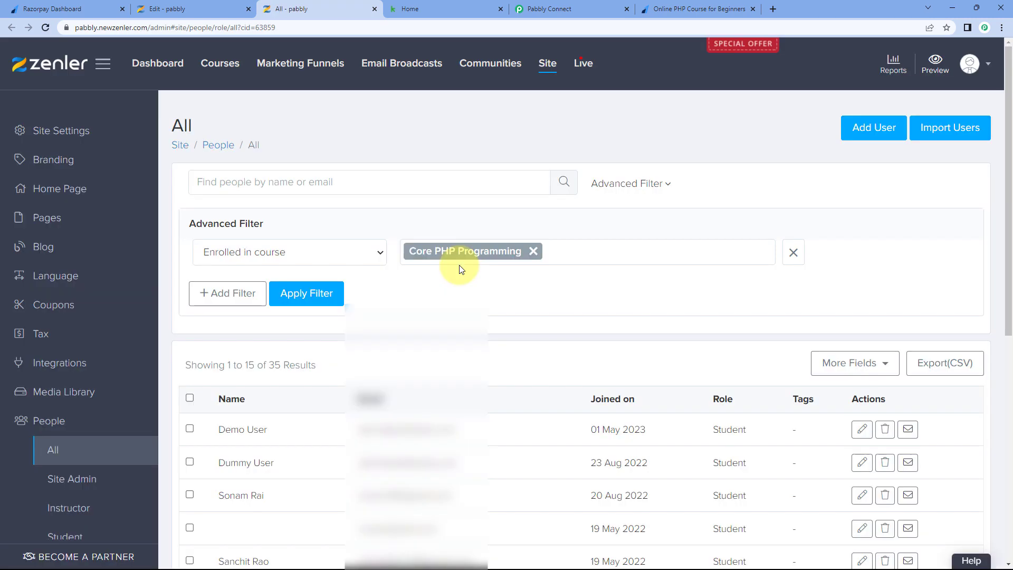
scroll(432, 270, down, 3)
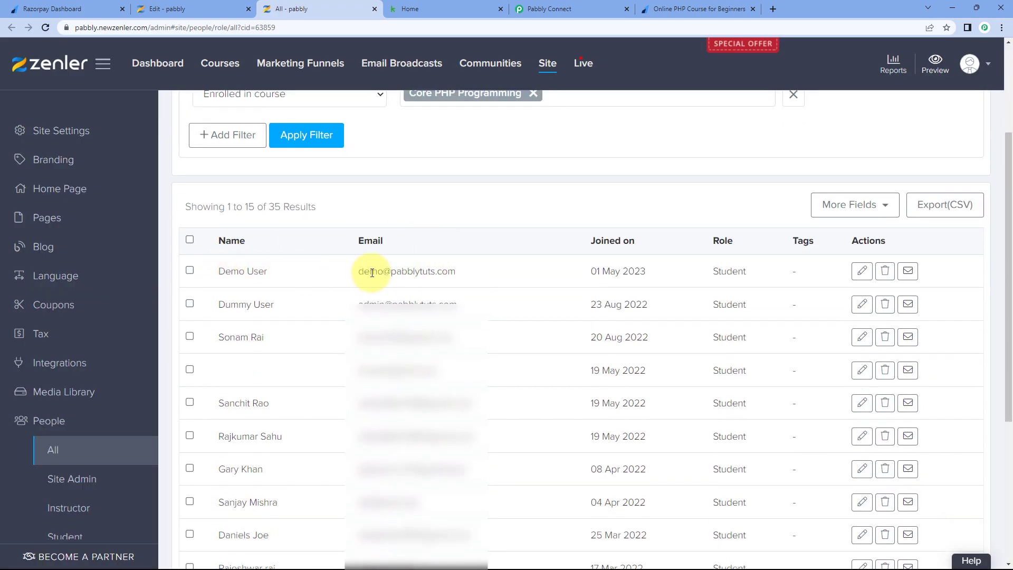
- Compare against the Razorpay payment page and locate the demo customer's email in the people list
click(660, 11)
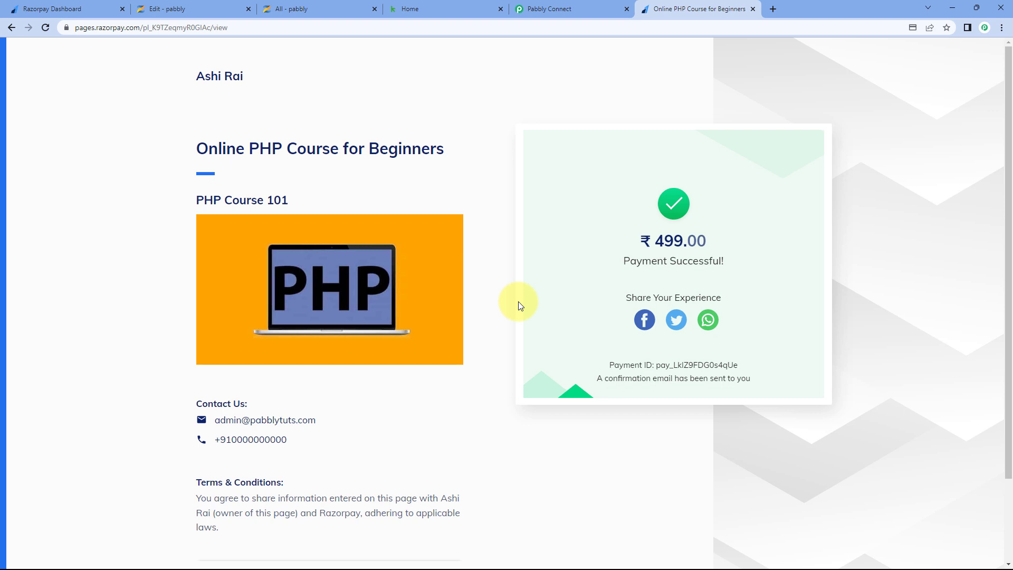
click(322, 9)
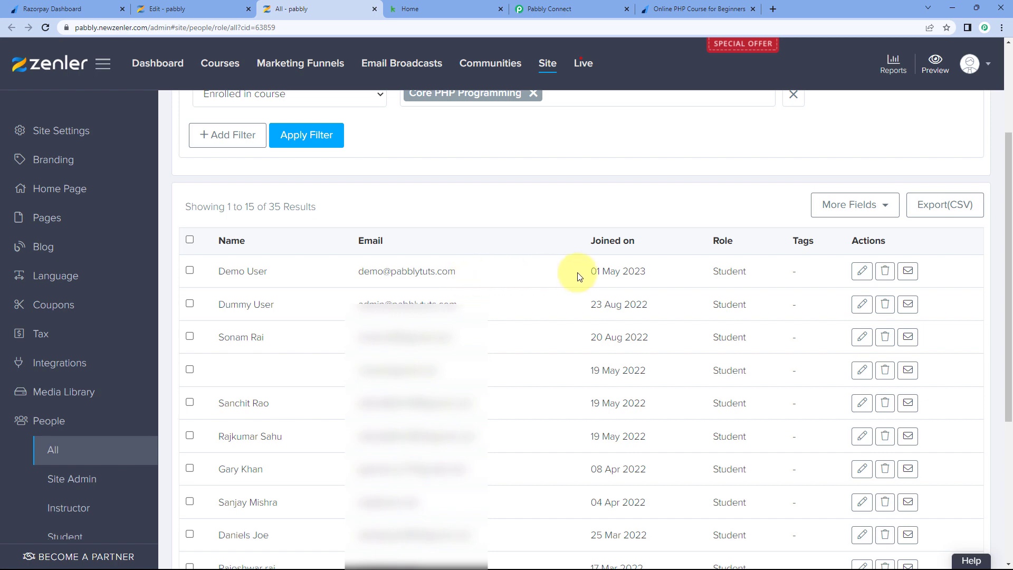
drag(491, 271, 210, 271)
click(400, 191)
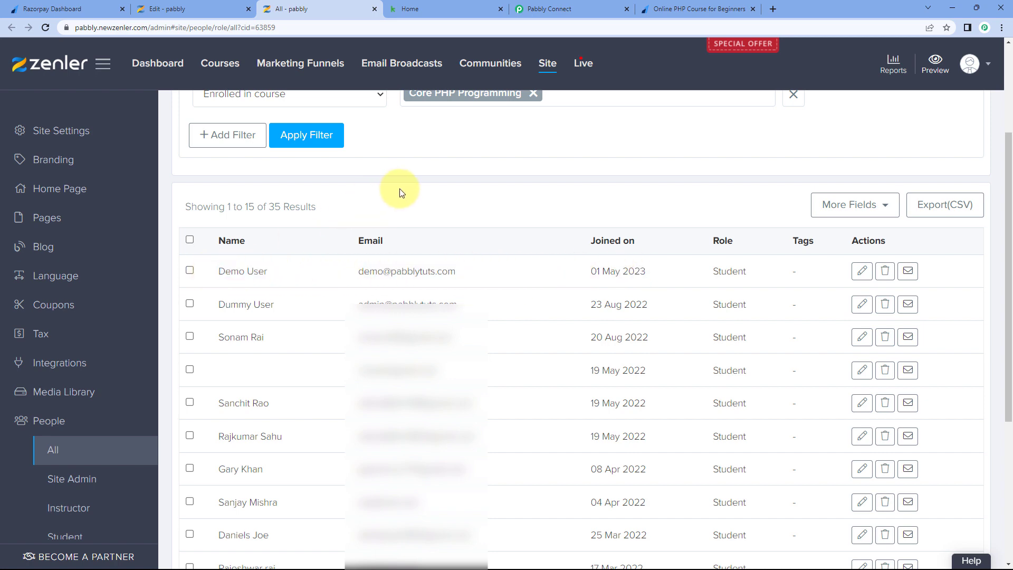
click(587, 6)
- Collapse the Zenler enrollment and Razorpay trigger steps, then scroll to the workflow's last step
scroll(739, 159, up, 7)
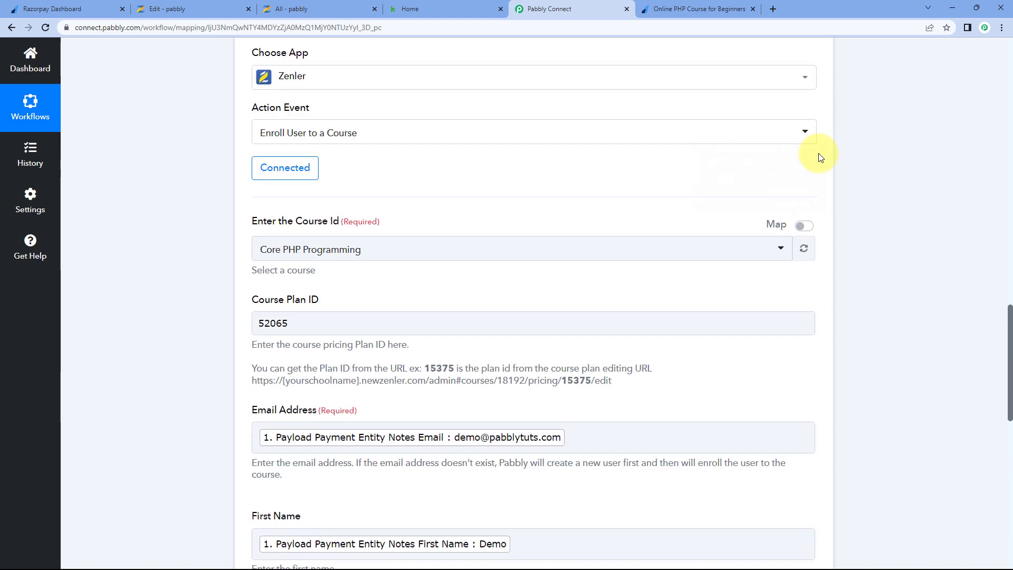
scroll(819, 157, up, 2)
click(818, 117)
scroll(820, 157, up, 10)
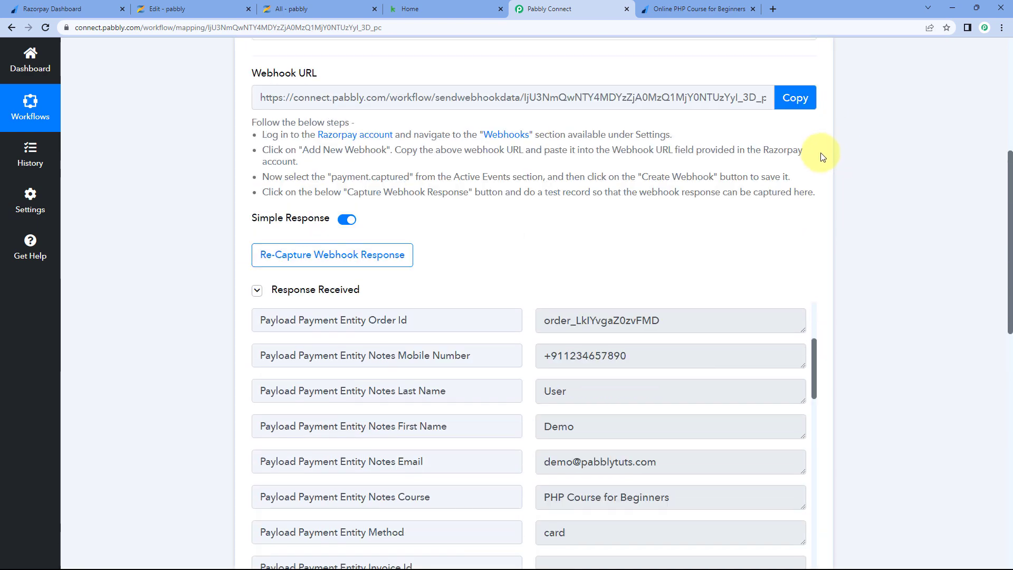
scroll(821, 154, up, 5)
click(812, 212)
scroll(474, 123, down, 1)
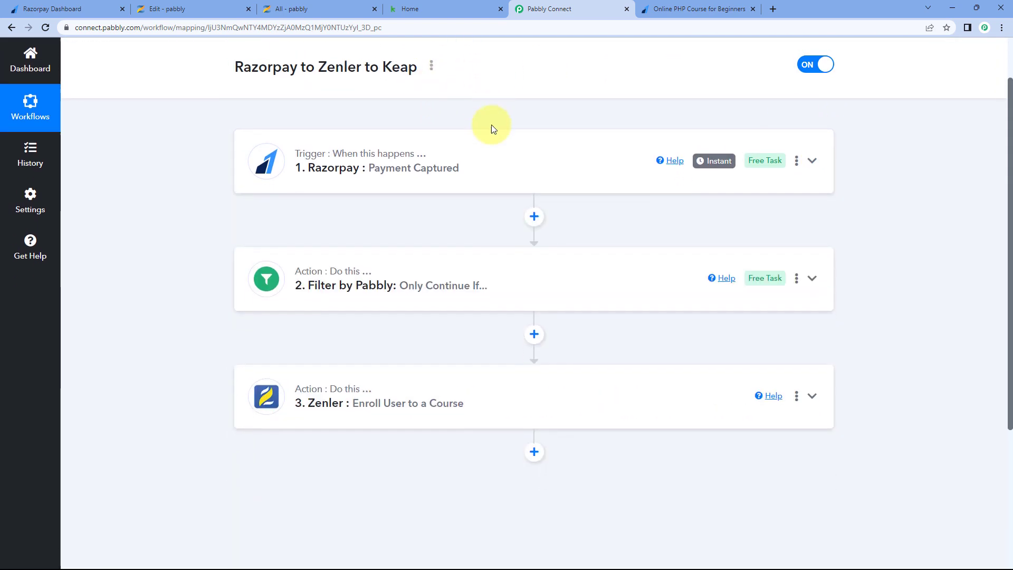
click(678, 9)
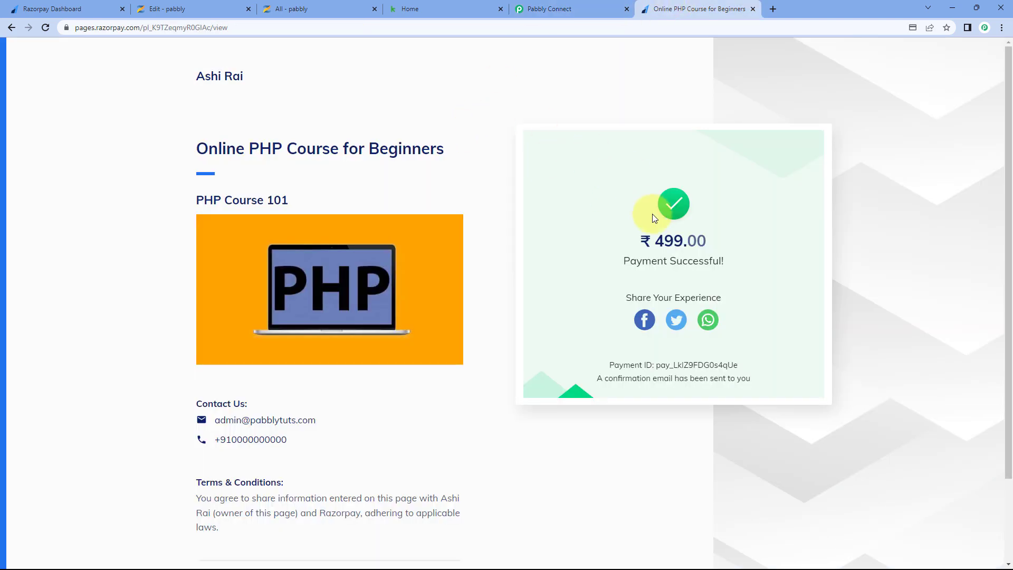
click(569, 7)
scroll(401, 148, down, 1)
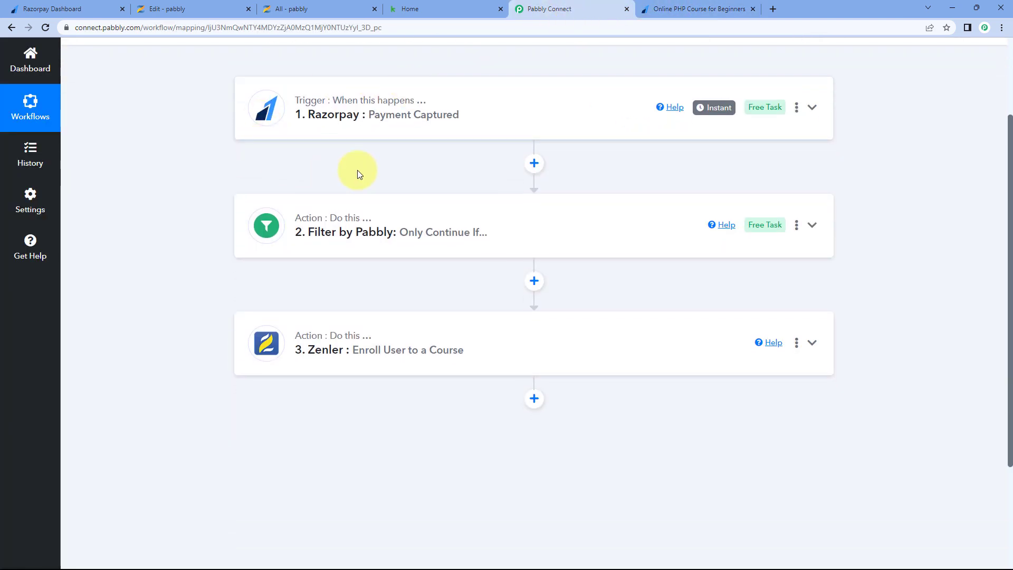
scroll(185, 226, down, 3)
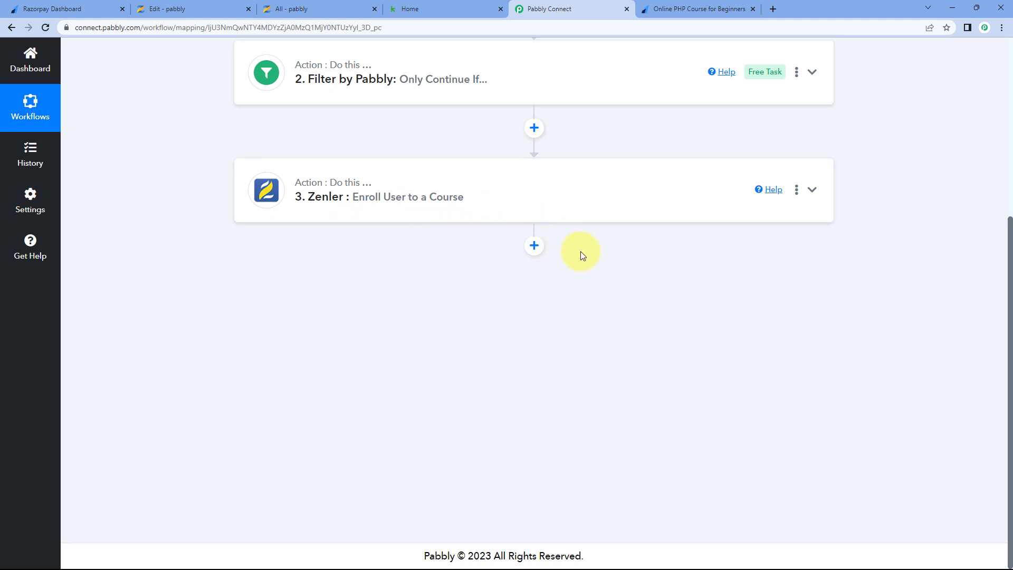
- Add a fourth action step using Infusionsoft by Keap with the Create/Update Contact action event
click(533, 246)
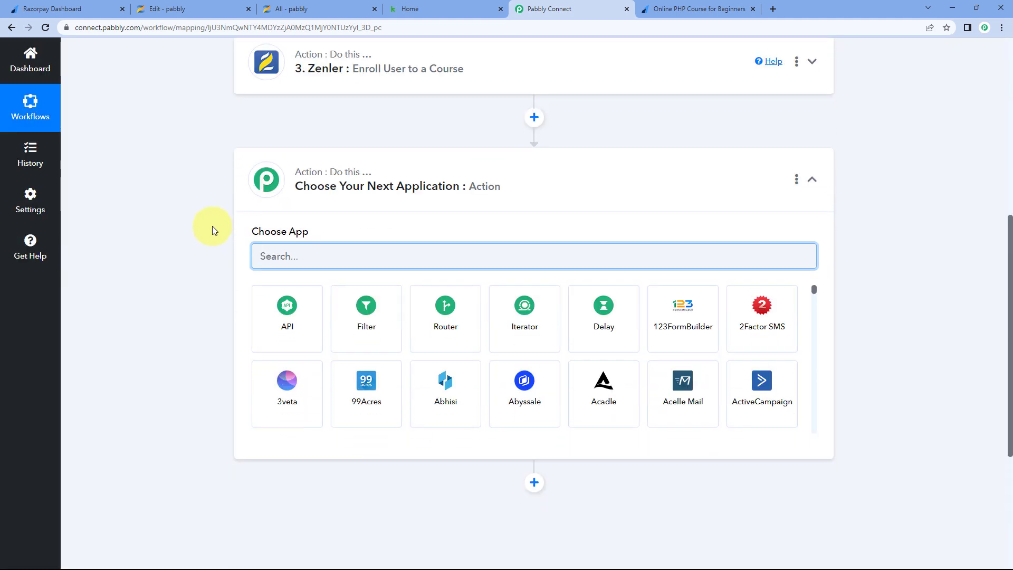
text(Keap)
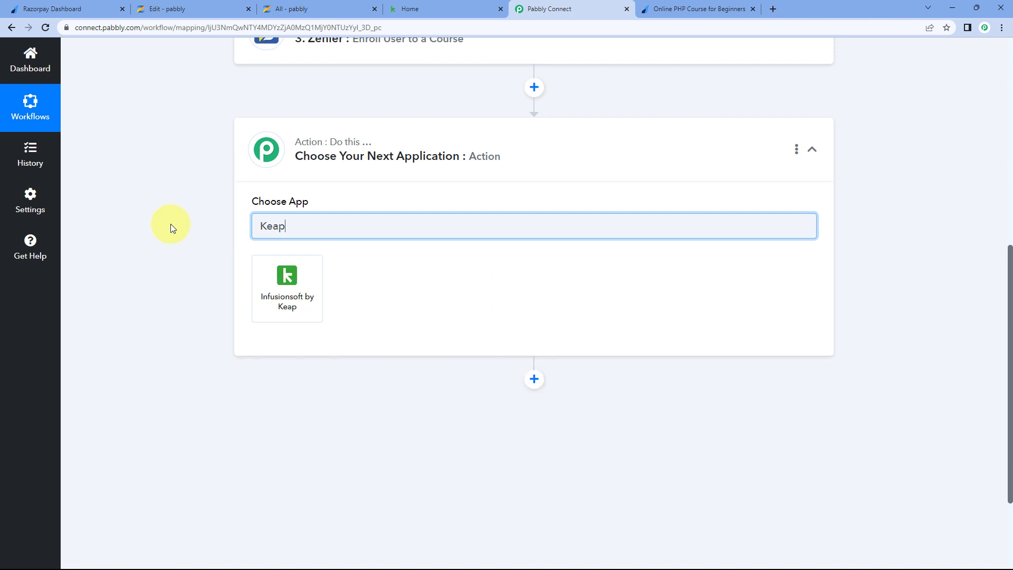
click(314, 279)
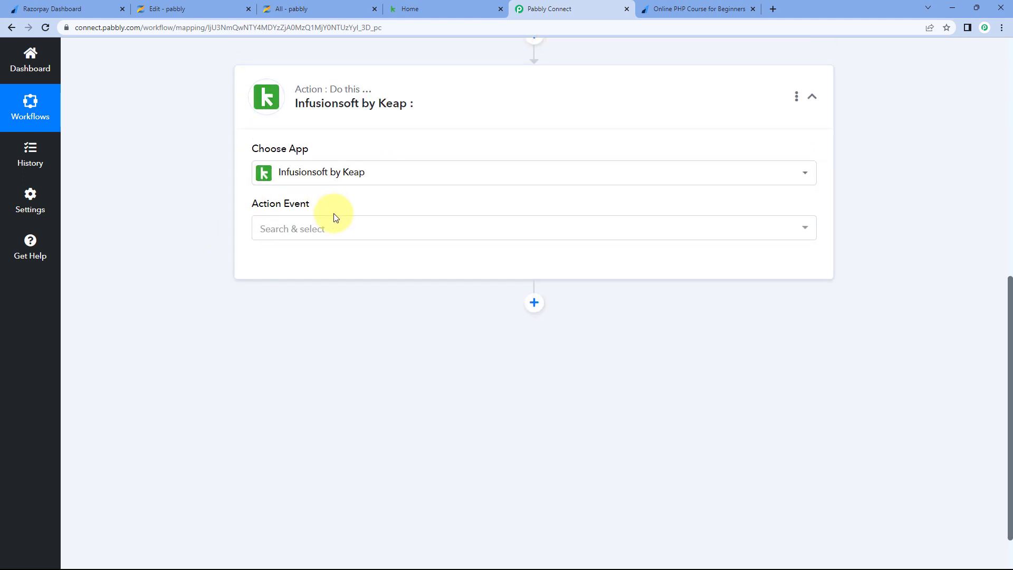
click(364, 229)
scroll(203, 253, down, 1)
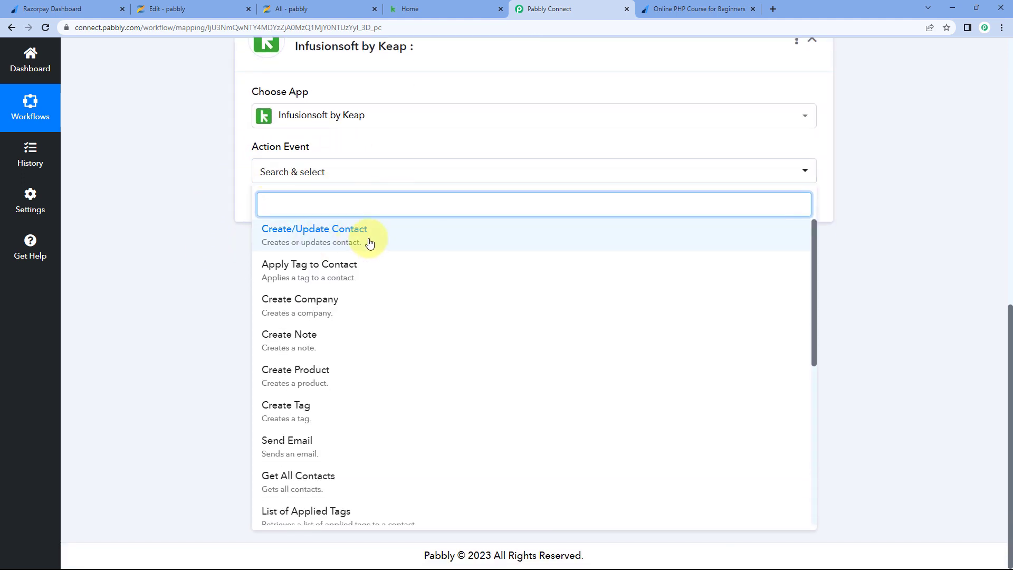
click(386, 242)
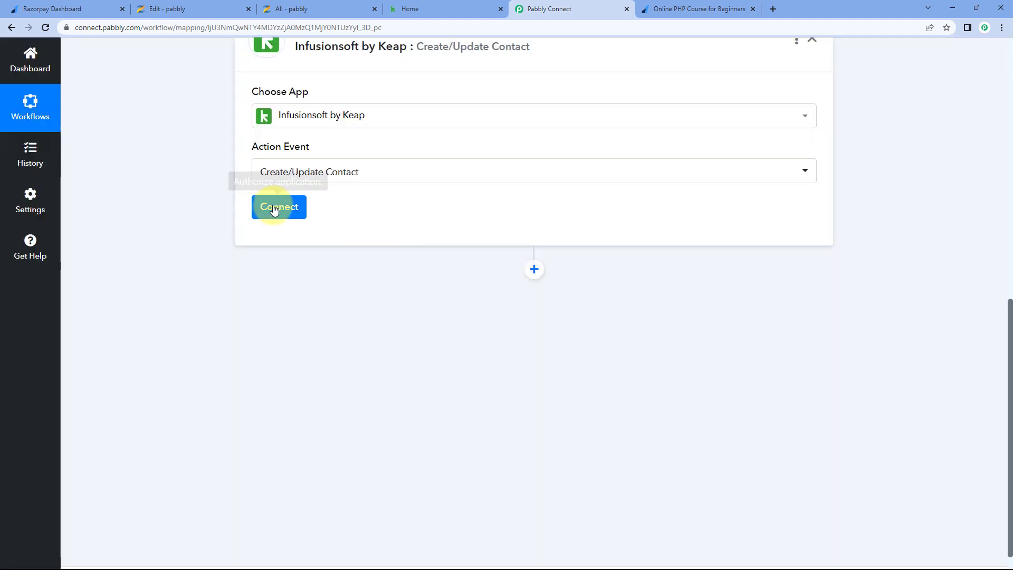
- Add a new Infusionsoft by Keap connection and allow Pabbly Connect access to the account
click(274, 207)
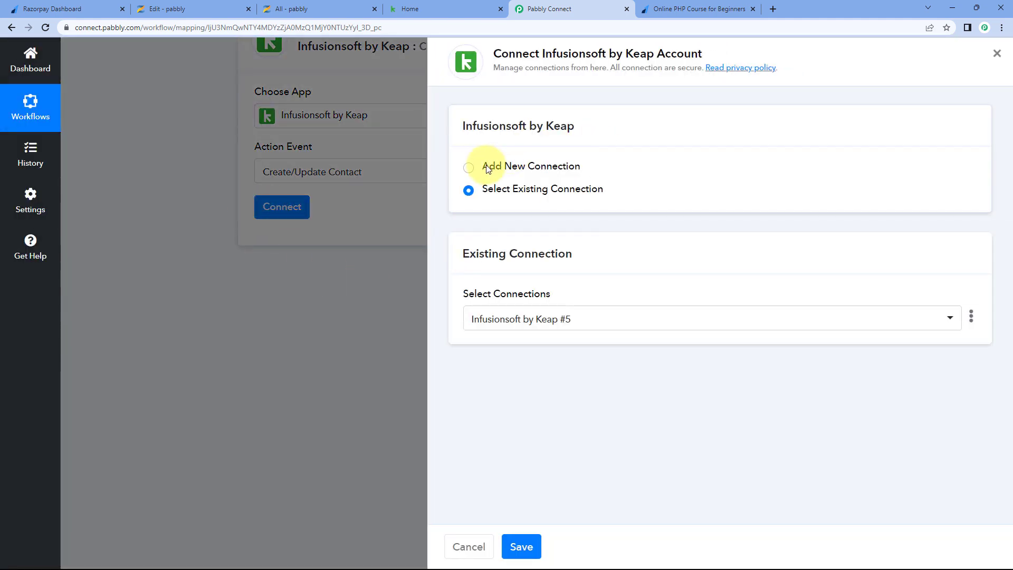
click(466, 167)
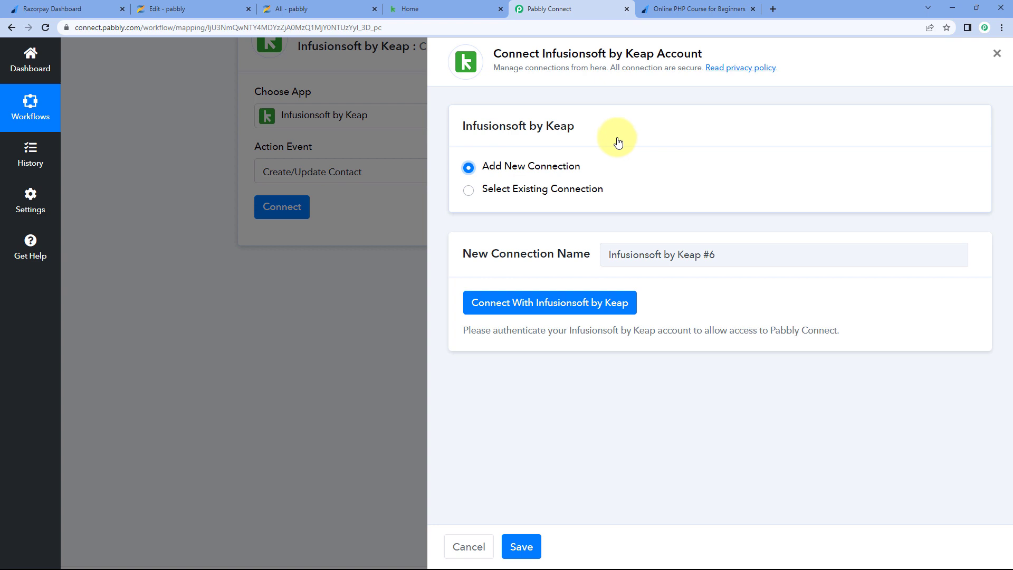
click(551, 307)
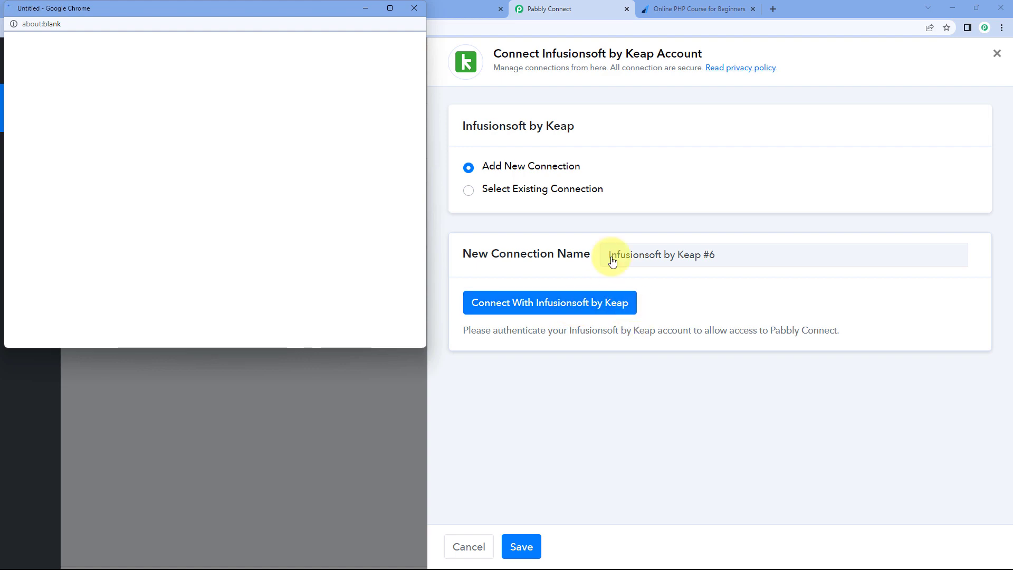
drag(299, 5, 297, 38)
click(420, 11)
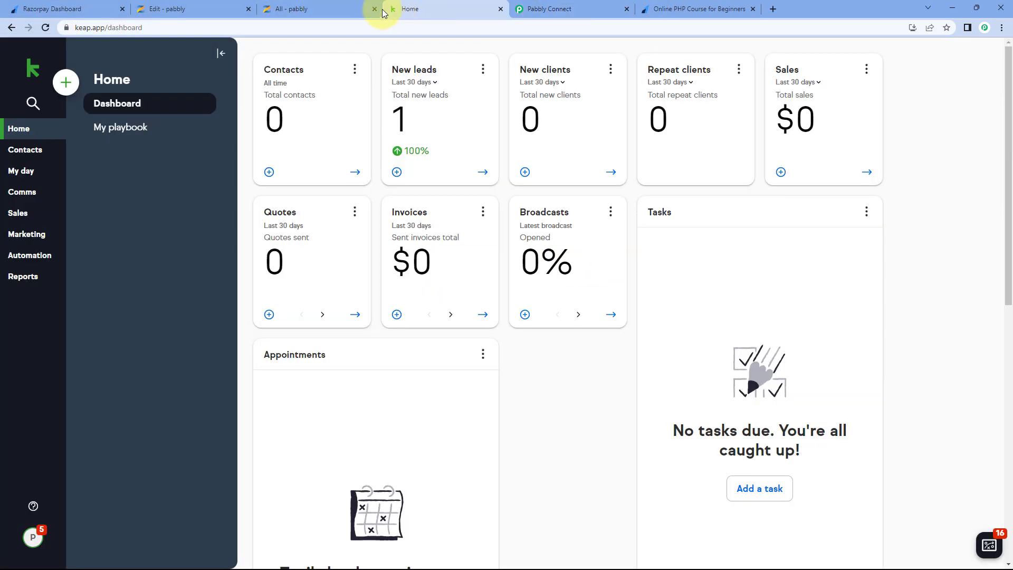
click(555, 9)
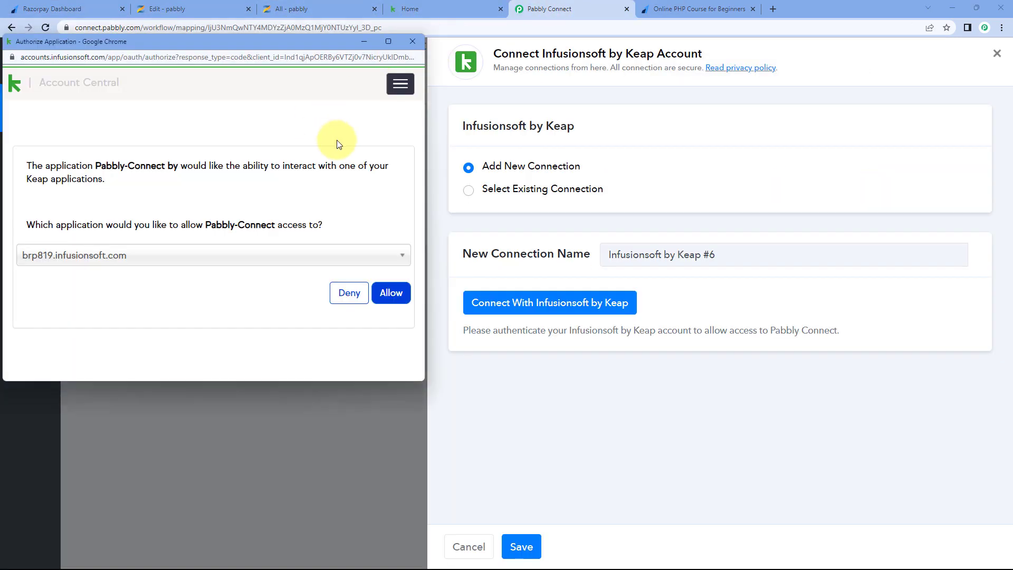
click(391, 293)
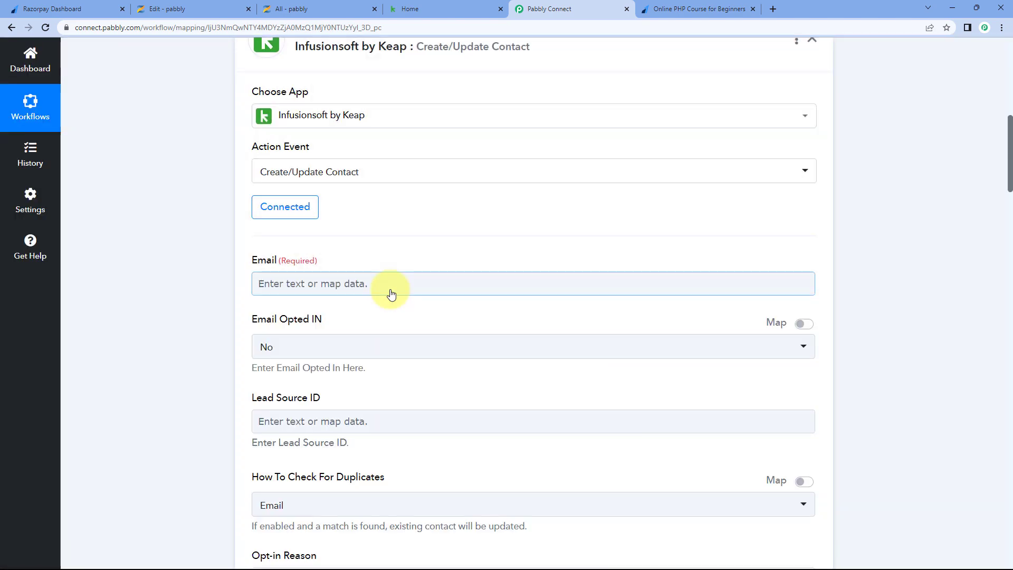
scroll(232, 185, down, 2)
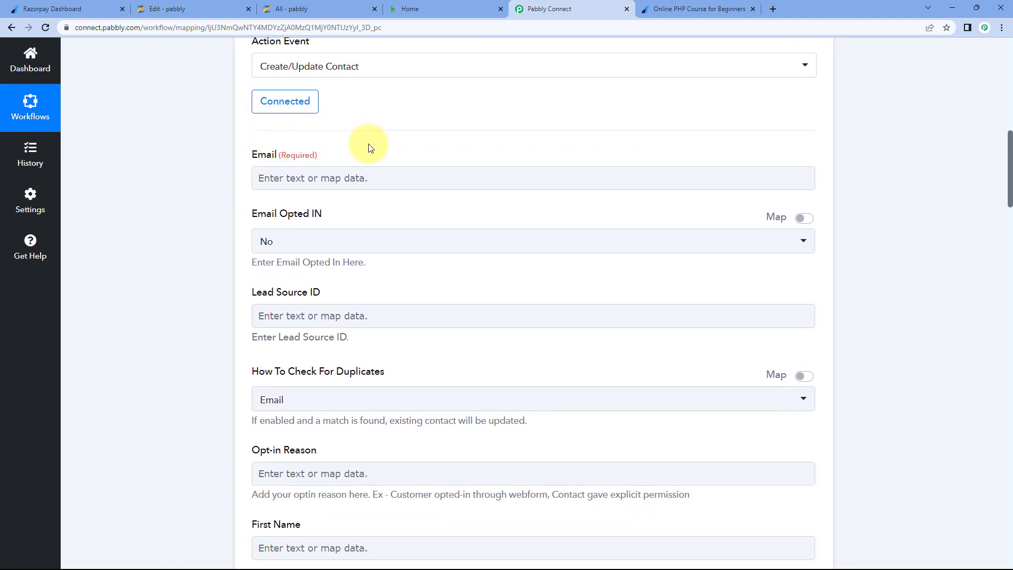
scroll(391, 204, up, 10)
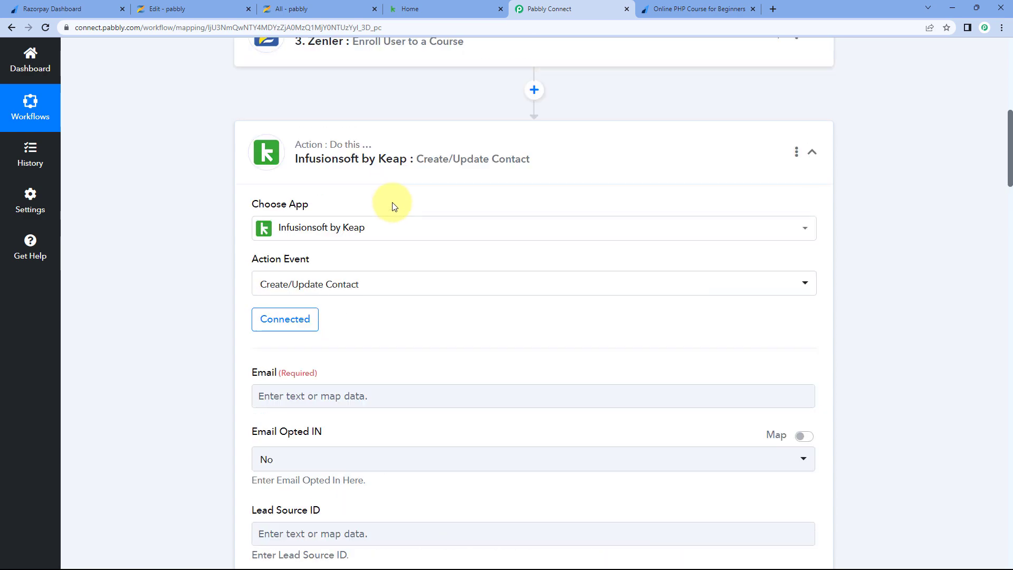
scroll(201, 236, down, 10)
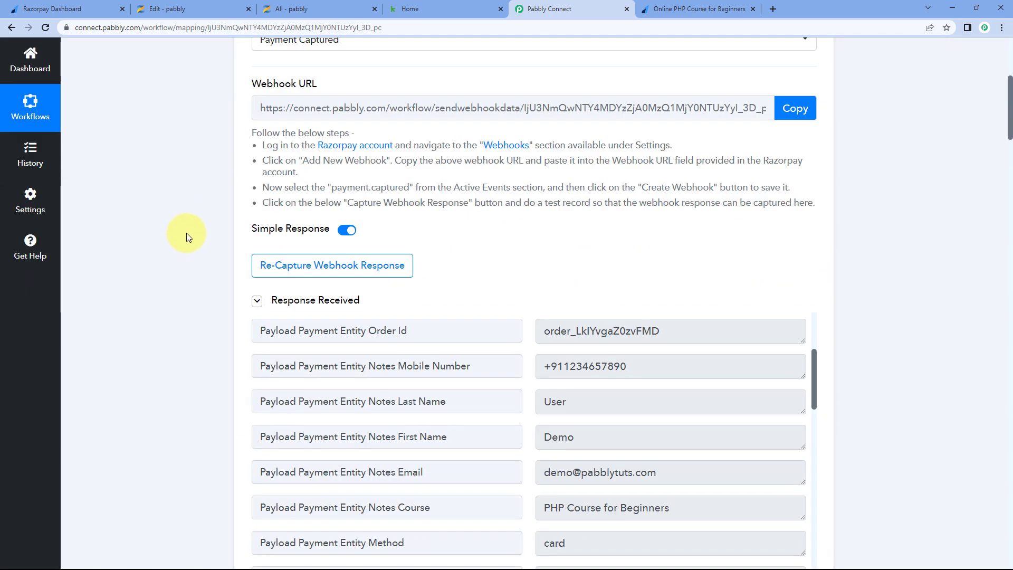
drag(685, 264, 534, 258)
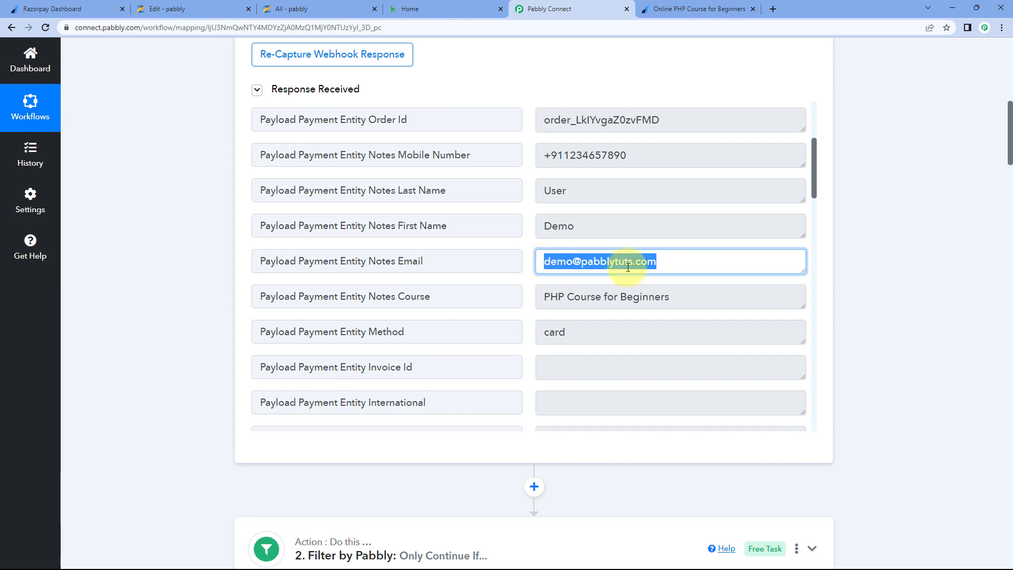
click(529, 253)
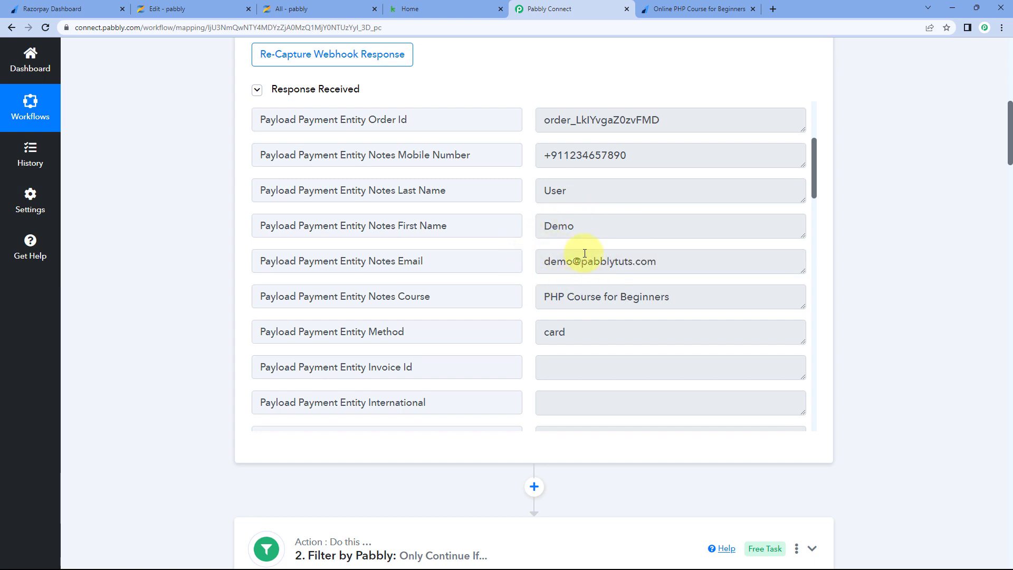
scroll(190, 251, down, 15)
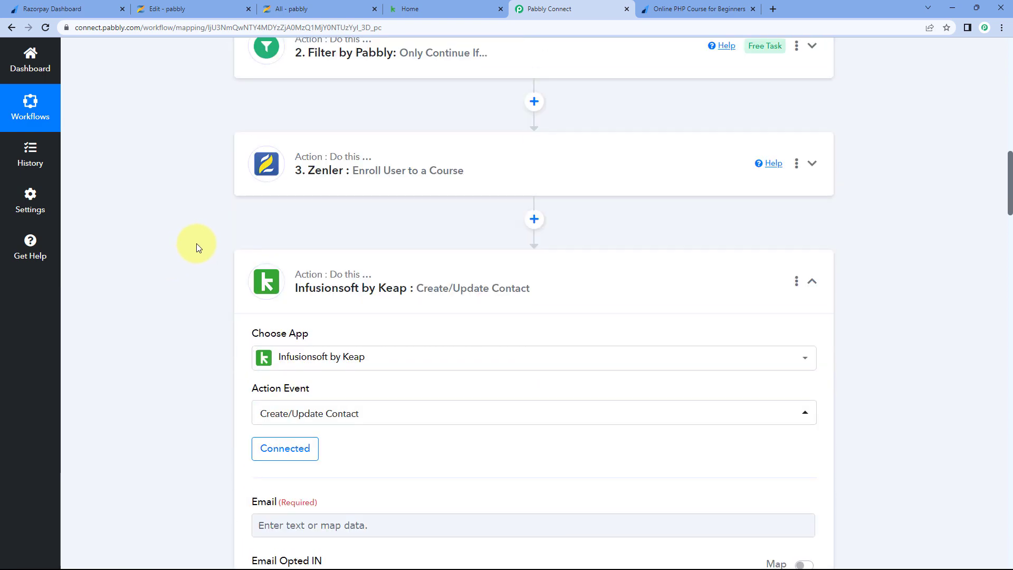
scroll(219, 186, down, 1)
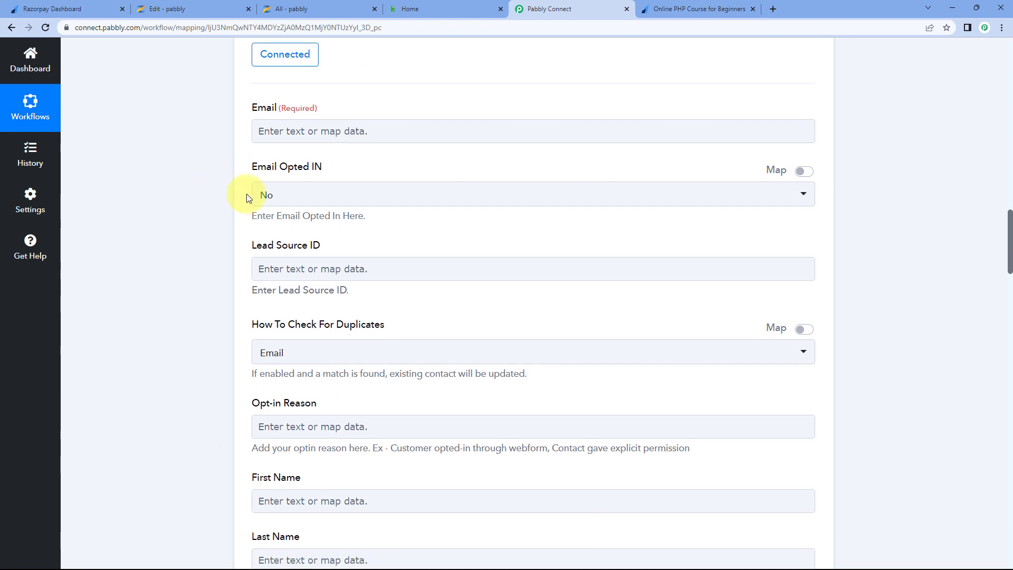
- Map the Email field to Razorpay: Payment Captured's Payload Payment Entity Notes Email
click(302, 130)
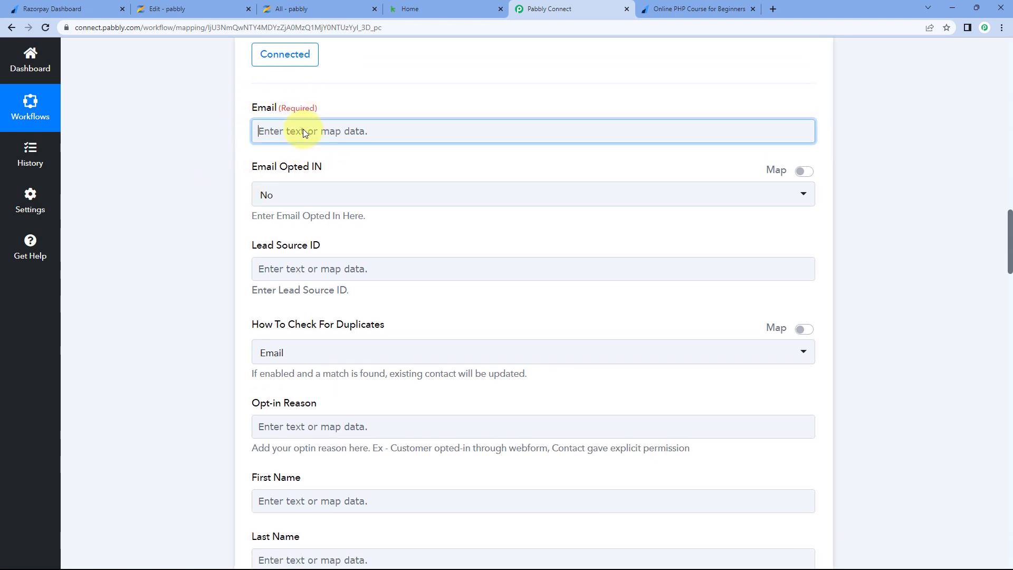
click(334, 224)
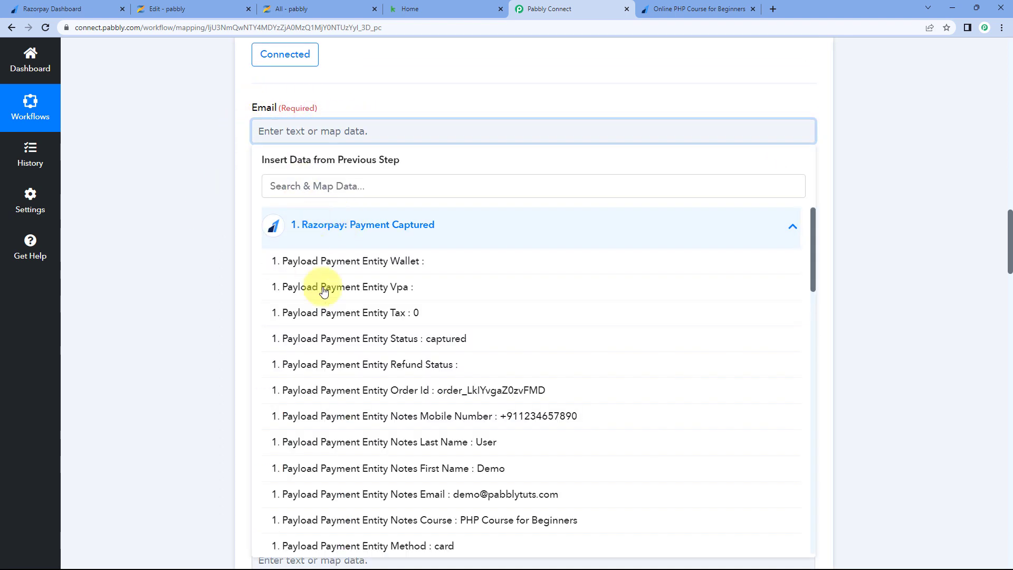
click(413, 500)
click(211, 289)
scroll(195, 232, down, 1)
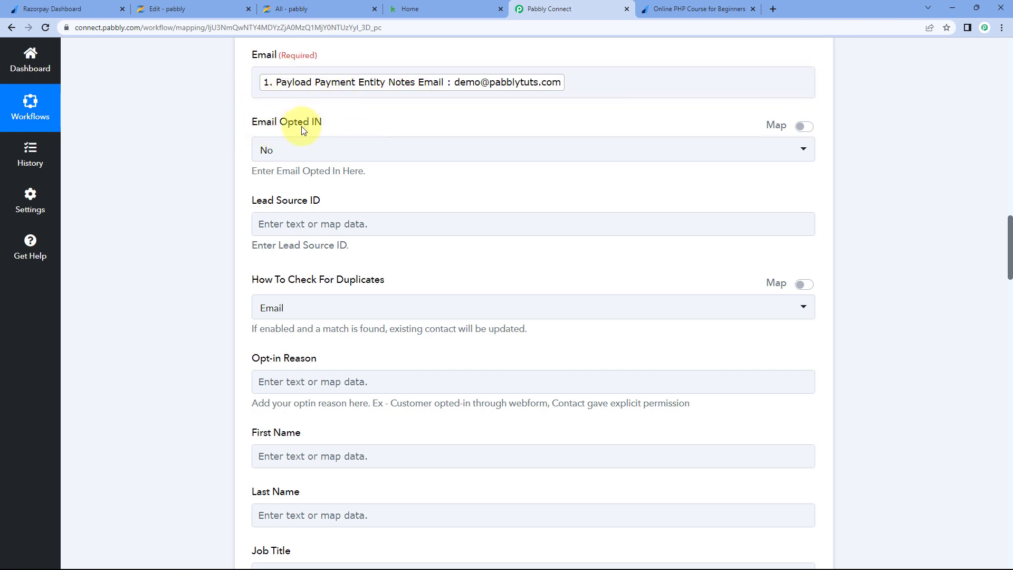
- Keep Email Opted IN set to No and review the remaining contact fields
click(294, 157)
click(278, 208)
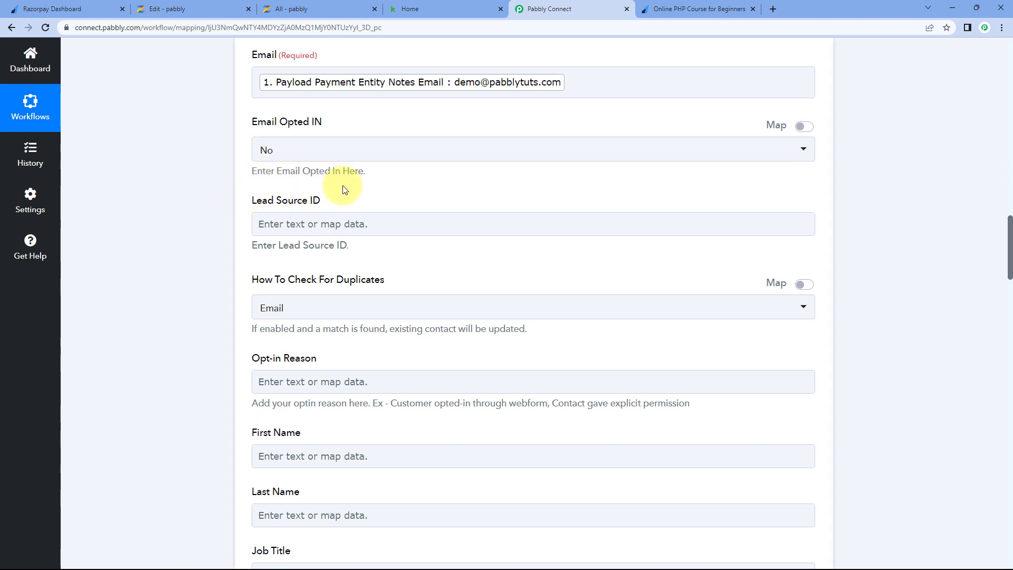
scroll(352, 190, down, 1)
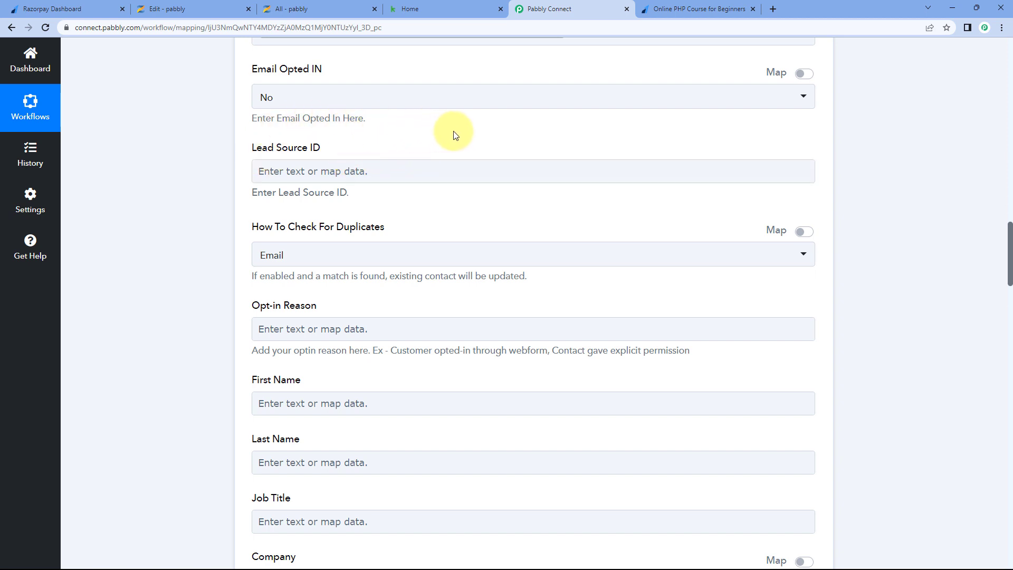
scroll(220, 158, down, 2)
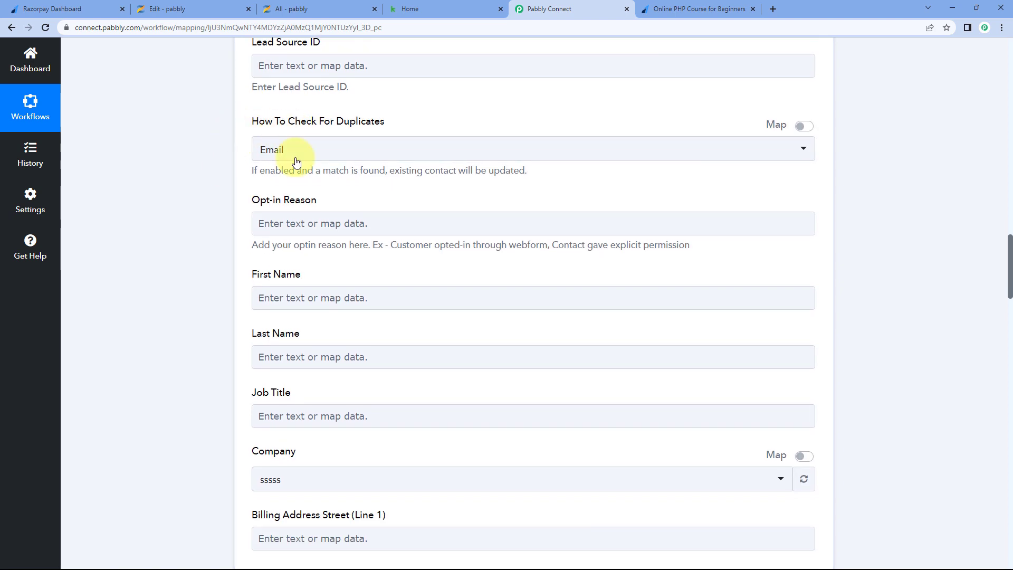
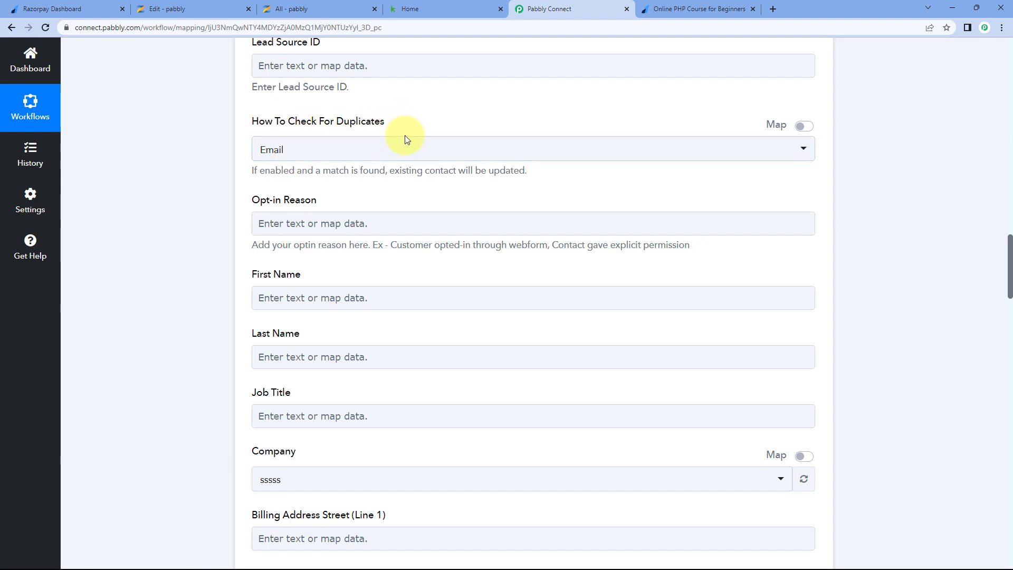
- Keep Email as the Keap contact's duplicate-check option
click(330, 152)
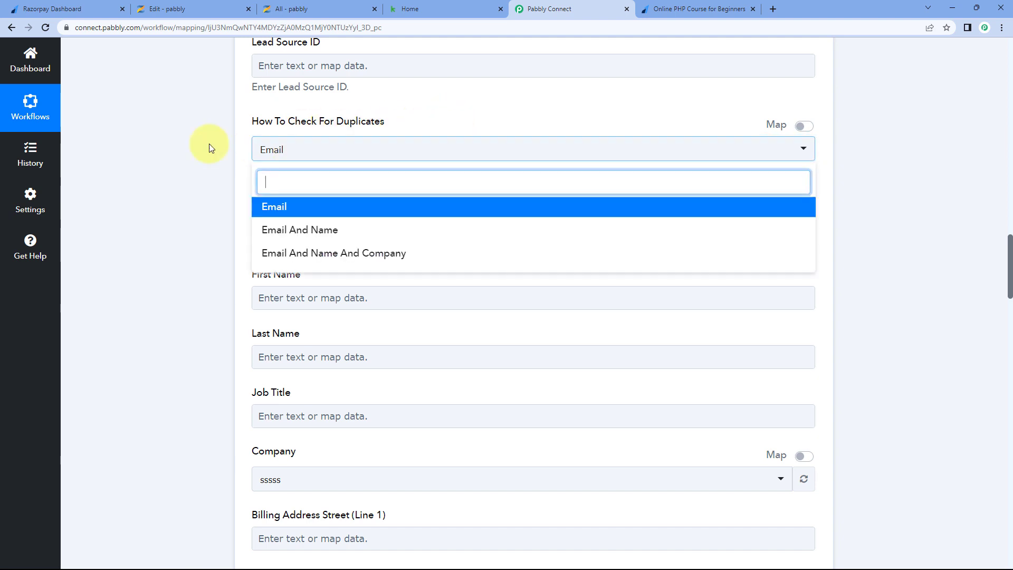
scroll(210, 149, down, 1)
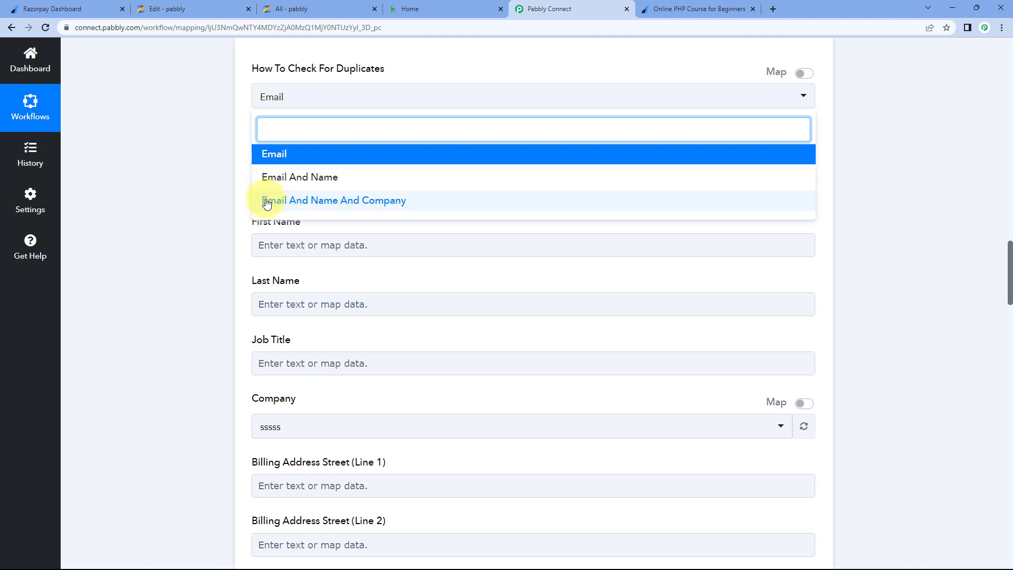
click(294, 157)
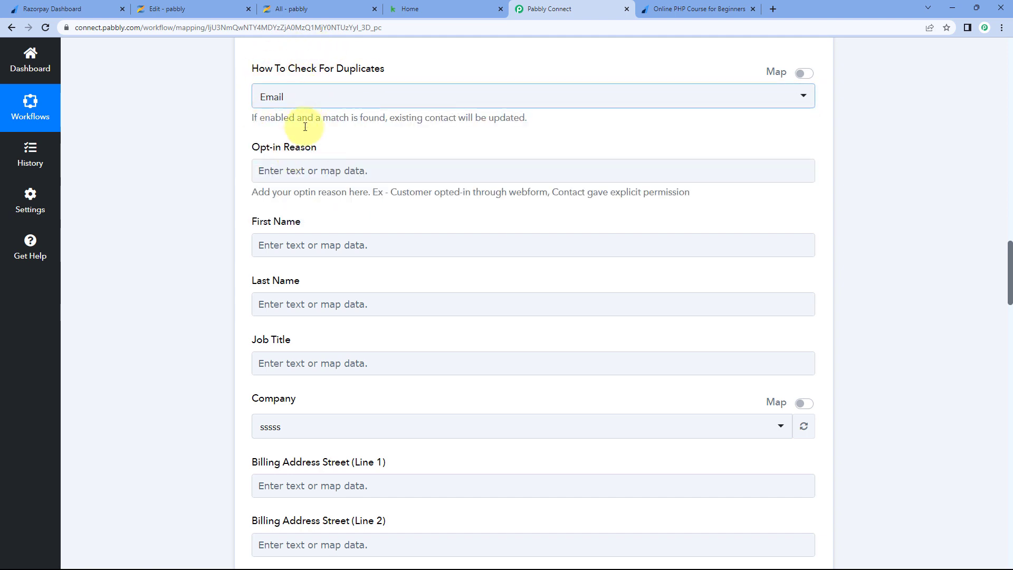
scroll(226, 134, down, 1)
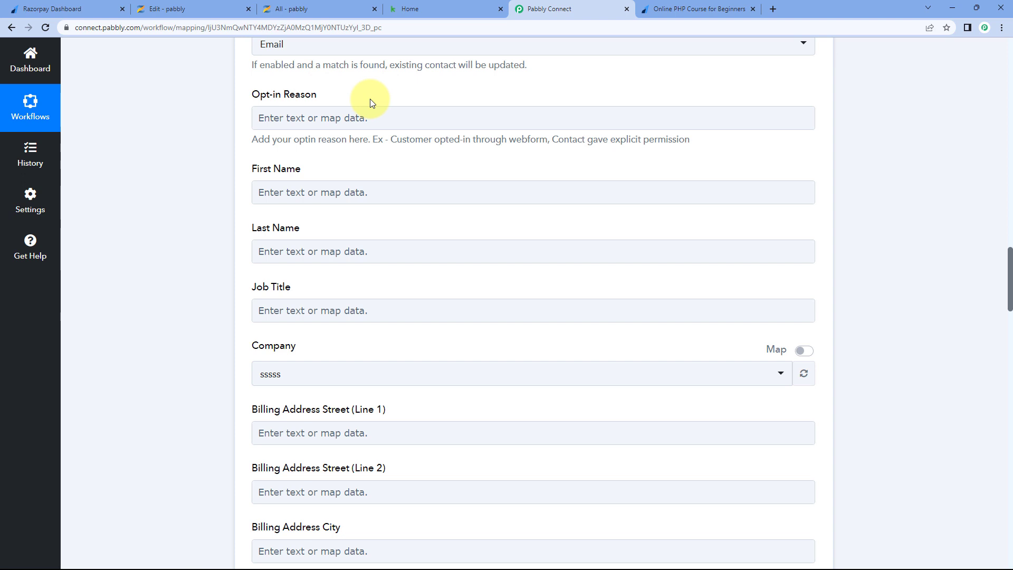
scroll(369, 99, down, 1)
- Map First Name and Last Name to the Razorpay payer's first and last names
click(348, 138)
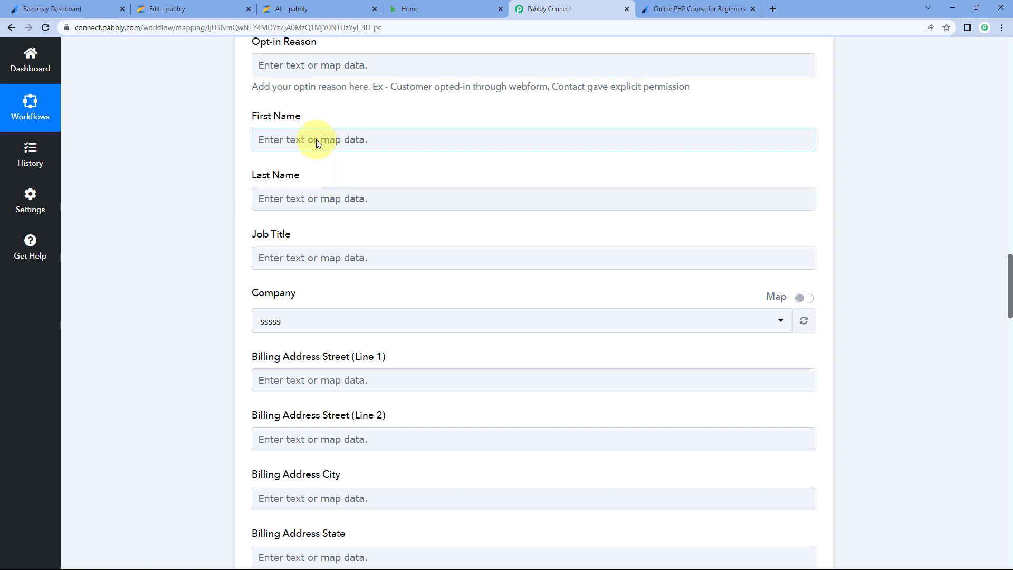
click(305, 138)
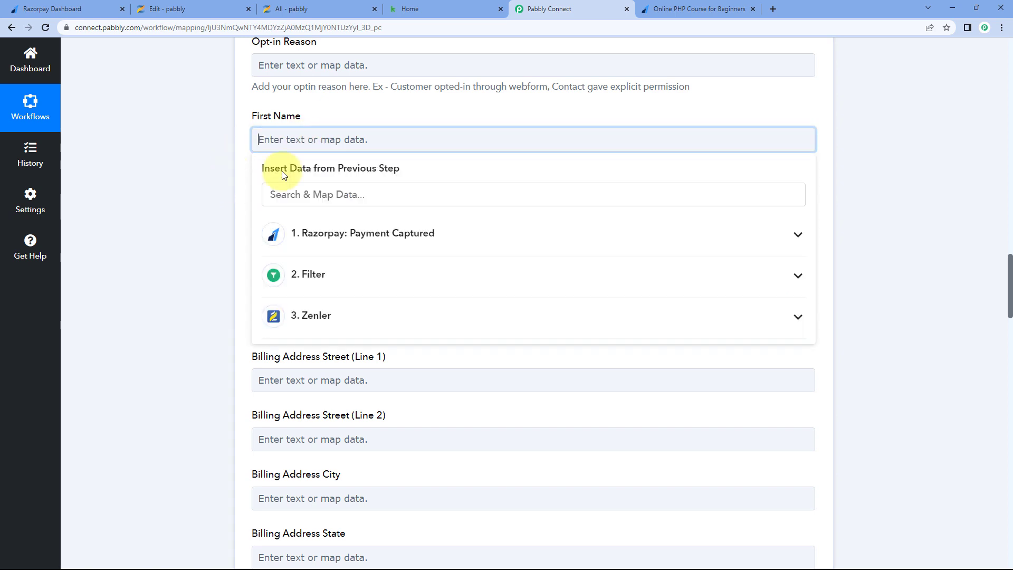
click(370, 234)
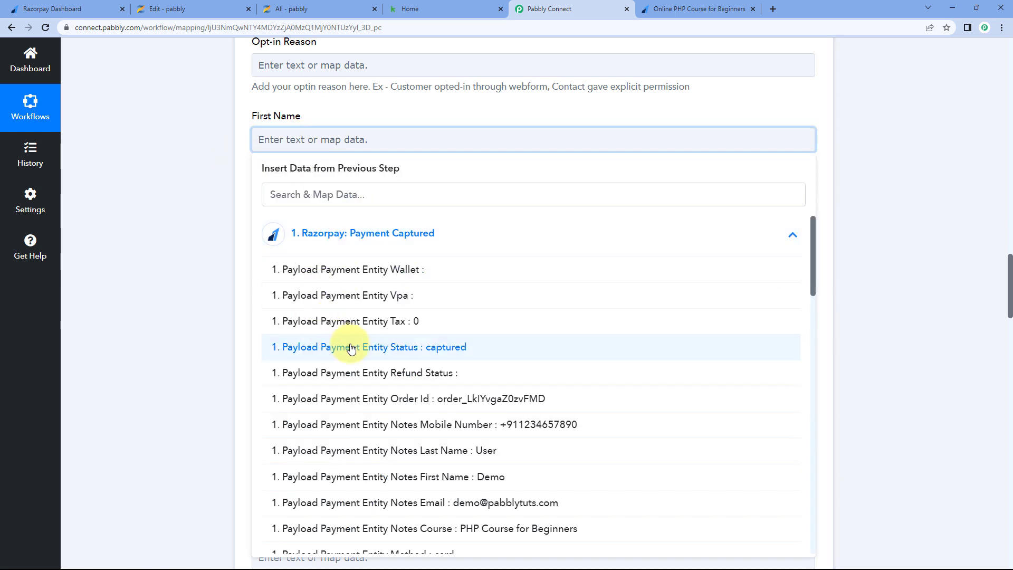
scroll(350, 343, down, 3)
click(389, 369)
click(246, 204)
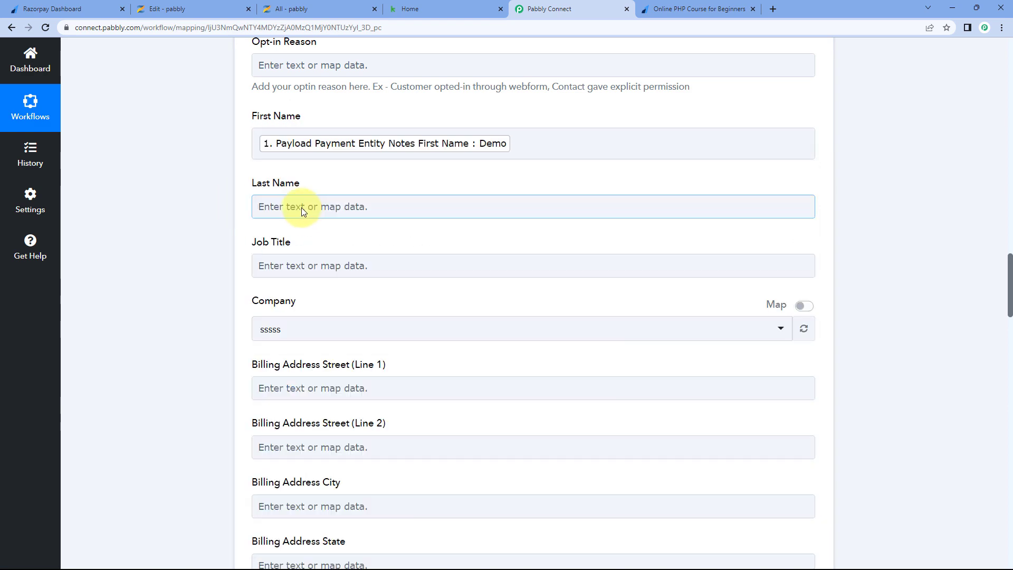
click(302, 209)
scroll(290, 216, down, 2)
click(346, 208)
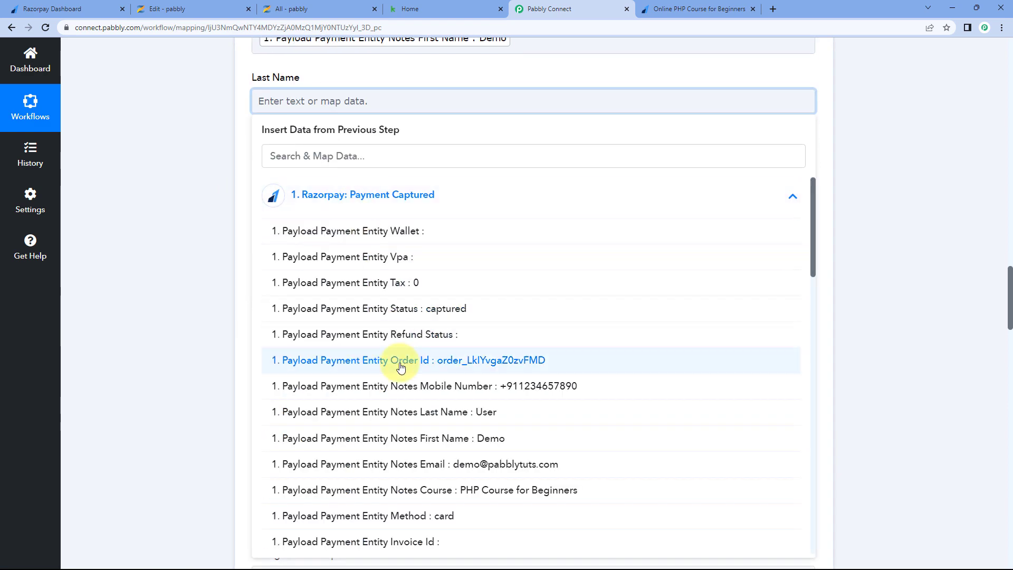
click(350, 412)
click(235, 265)
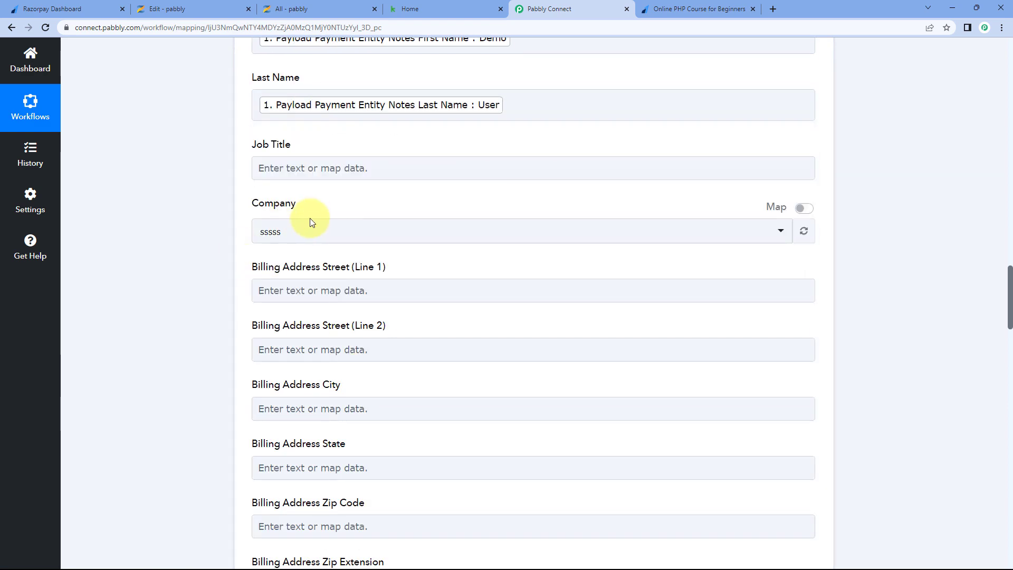
- Scroll through the remaining contact fields and glance at the completed test payment page
scroll(241, 242, down, 1)
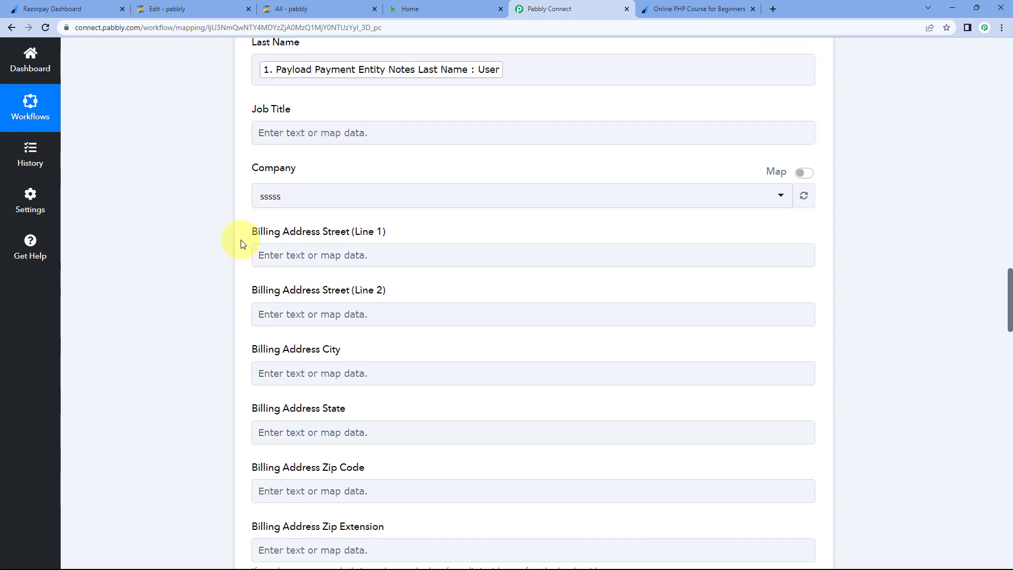
scroll(242, 243, down, 10)
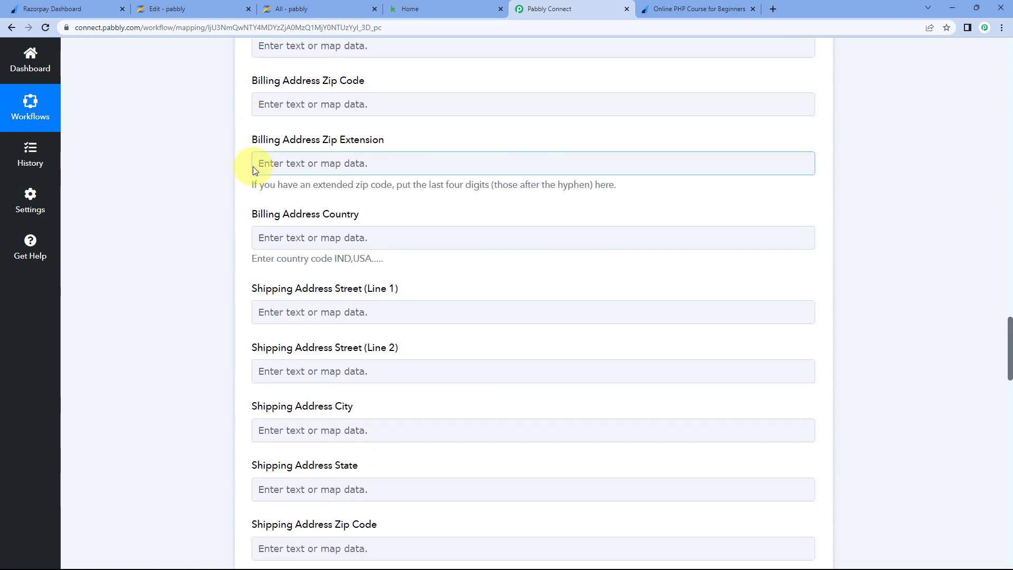
scroll(254, 170, down, 7)
scroll(271, 181, up, 7)
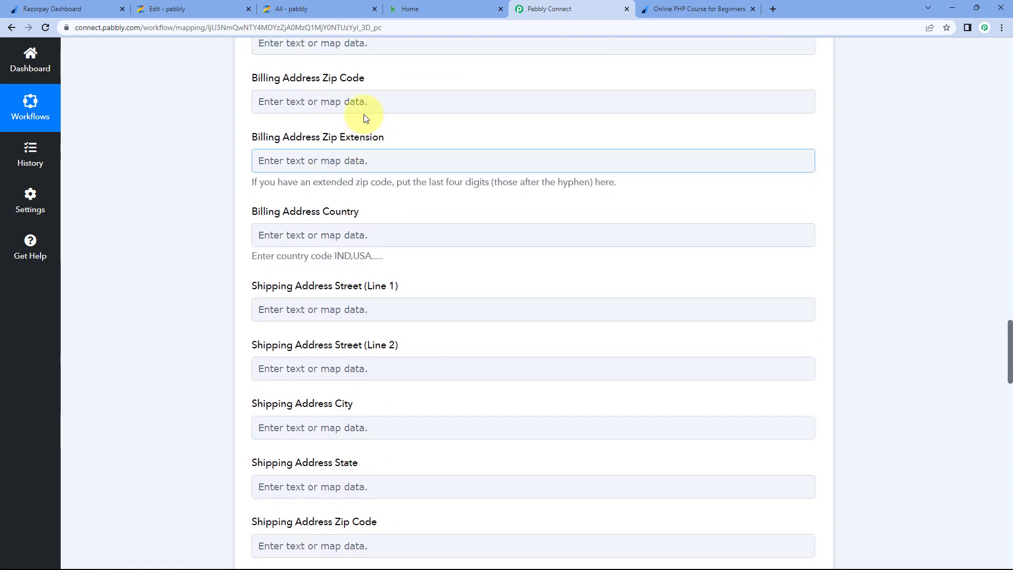
scroll(348, 129, up, 7)
scroll(232, 211, down, 3)
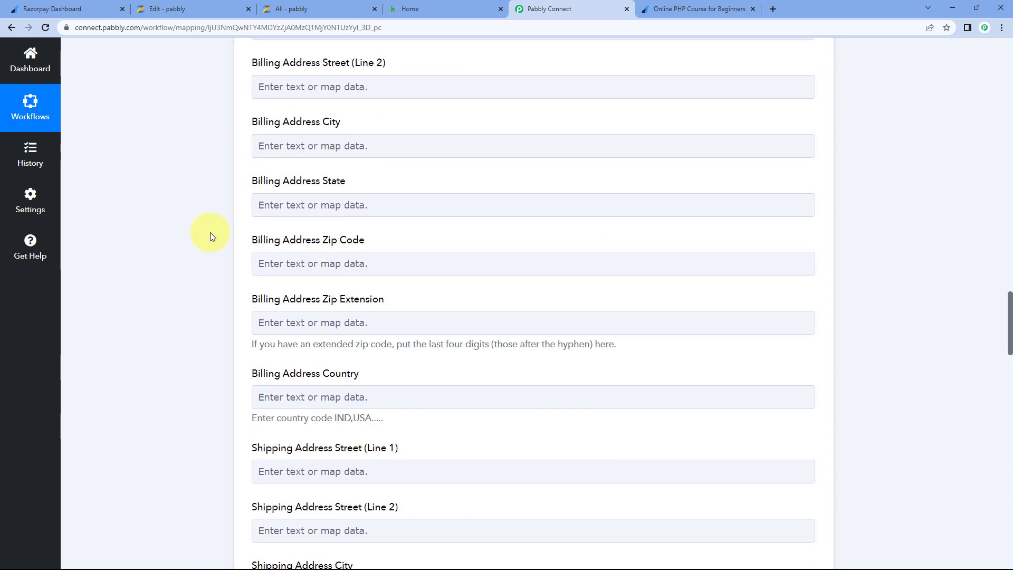
scroll(210, 232, down, 3)
click(691, 9)
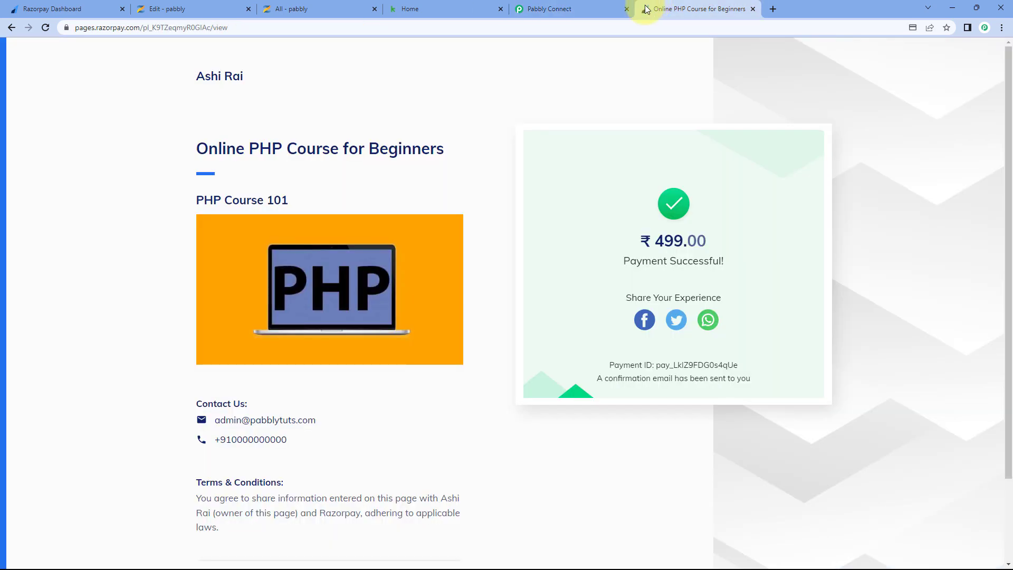
click(583, 5)
- Map Phone1 to the Razorpay payer's mobile number
scroll(268, 237, down, 2)
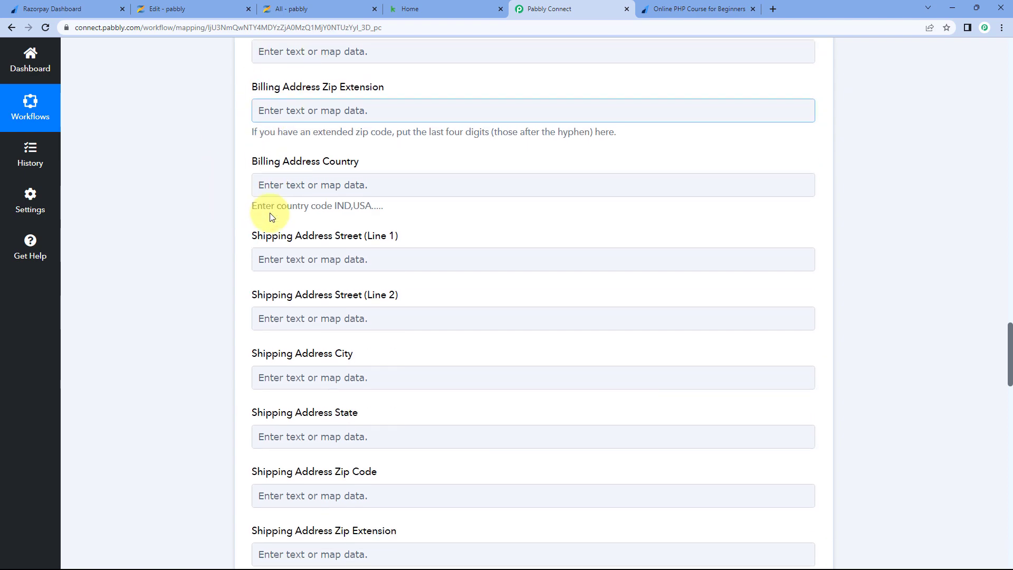
scroll(270, 217, down, 9)
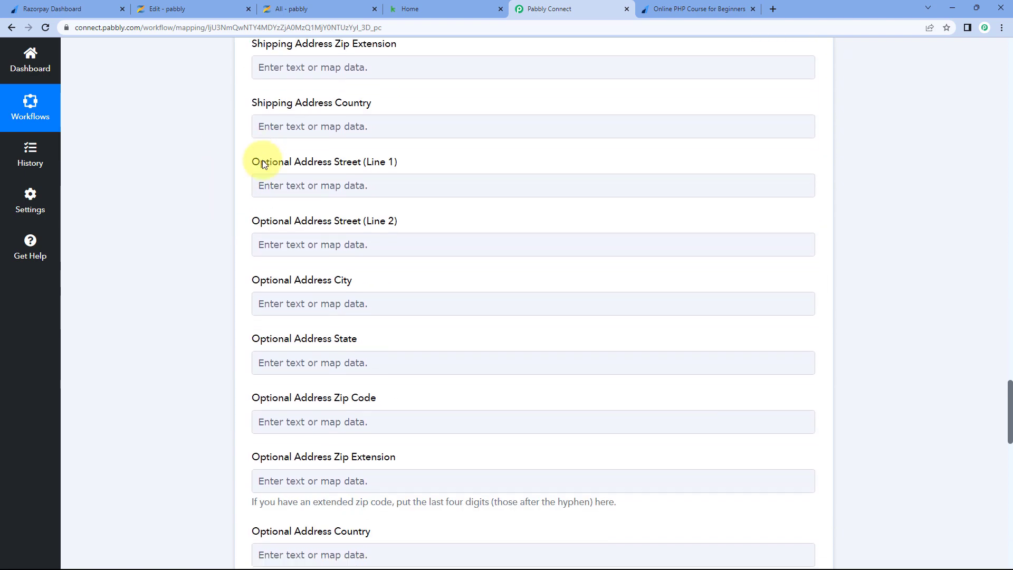
scroll(264, 164, down, 6)
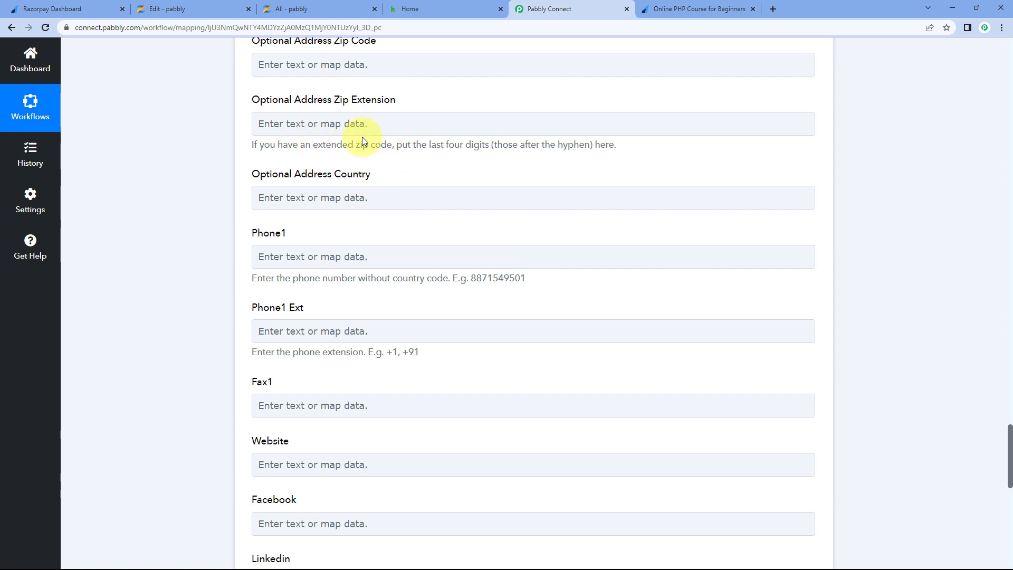
scroll(362, 137, down, 1)
scroll(295, 178, down, 1)
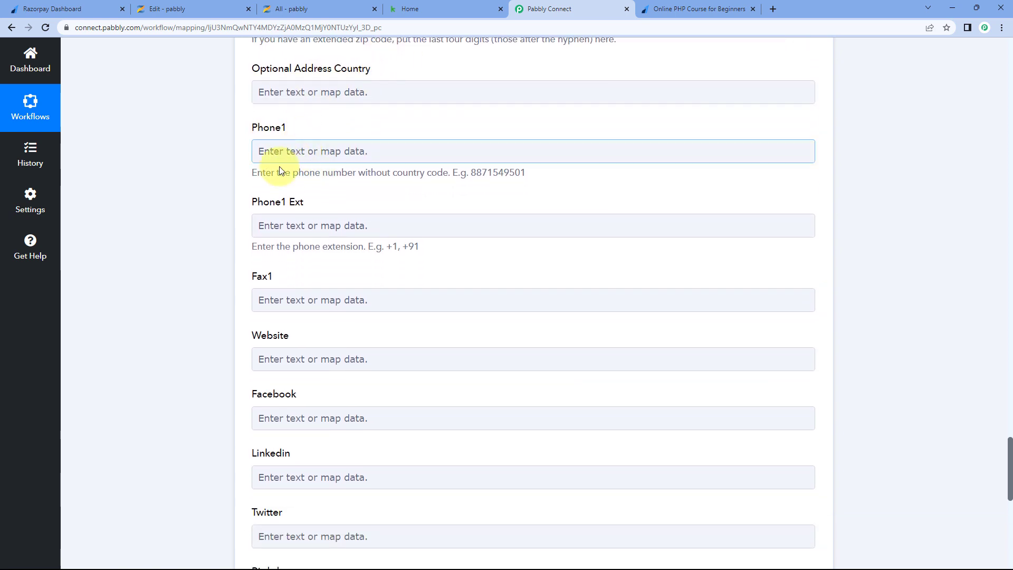
click(307, 149)
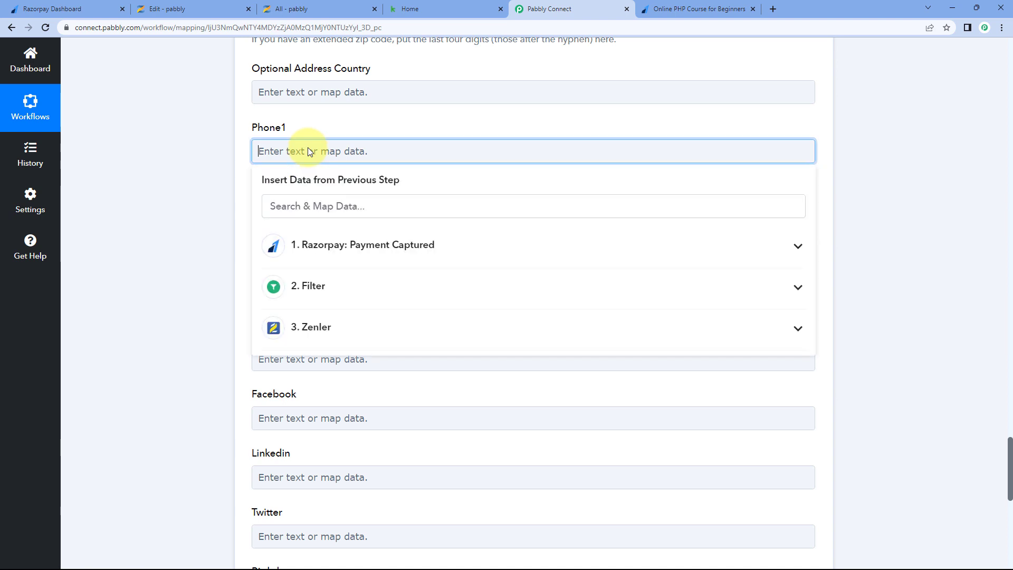
click(368, 249)
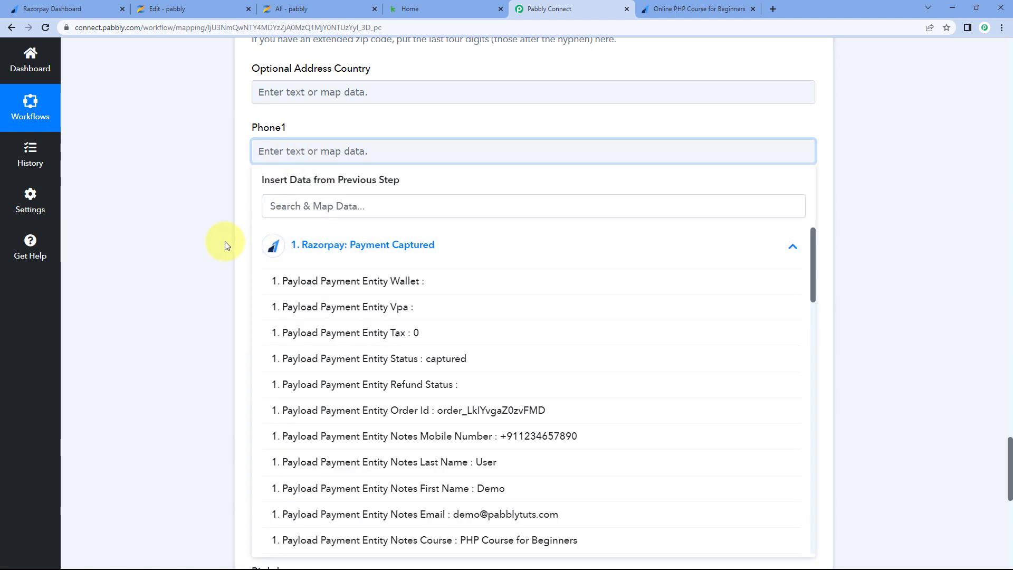
scroll(374, 233, down, 4)
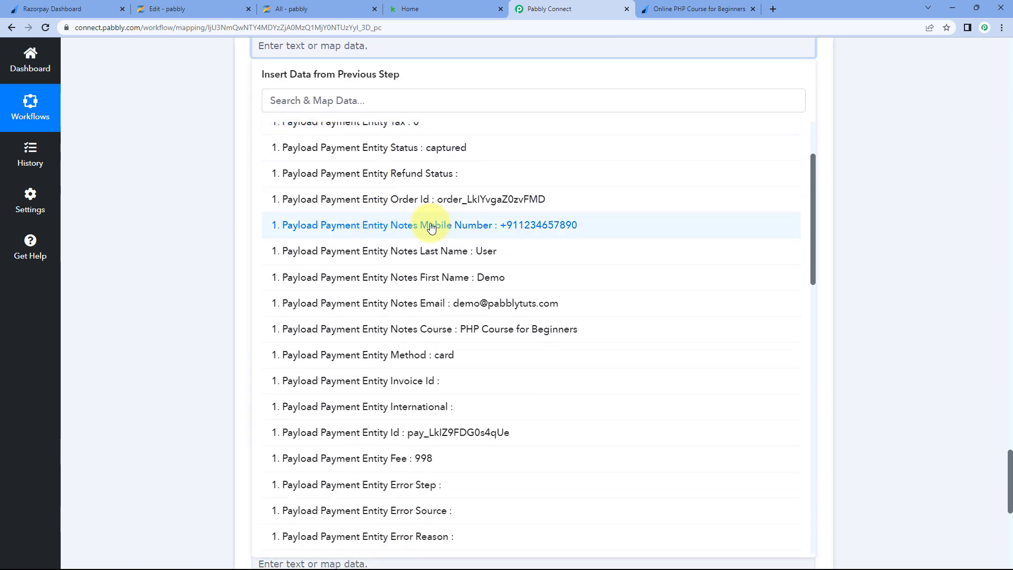
click(418, 231)
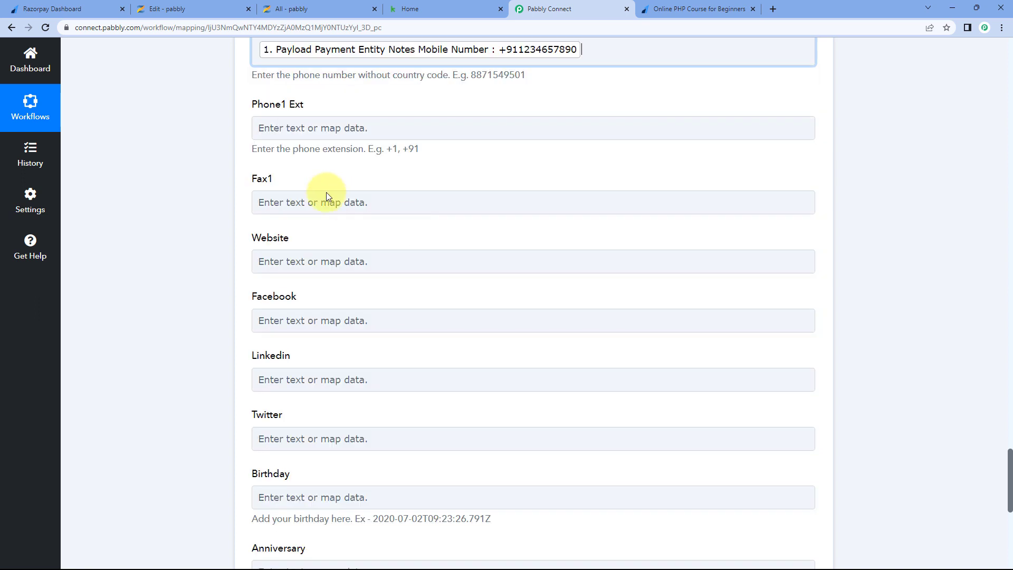
click(228, 151)
scroll(233, 146, down, 2)
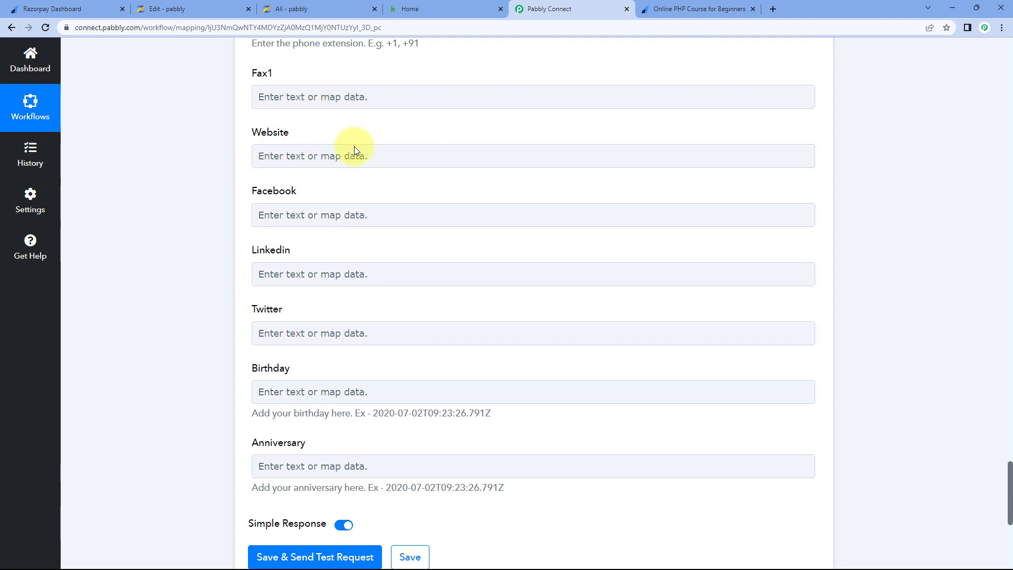
- Recheck the Razorpay payment page and review the mapped Keap contact fields
click(677, 6)
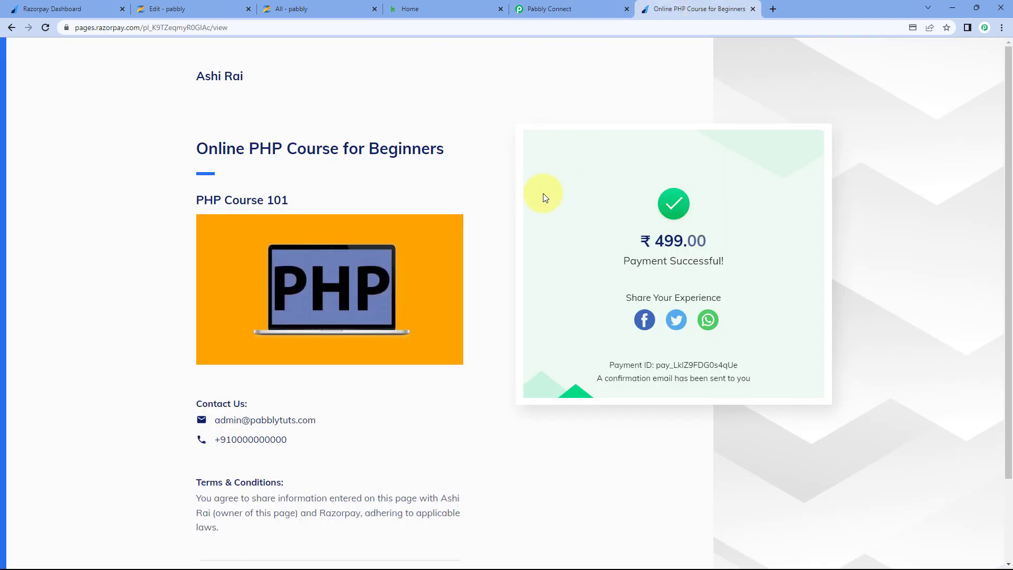
click(582, 5)
scroll(216, 217, up, 6)
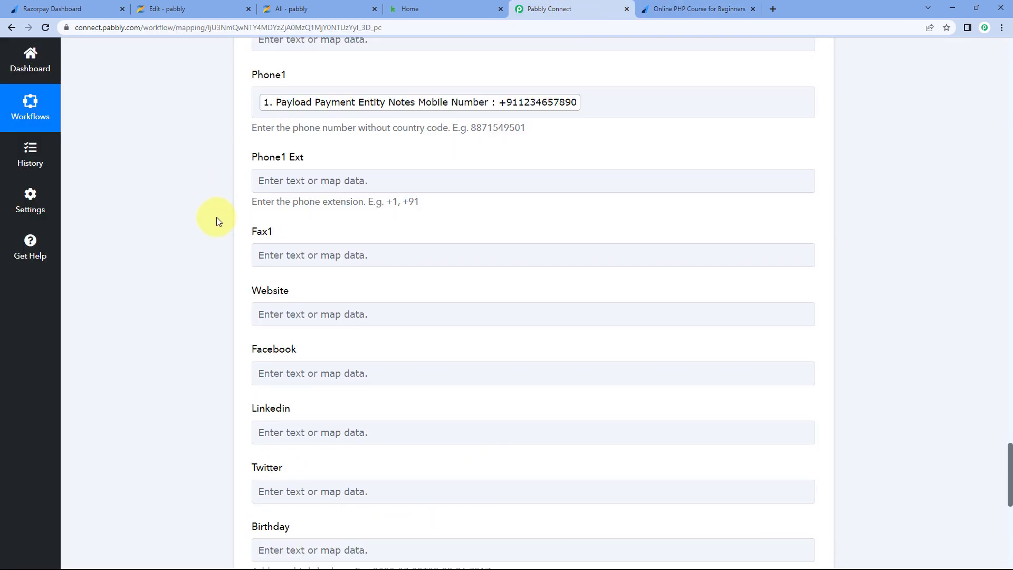
scroll(216, 228, up, 15)
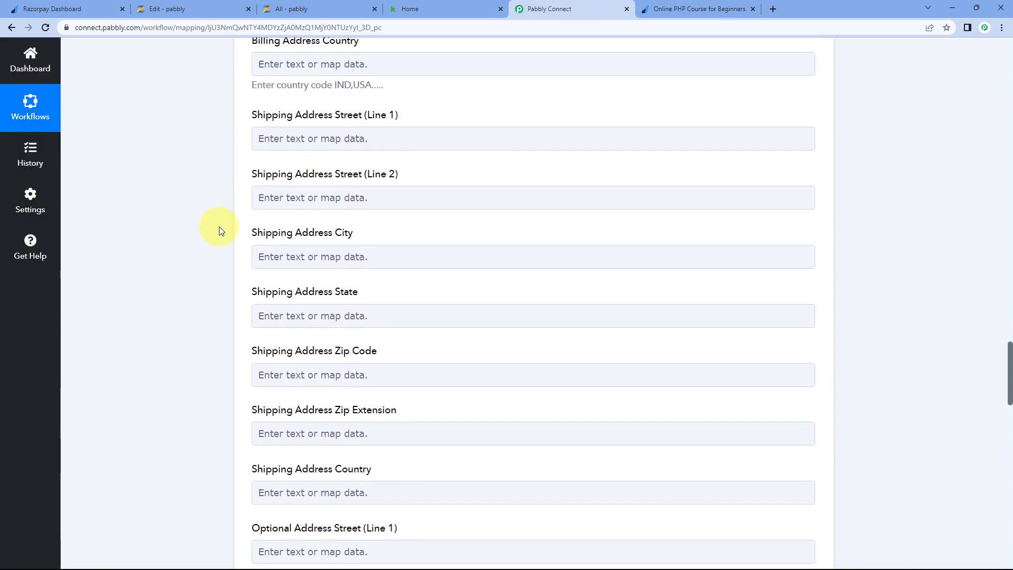
scroll(219, 231, up, 12)
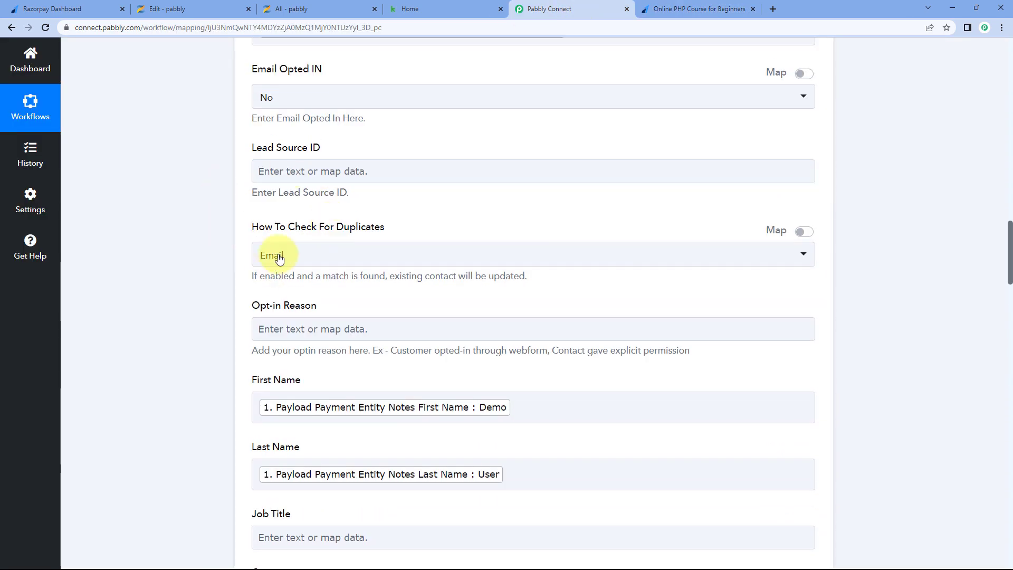
scroll(209, 251, down, 20)
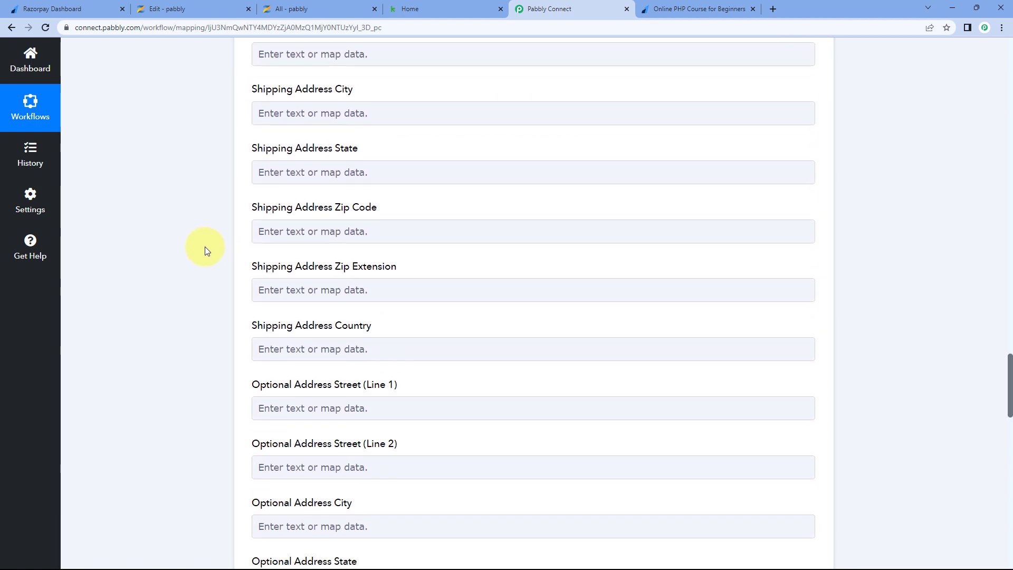
scroll(205, 245, down, 12)
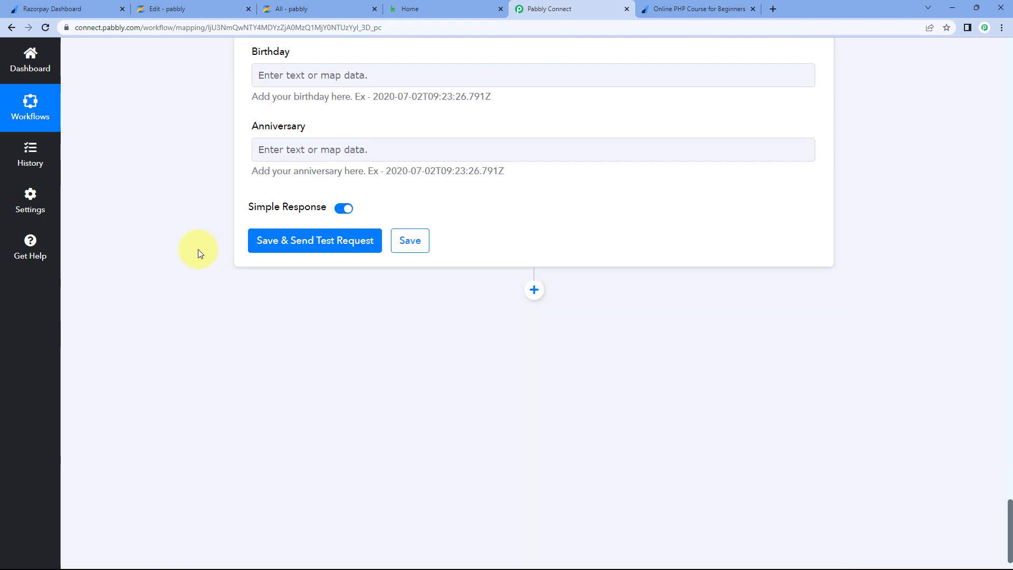
- Save the Keap step, send a test request and inspect the returned contact response
click(328, 244)
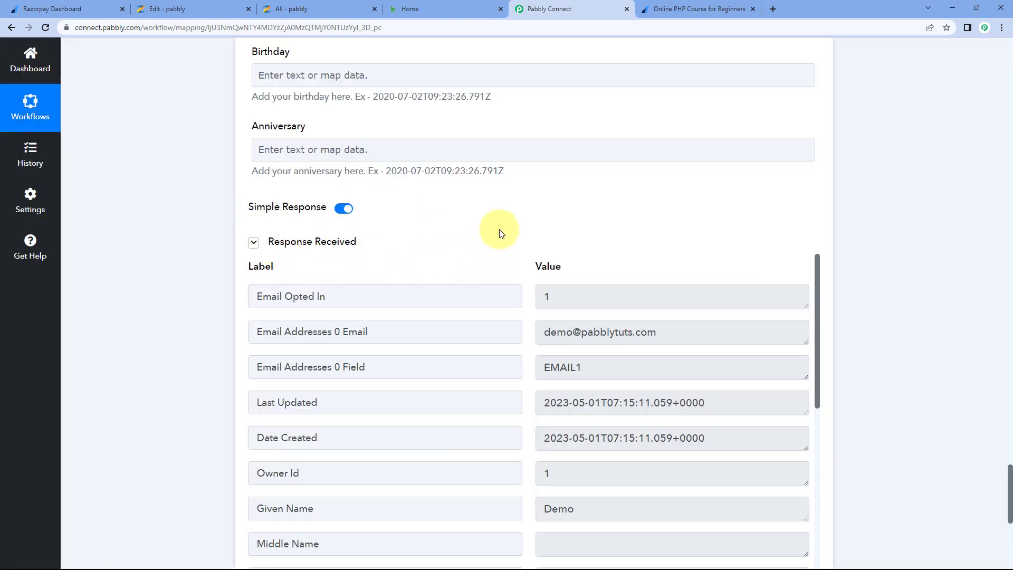
scroll(500, 231, down, 2)
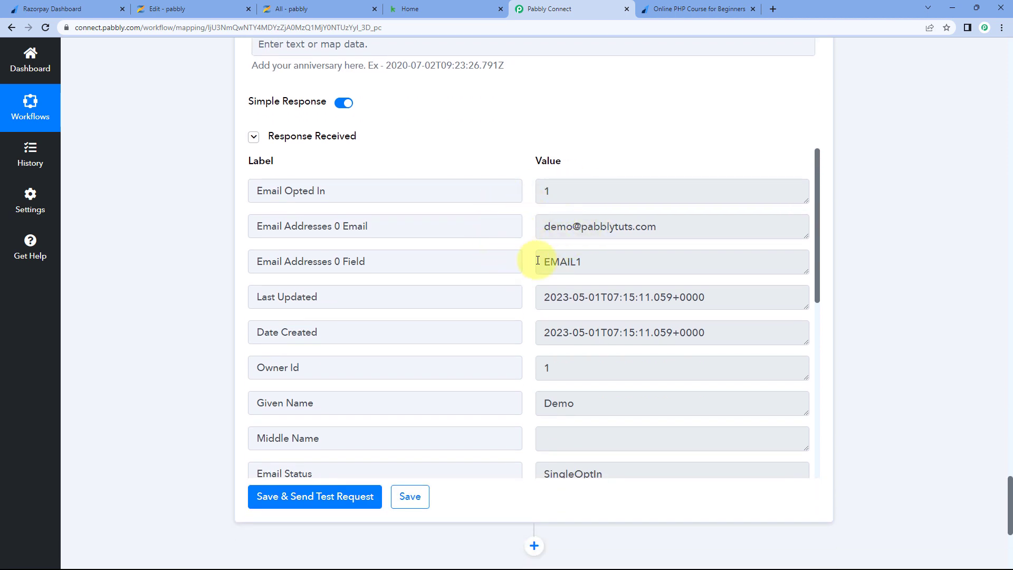
scroll(492, 151, up, 4)
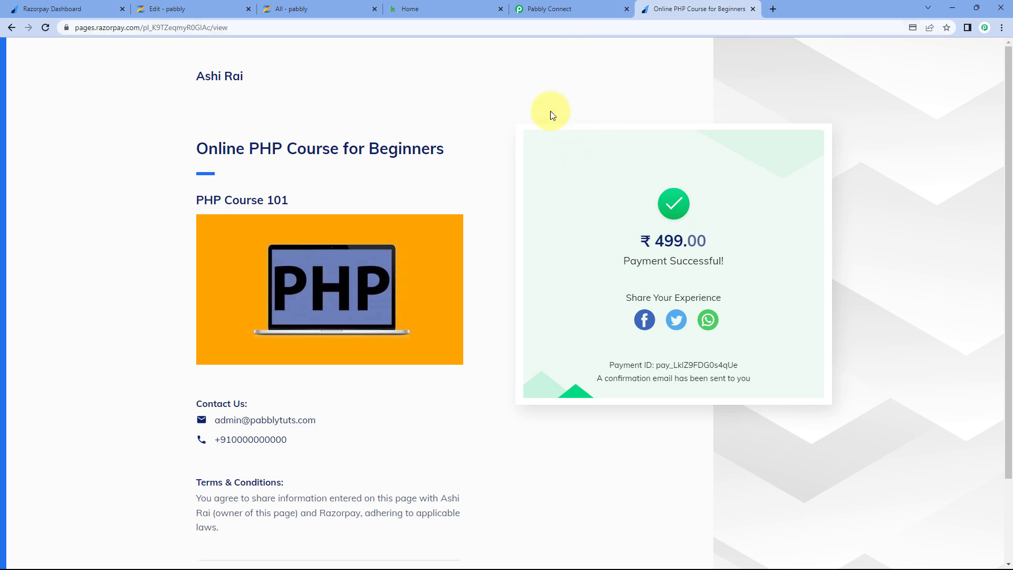
click(563, 9)
scroll(493, 310, down, 4)
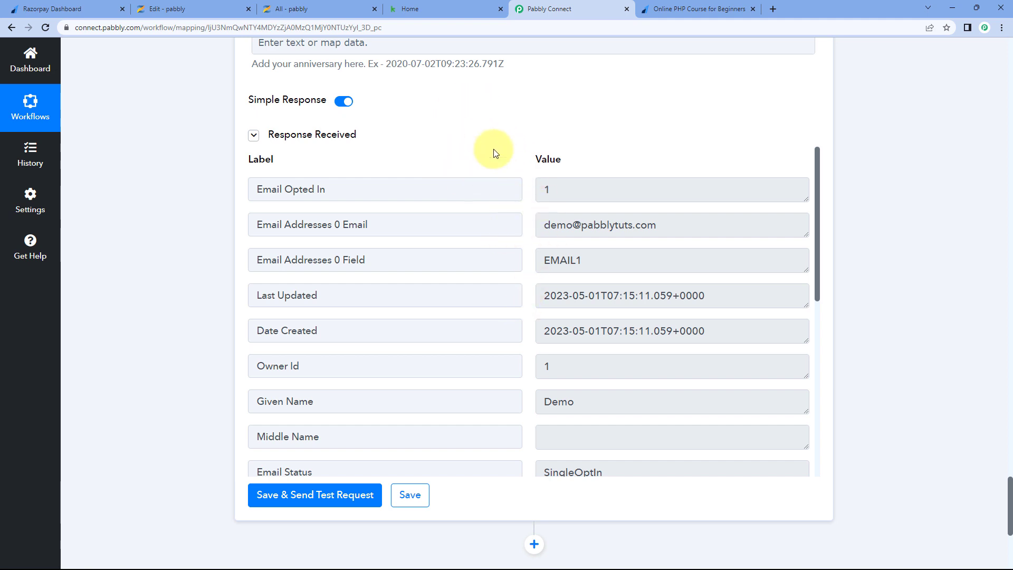
- Open the new demo contact in Keap Contacts and check its full name, phone and email
click(436, 9)
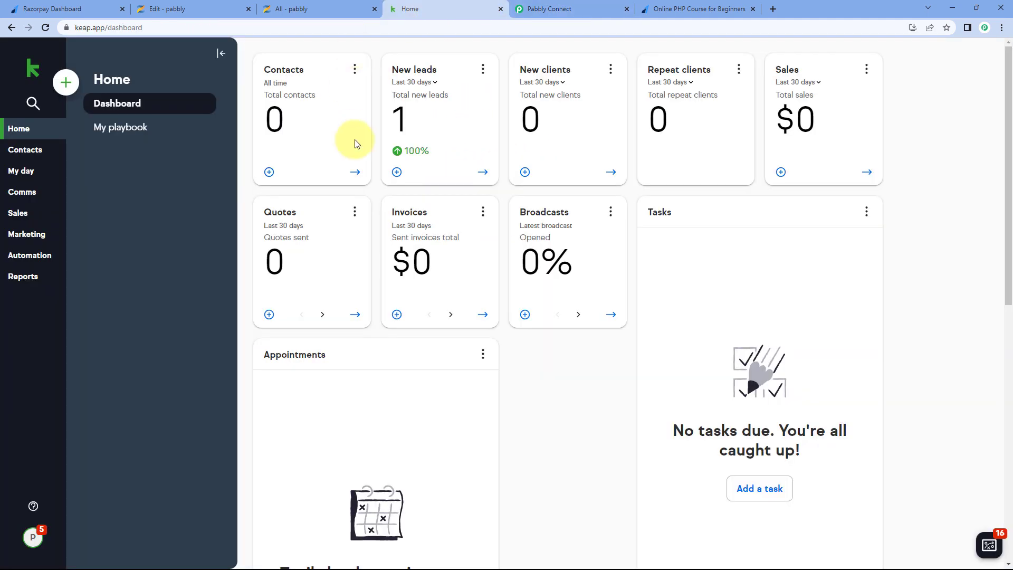
click(28, 149)
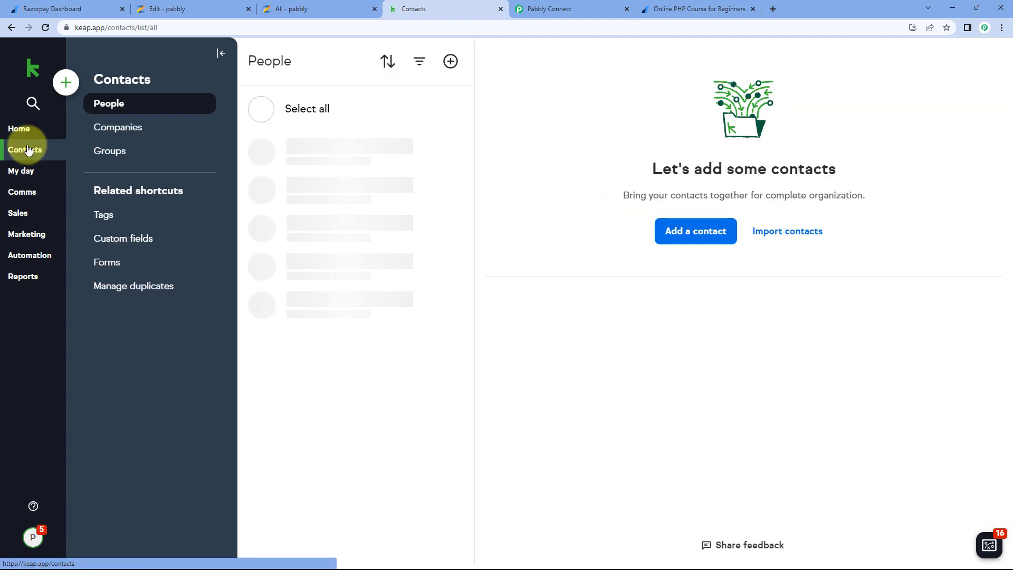
click(423, 180)
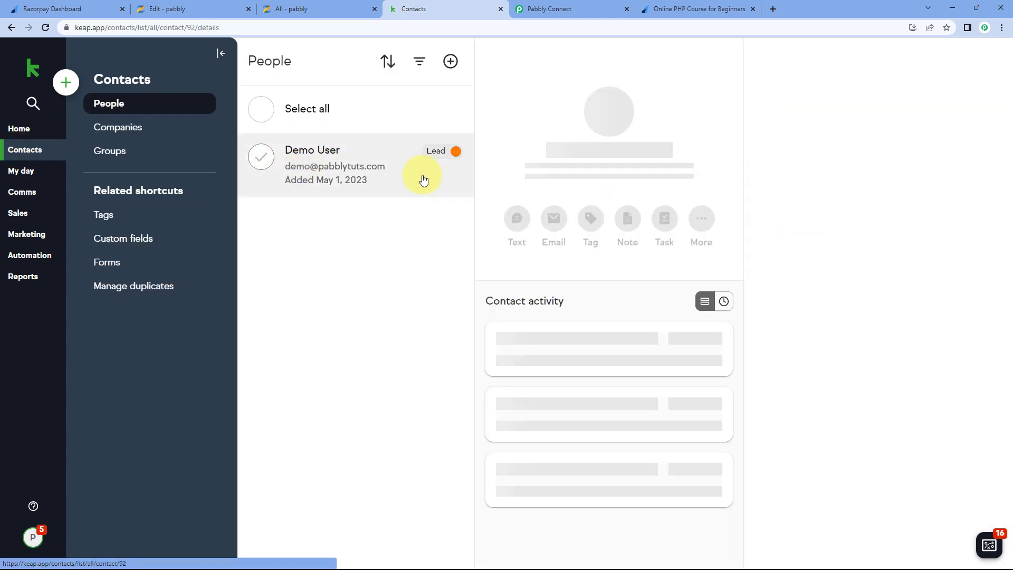
drag(562, 150, 655, 150)
click(654, 150)
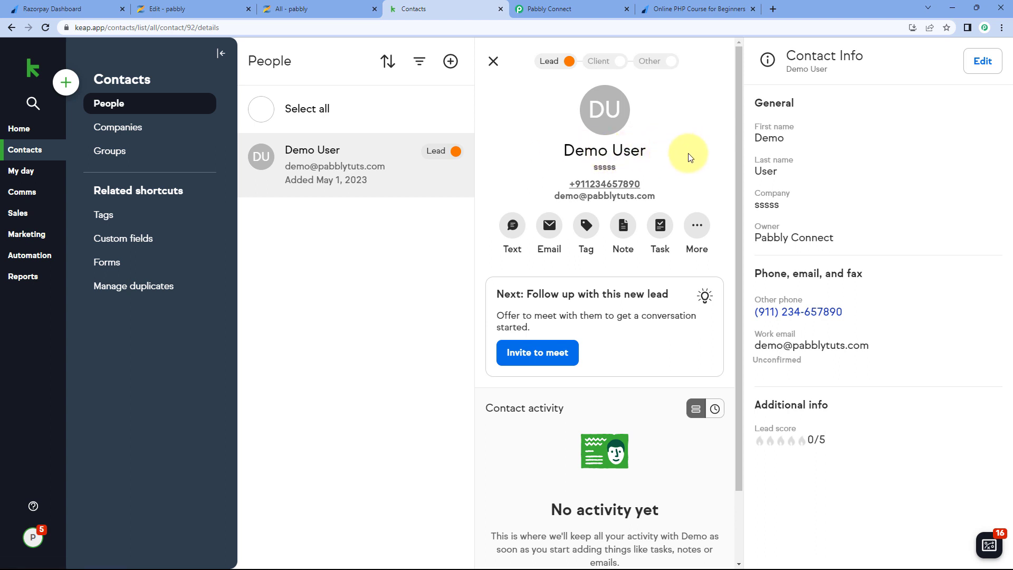
drag(659, 148, 559, 155)
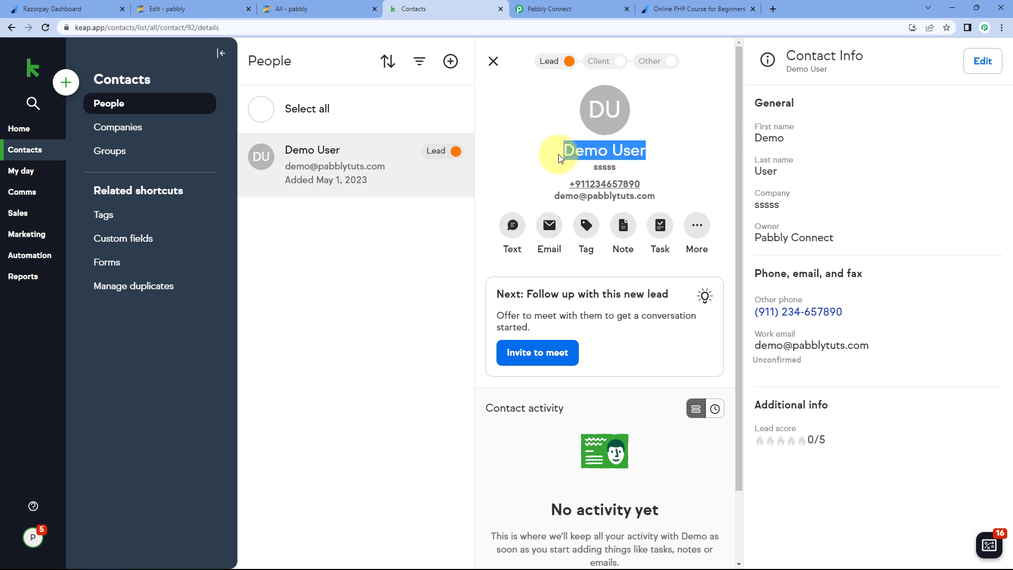
drag(660, 196, 568, 181)
click(525, 174)
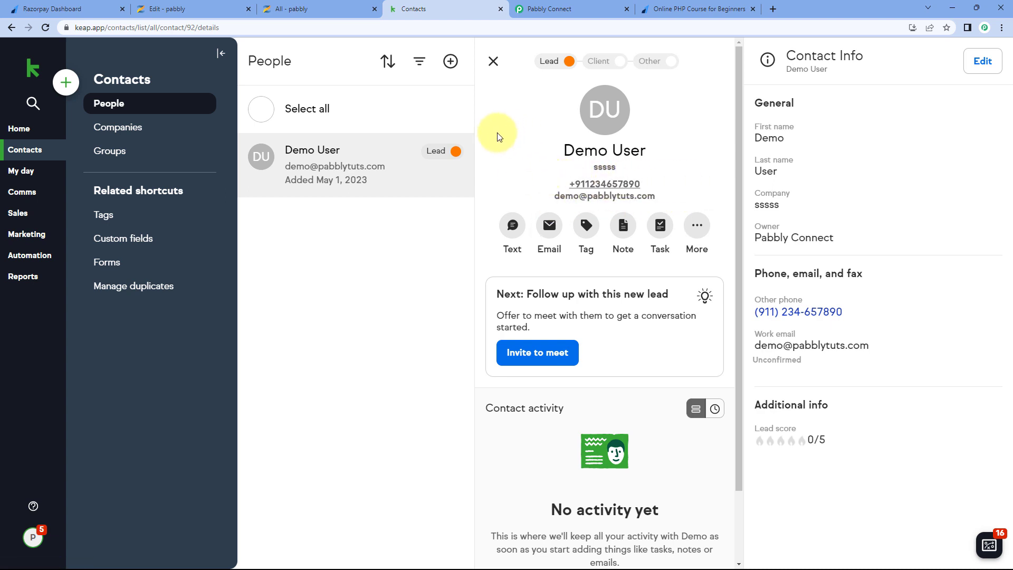
- Collapse the Razorpay trigger step and review the four-step Razorpay to Zenler to Keap chain
click(680, 9)
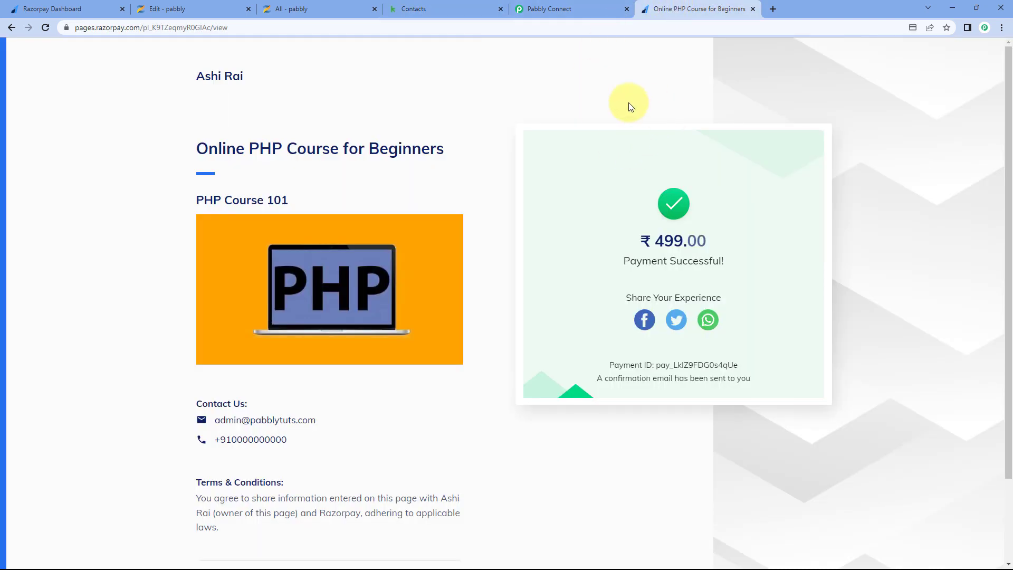
click(561, 8)
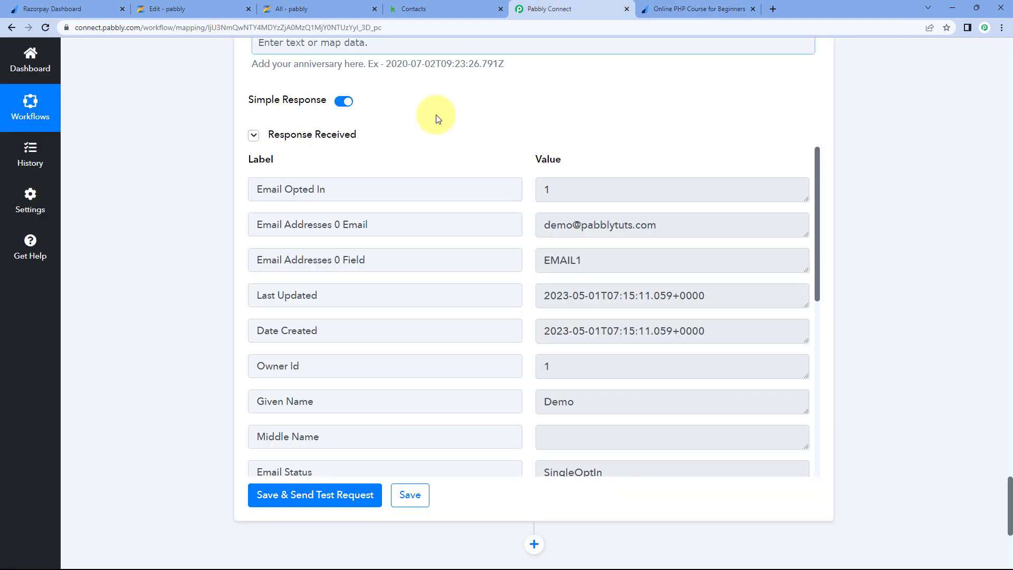
scroll(533, 172, up, 8)
scroll(828, 261, up, 18)
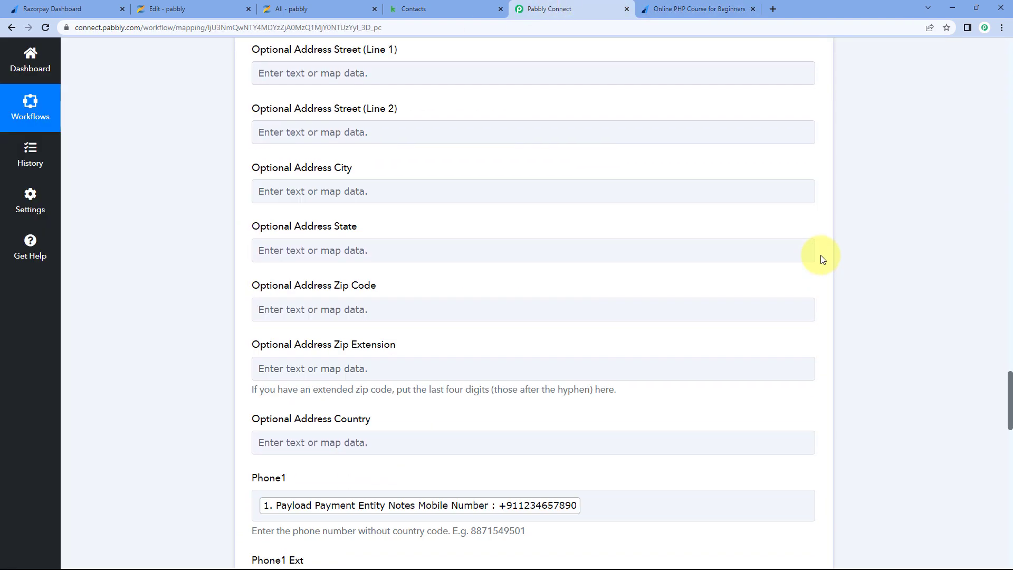
scroll(821, 259, up, 20)
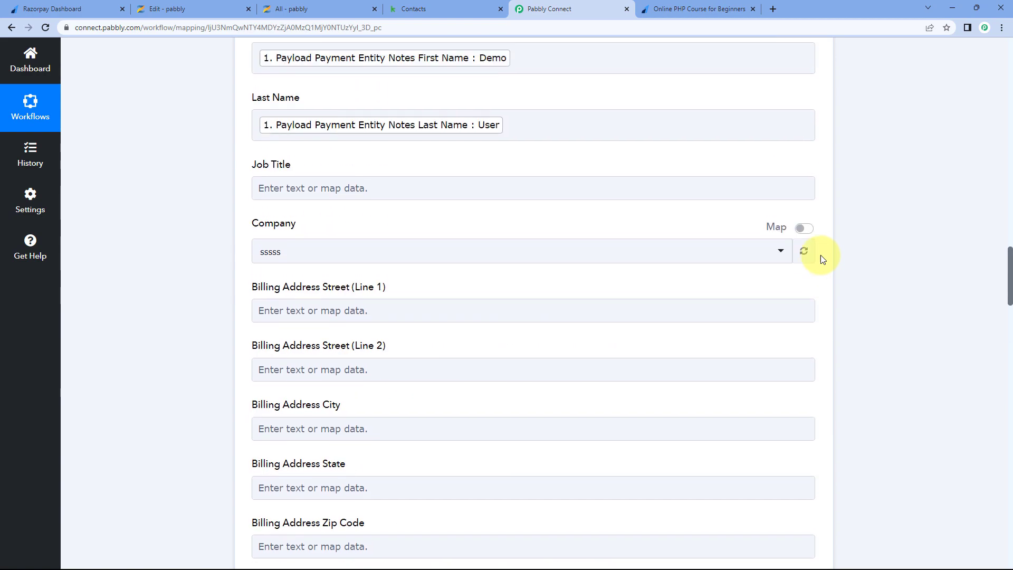
scroll(821, 255, up, 20)
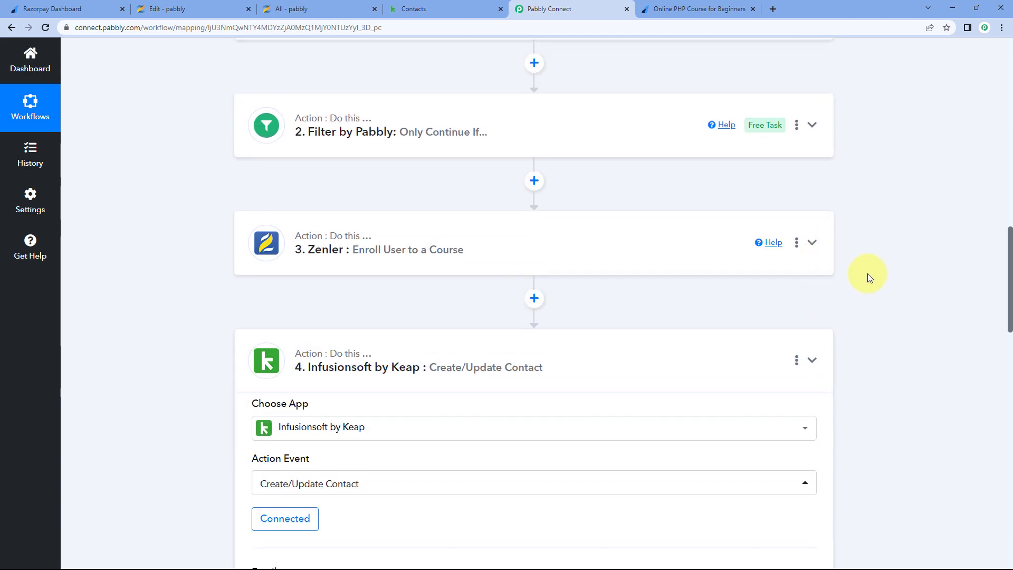
scroll(868, 273, up, 5)
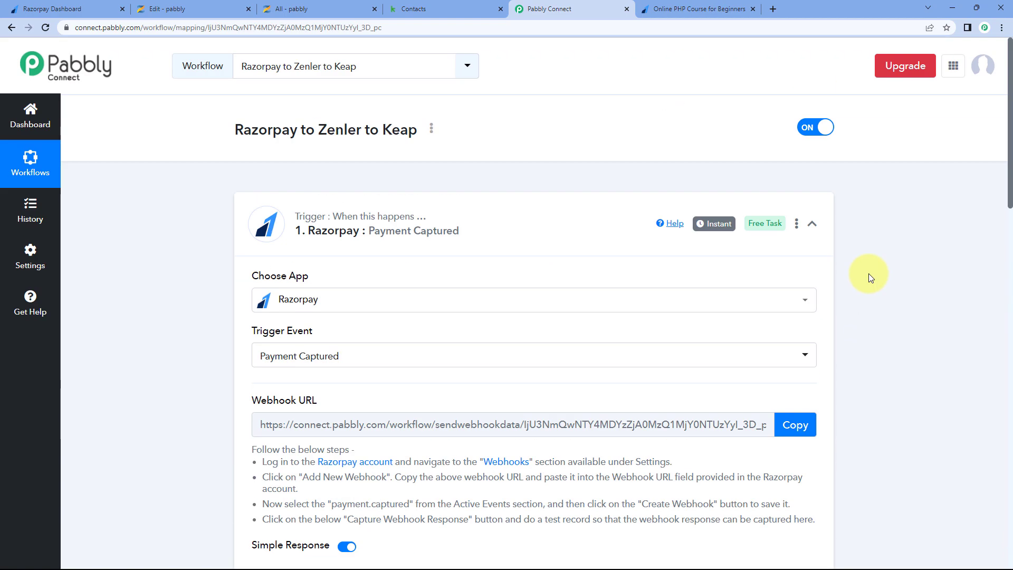
click(812, 222)
scroll(465, 151, down, 1)
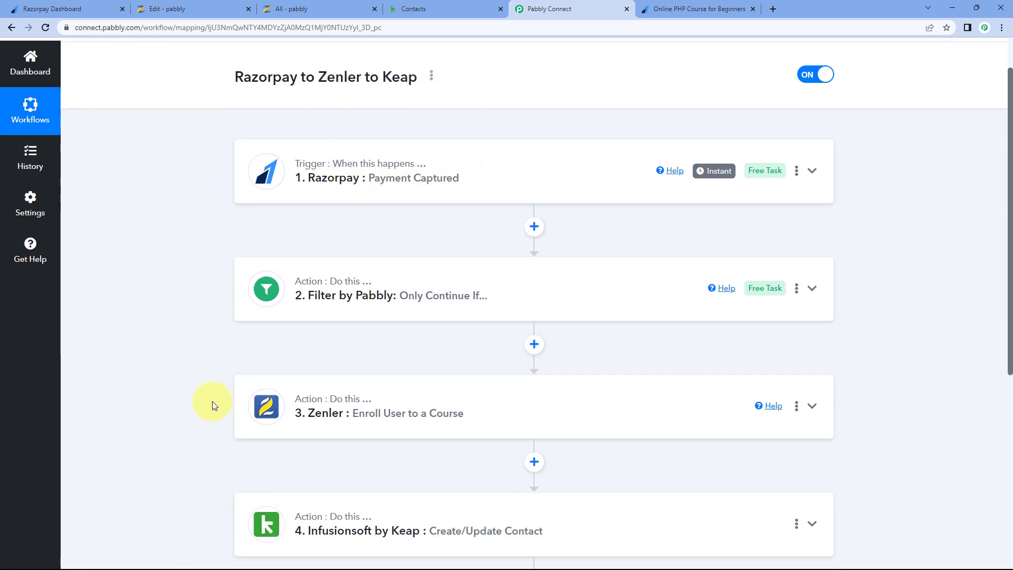
scroll(212, 403, down, 2)
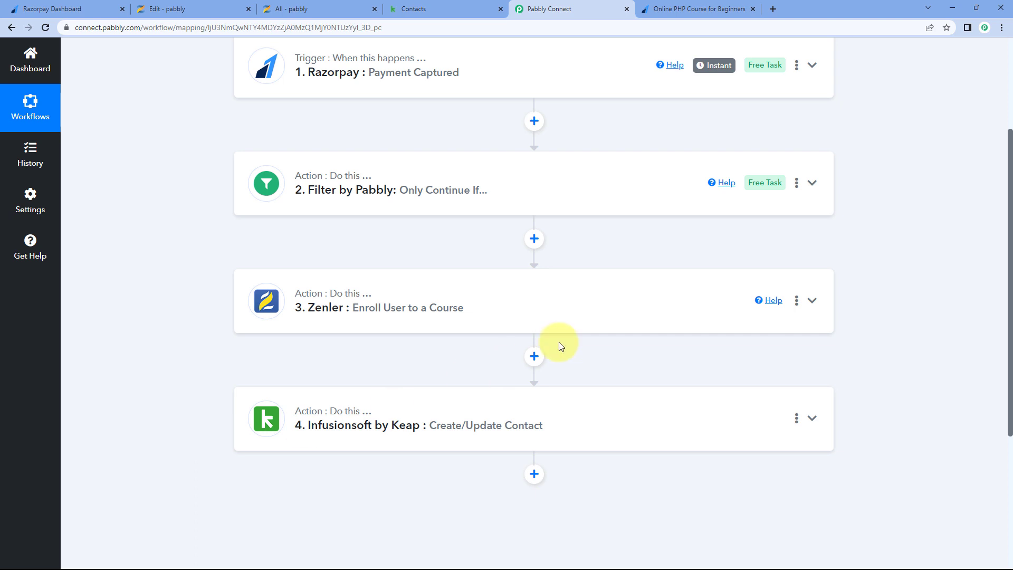
scroll(559, 337, up, 3)
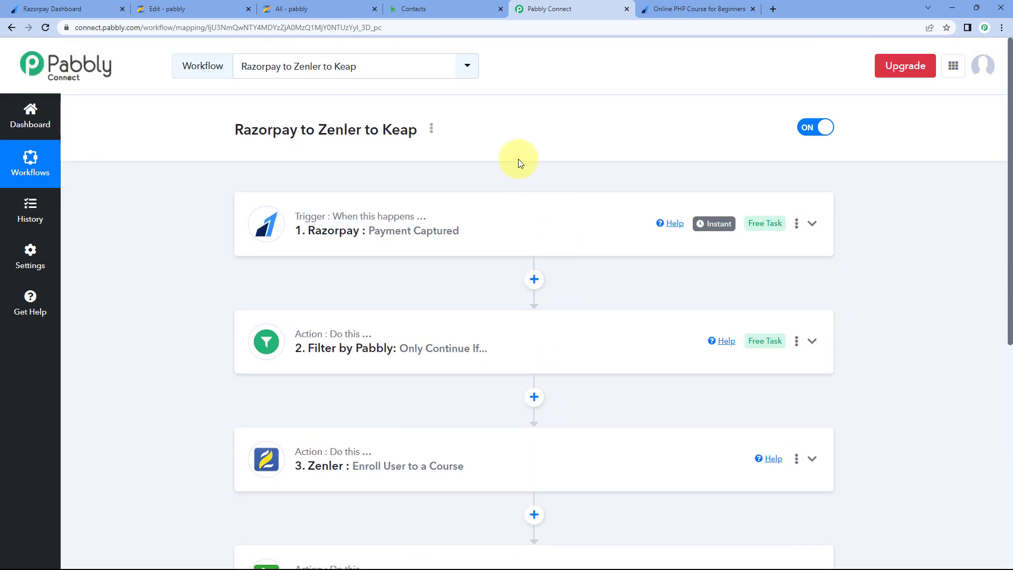
click(697, 9)
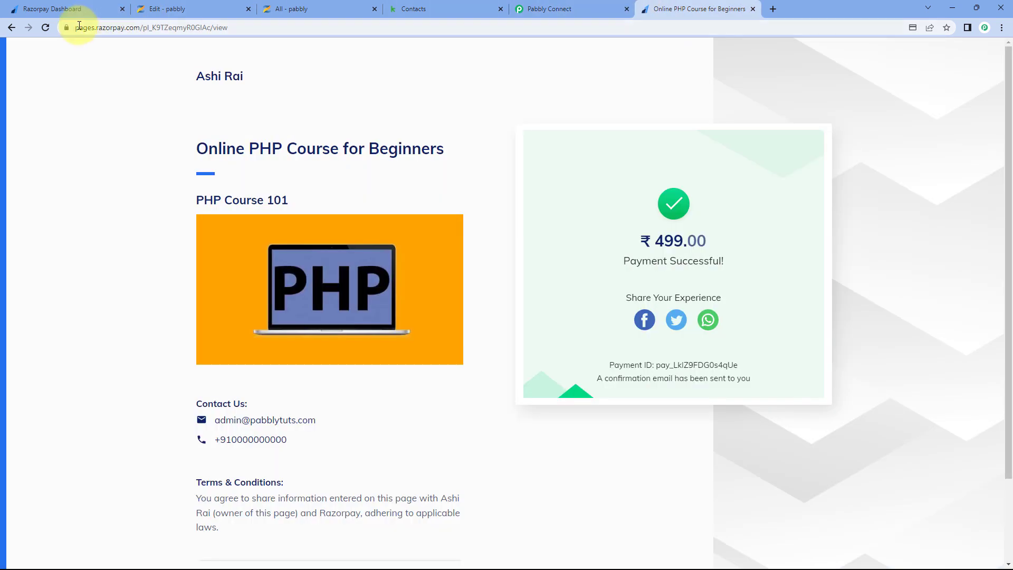
- Fill a fresh payment form with the buyer's test name, email and mobile, choosing PHP Course for Beginners
click(45, 32)
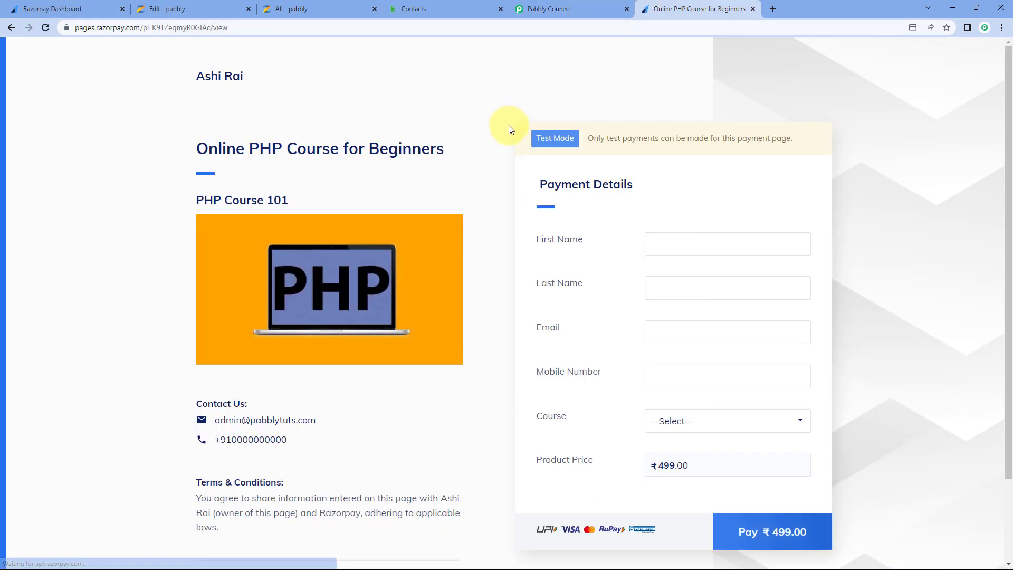
click(687, 245)
text(Test)
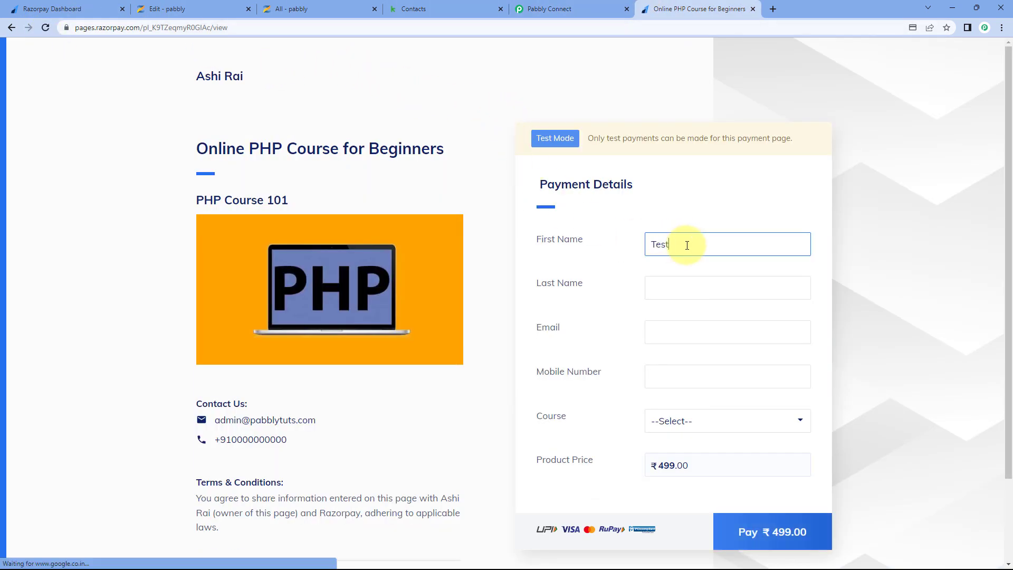
key(Tab)
text(Us)
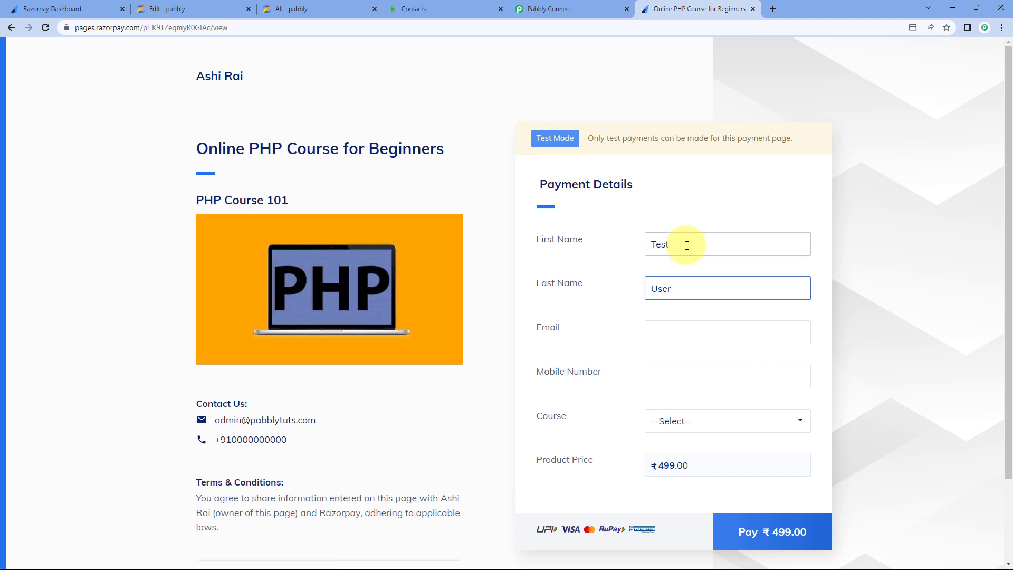
click(661, 332)
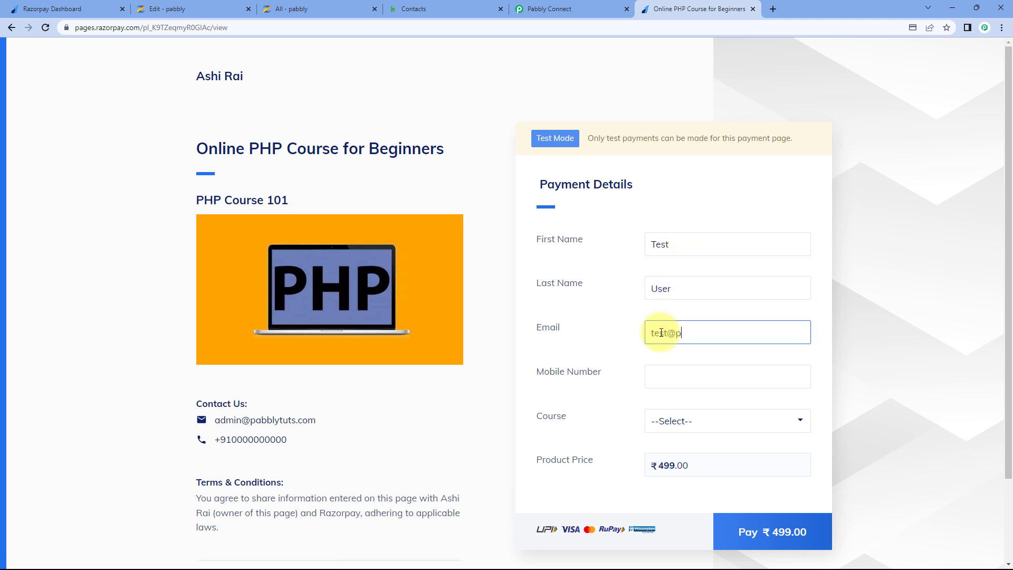
click(656, 388)
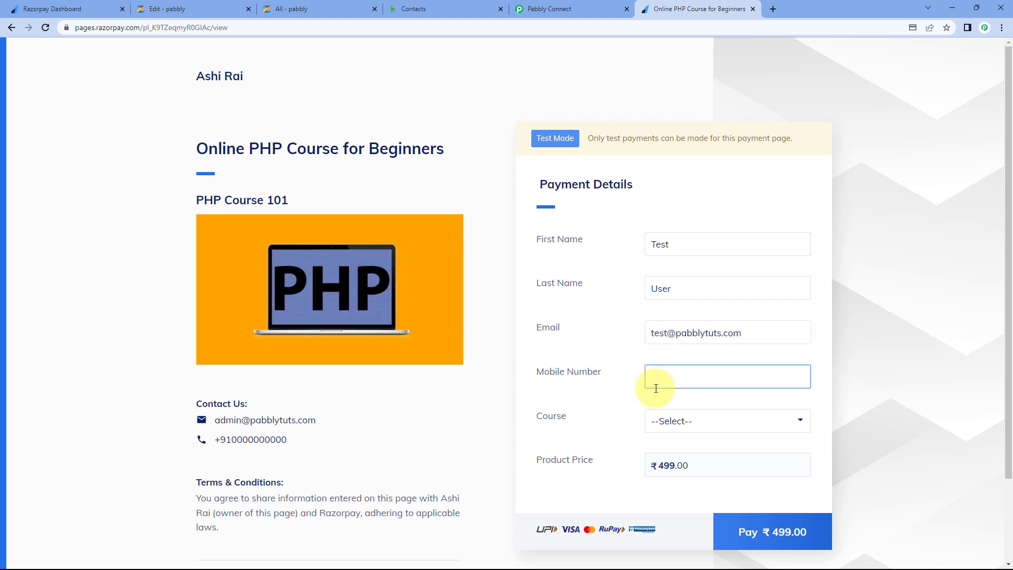
text(3216549870)
click(676, 420)
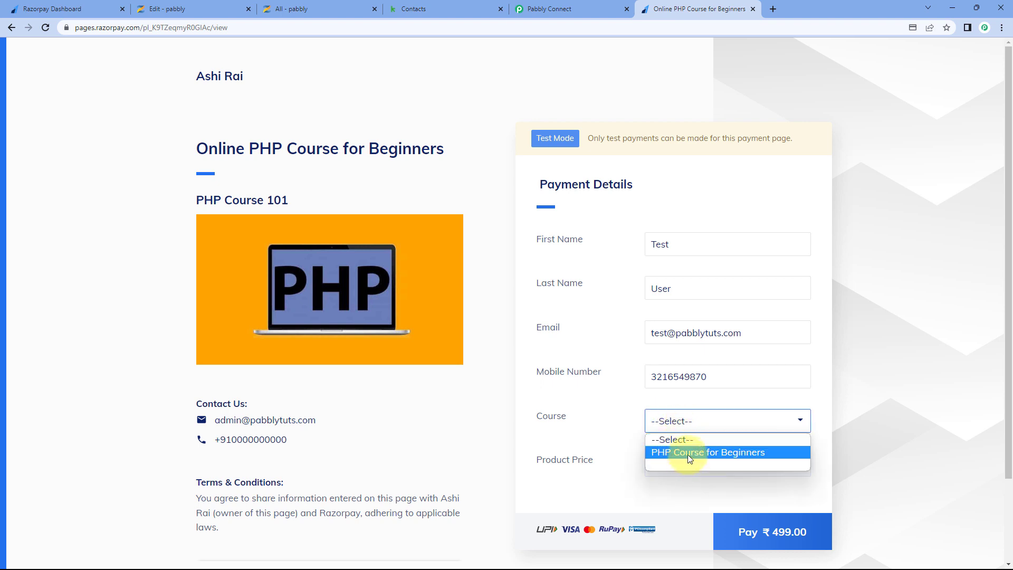
click(688, 452)
click(675, 467)
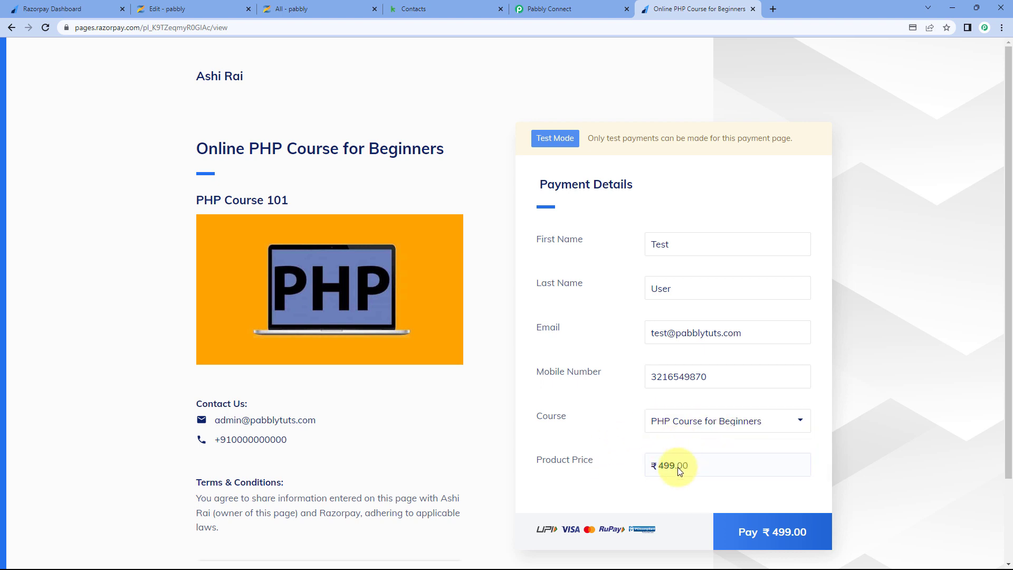
click(779, 523)
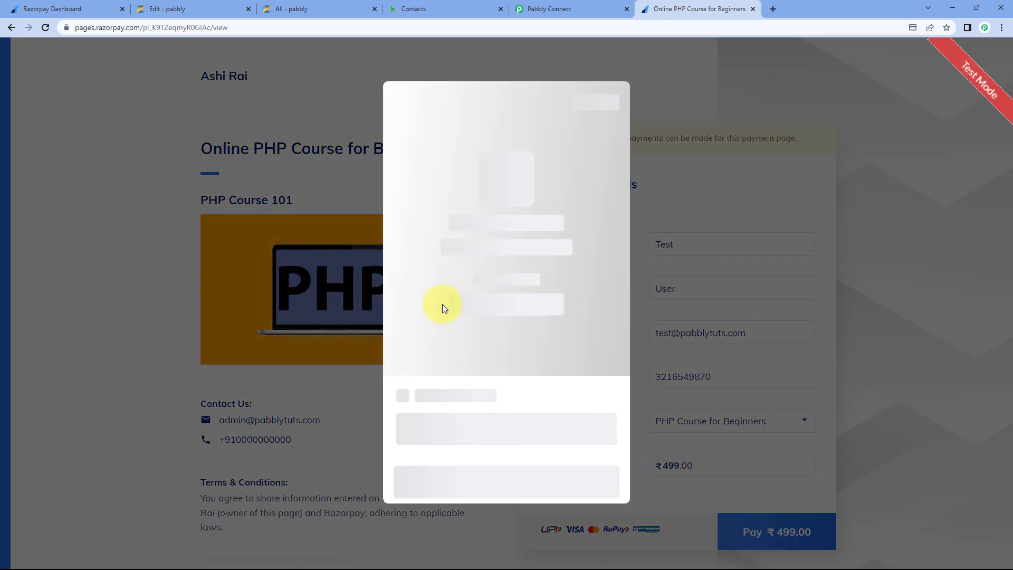
- Pay the ₹499 by card with test card details and mark the payment successful
click(458, 320)
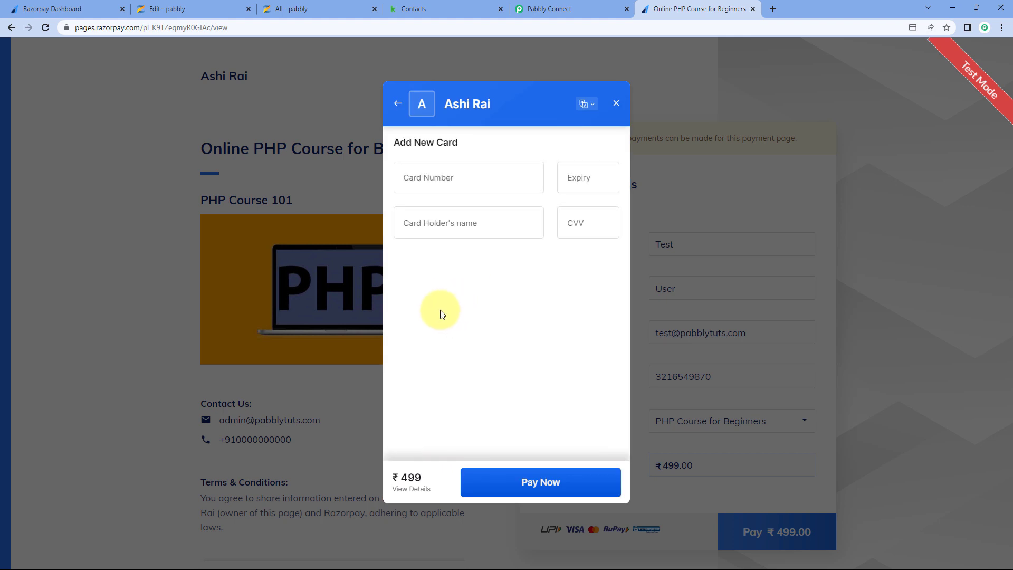
click(437, 175)
text(4111111111111111)
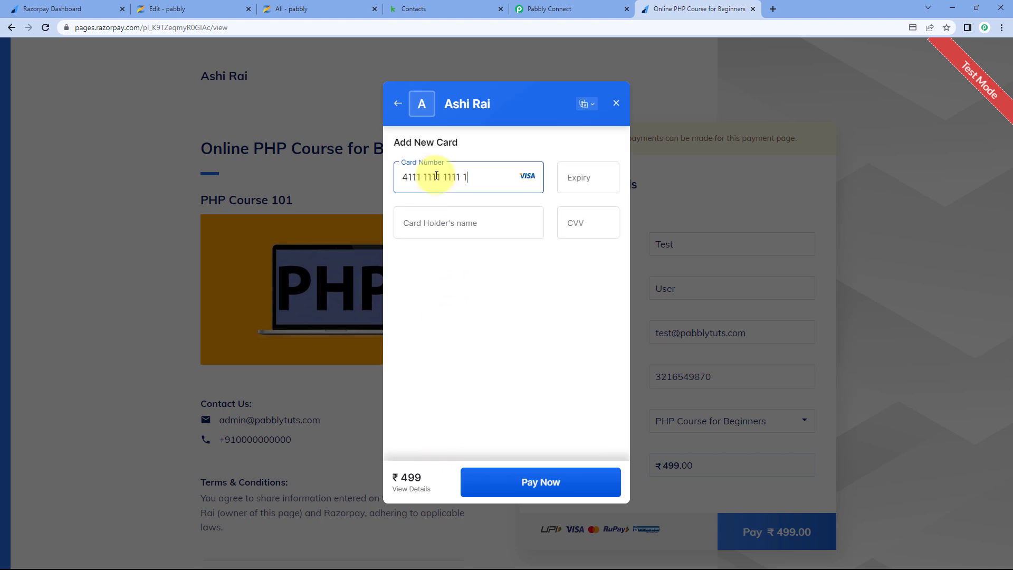
text(12 /36)
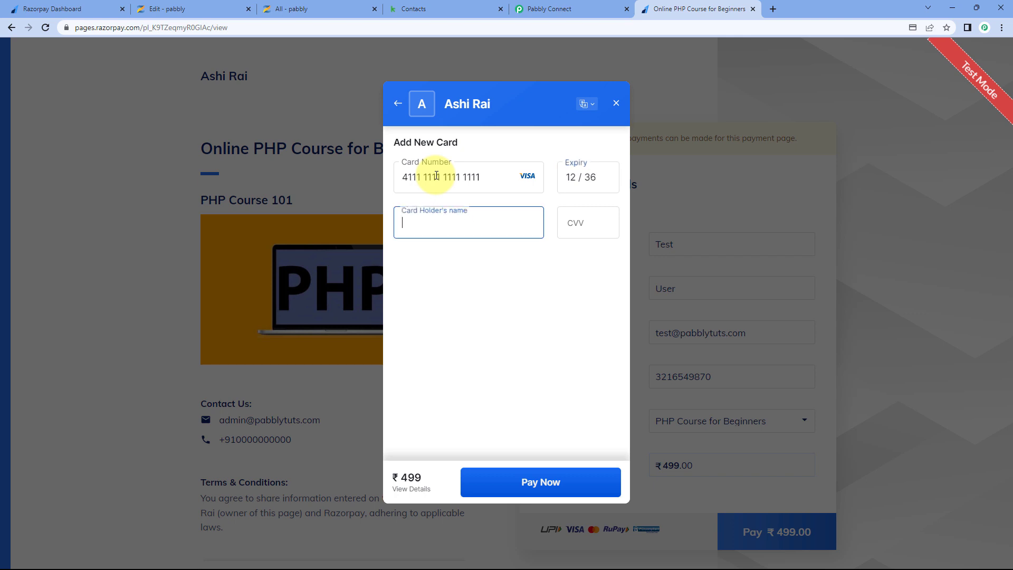
text(Test)
key(Tab)
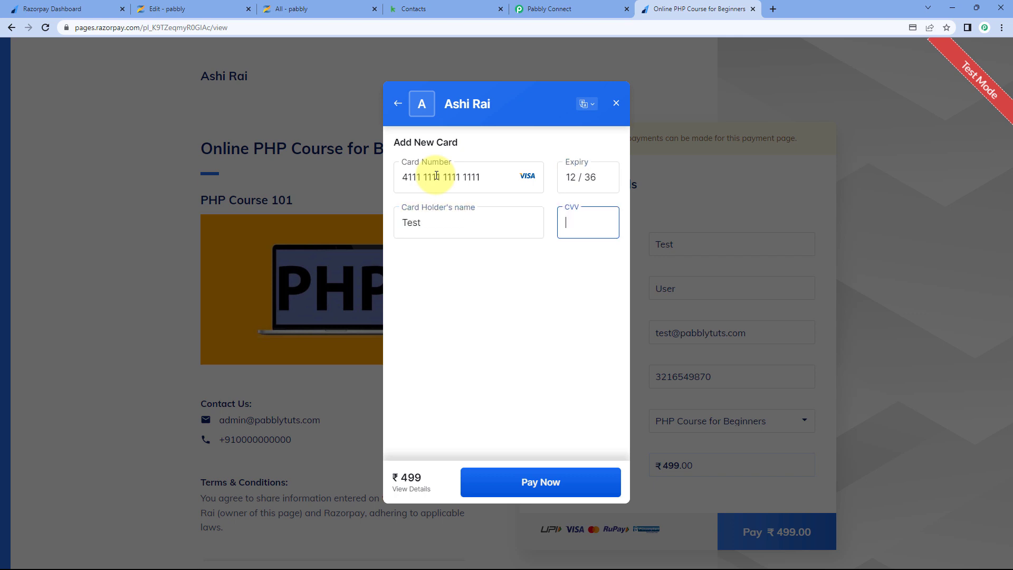
text(123)
click(519, 481)
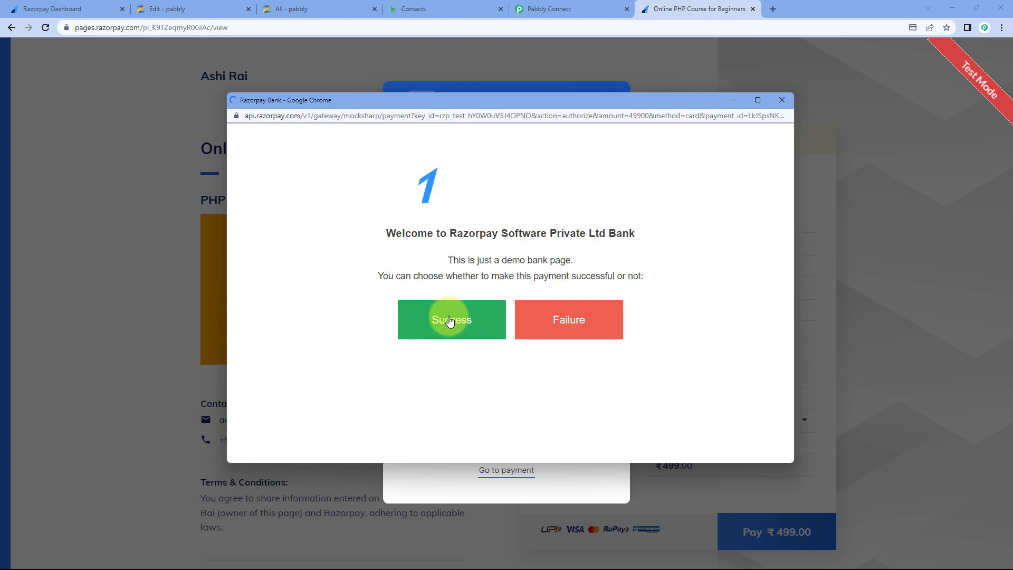
click(450, 320)
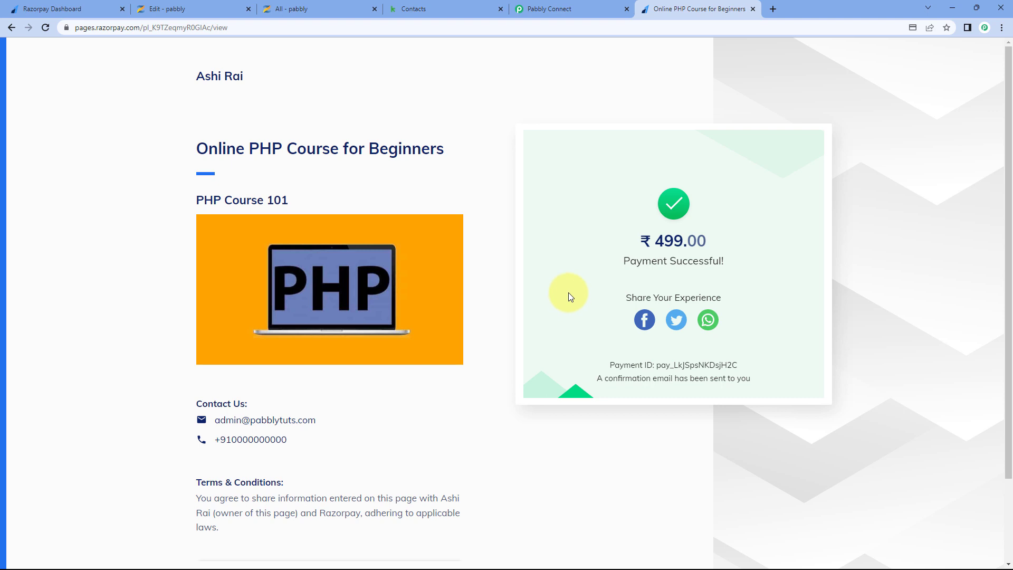
- Reload Zenler's people list and confirm Test User joined as a Student on 01 May 2023
click(329, 9)
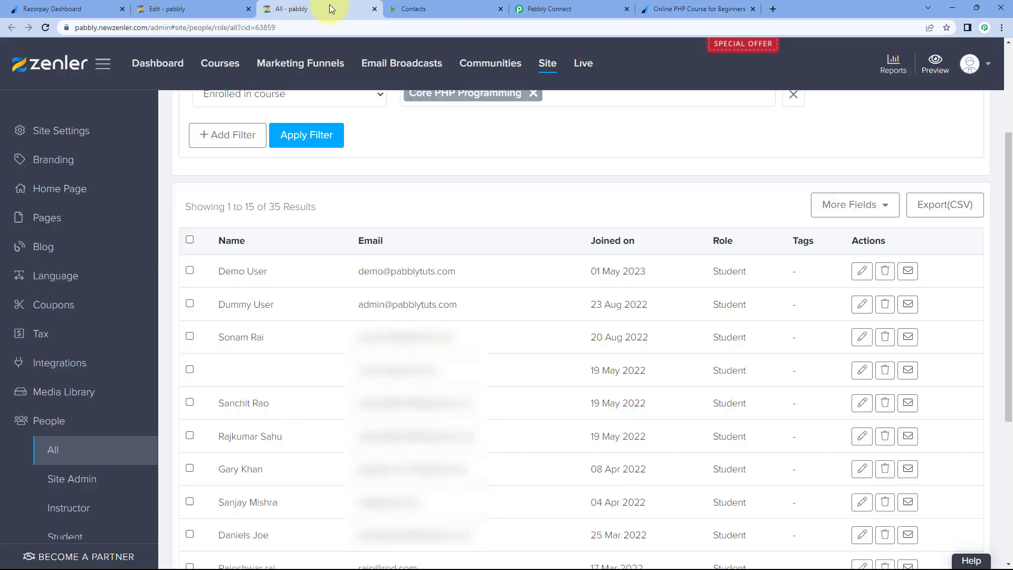
click(46, 28)
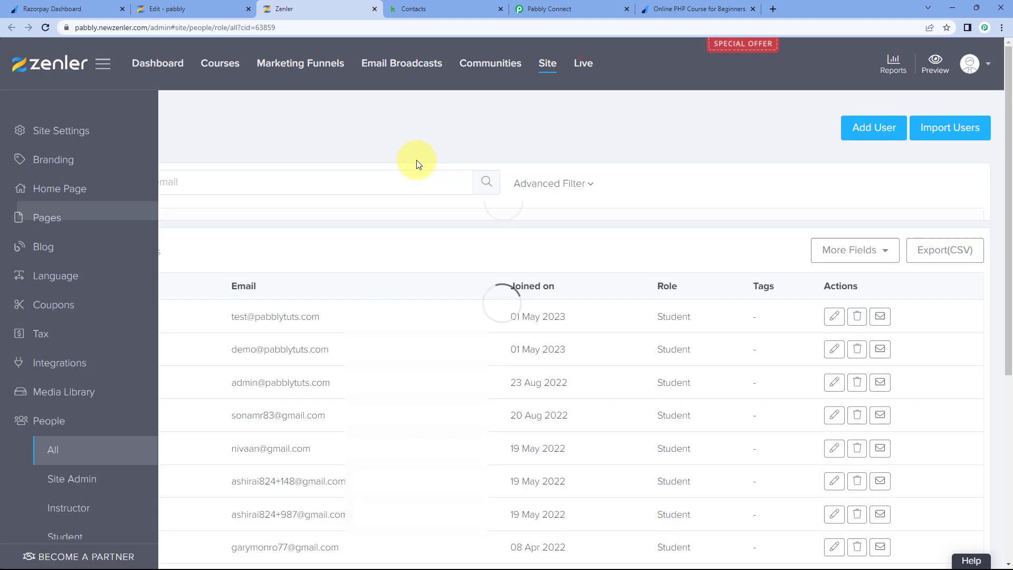
scroll(273, 299, down, 4)
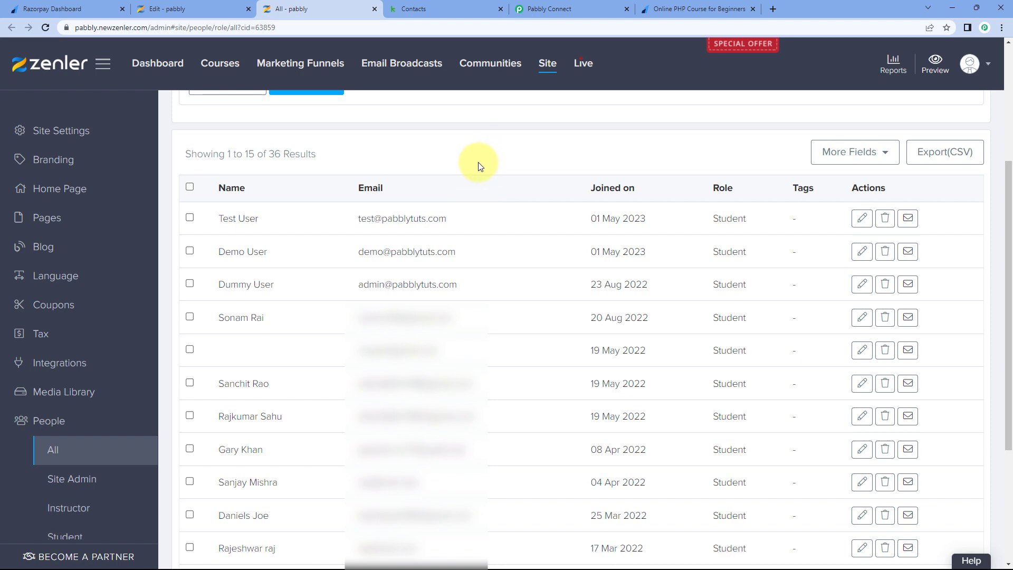
click(454, 8)
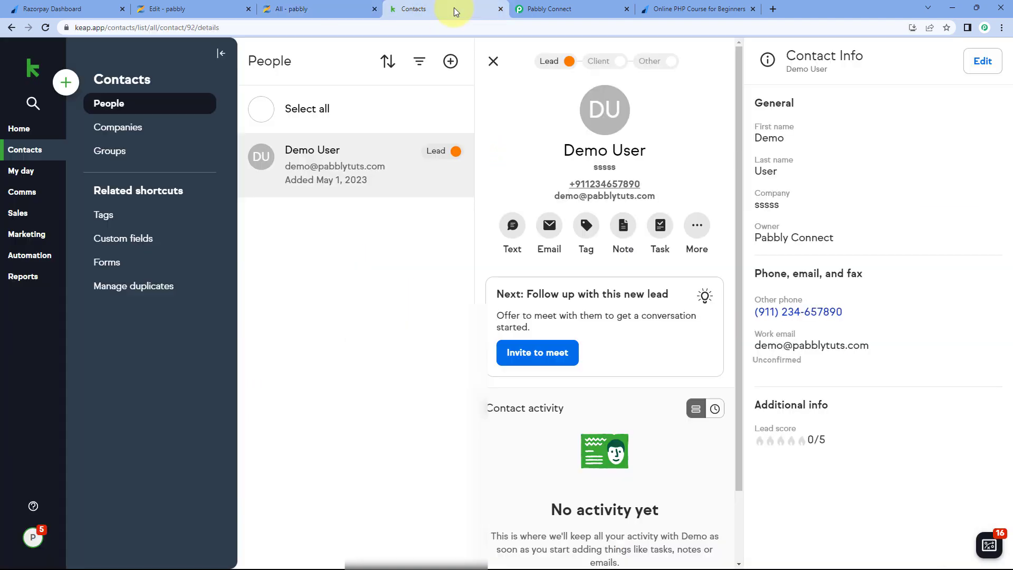
- Reload Keap Contacts, open the new Test User lead, then return to the Pabbly workflow
click(45, 27)
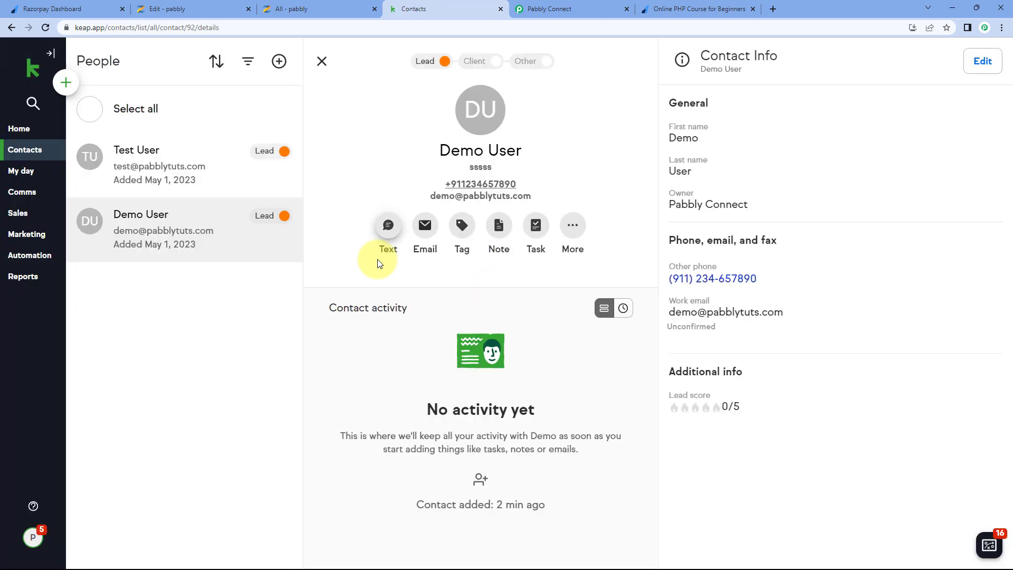
click(294, 161)
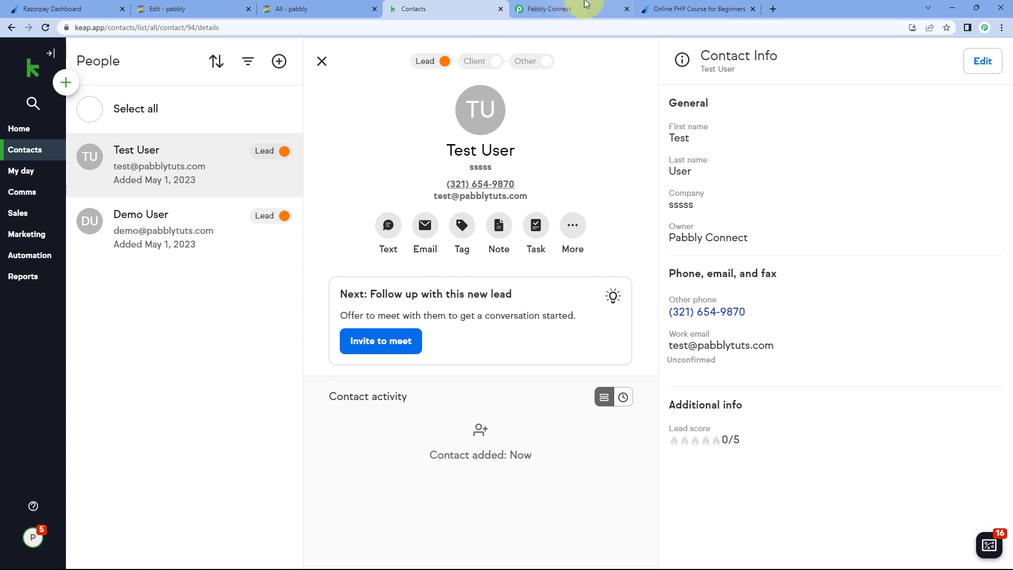
click(663, 5)
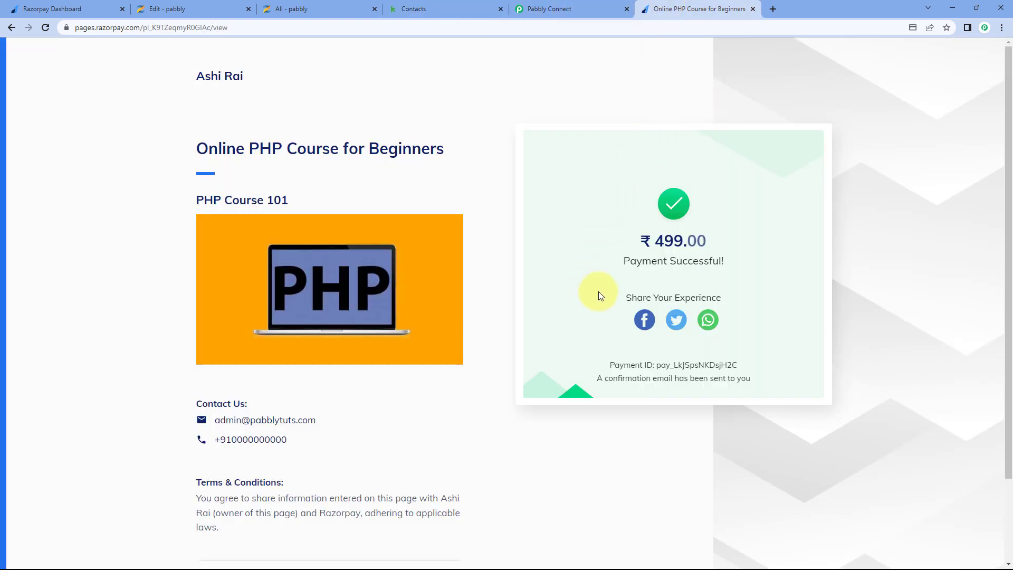
click(465, 8)
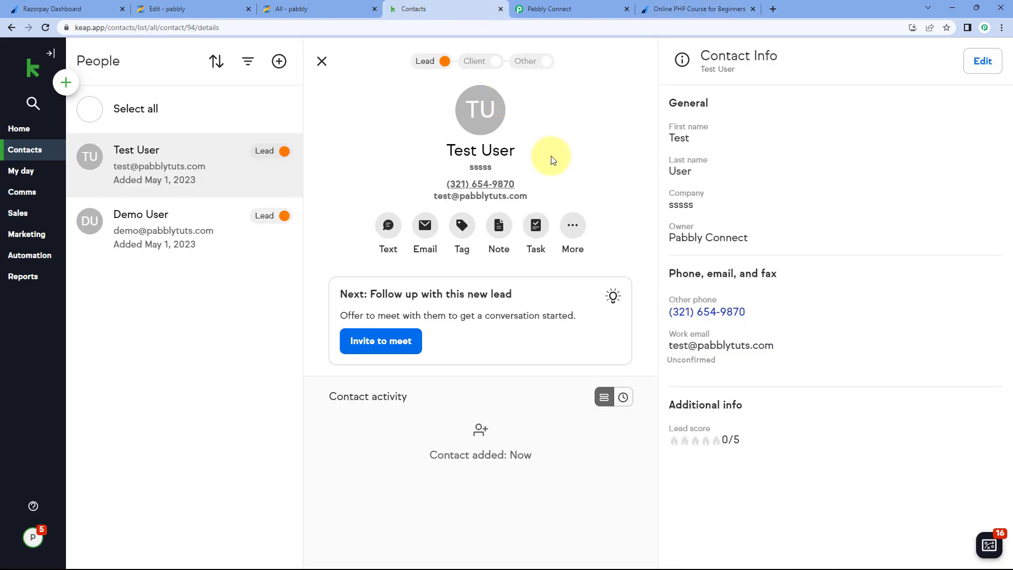
click(585, 8)
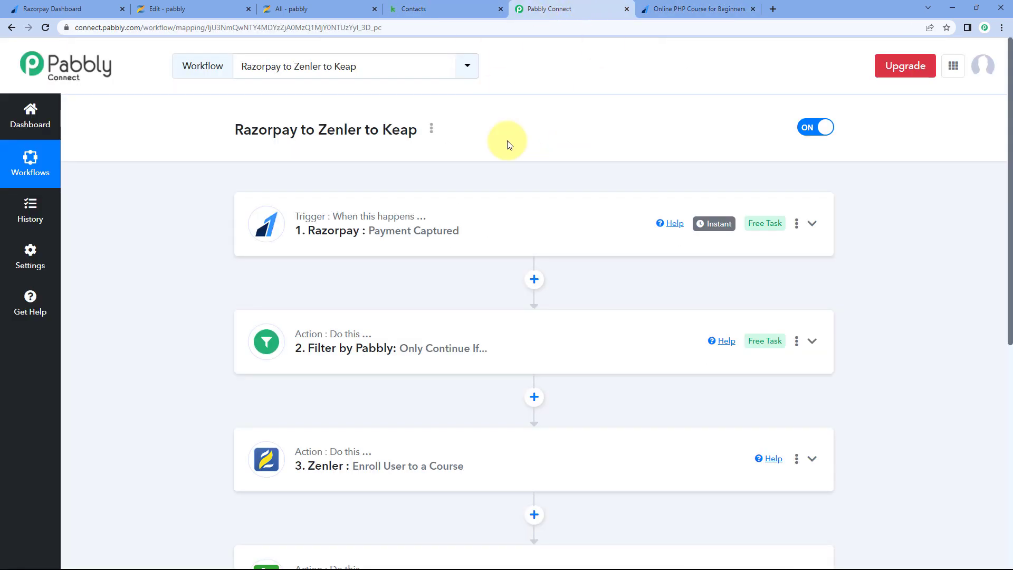